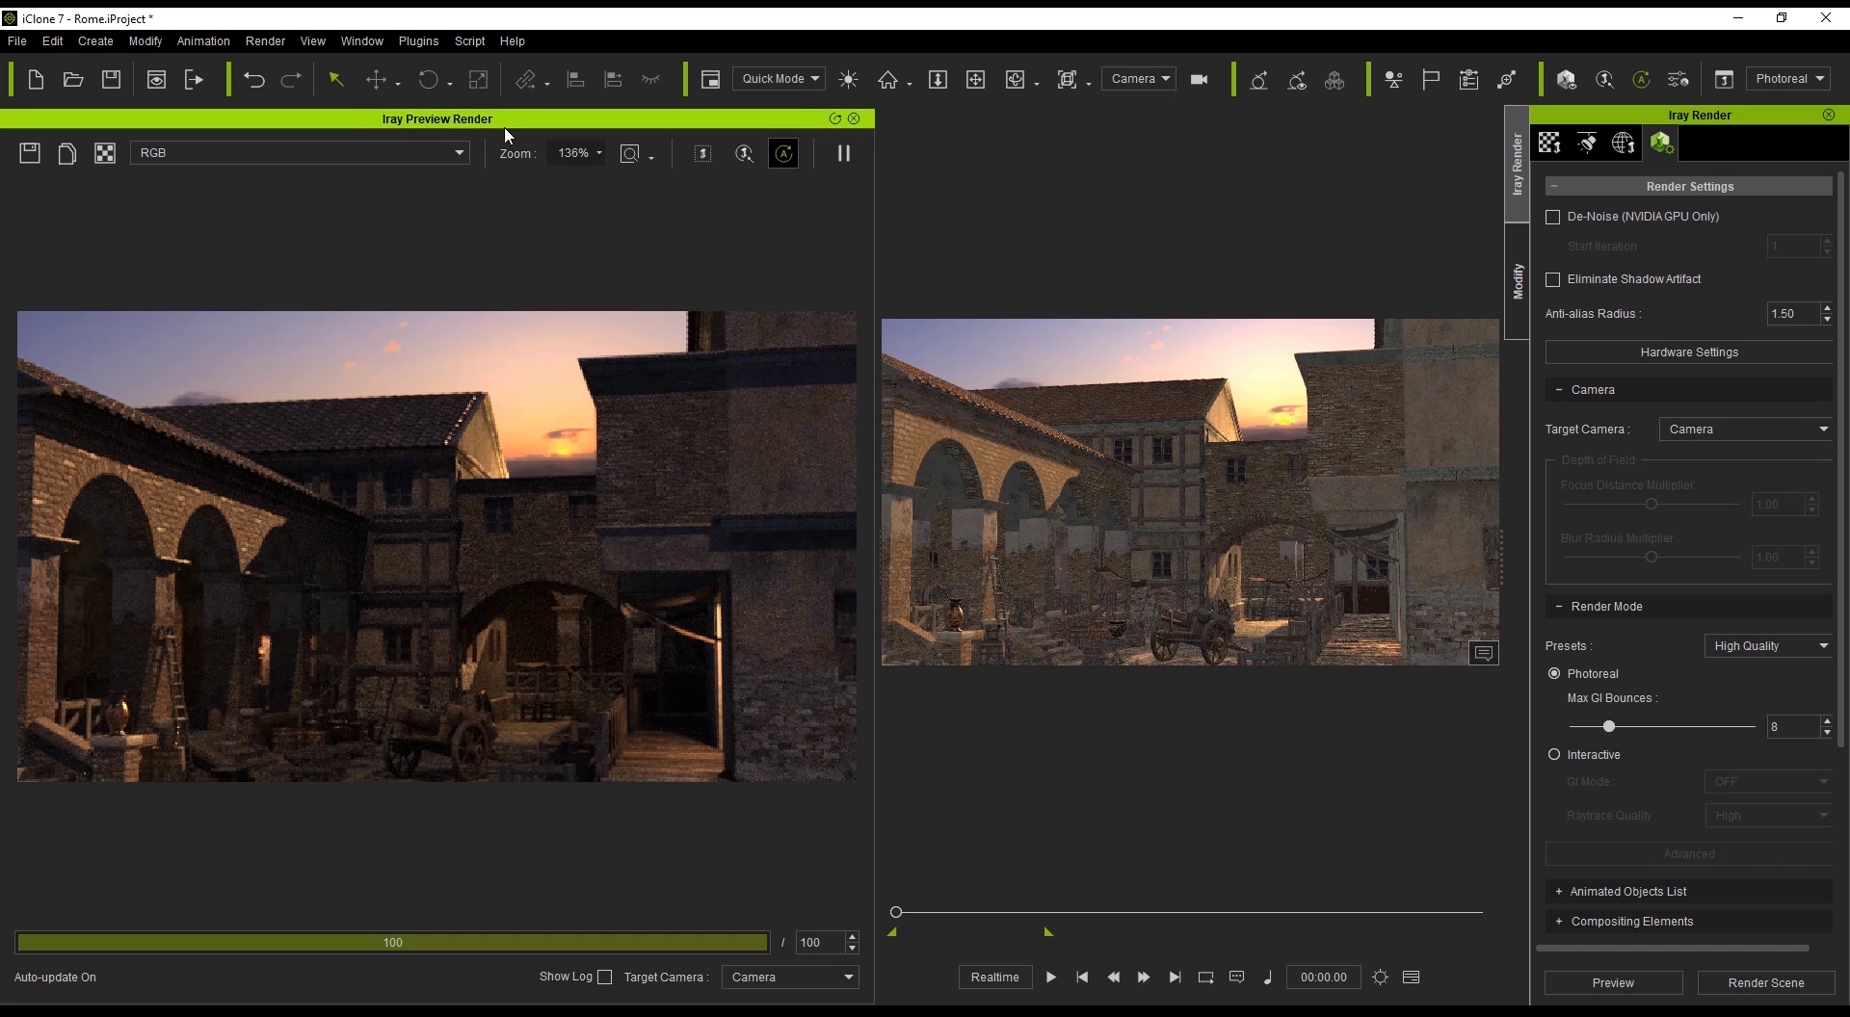
left_click(569, 122)
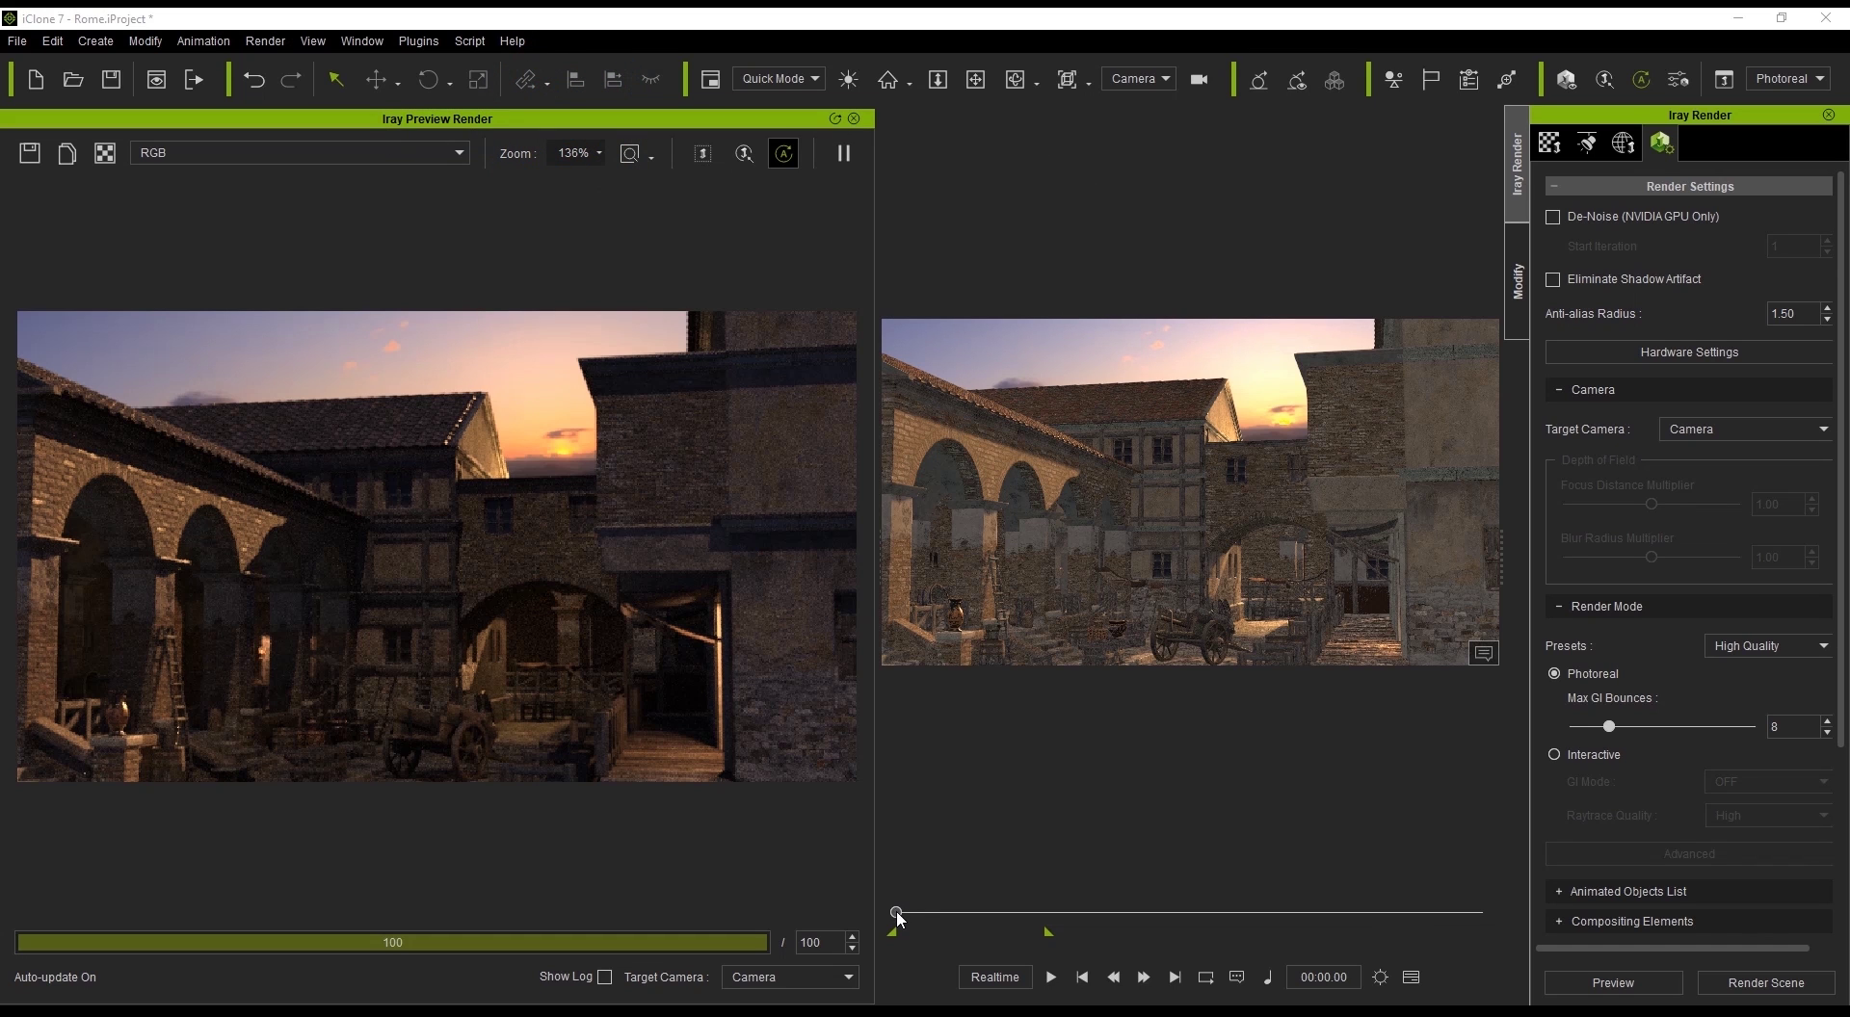
mouse_move(897, 912)
left_mouse_down()
mouse_move(1051, 920)
mouse_move(894, 915)
left_mouse_up()
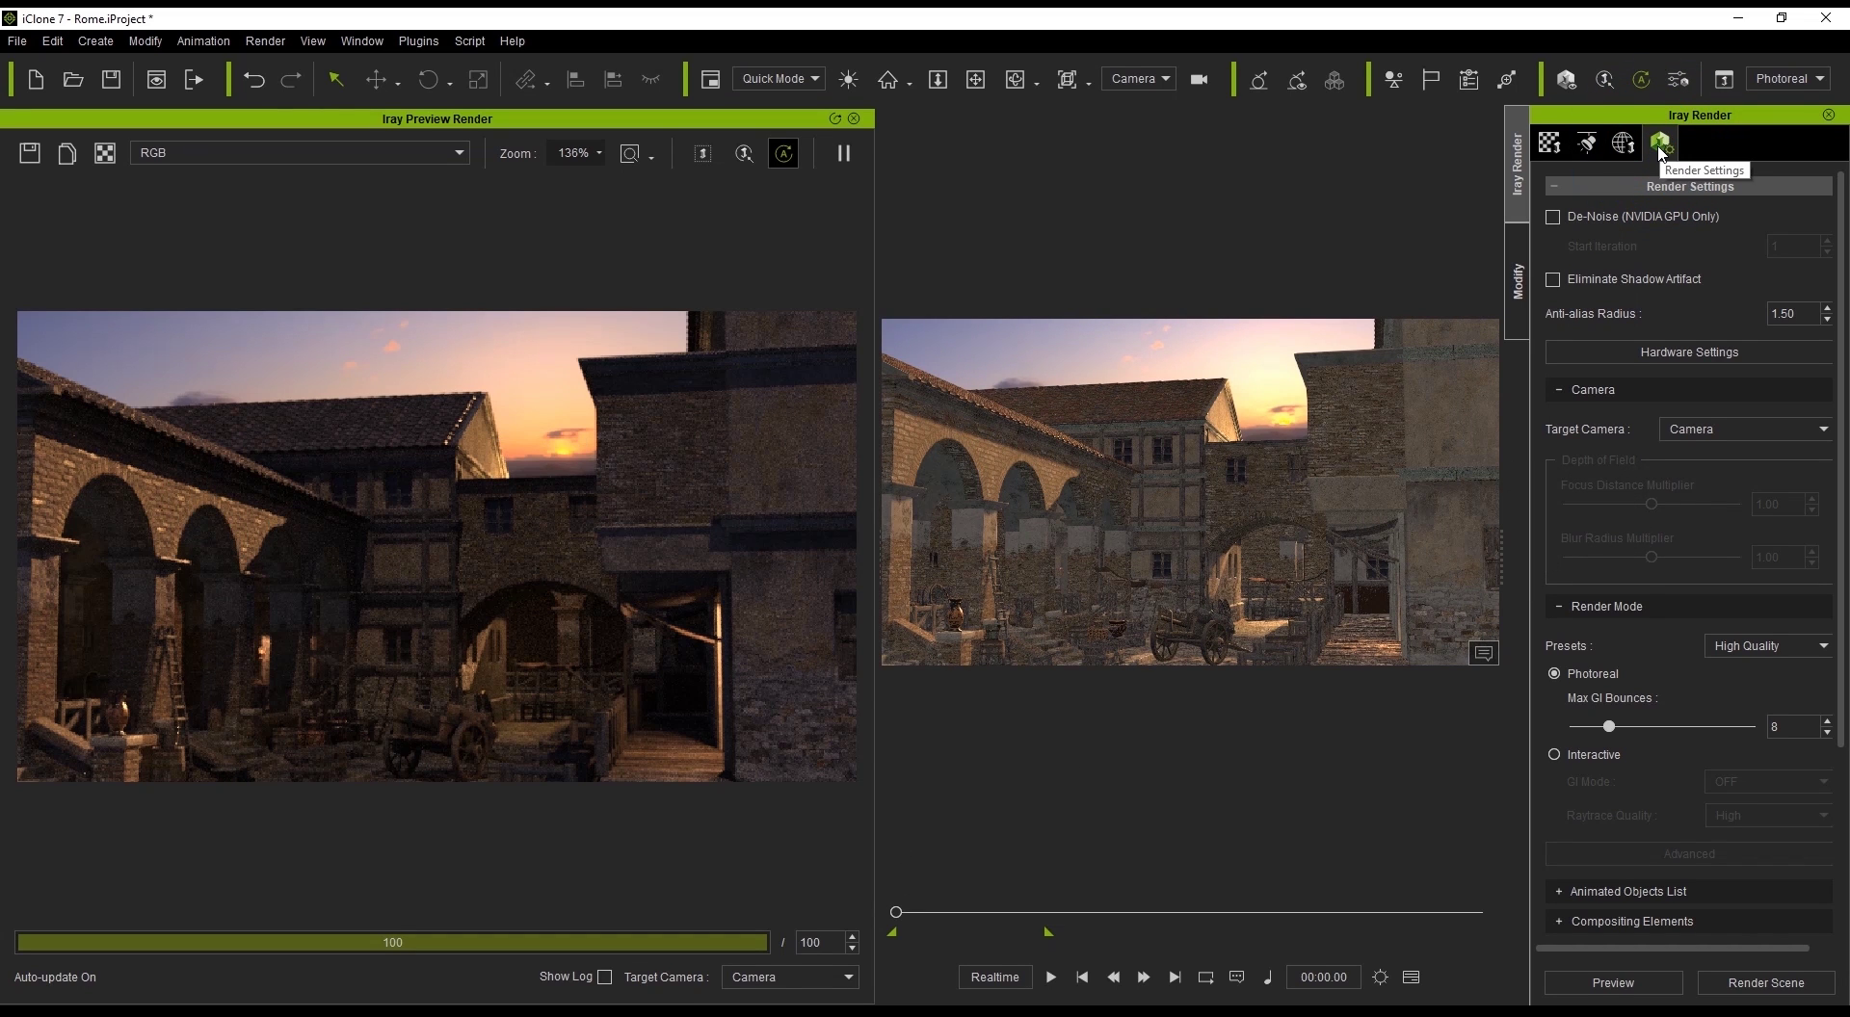
Step: Enable the Depth, Normal and Material ID compositing elements in the Iray render settings
scroll(1686, 482, "down", 3)
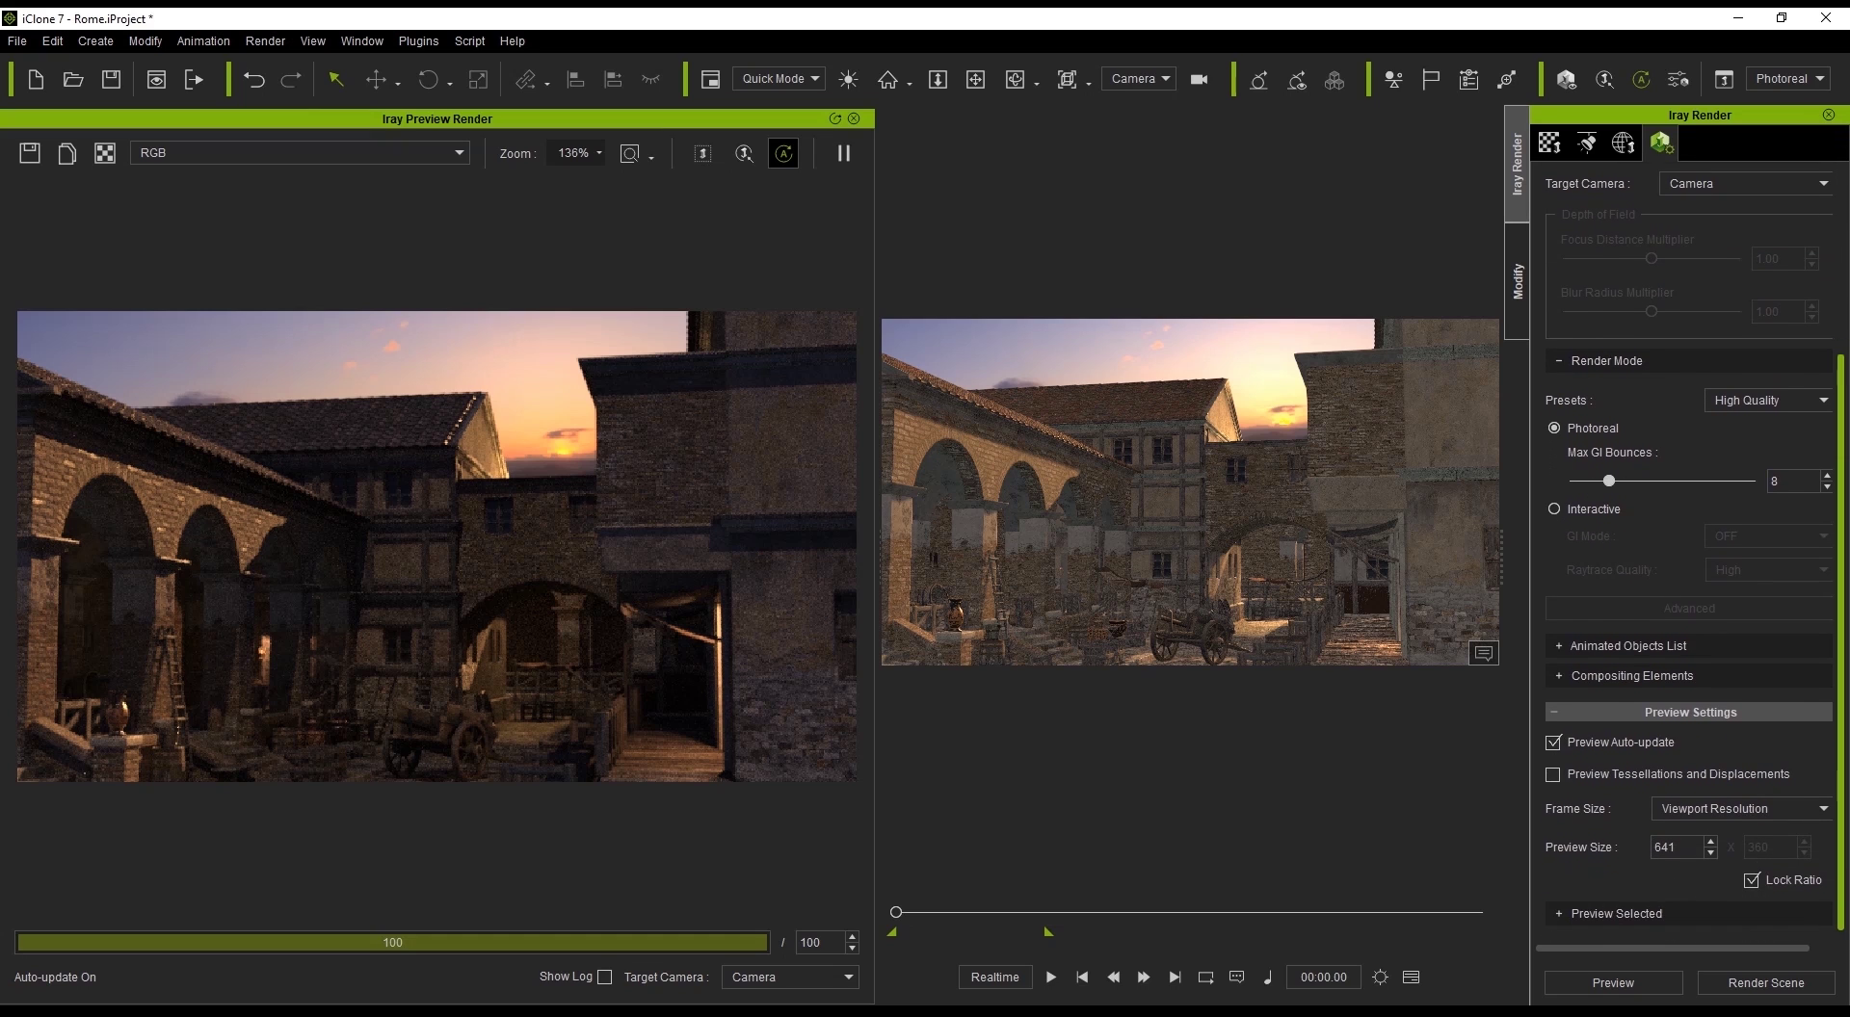
left_click(1704, 678)
scroll(1705, 679, "down", 2)
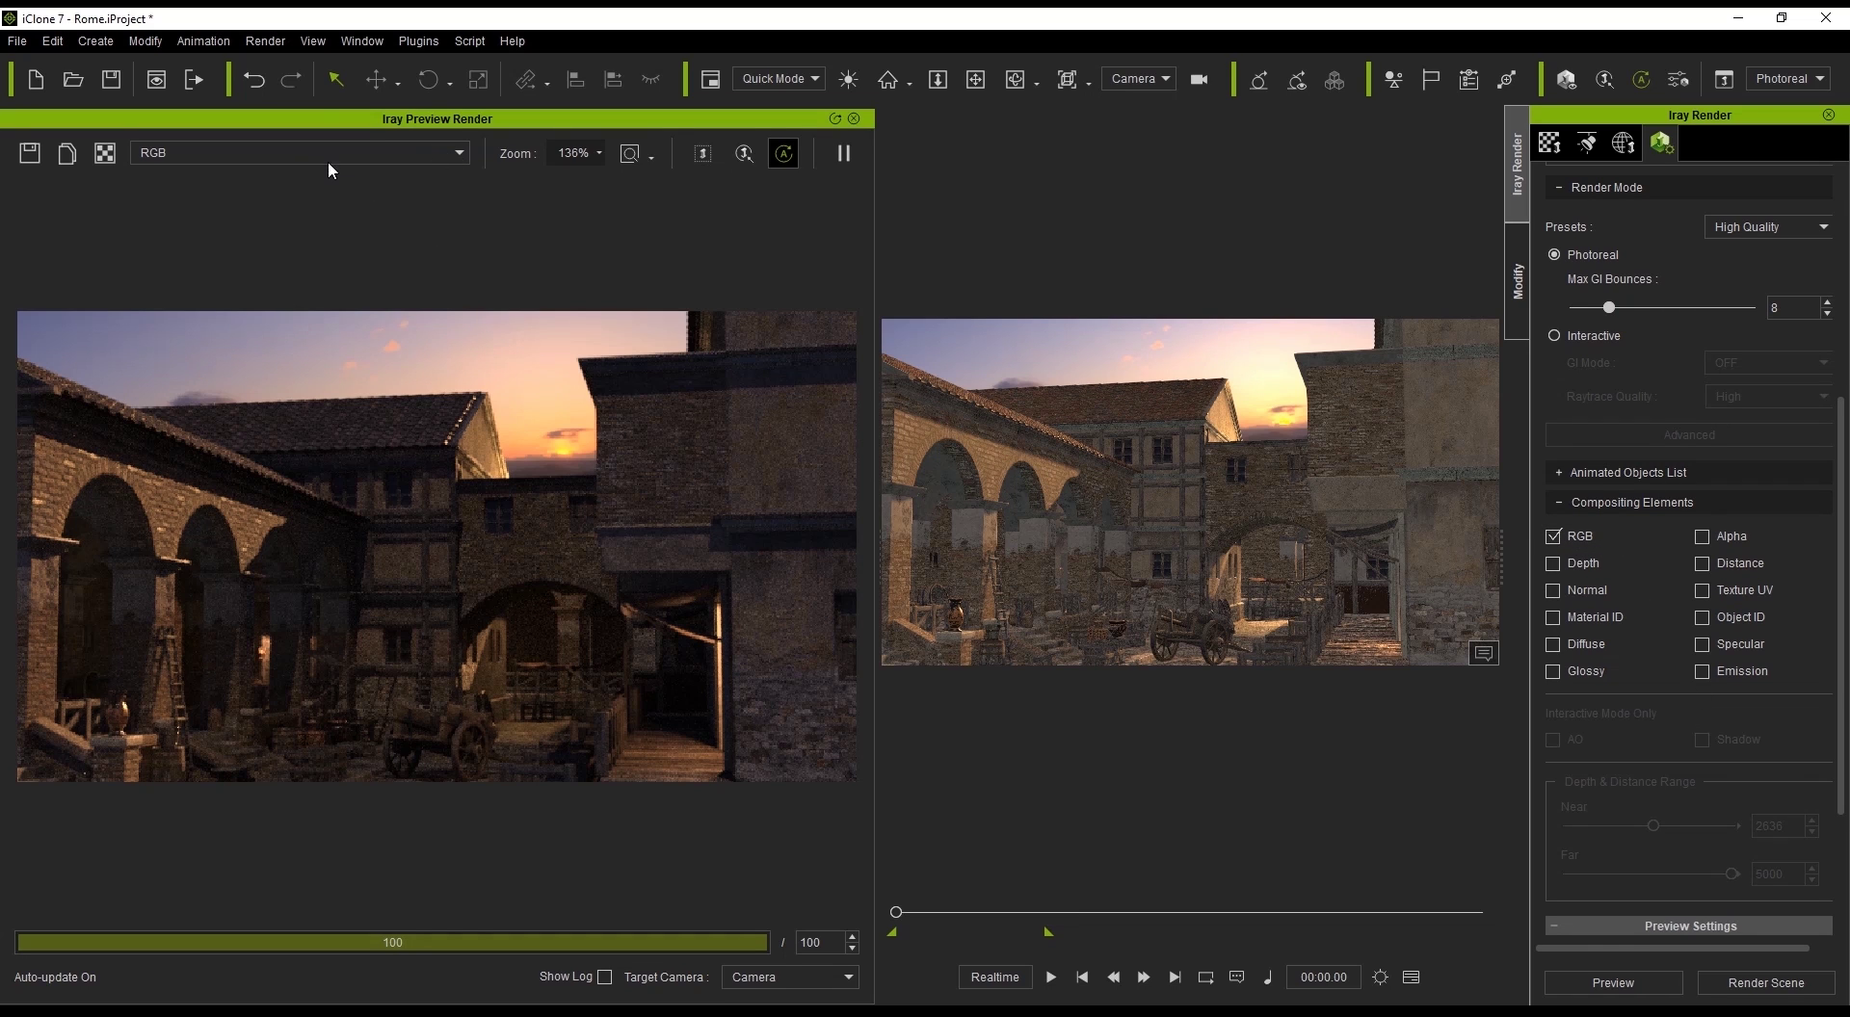
left_click(459, 154)
left_click(459, 154)
left_click(1578, 565)
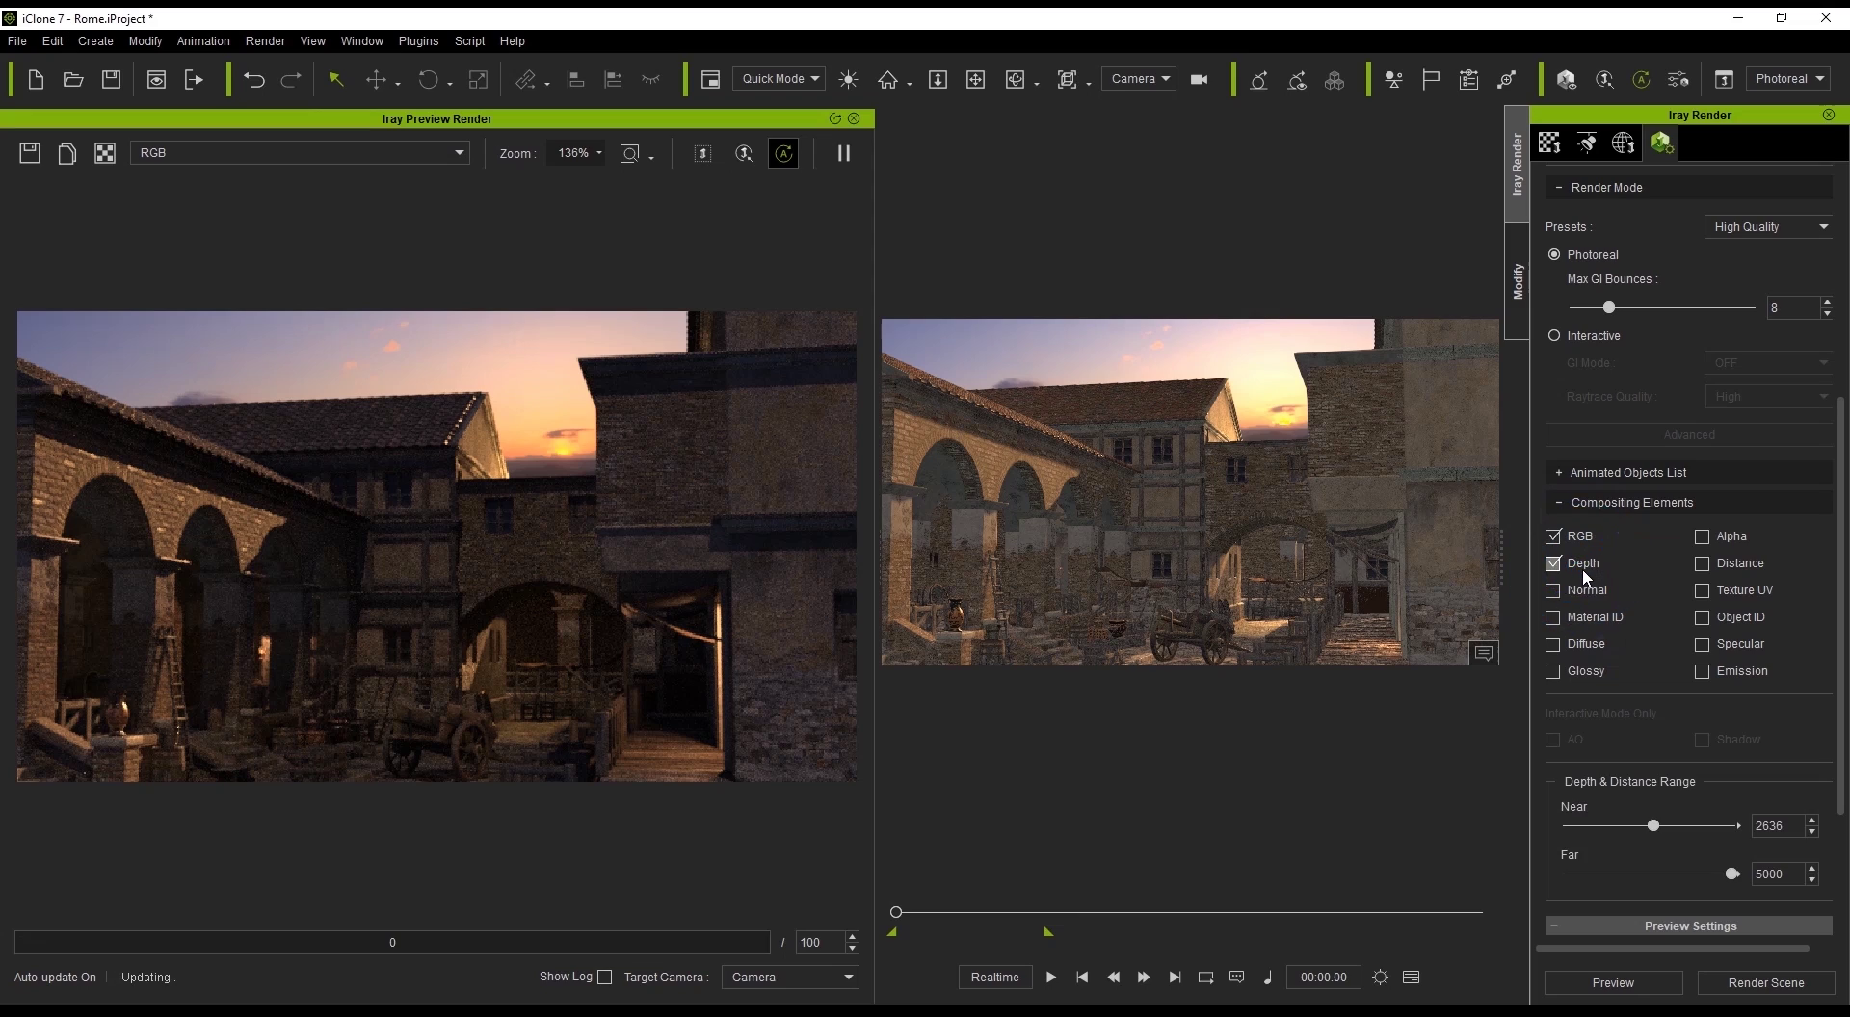
left_click(1606, 599)
left_click(1618, 617)
Step: View the Depth and Normal passes in the Iray preview render and return to the Depth pass
left_click(459, 154)
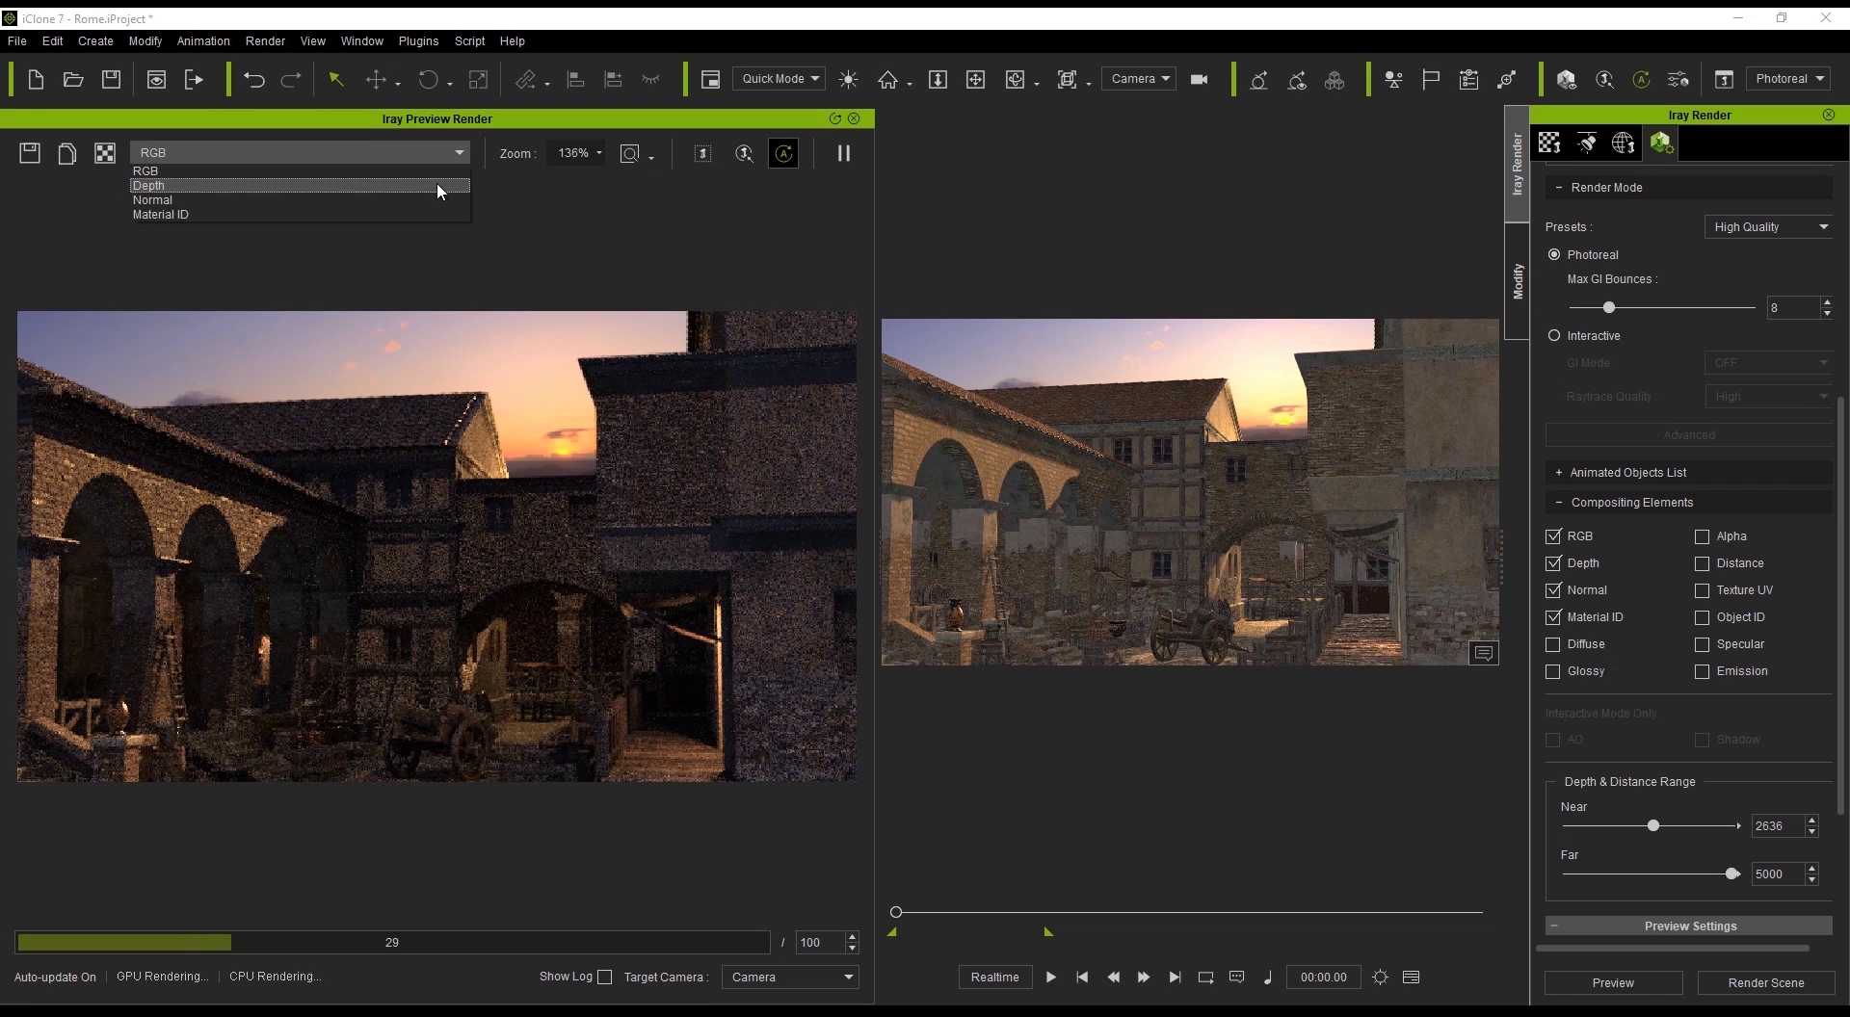
left_click(437, 184)
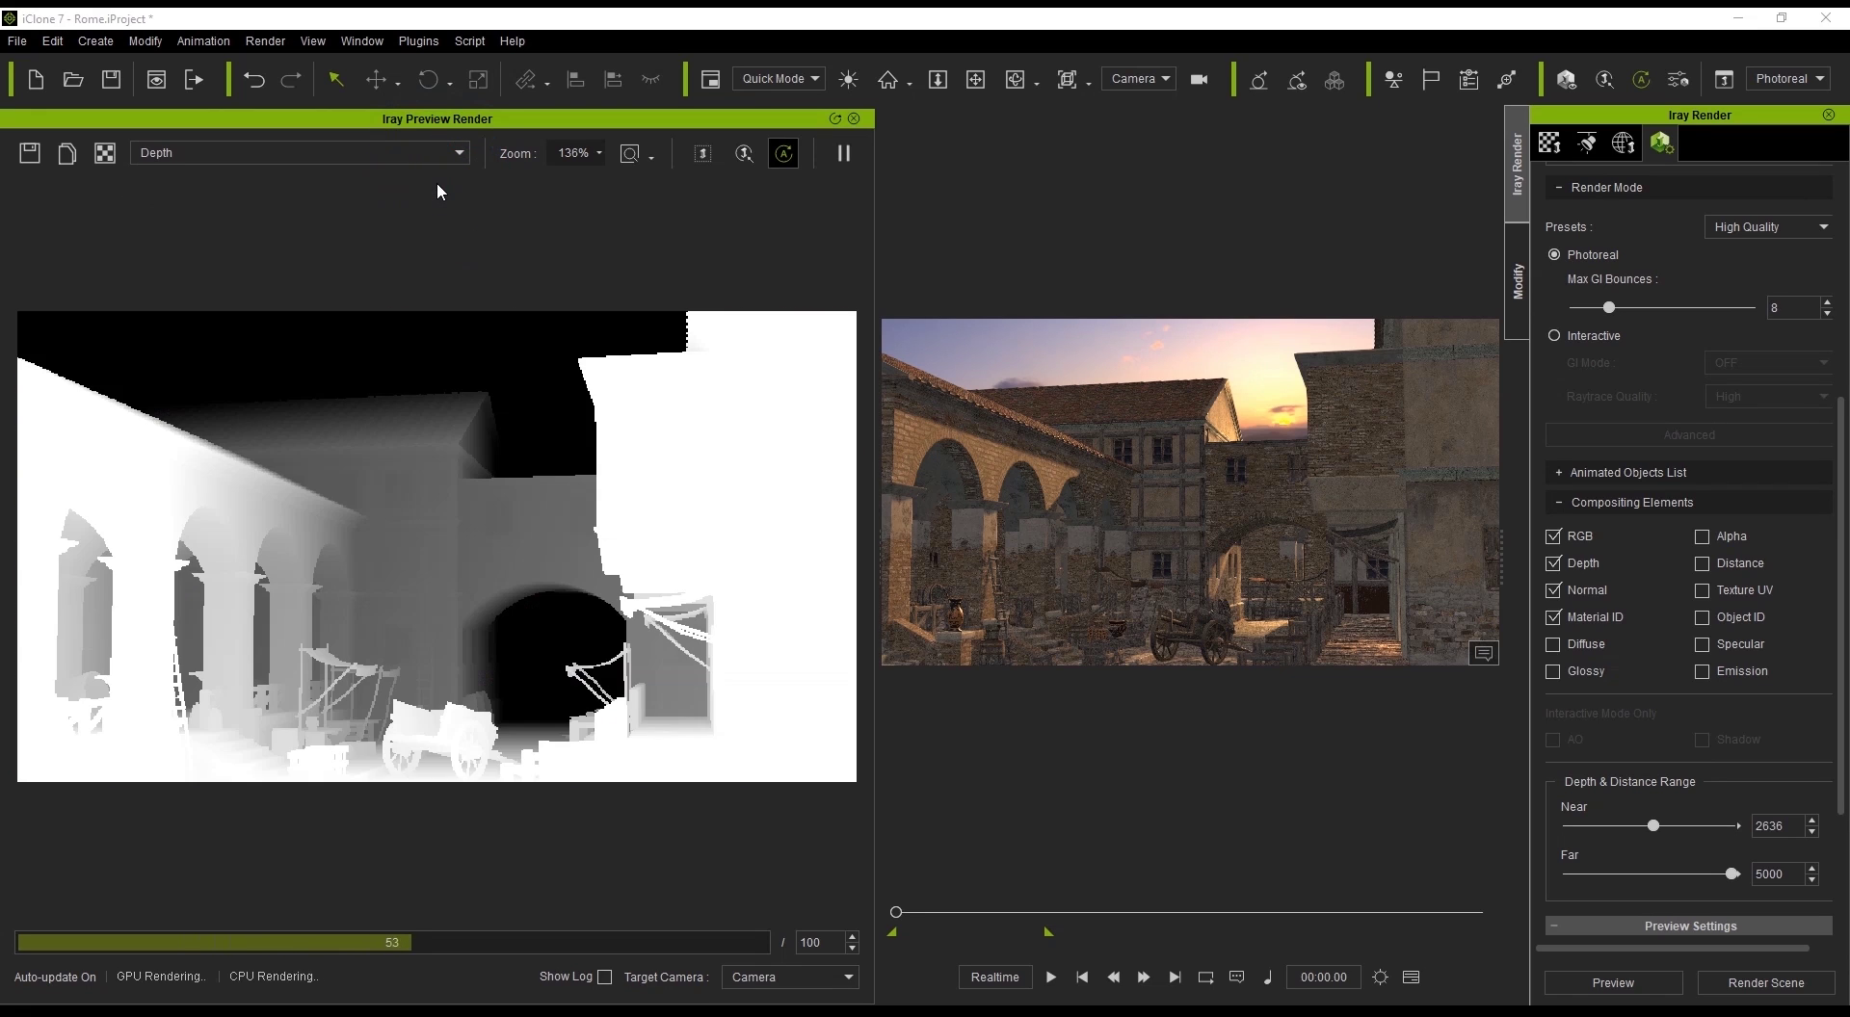
left_click(461, 156)
left_click(425, 195)
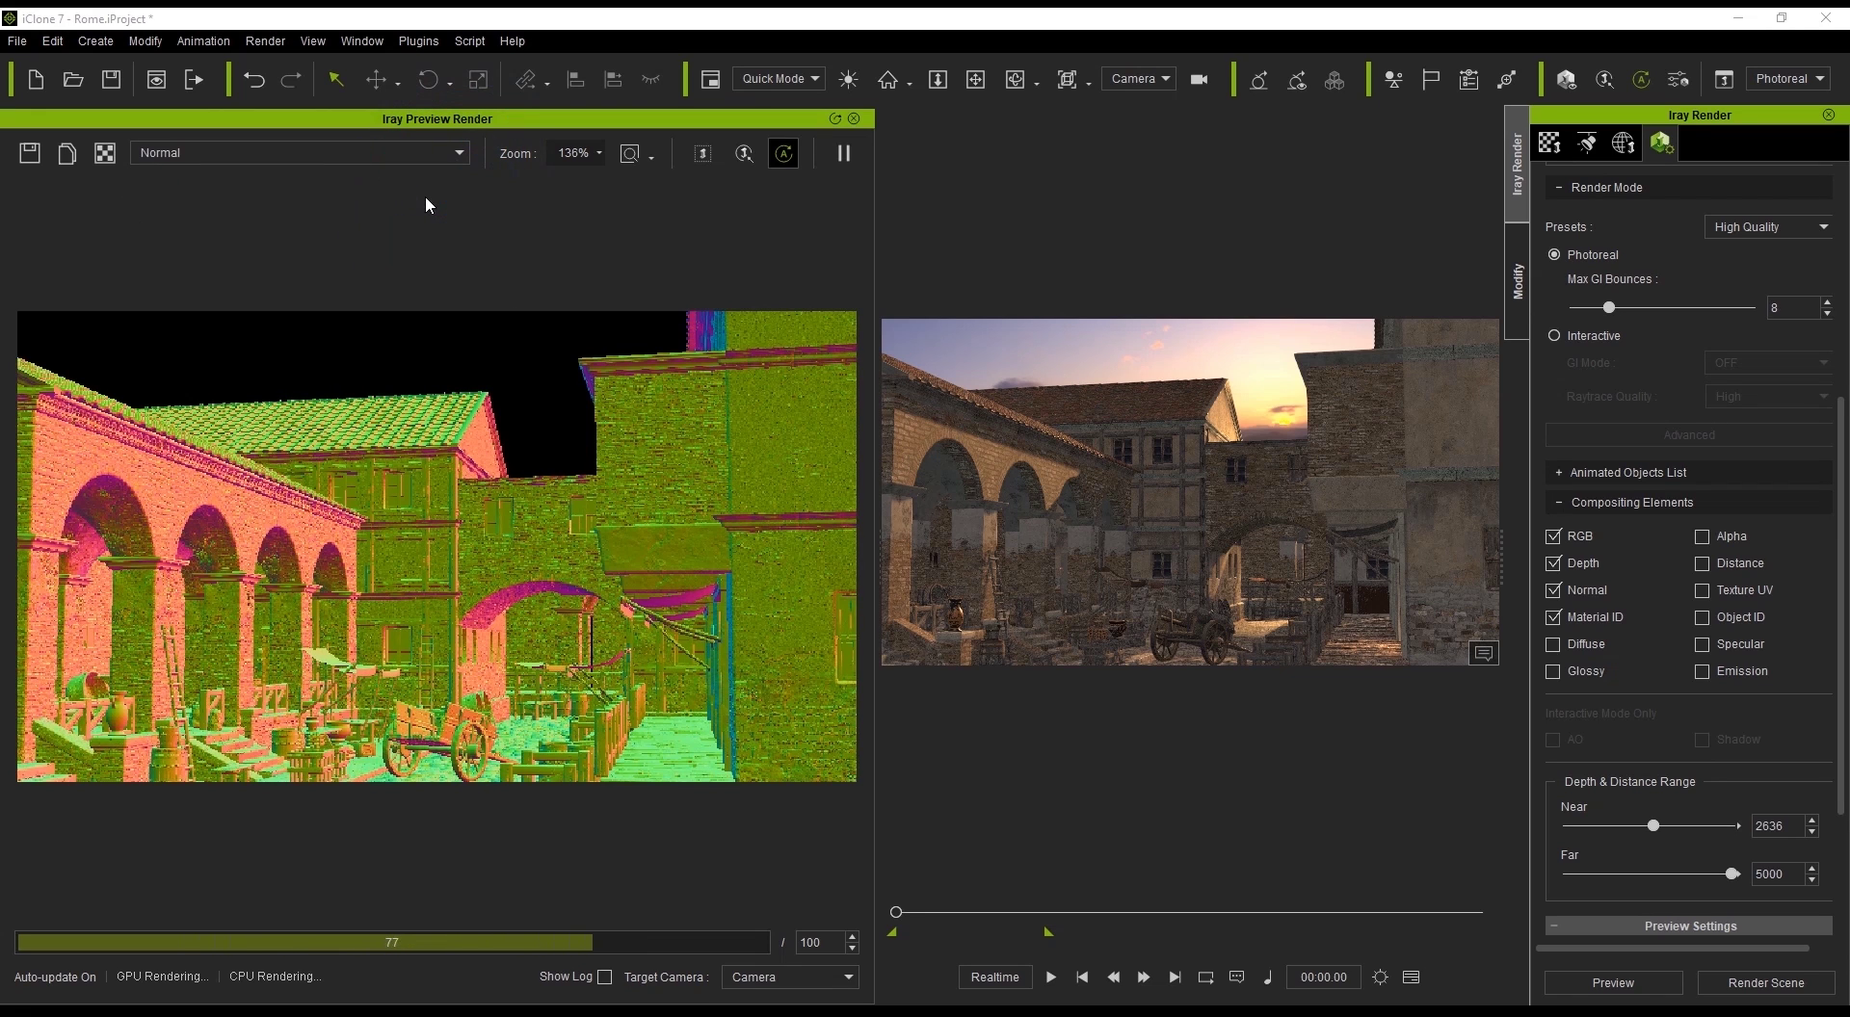
left_click(460, 153)
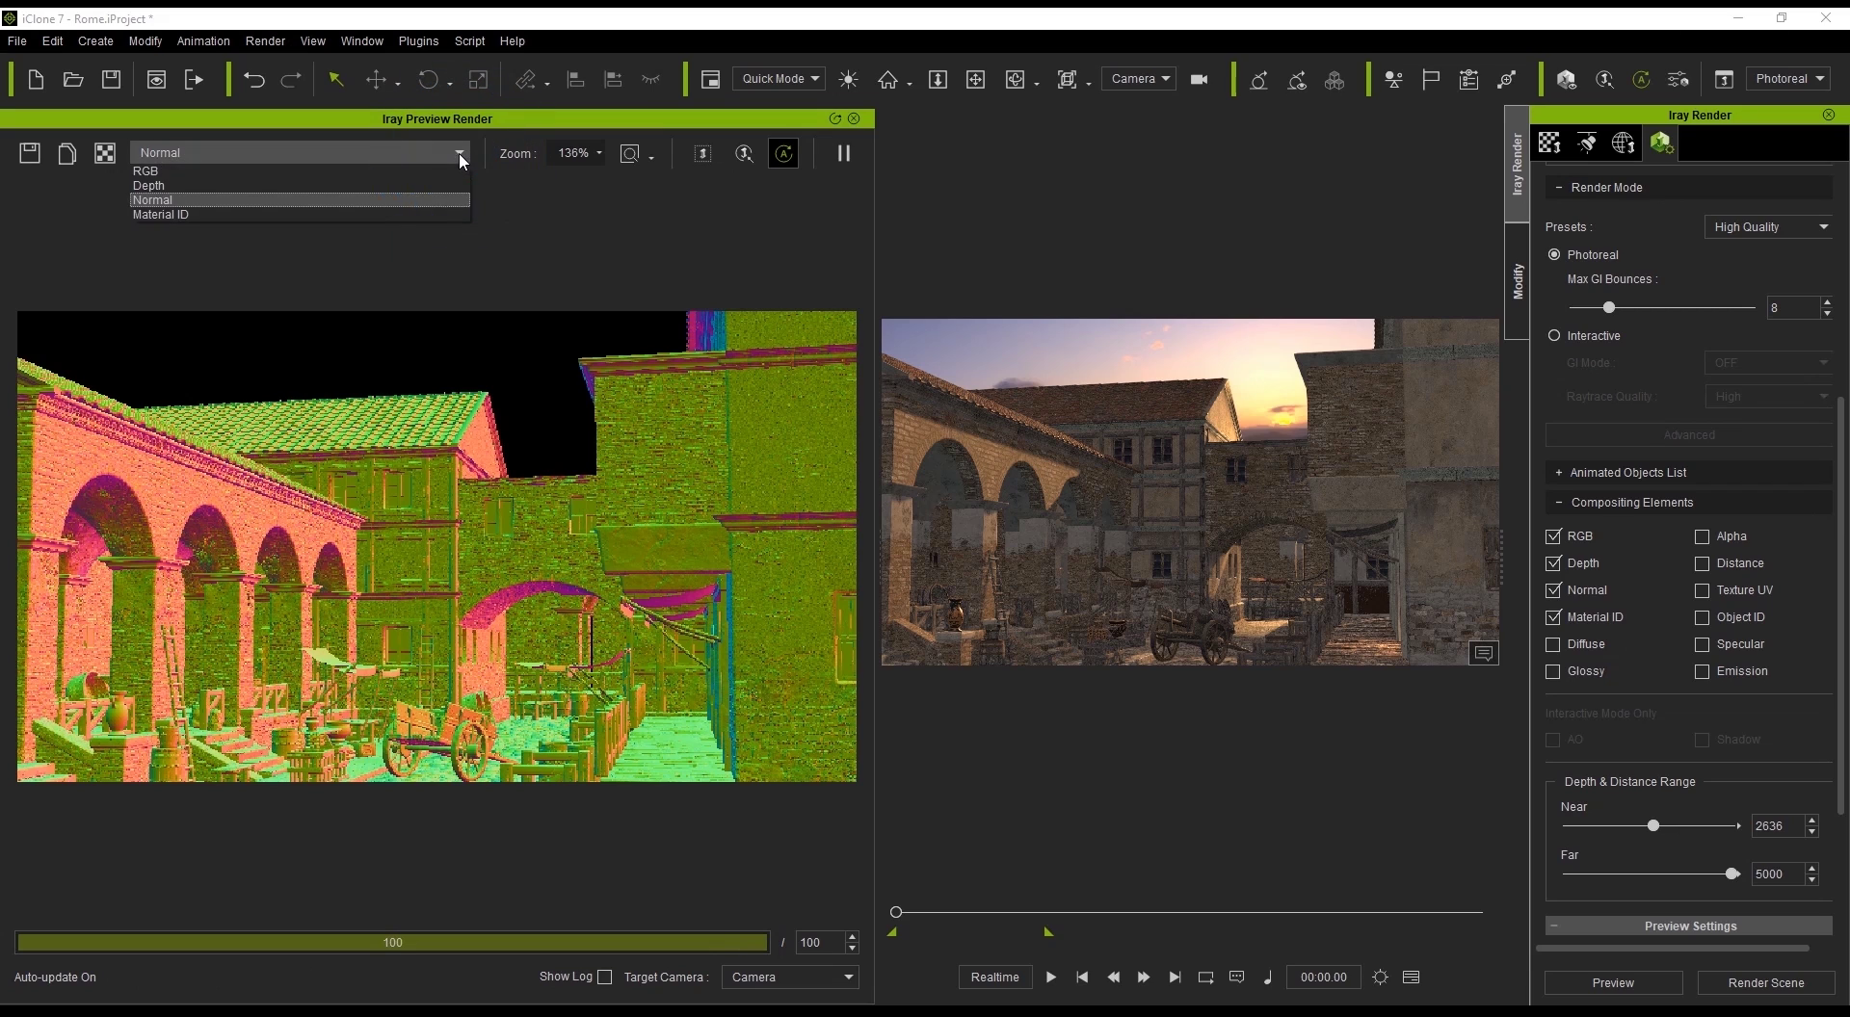
left_click(430, 186)
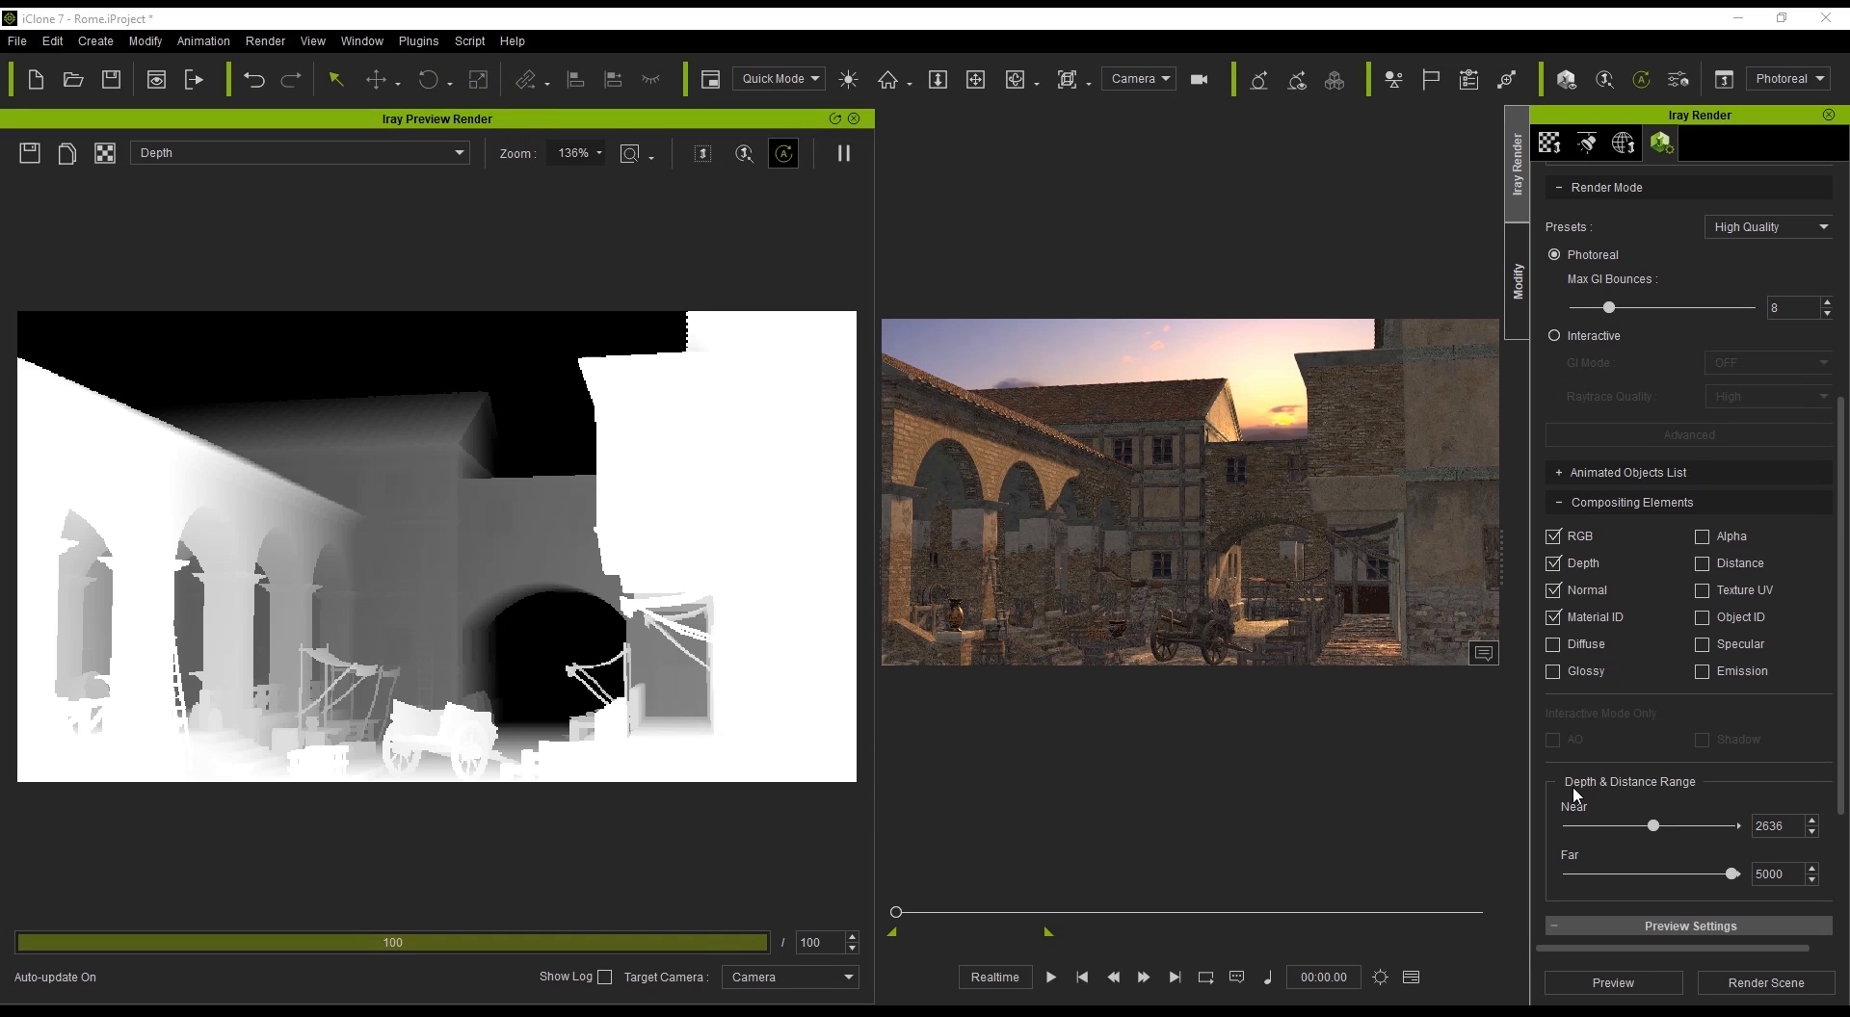
Step: Set the depth and distance range to Near 2333 and Far 6000
mouse_move(1653, 826)
left_mouse_down()
mouse_move(1584, 840)
mouse_move(1696, 837)
mouse_move(1632, 851)
mouse_move(1646, 809)
left_mouse_up()
left_click(1797, 877)
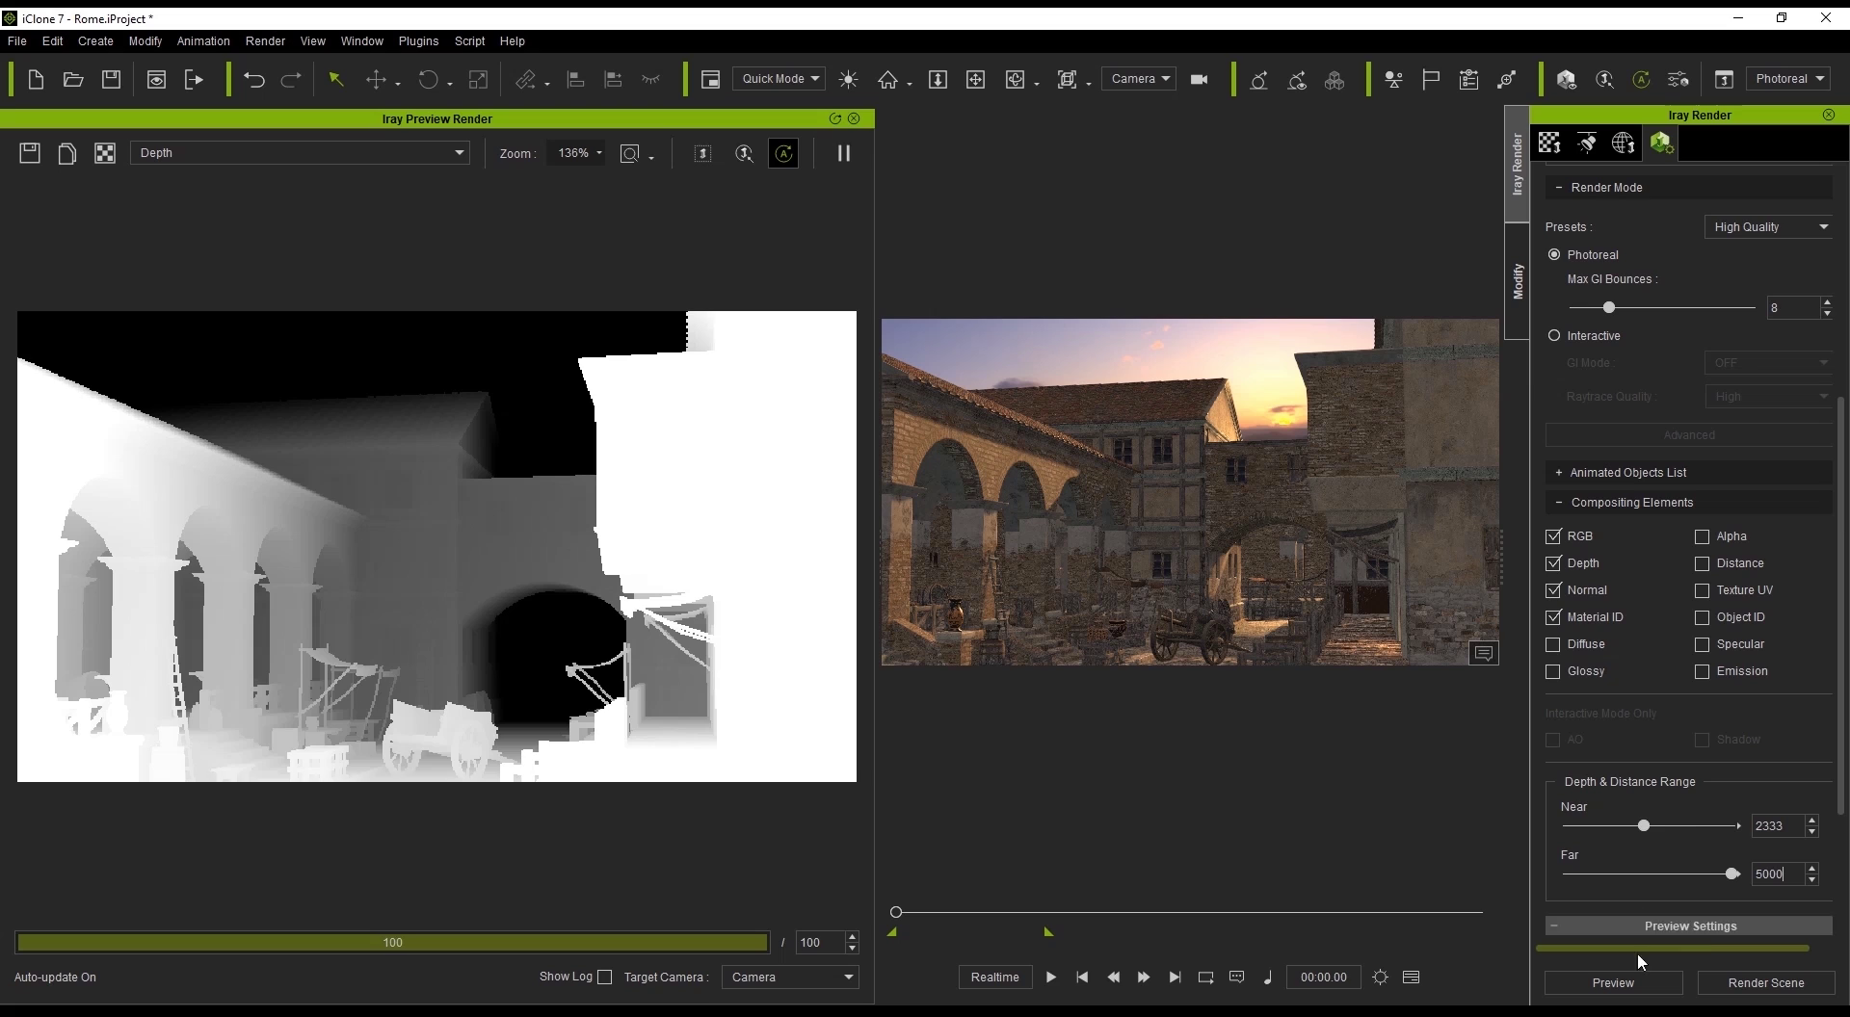
left_click(1790, 872)
left_click_drag(1790, 872, 1740, 878)
left_click(1738, 876)
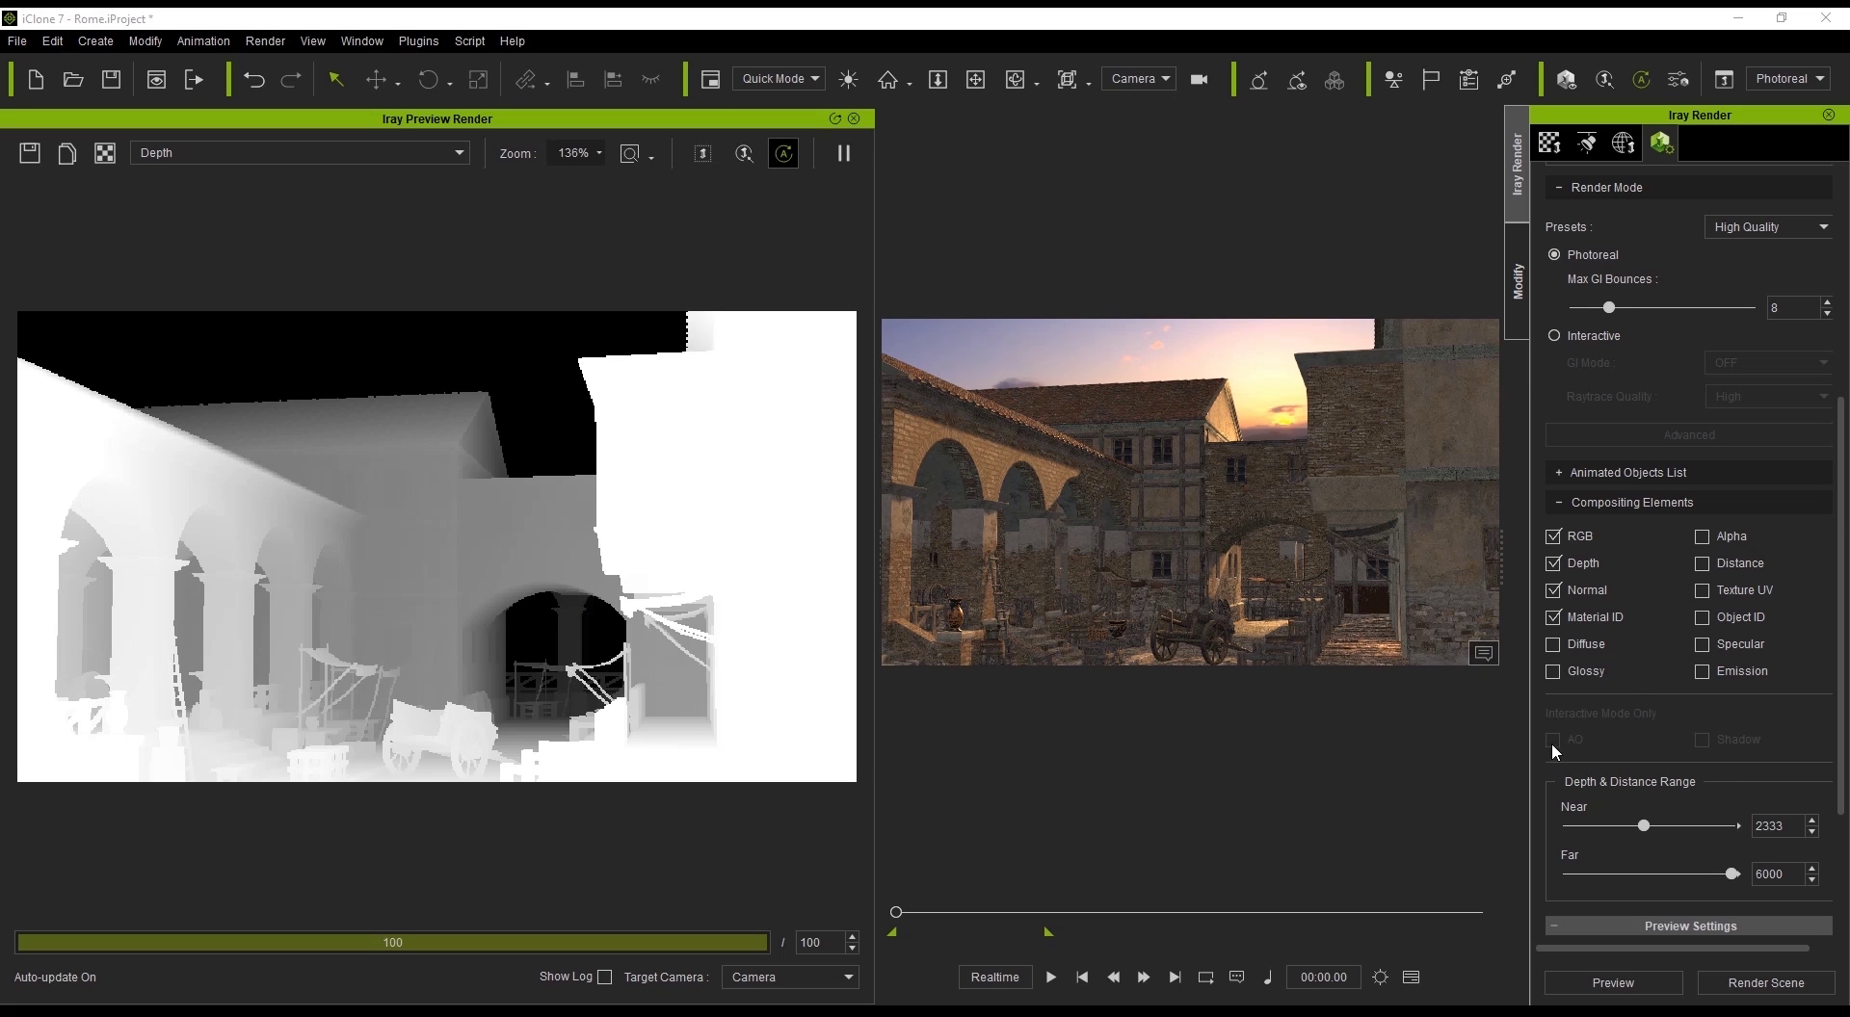
Step: Enable the AO compositing element under the Interactive render mode and show the AO pass in the preview render
left_click_drag(1840, 736, 1841, 509)
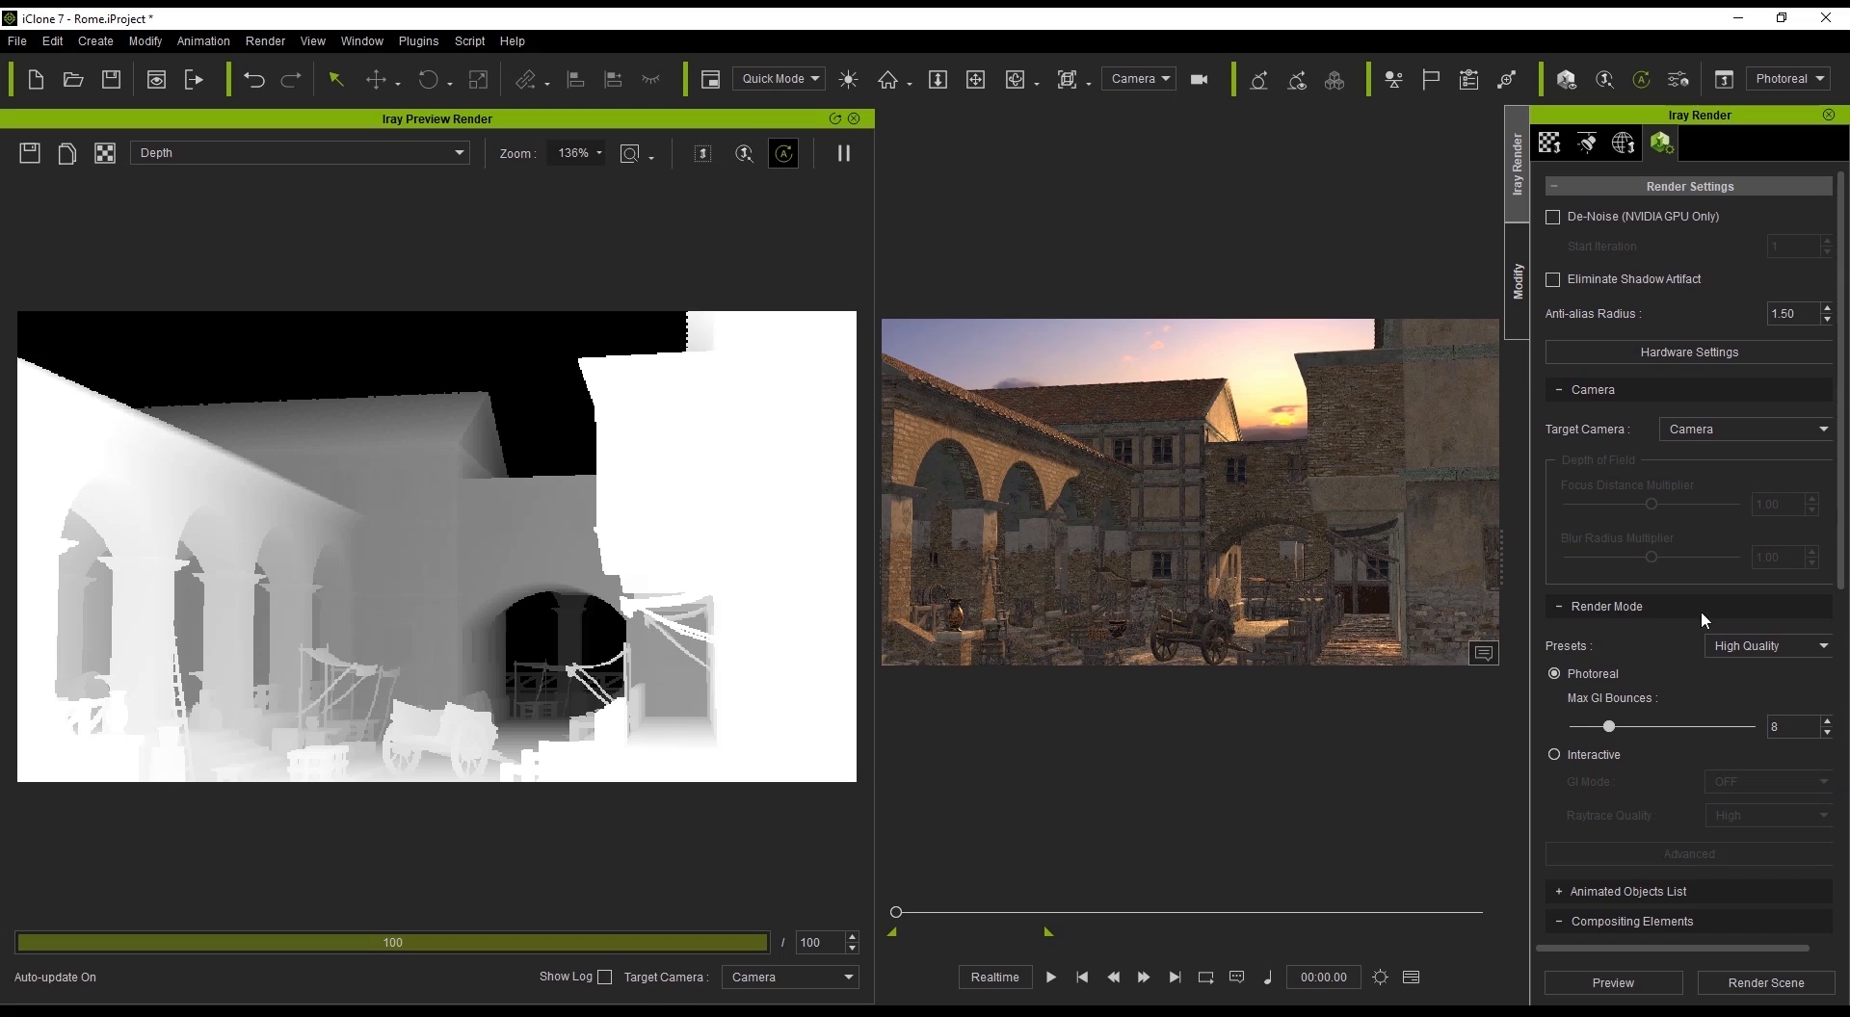
left_click(1576, 756)
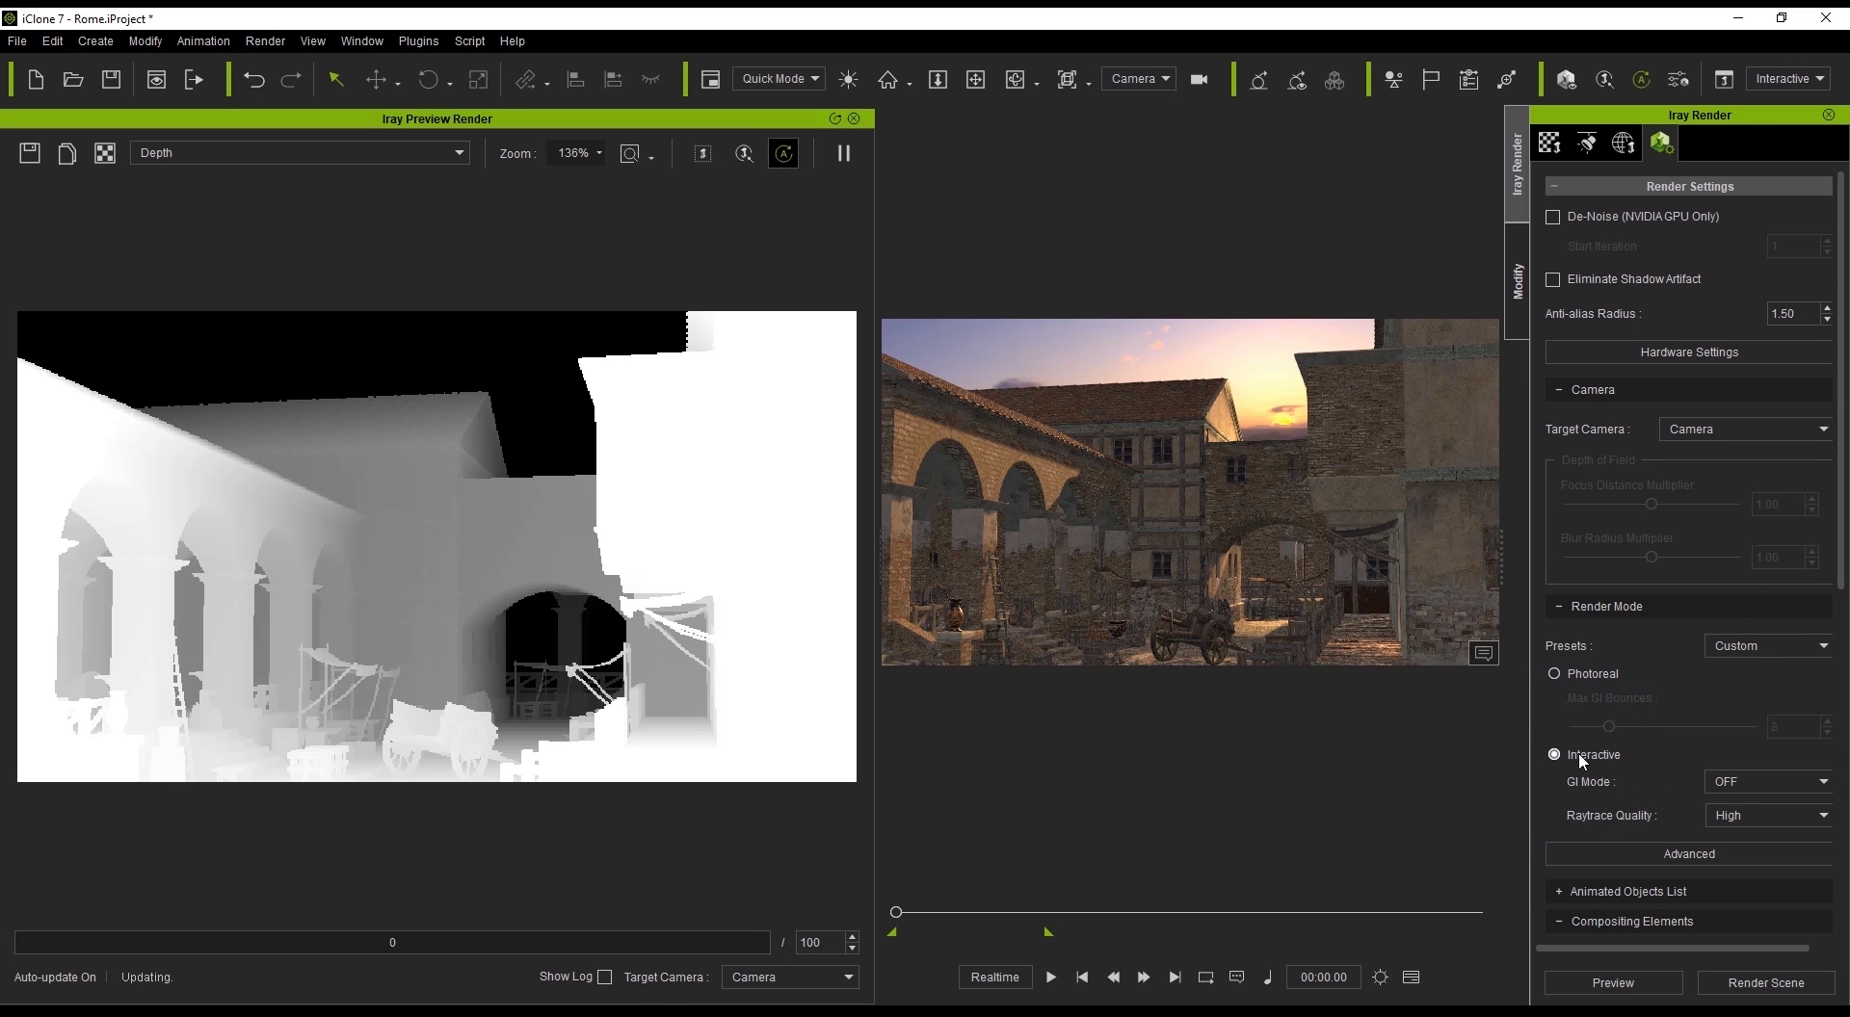
left_click_drag(1837, 511, 1843, 872)
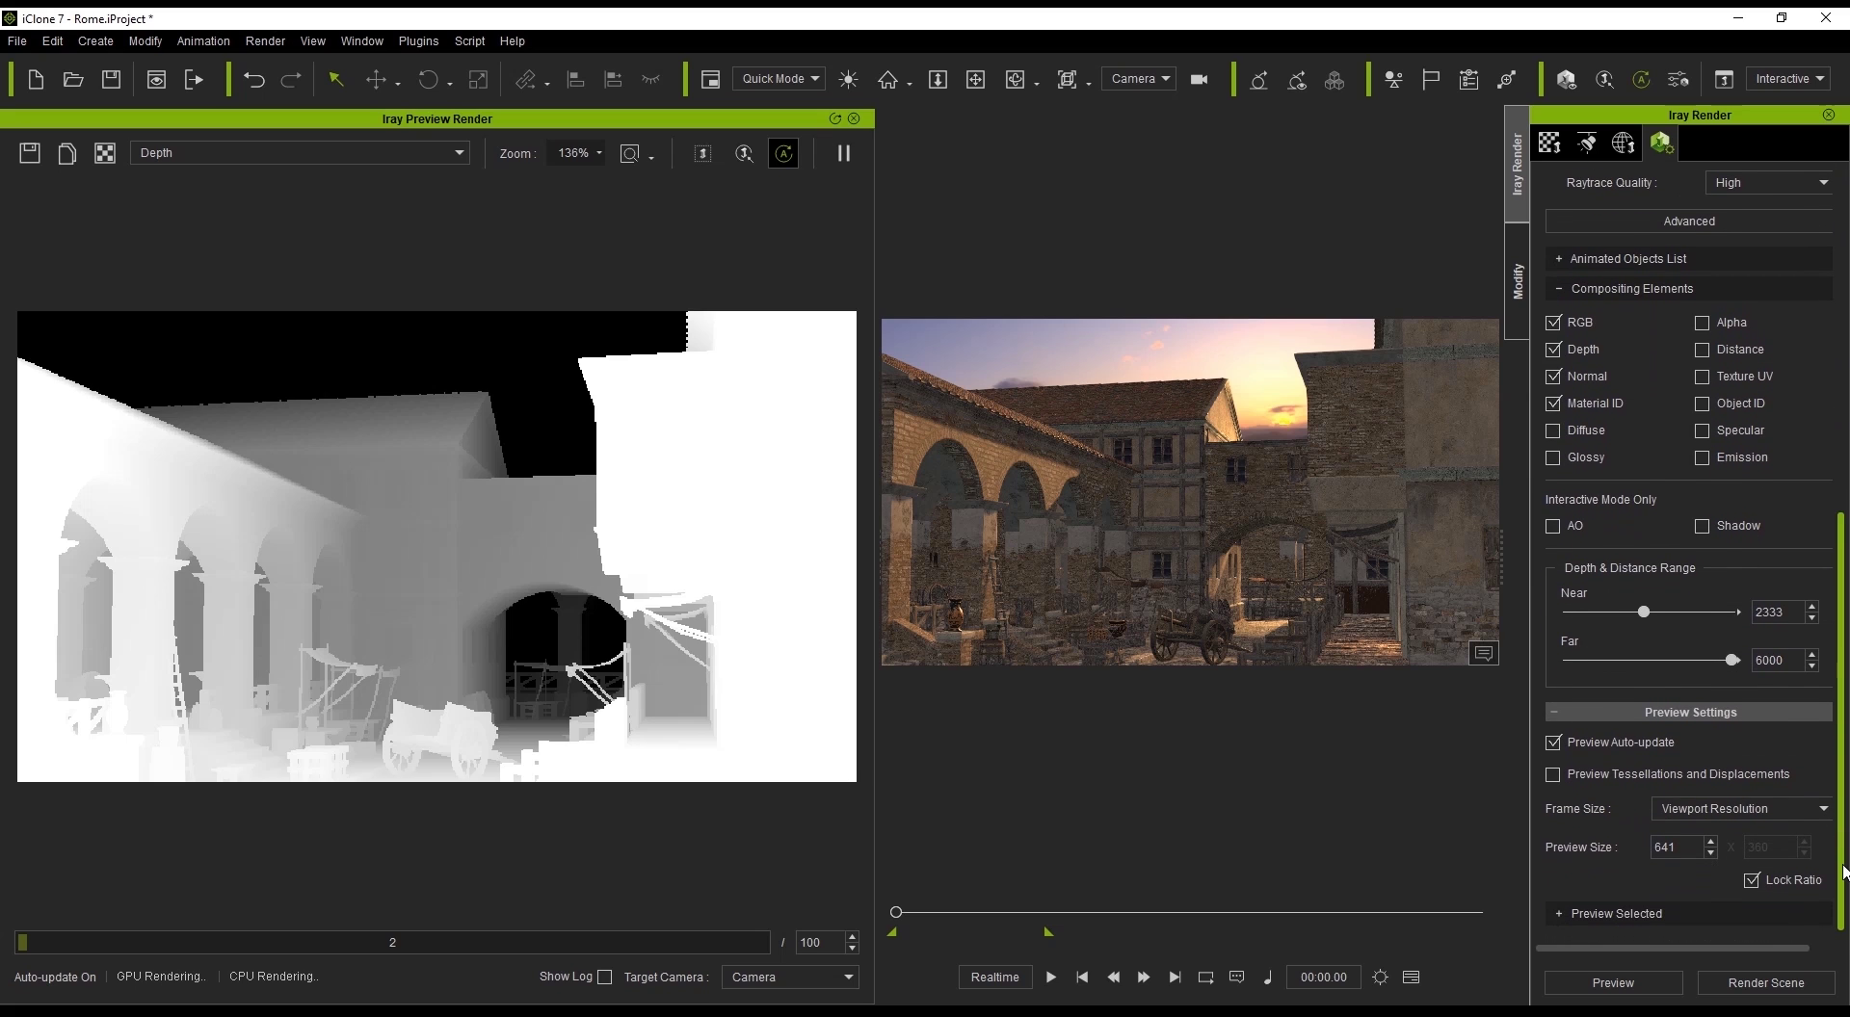
left_click(1553, 527)
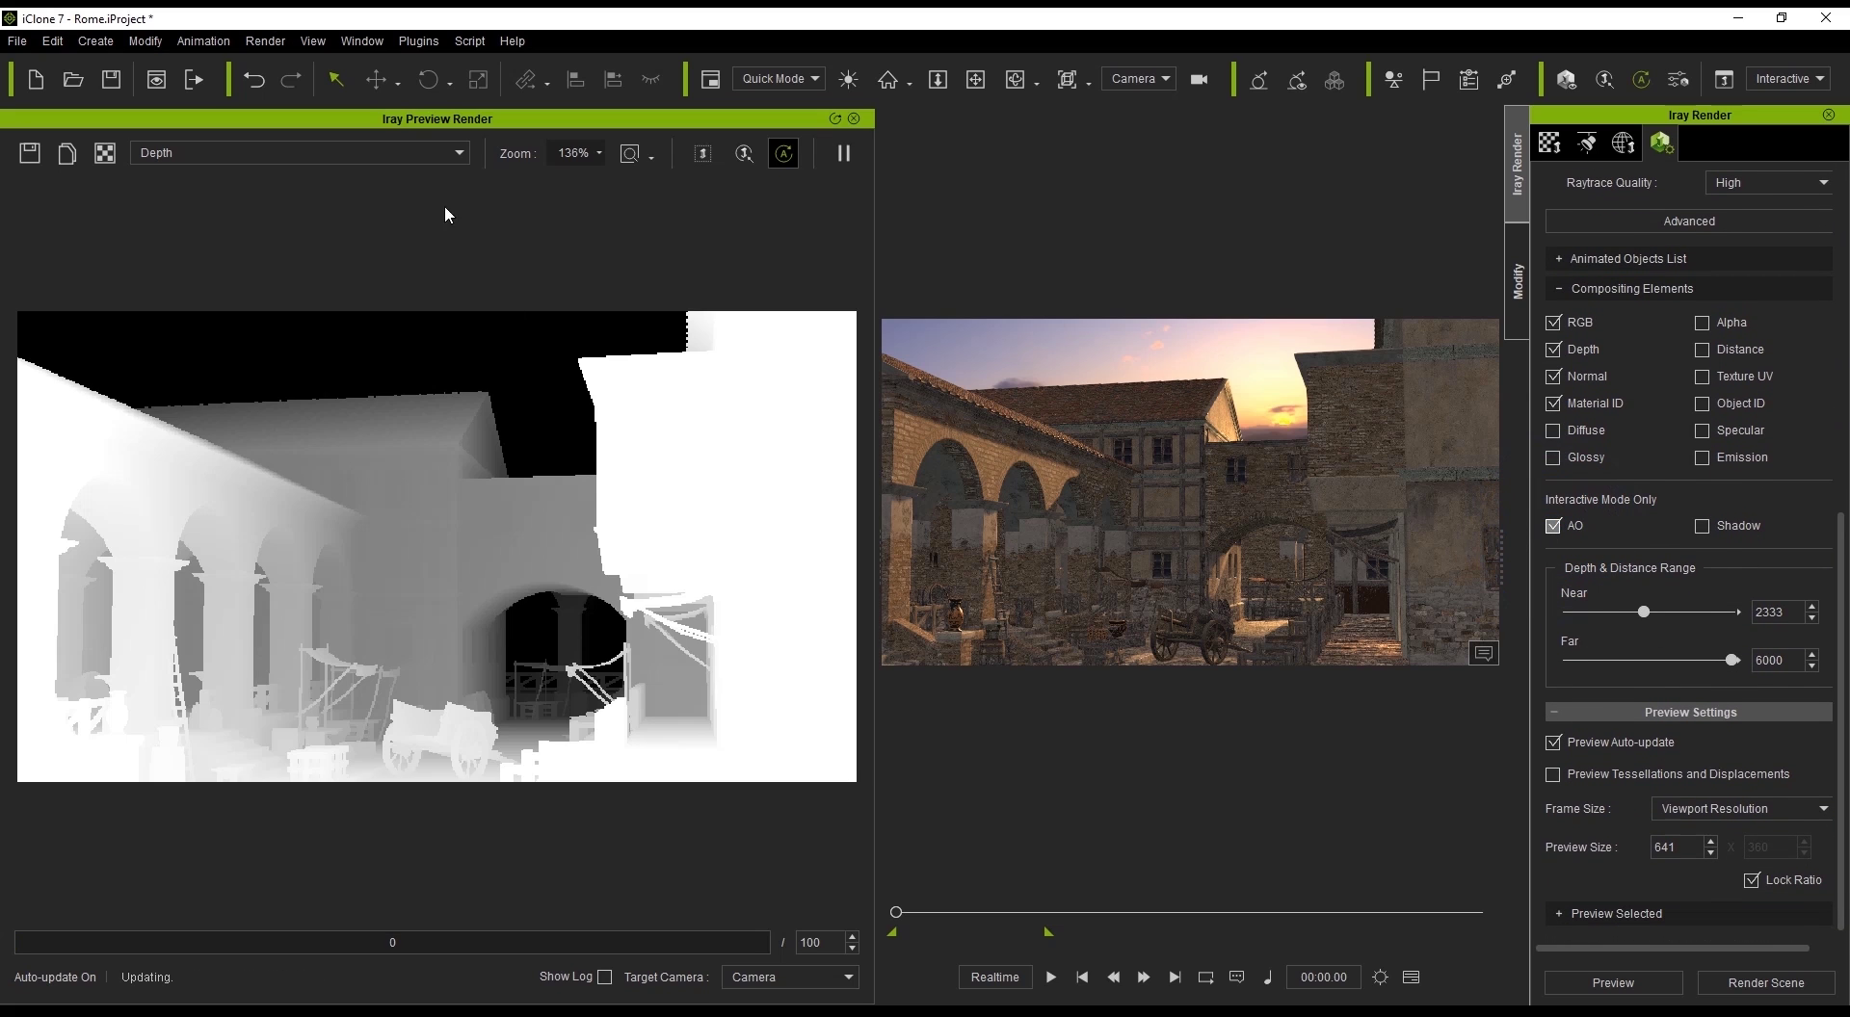
left_click(458, 154)
left_click(386, 223)
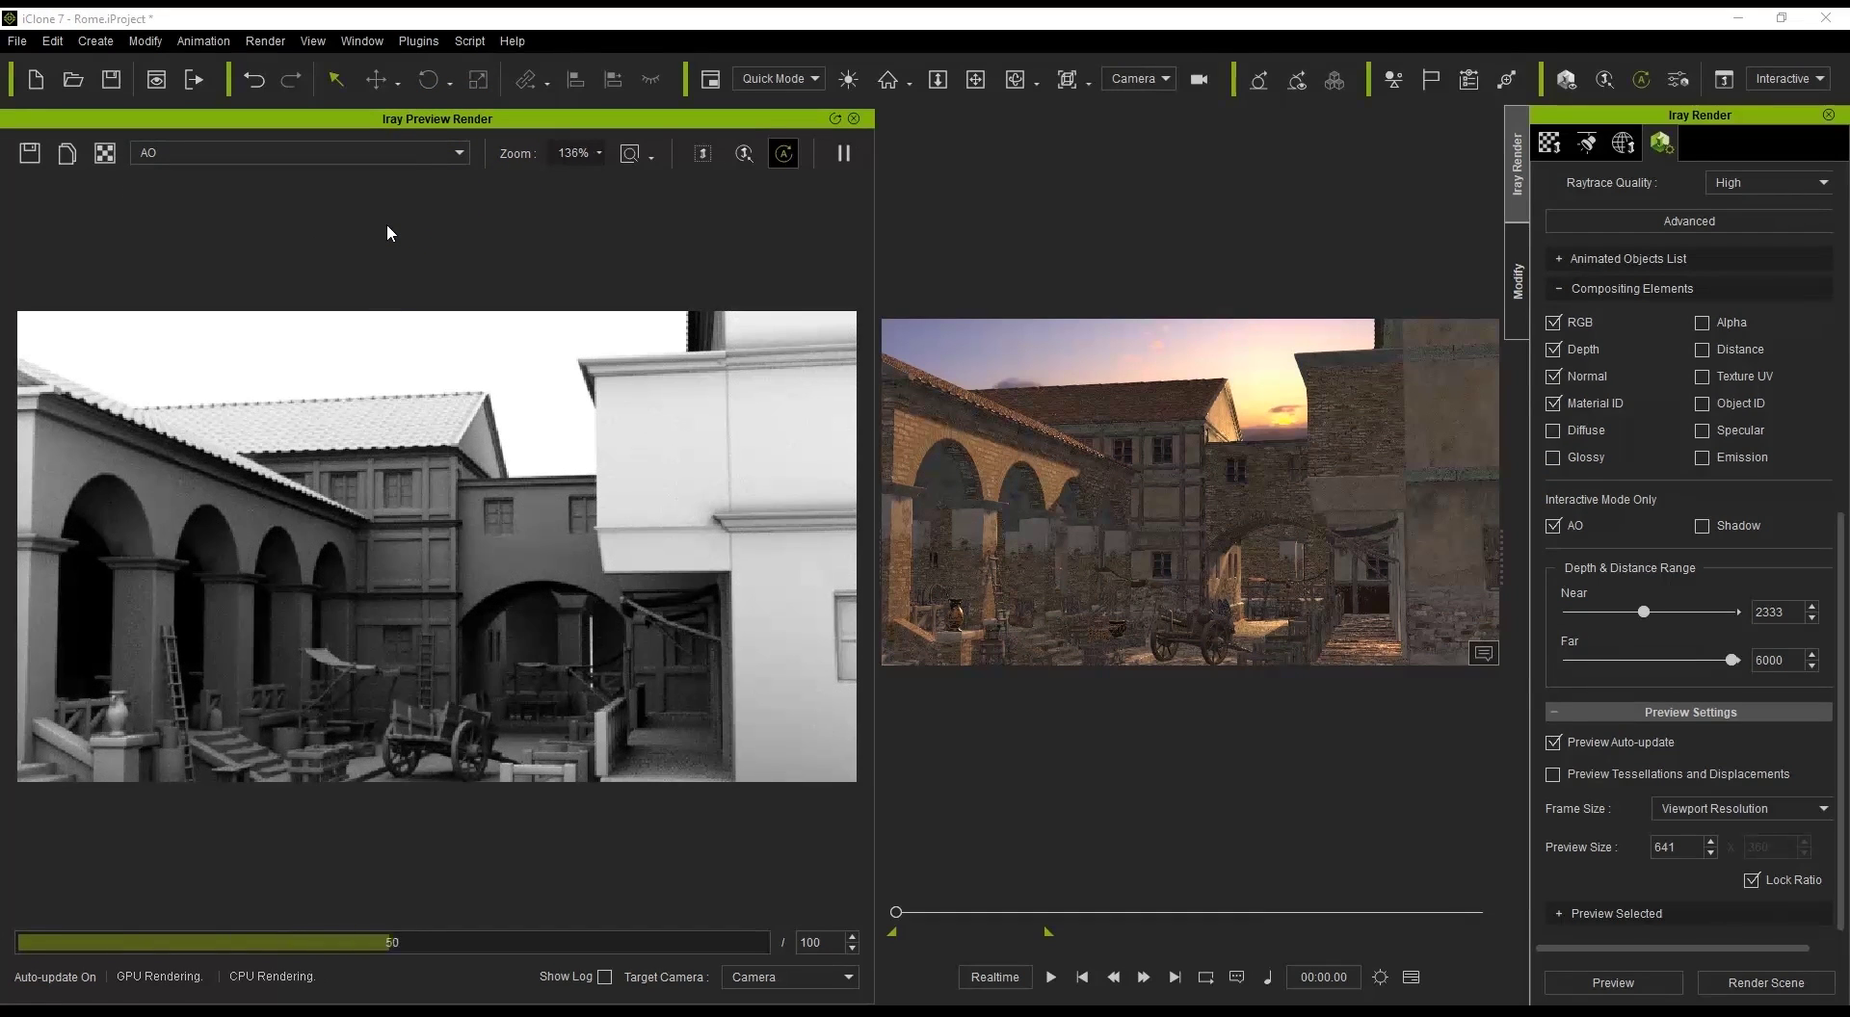
Step: Export the Rome scene with the Save MI Scene export mode
left_click(1819, 993)
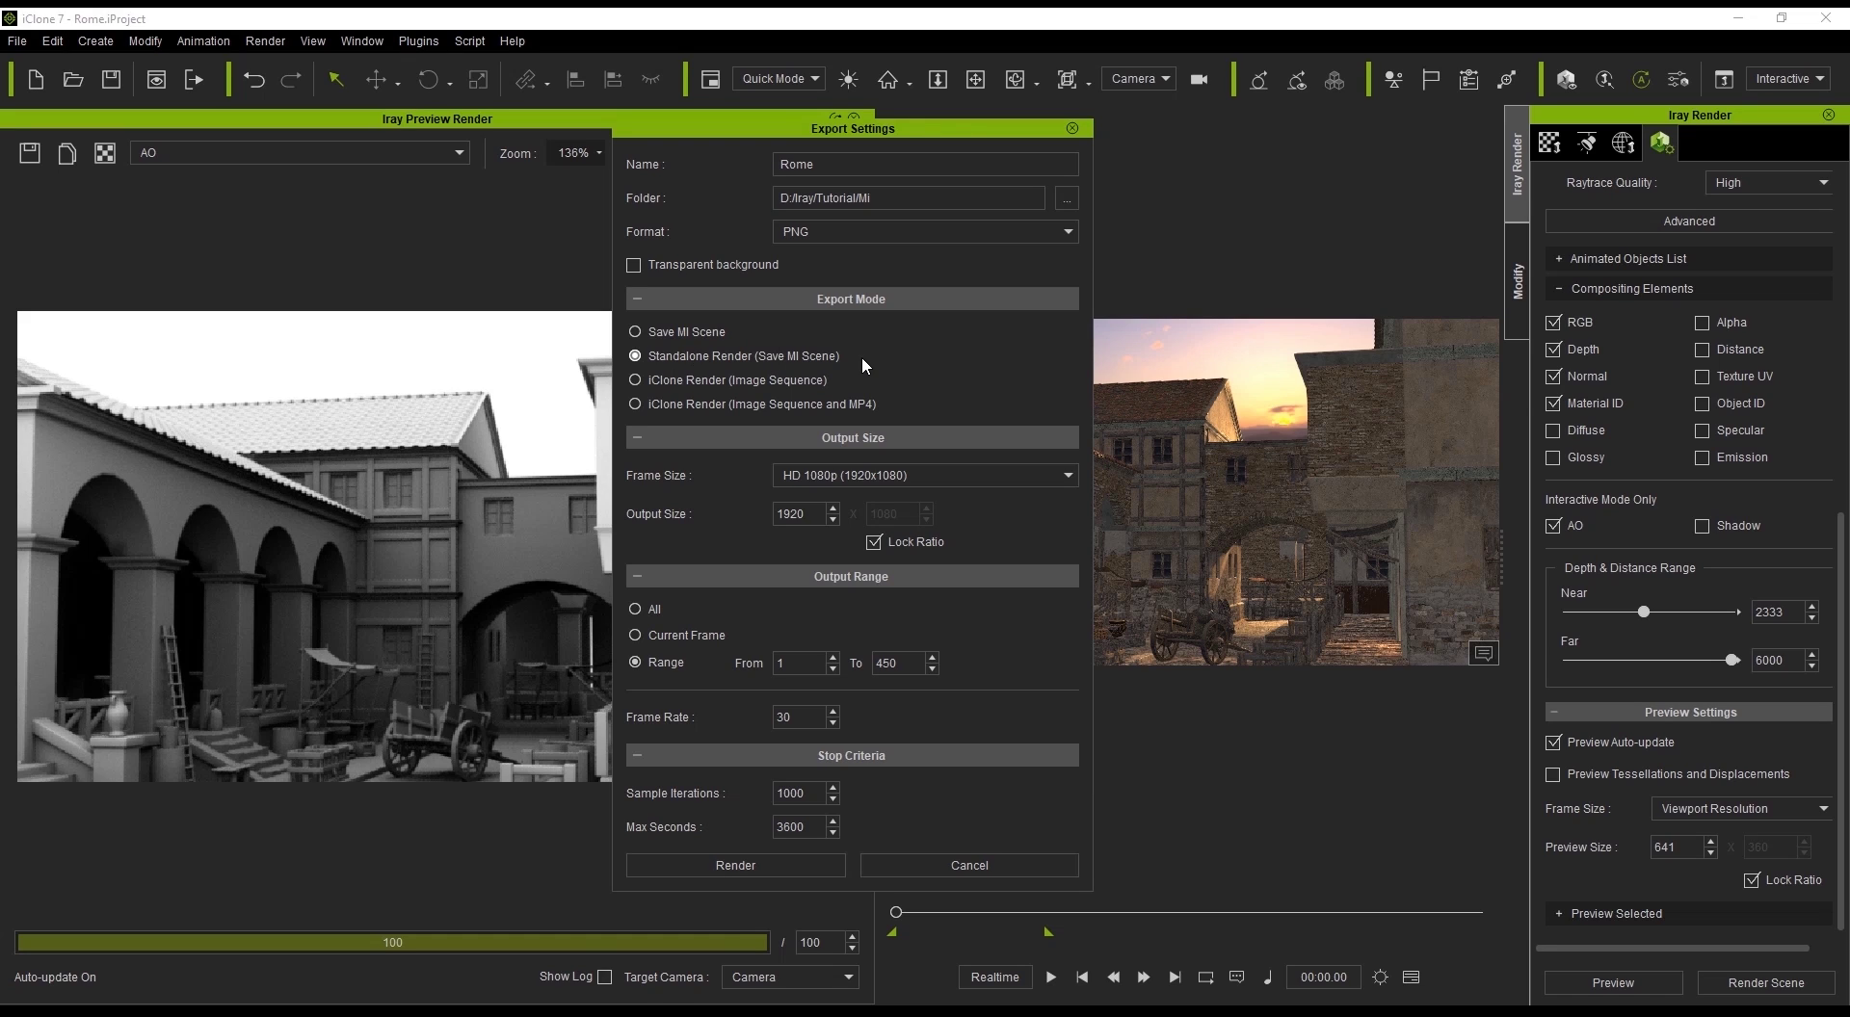
left_click(675, 334)
left_click(750, 865)
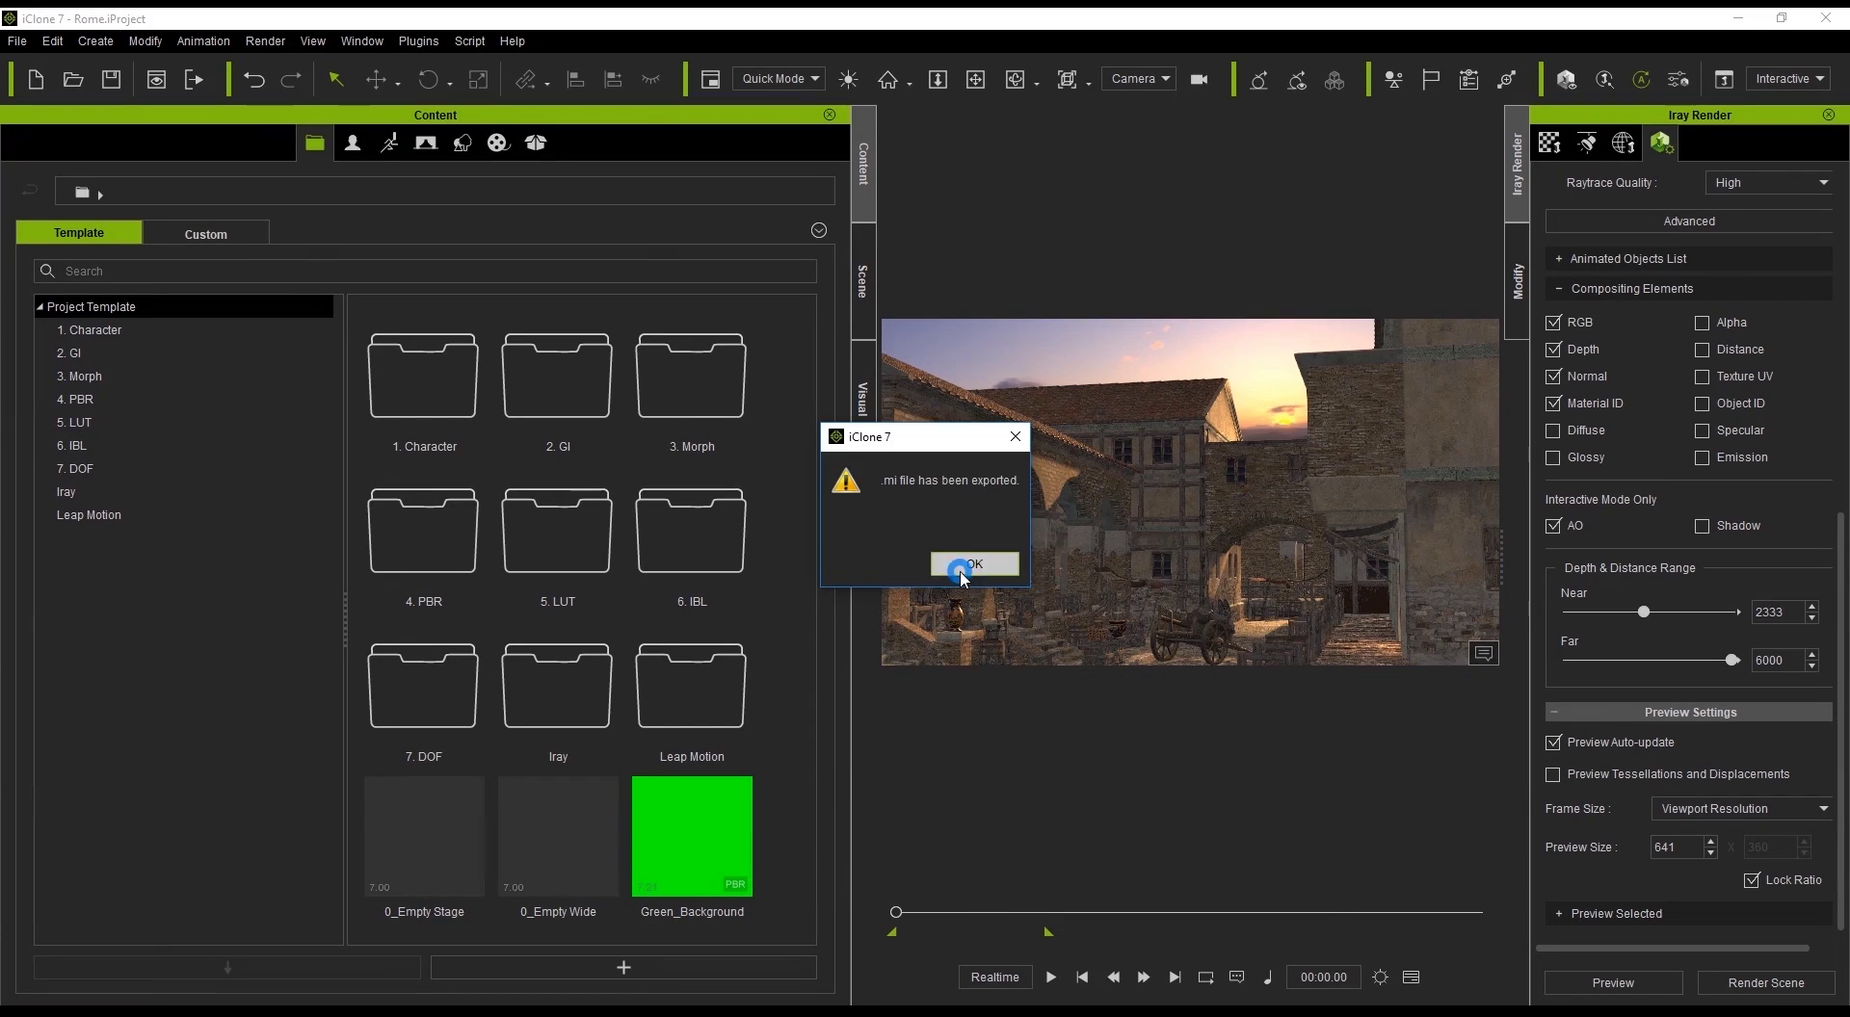
left_click(961, 571)
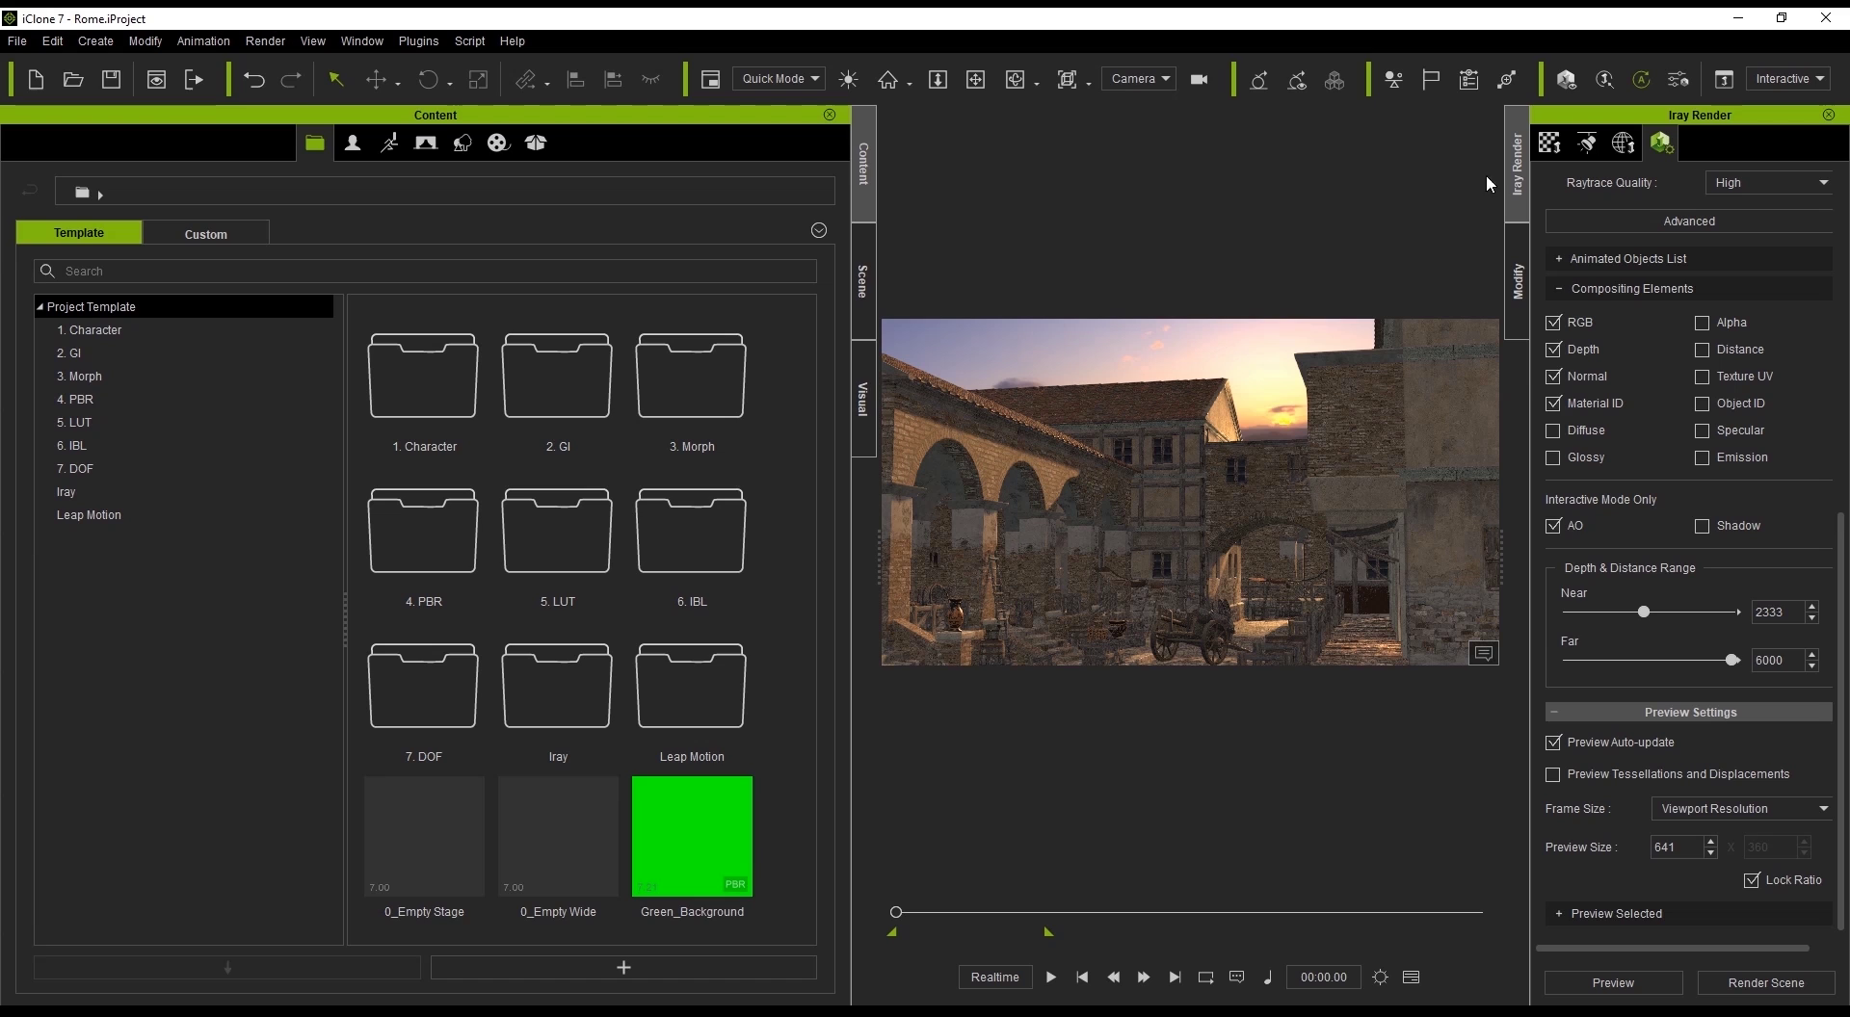
Step: Switch to Iray Standalone and load the MiResources folder inside D:\Iray\Tutorial\Mi\Rome as the source path
left_click(1738, 18)
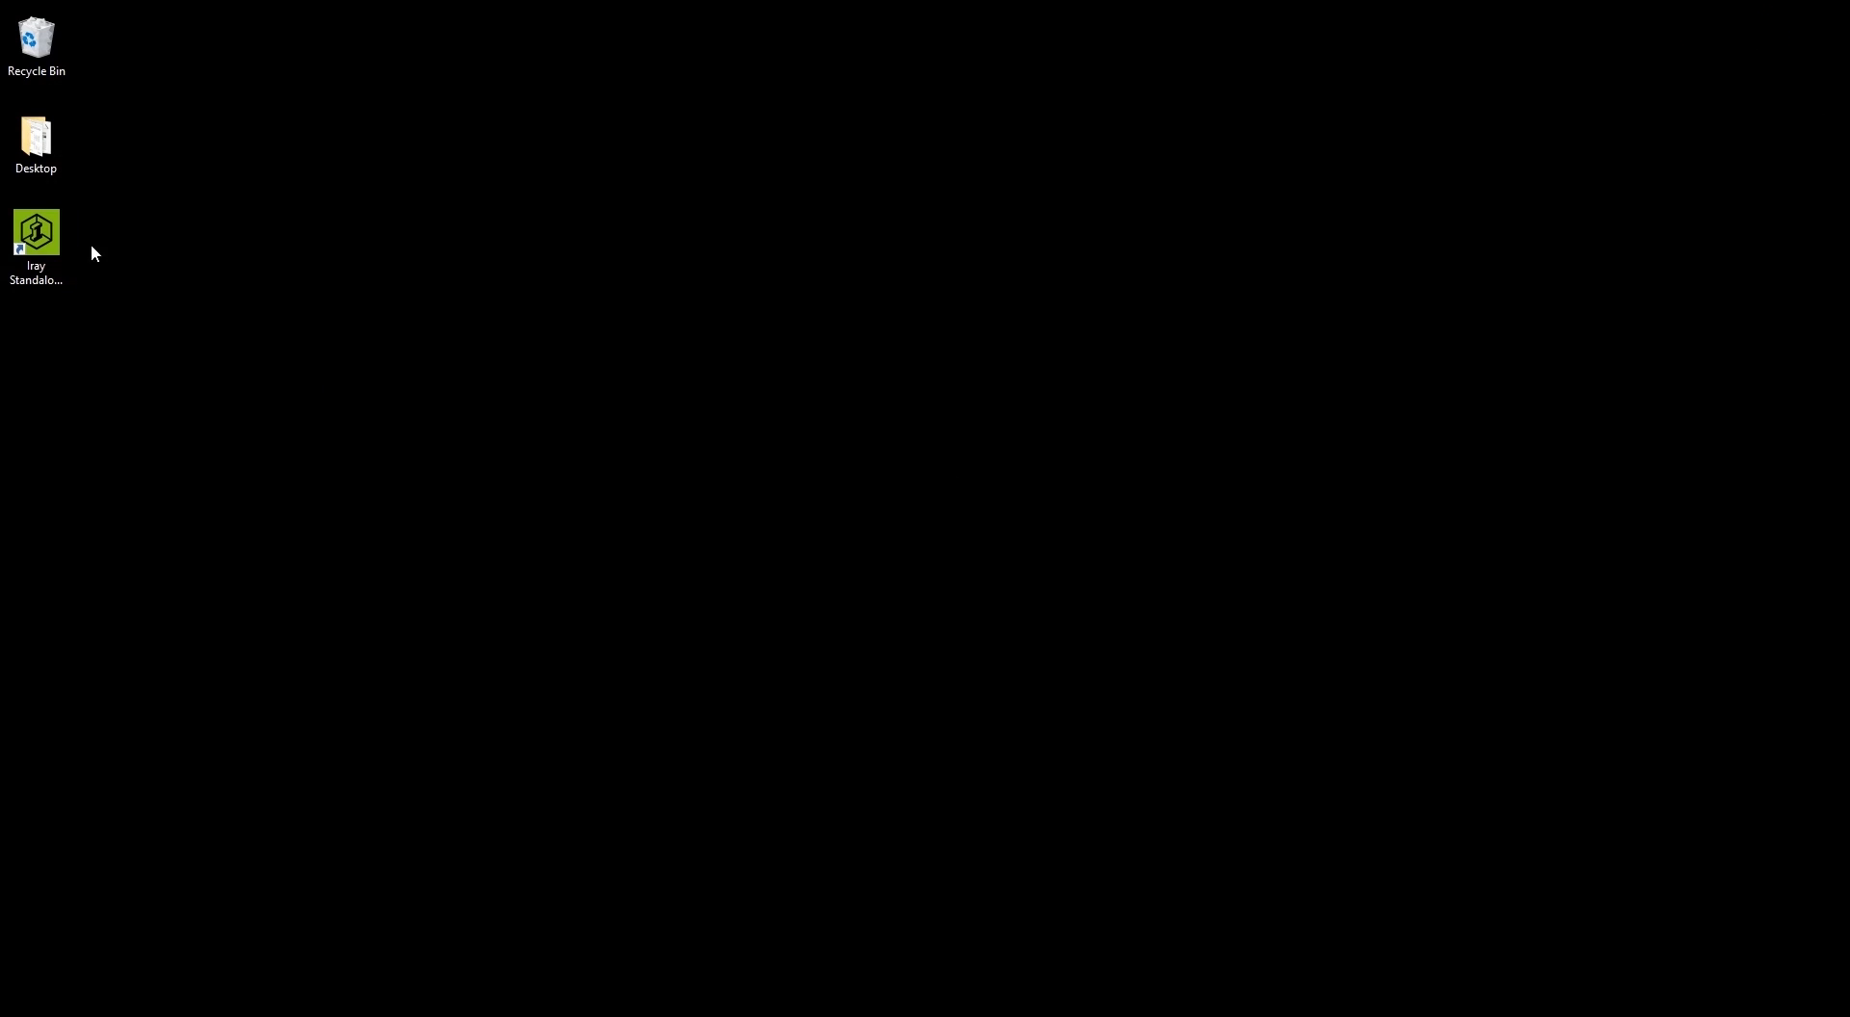
double_click(38, 236)
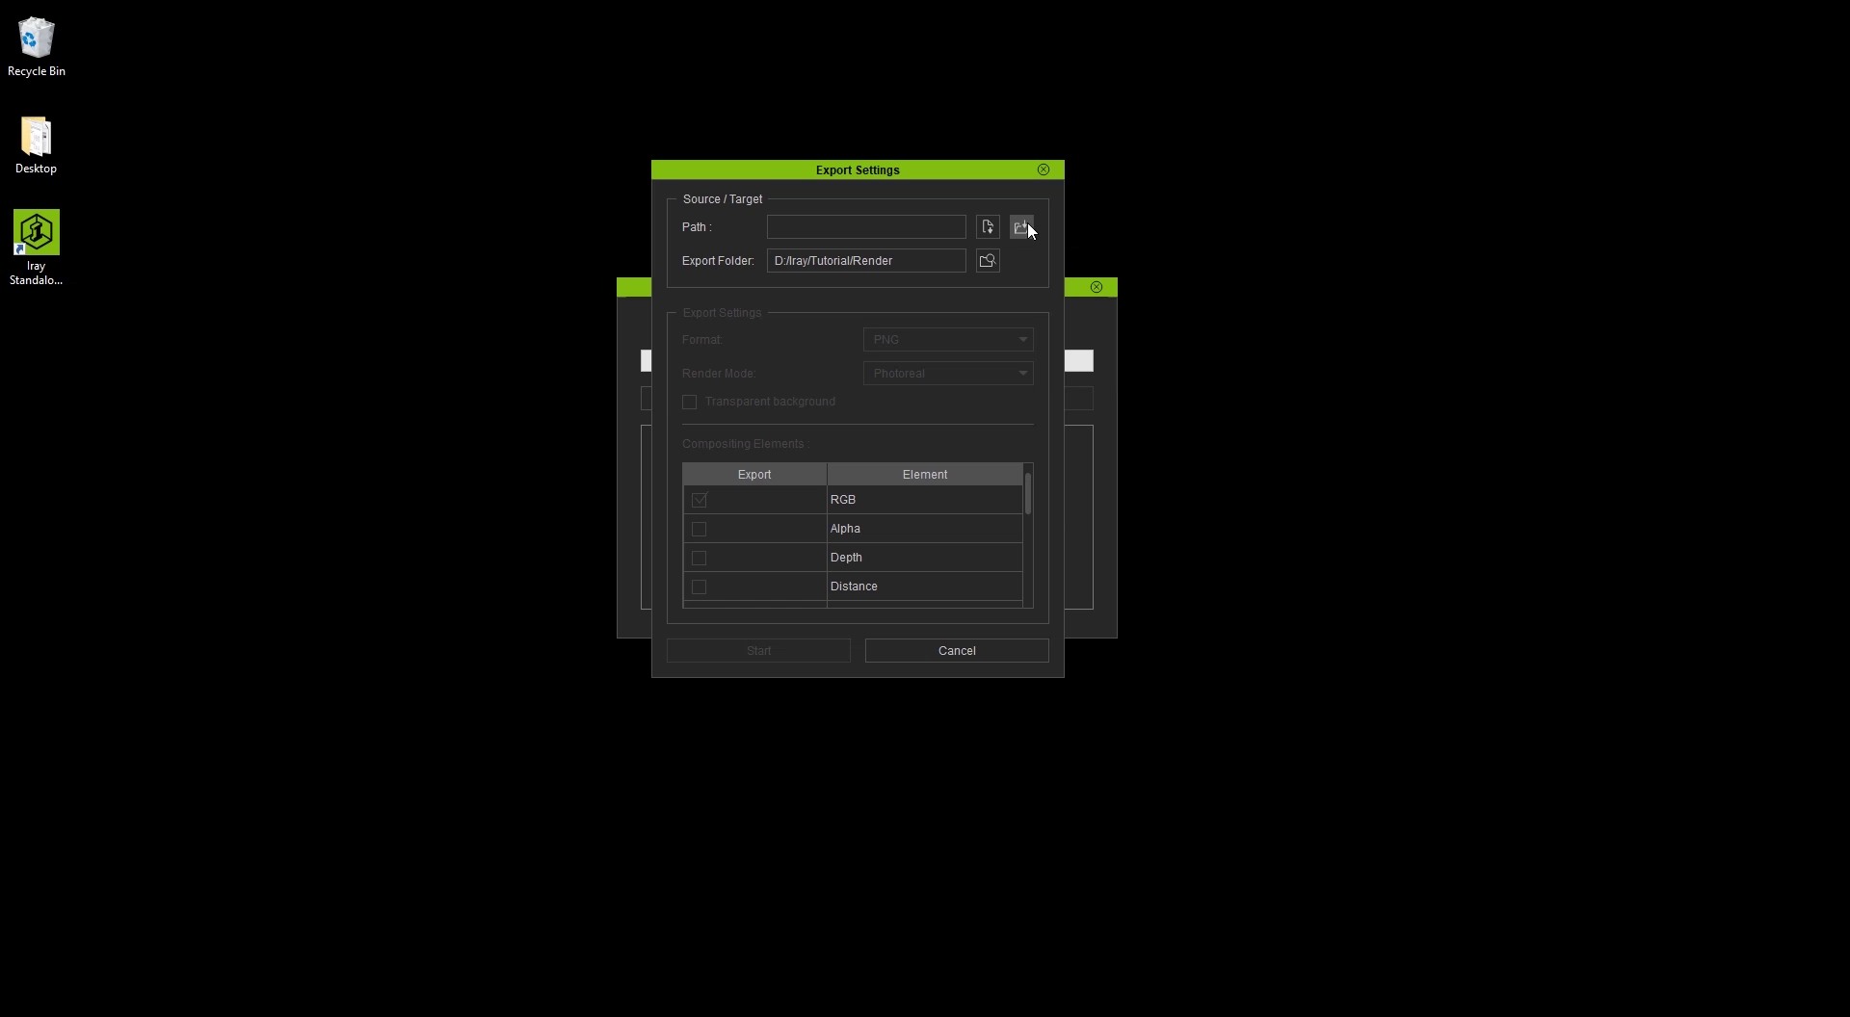
left_click(1023, 228)
left_click(1274, 205)
type("D:\\Iray\\Tutorial\\Mi\\Rome")
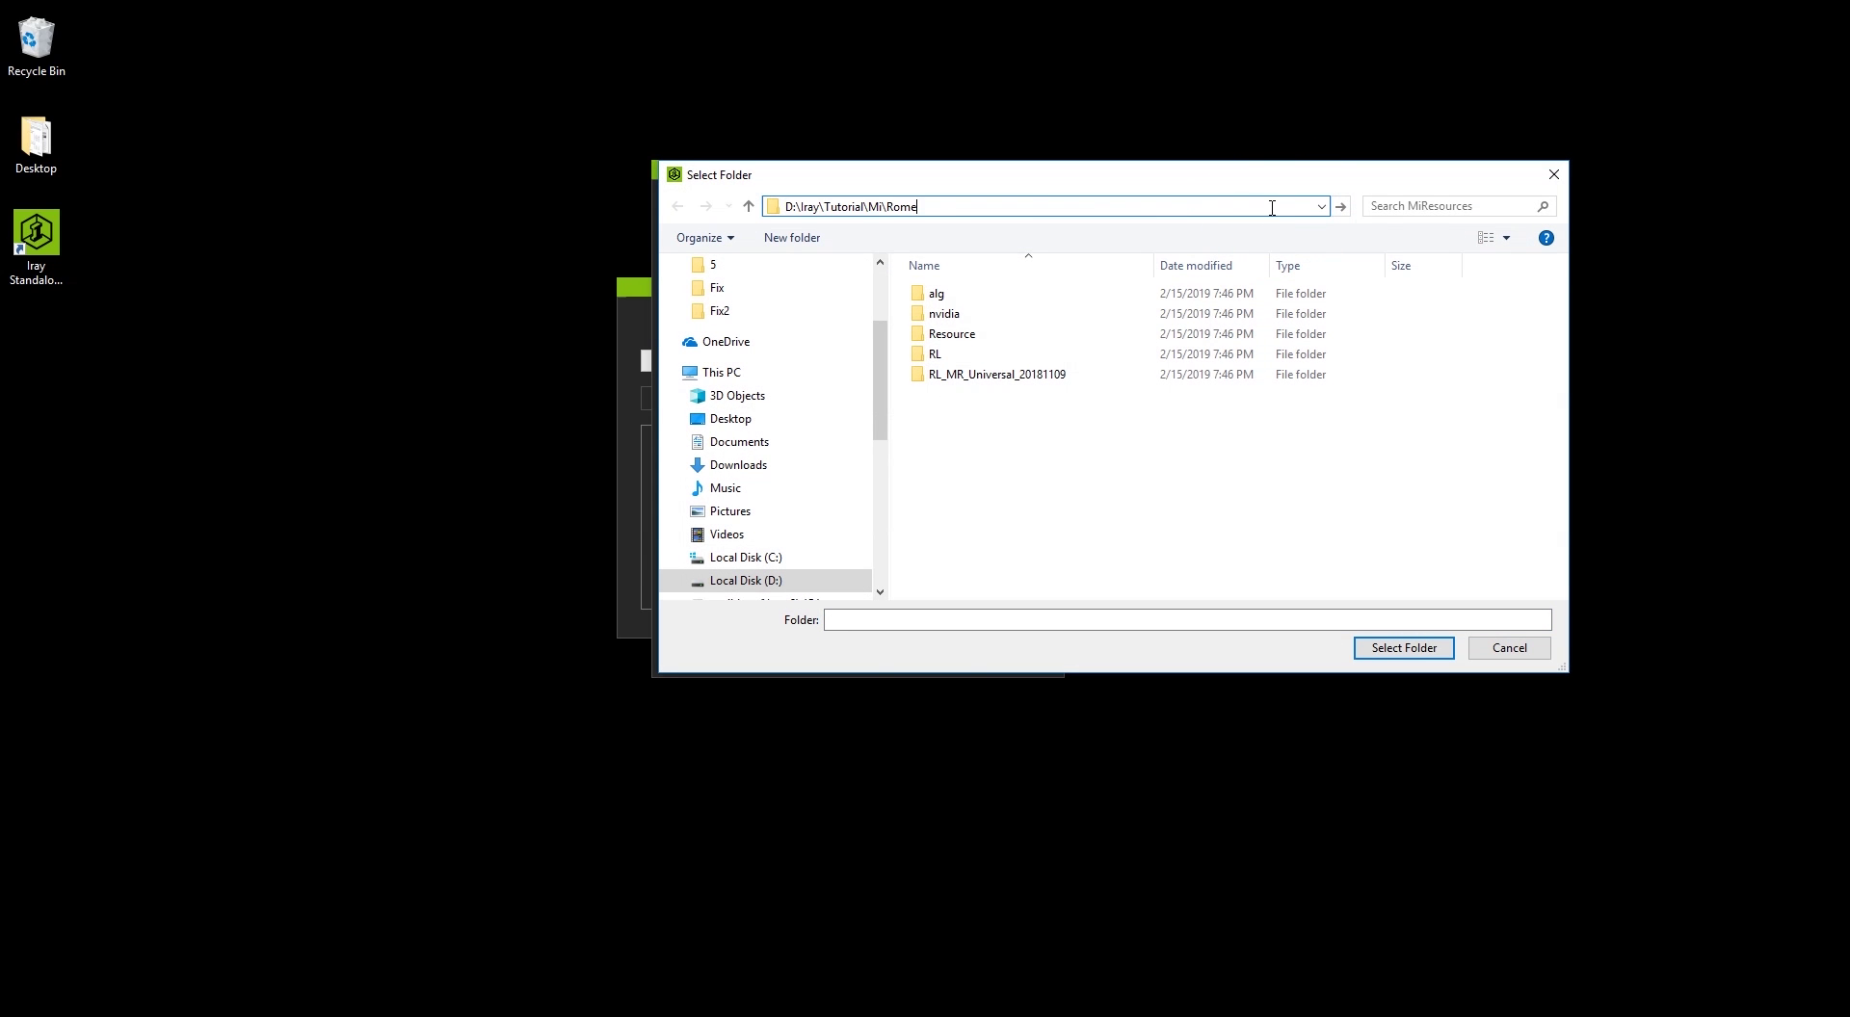
key("Return")
left_click(968, 293)
left_click(1404, 648)
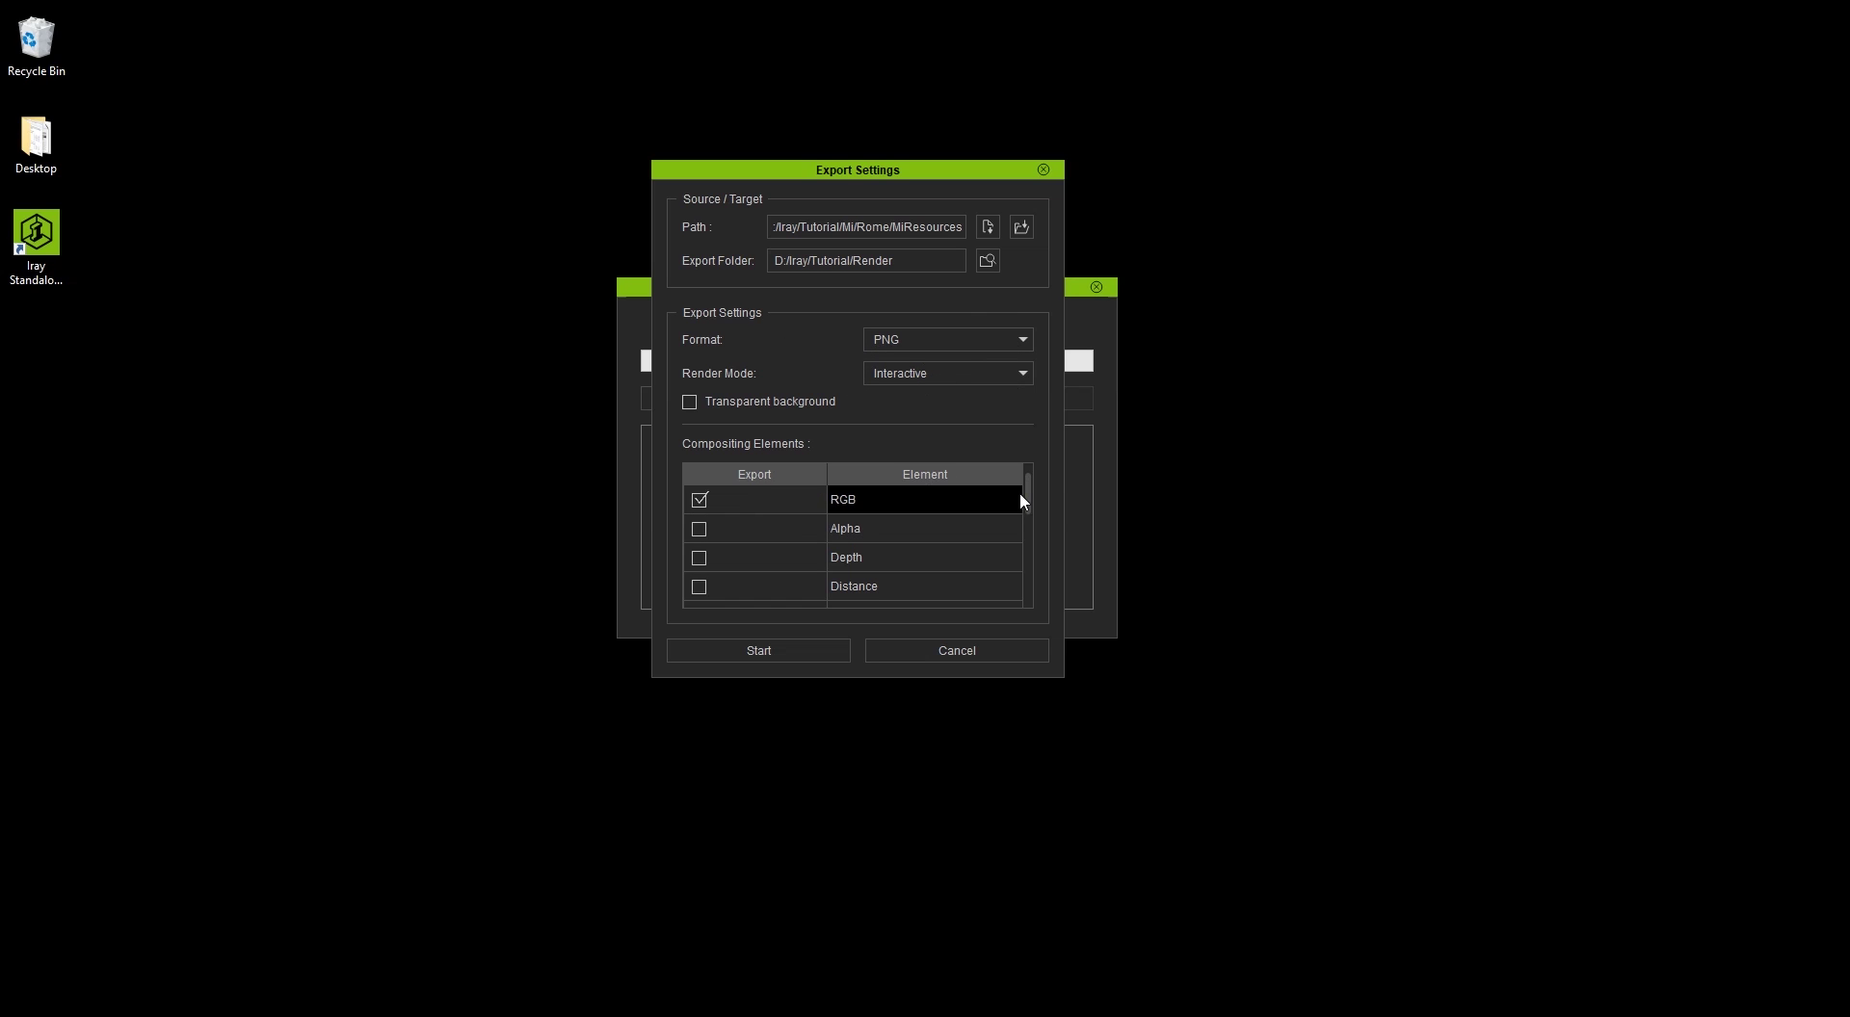
Step: Include the Depth, Normal and Material ID elements in the export and start the standalone render
left_click_drag(1027, 494, 734, 522)
left_click(698, 556)
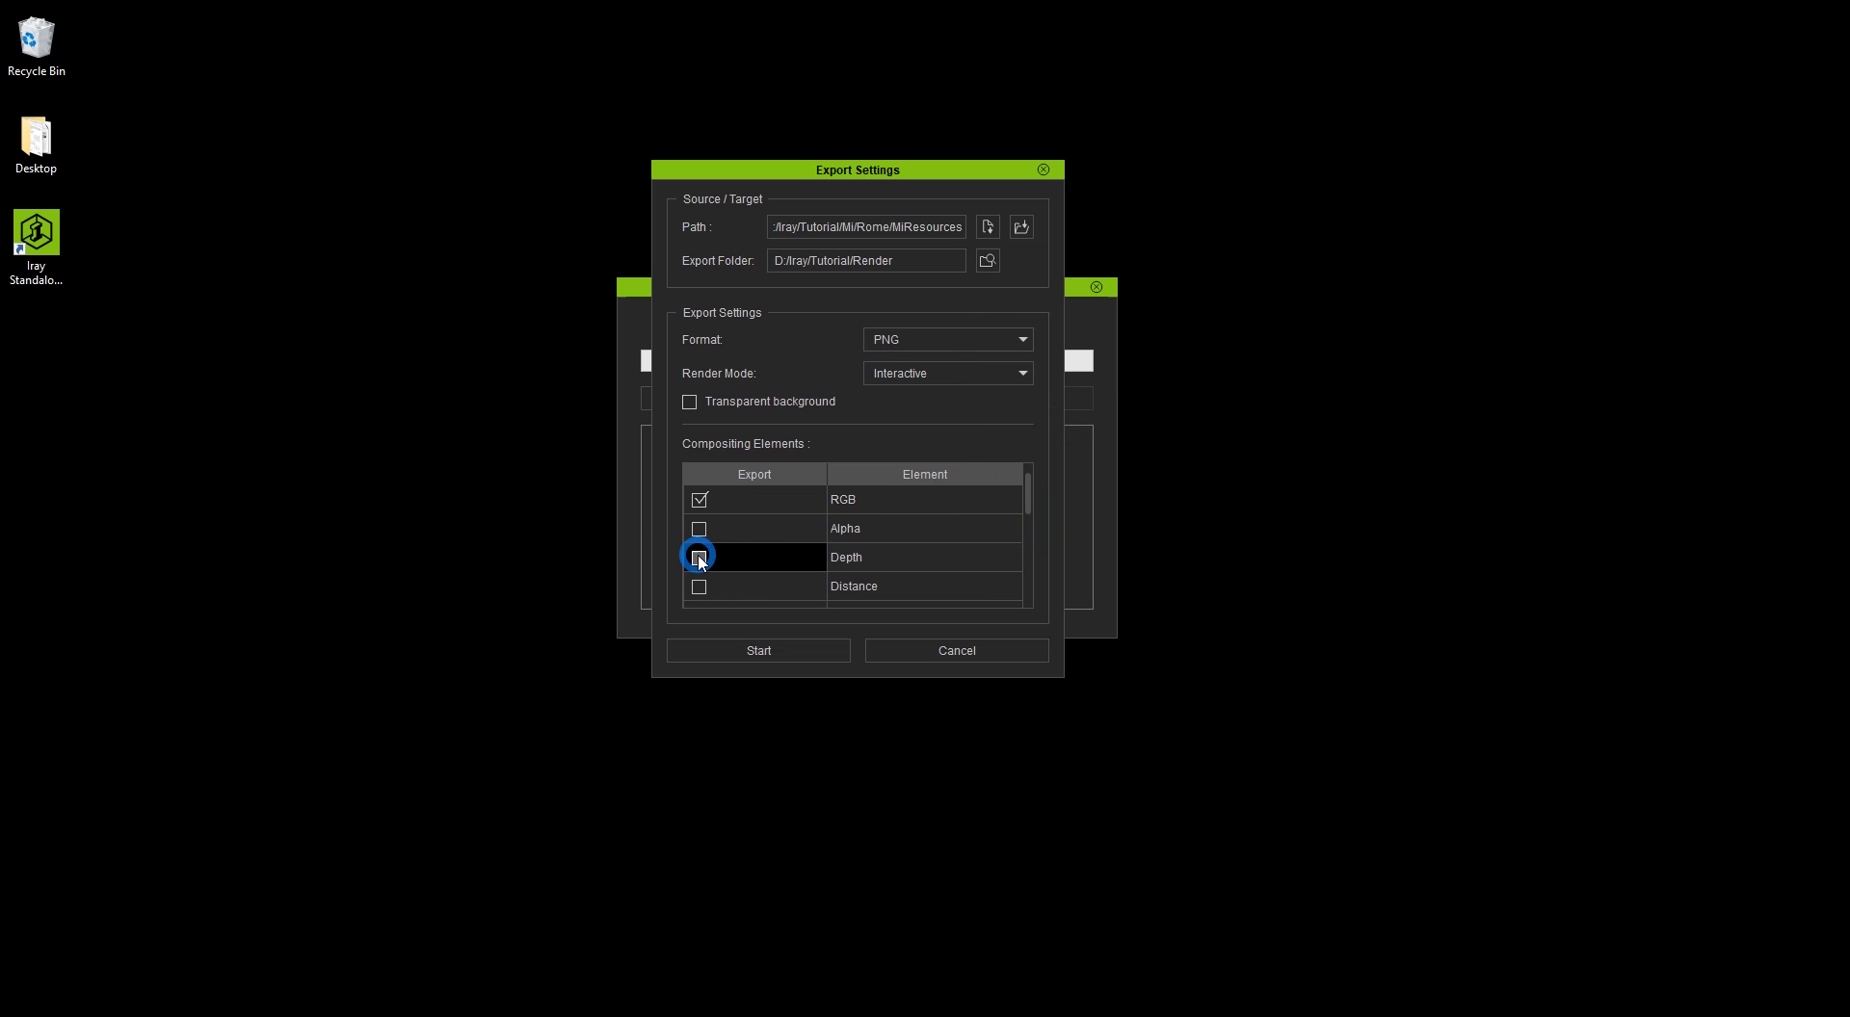
left_click_drag(1028, 493, 1032, 548)
left_click(700, 557)
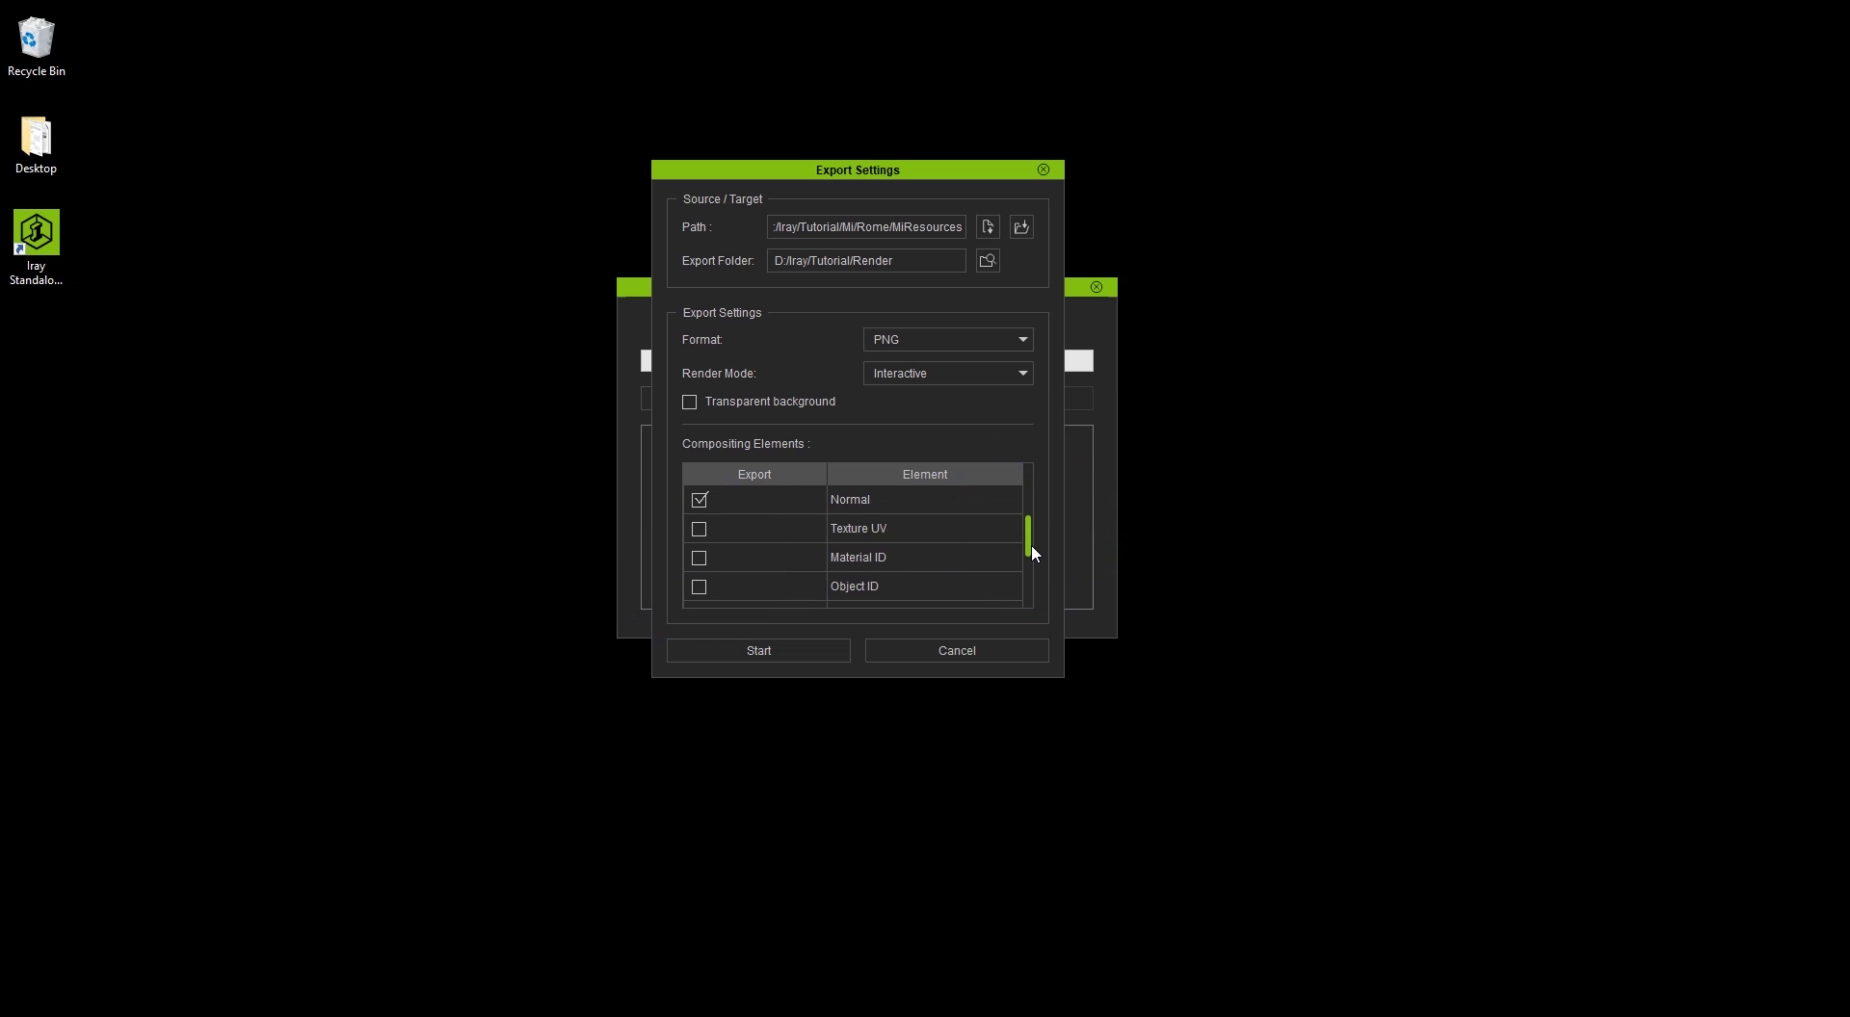
left_click(700, 558)
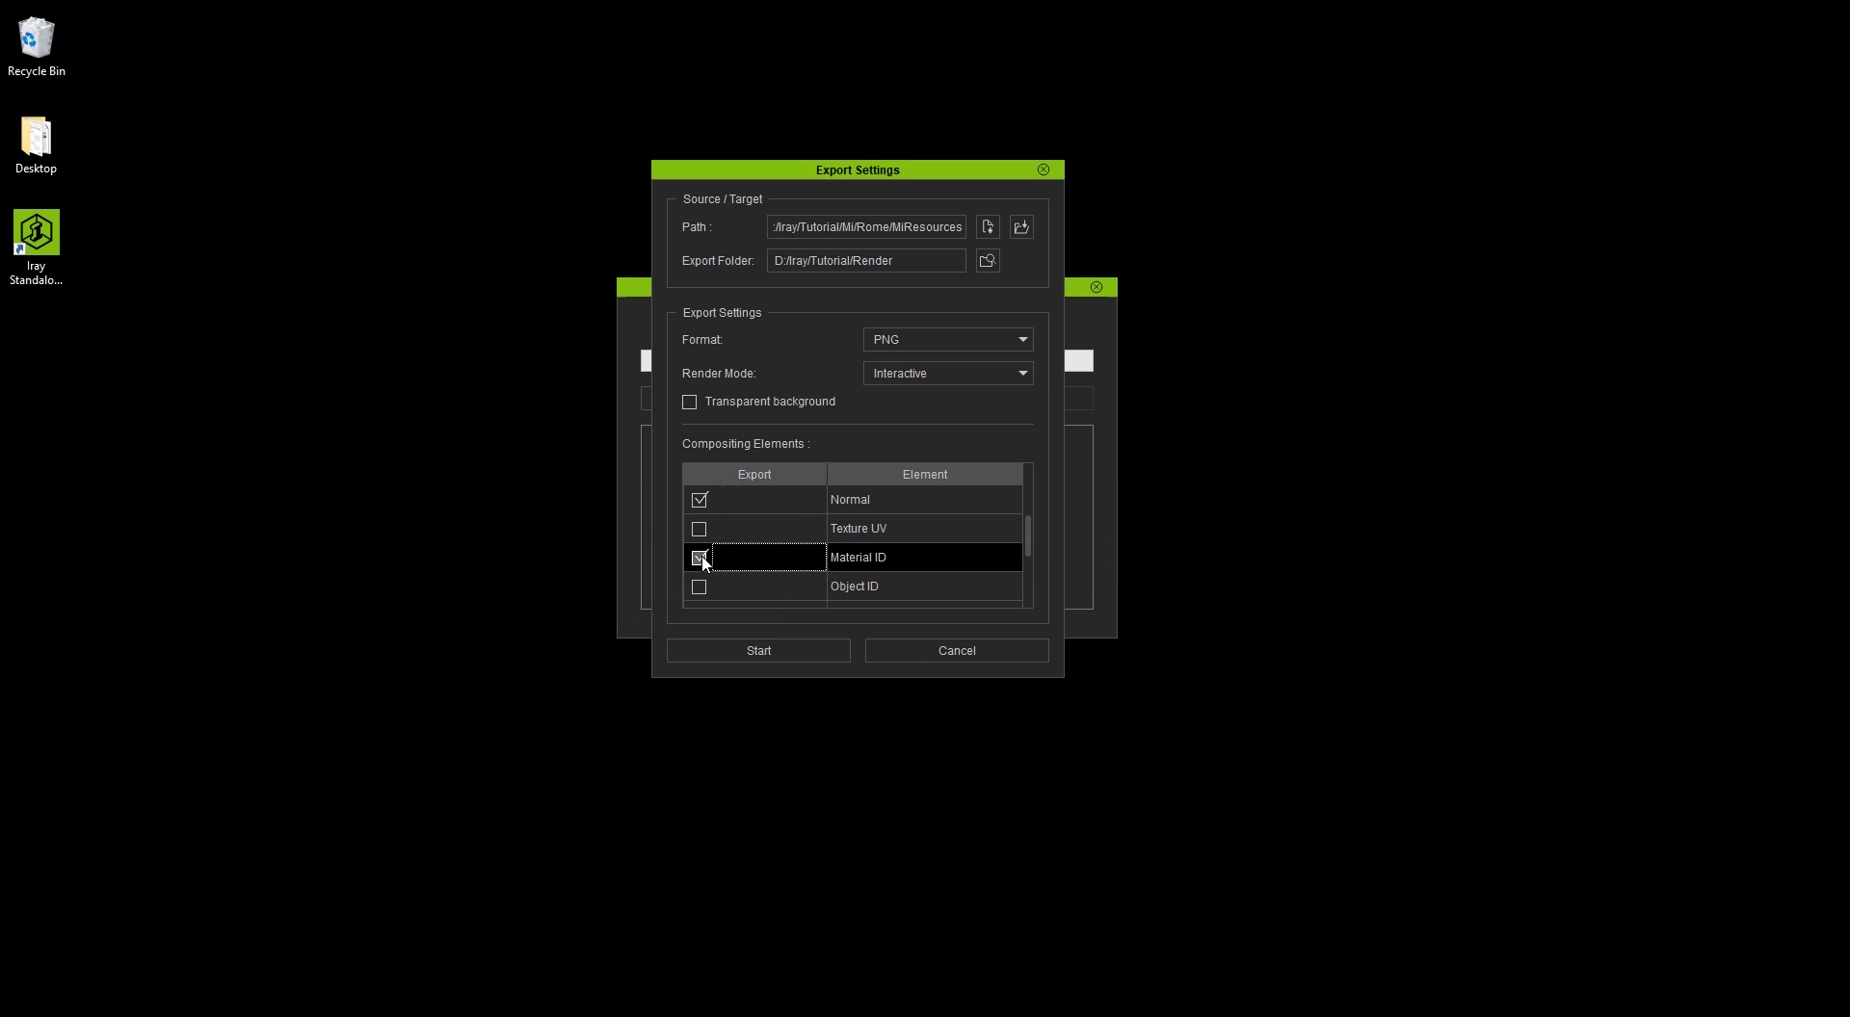
left_click(759, 644)
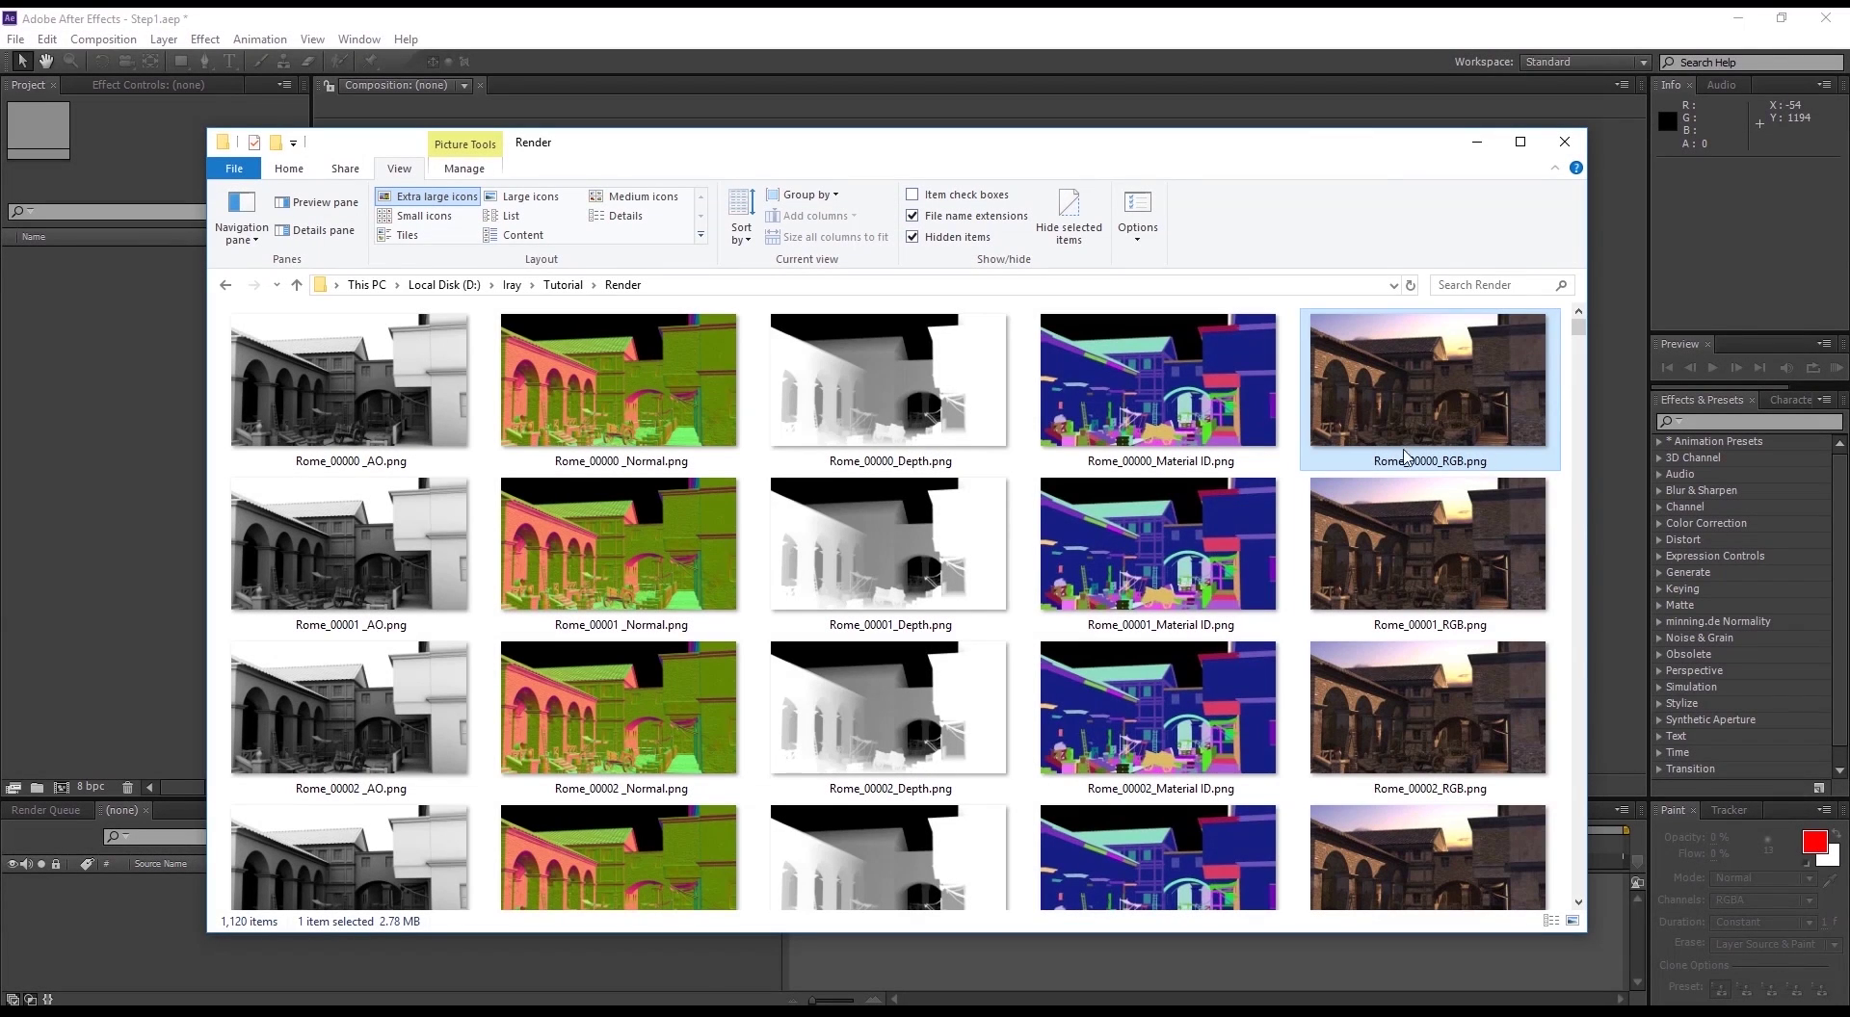
Step: Examine the Material ID, Depth, Normal and AO images of frame 00000 in the Render folder, and minimize the folder window
left_click(1195, 453)
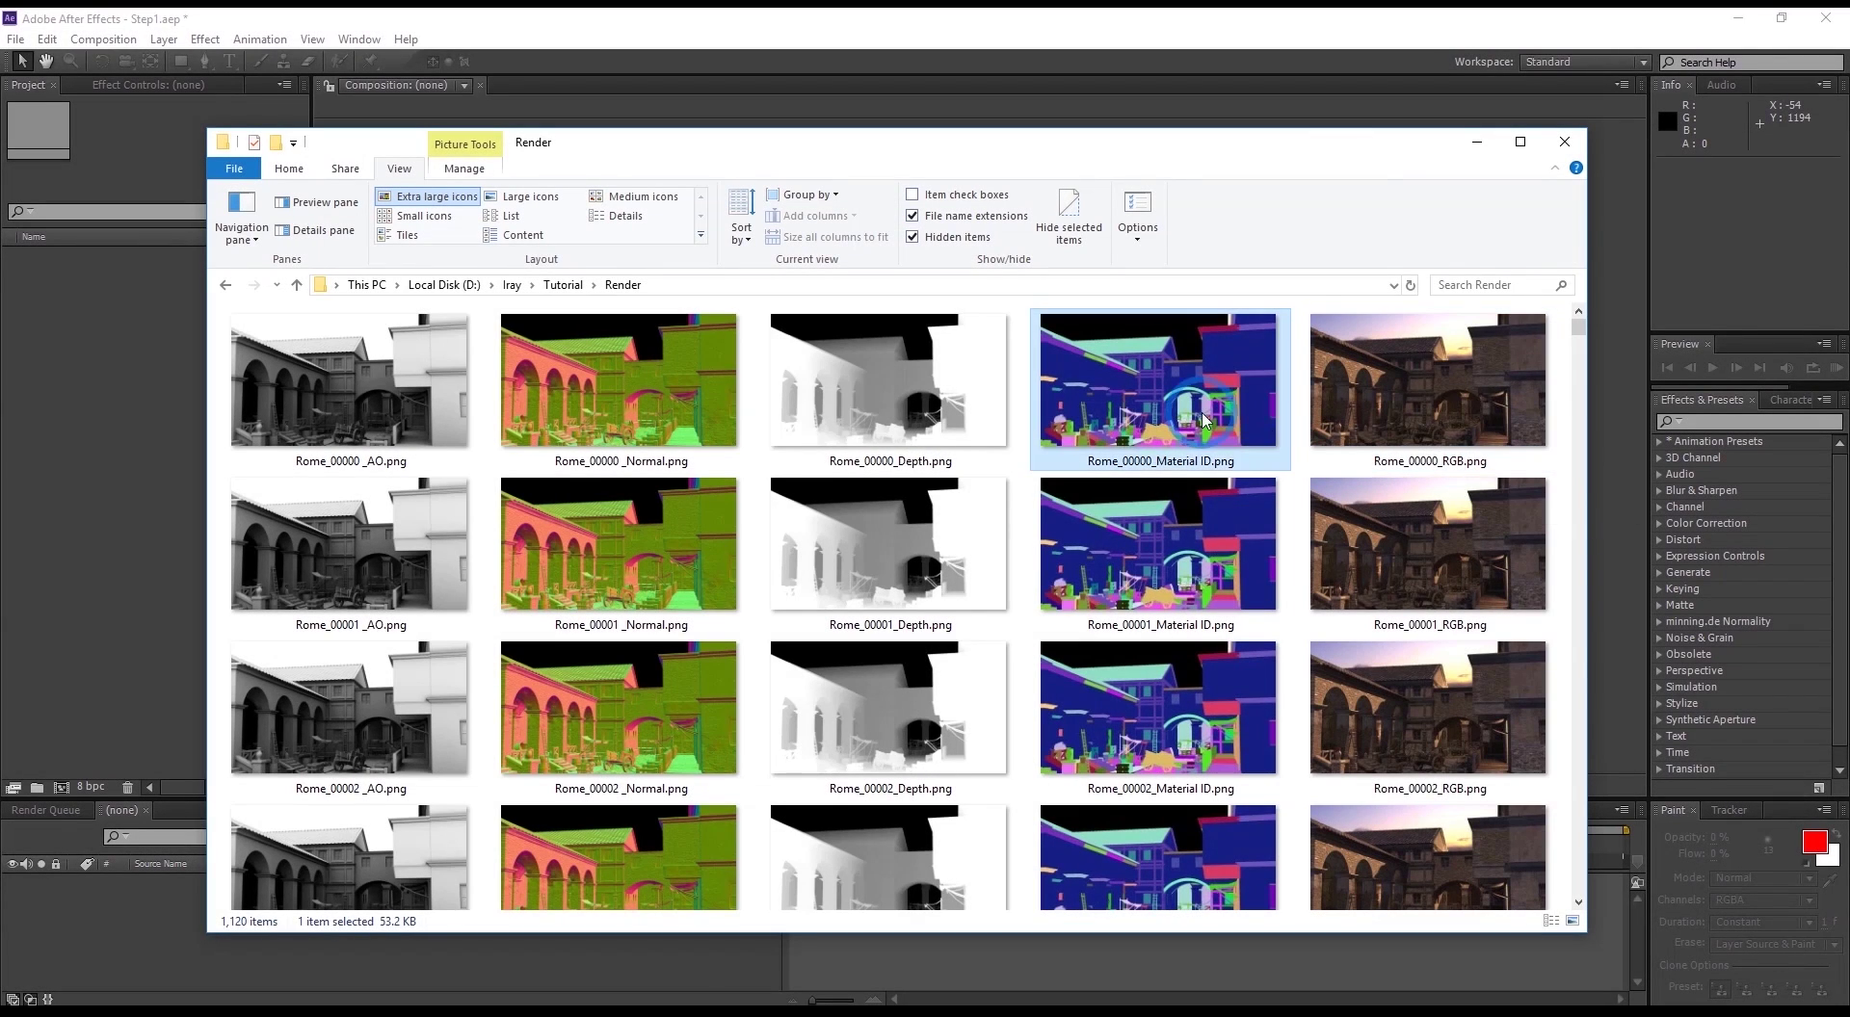
left_click(958, 455)
left_click(626, 448)
left_click(380, 465)
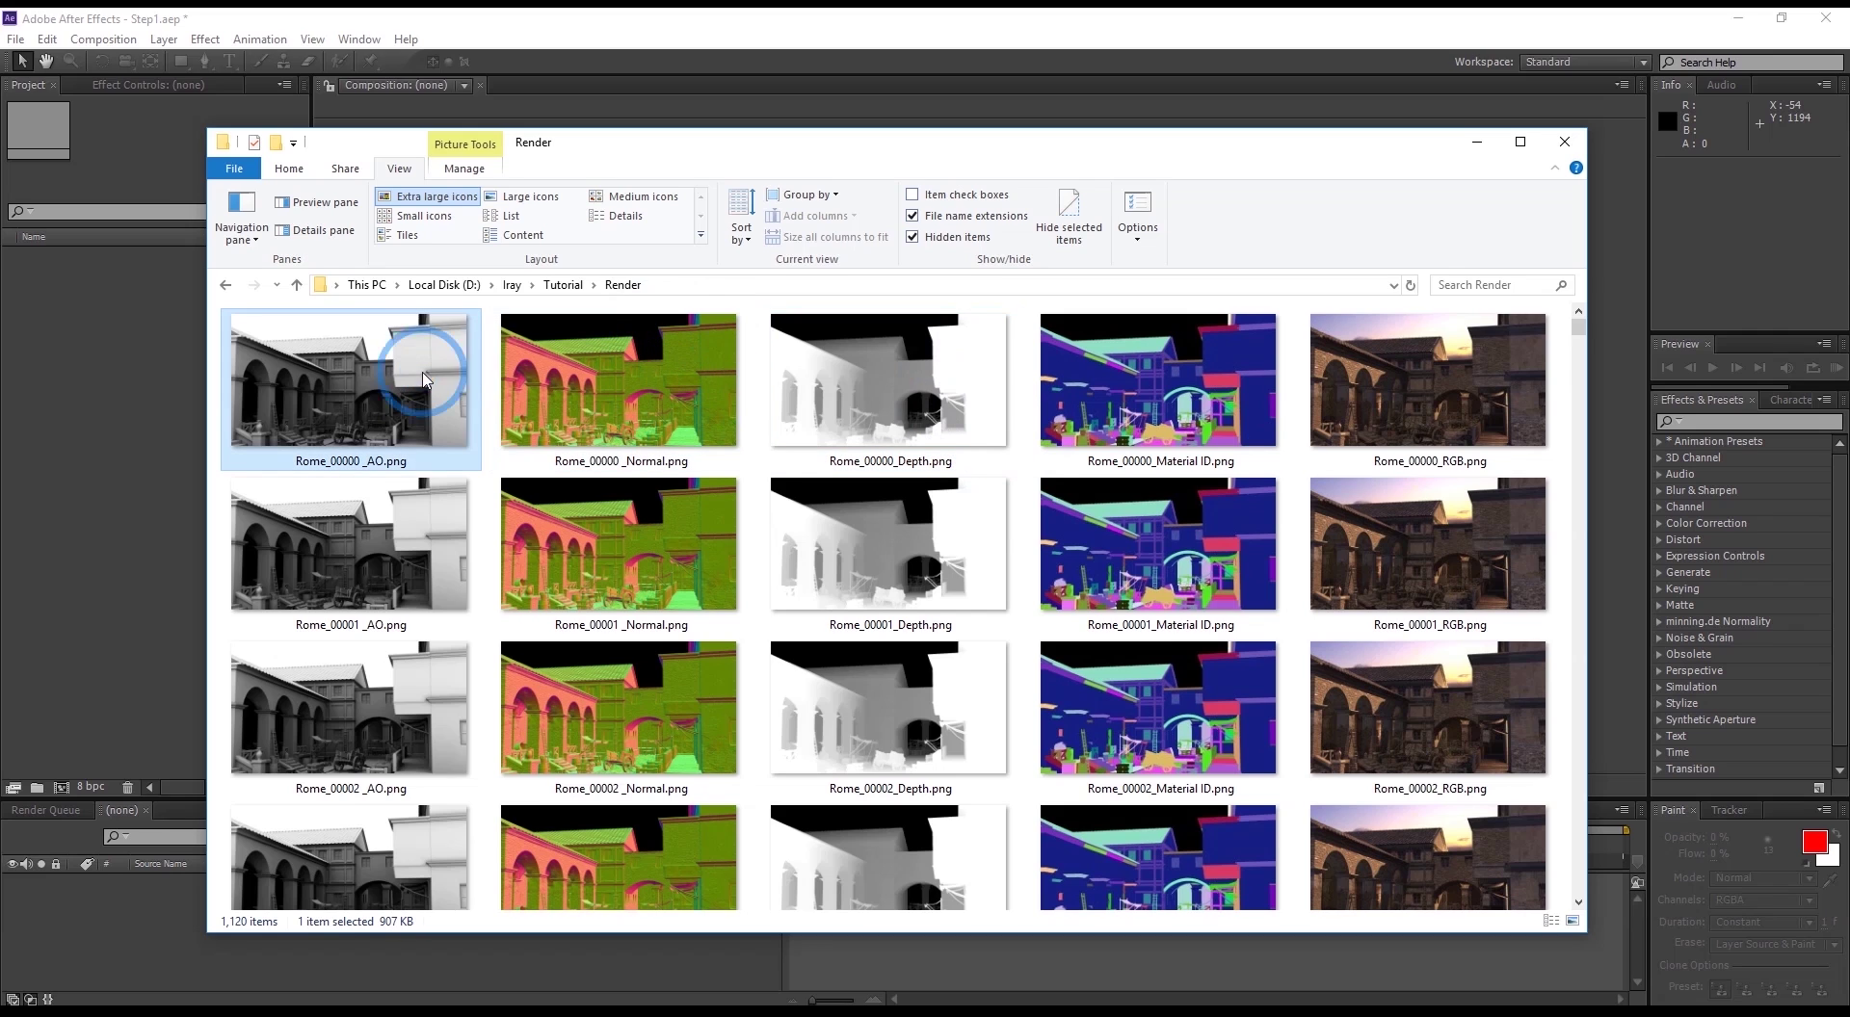
mouse_move(1578, 328)
left_mouse_down()
mouse_move(1577, 441)
mouse_move(1578, 343)
left_mouse_up()
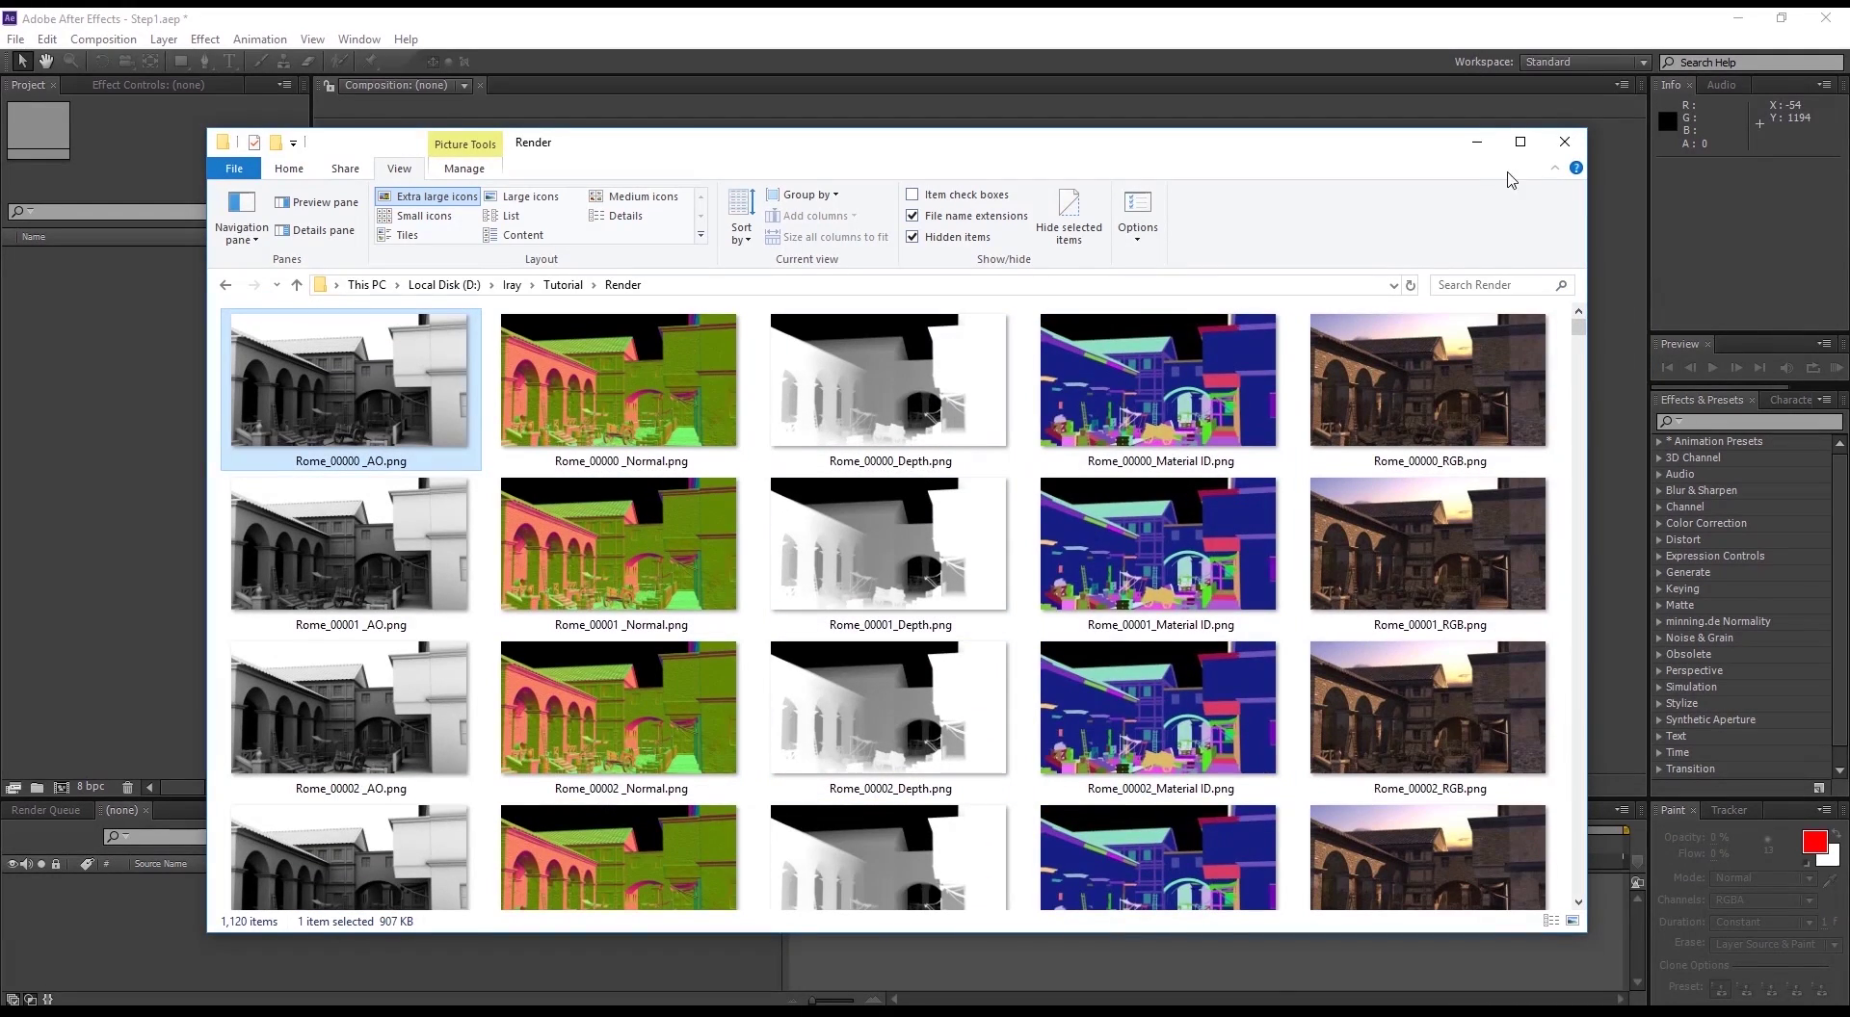
left_click(1476, 142)
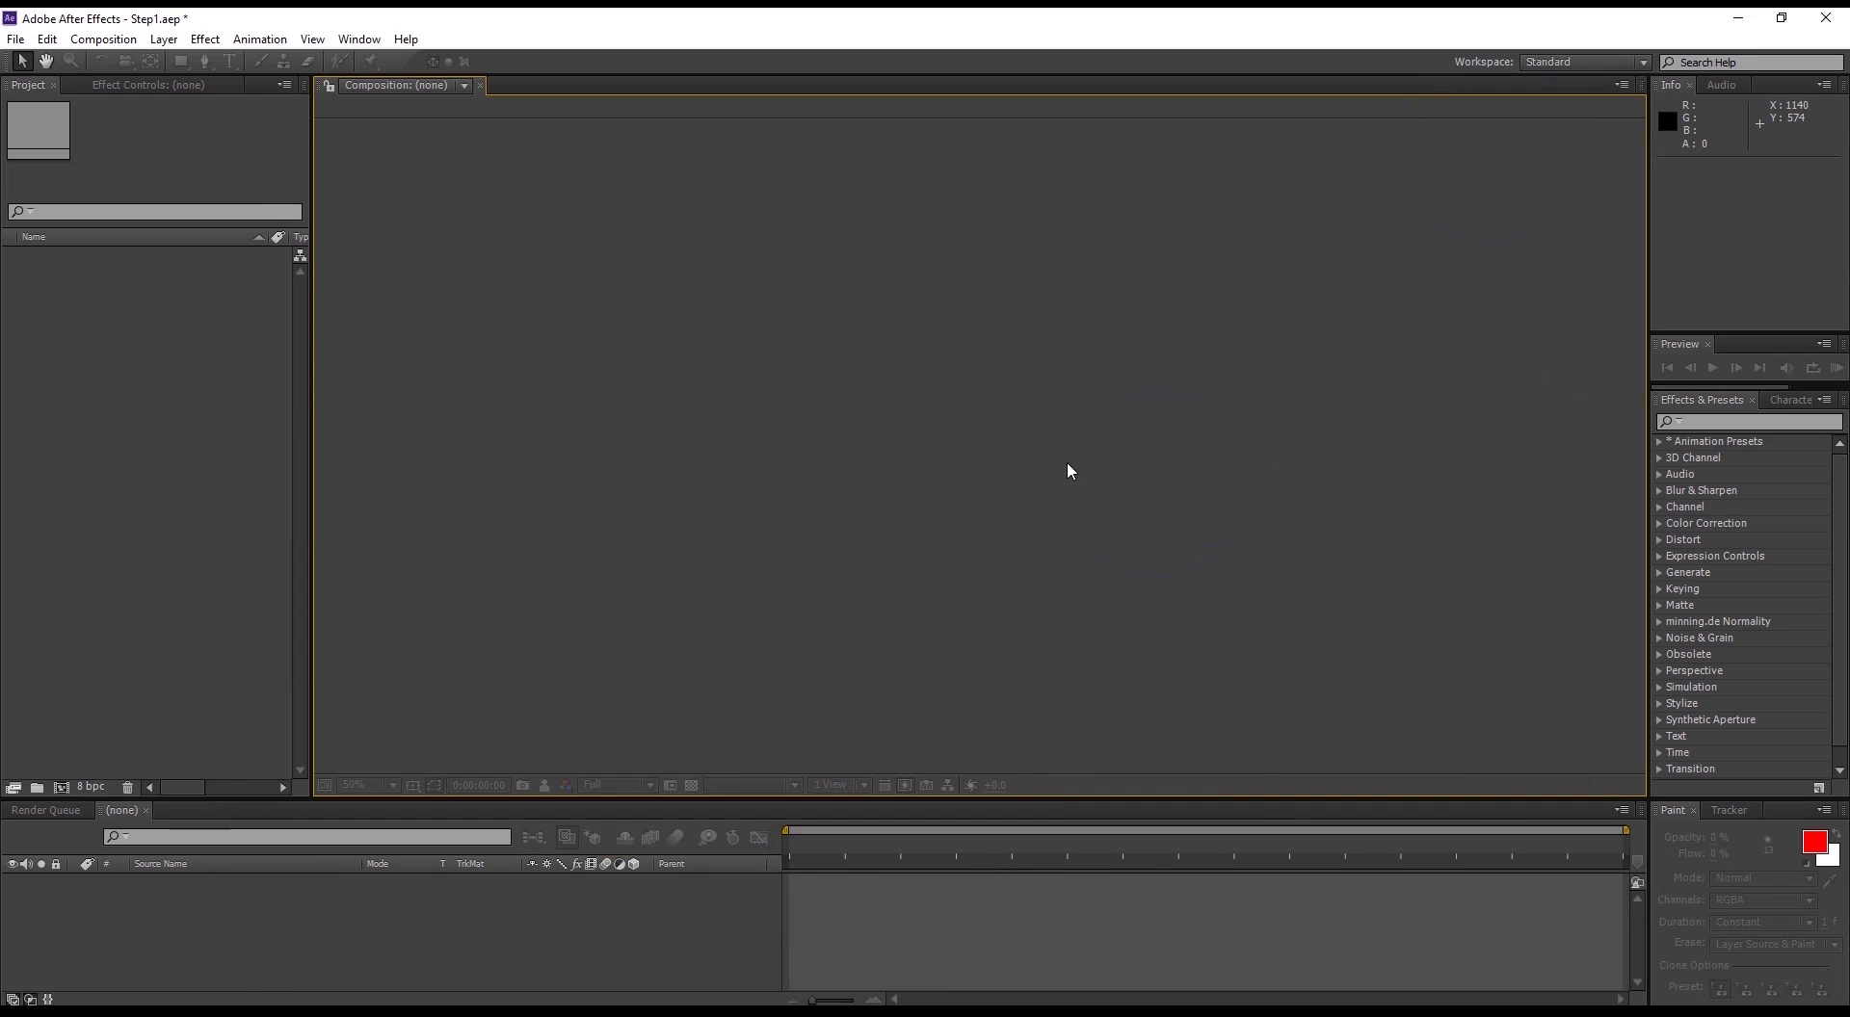
Step: Import Rome_00000_RGB.png from the Render folder into After Effects as a PNG sequence
left_click(16, 39)
left_click(84, 288)
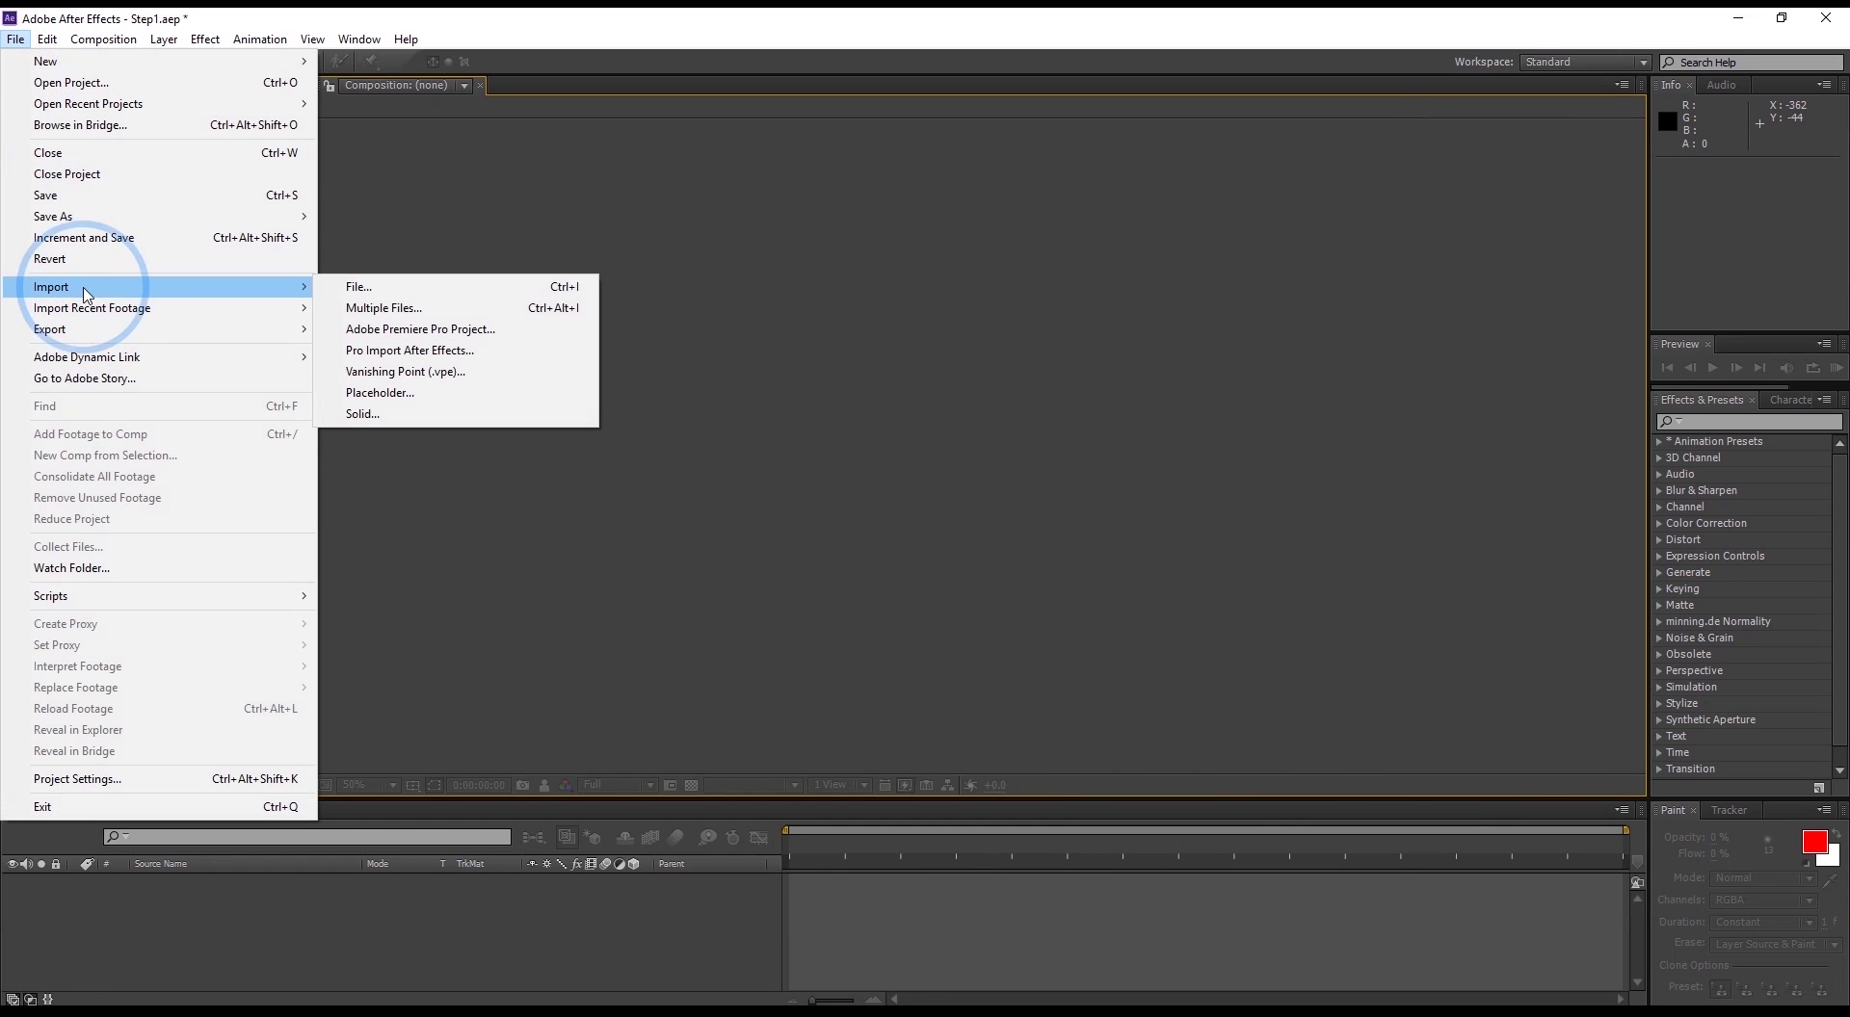
left_click(417, 287)
left_click(1136, 246)
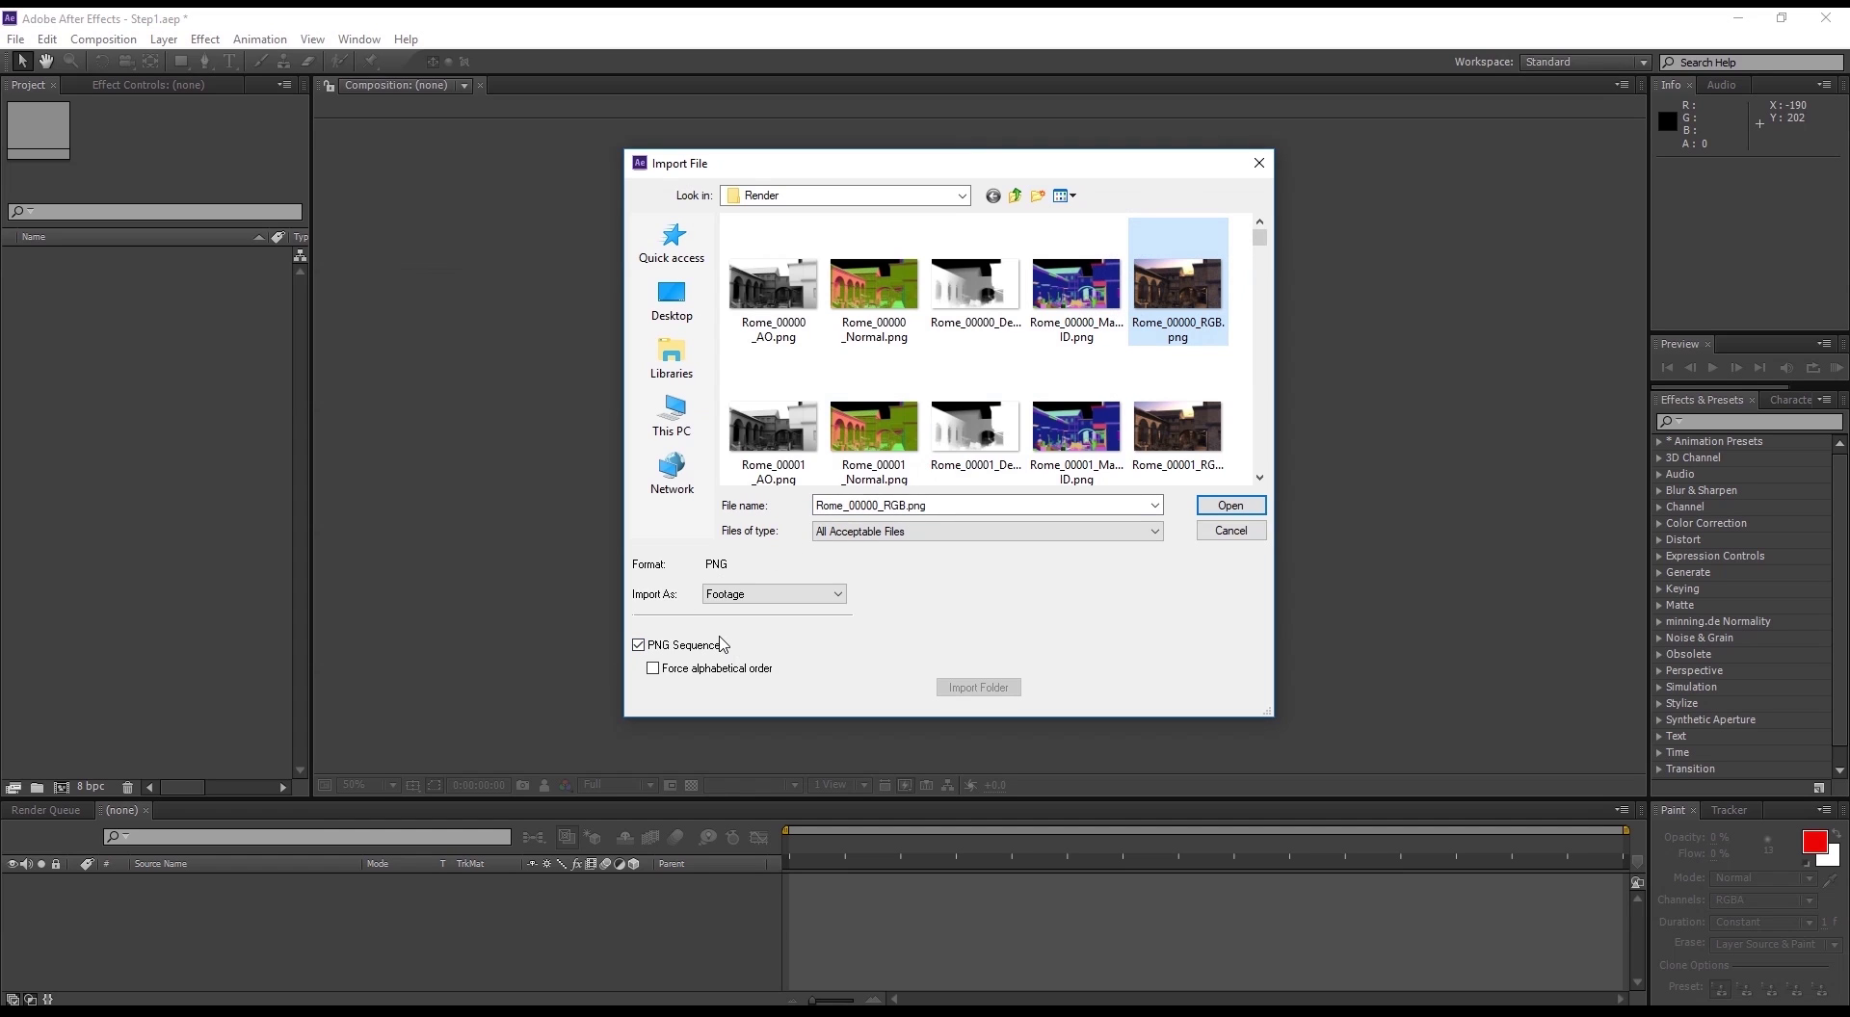
left_click(1228, 506)
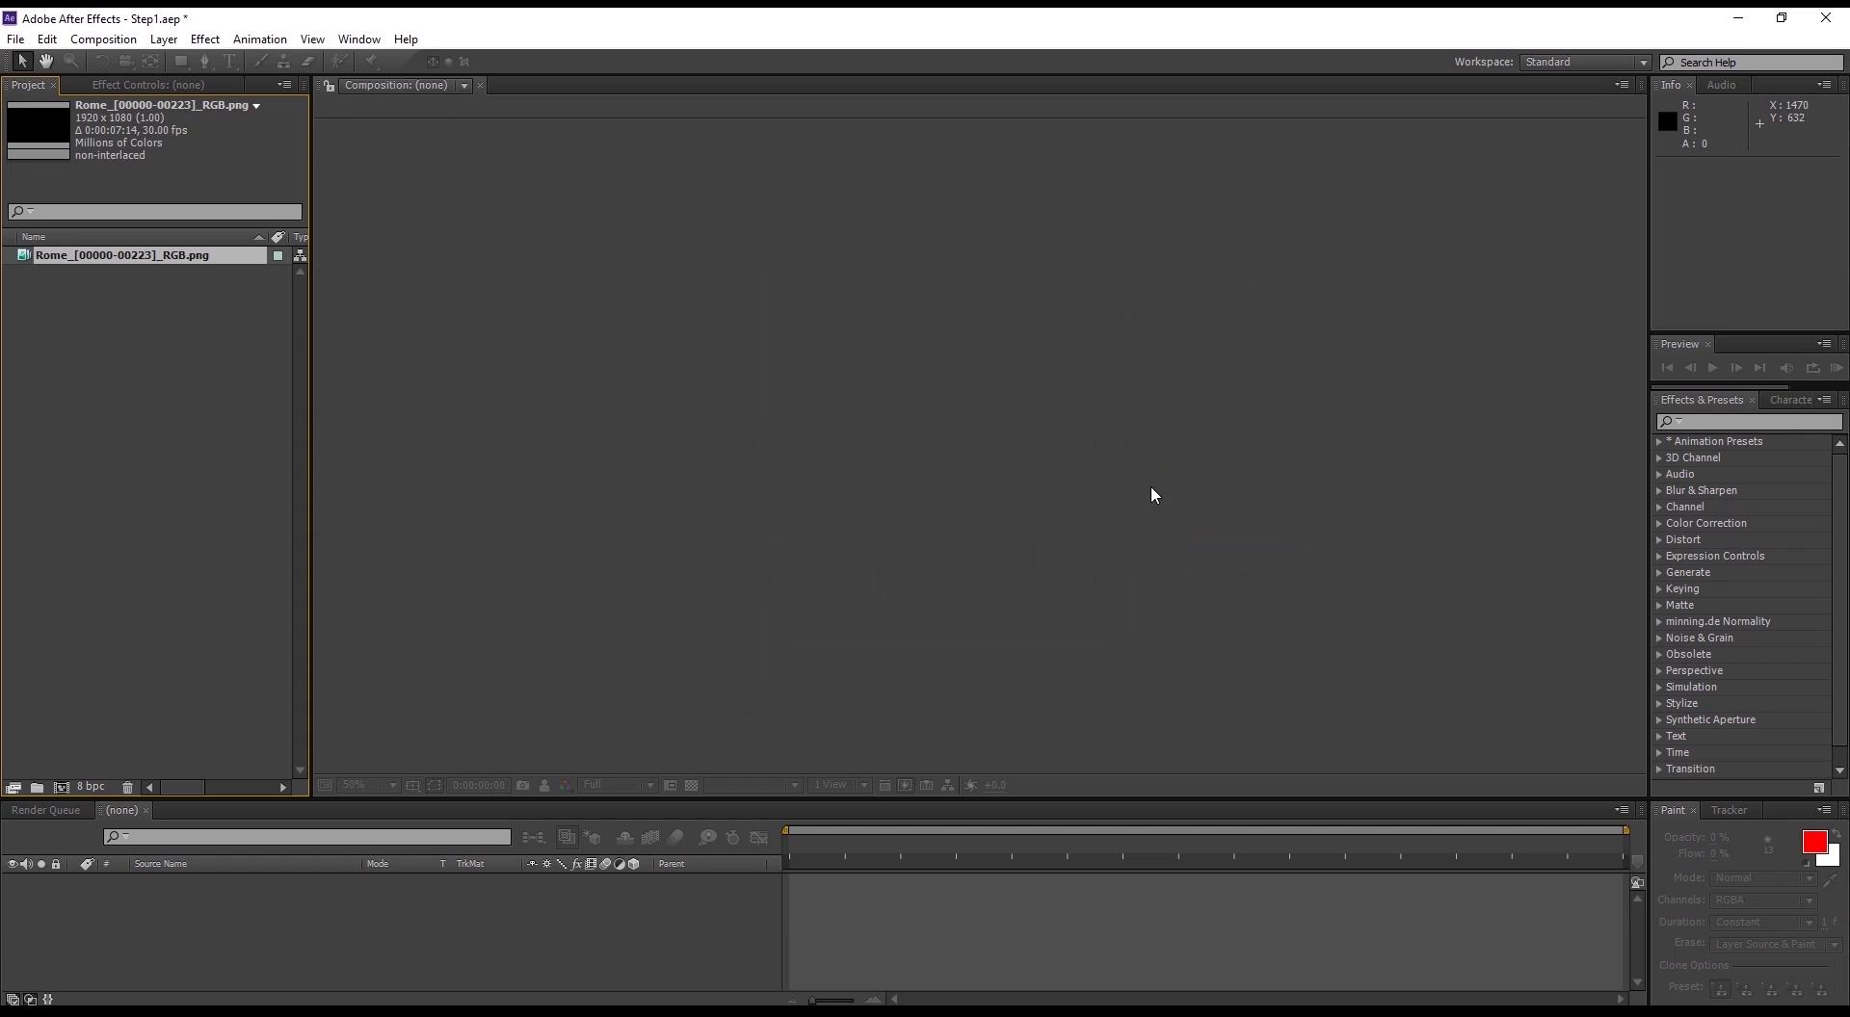
left_click_drag(157, 259, 63, 789)
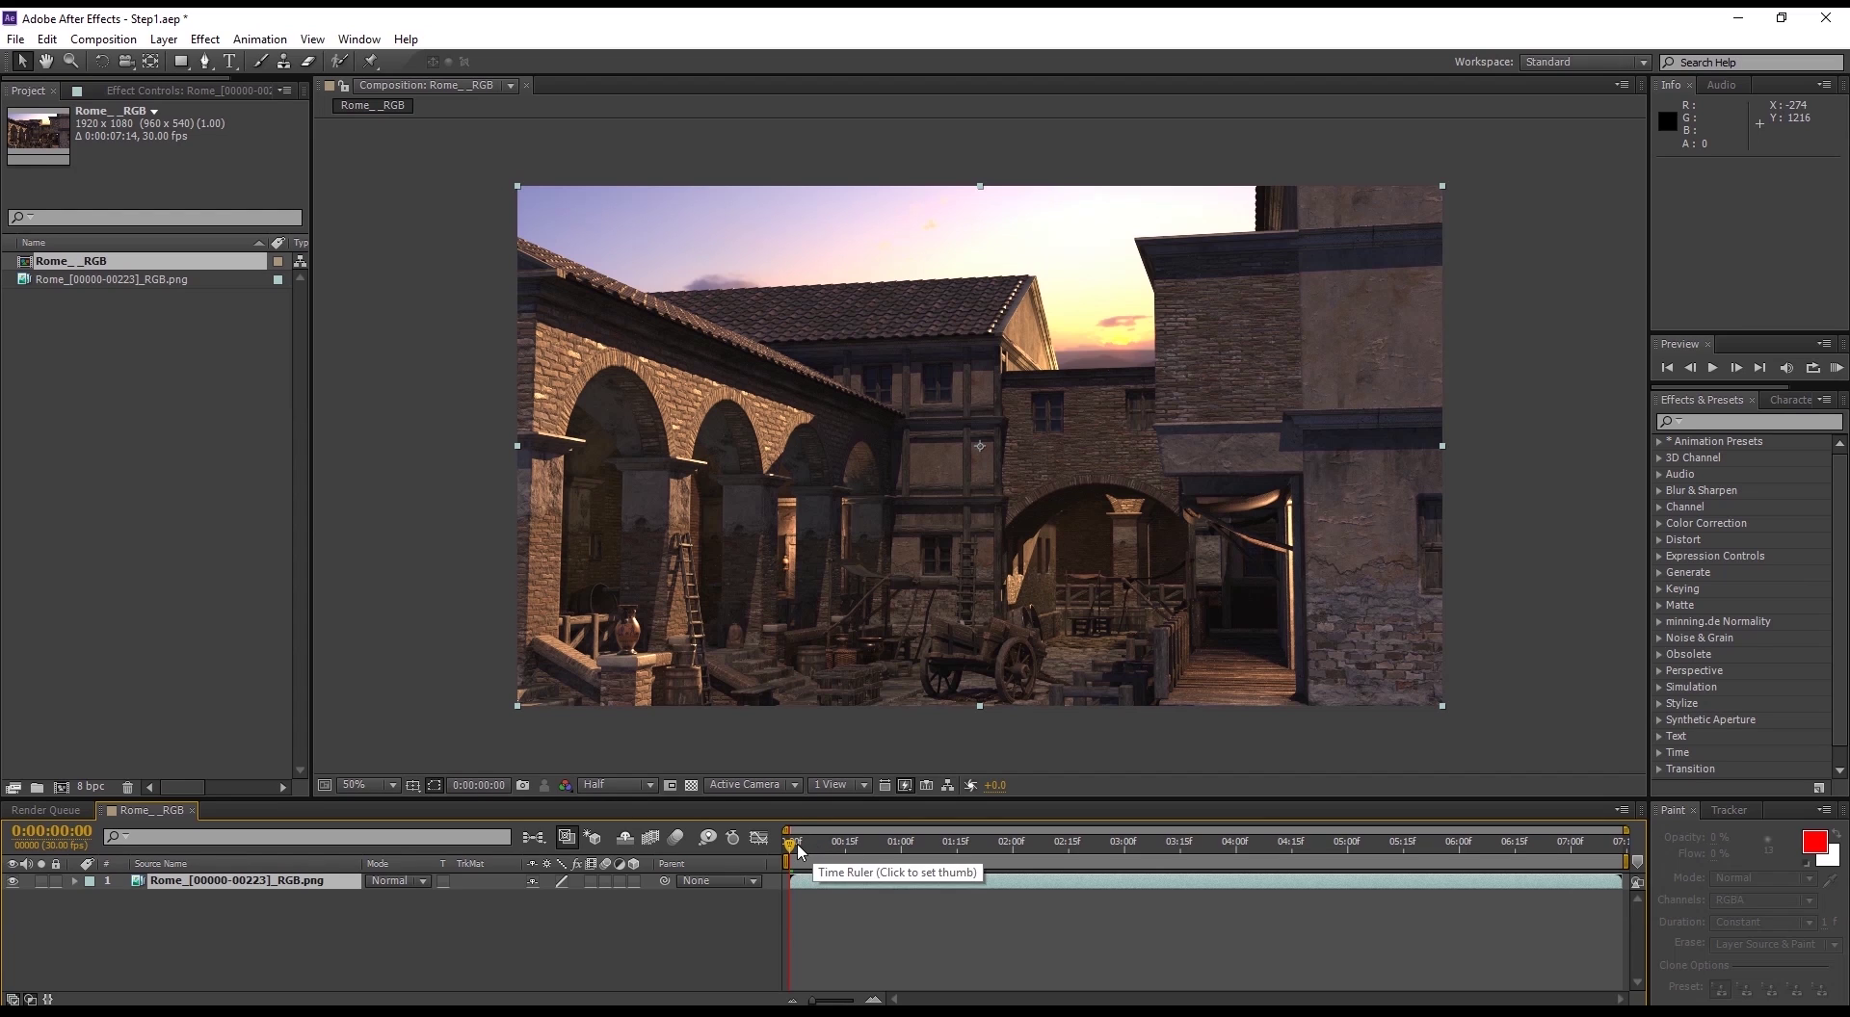
mouse_move(792, 844)
left_mouse_down()
mouse_move(1637, 834)
mouse_move(790, 843)
left_mouse_up()
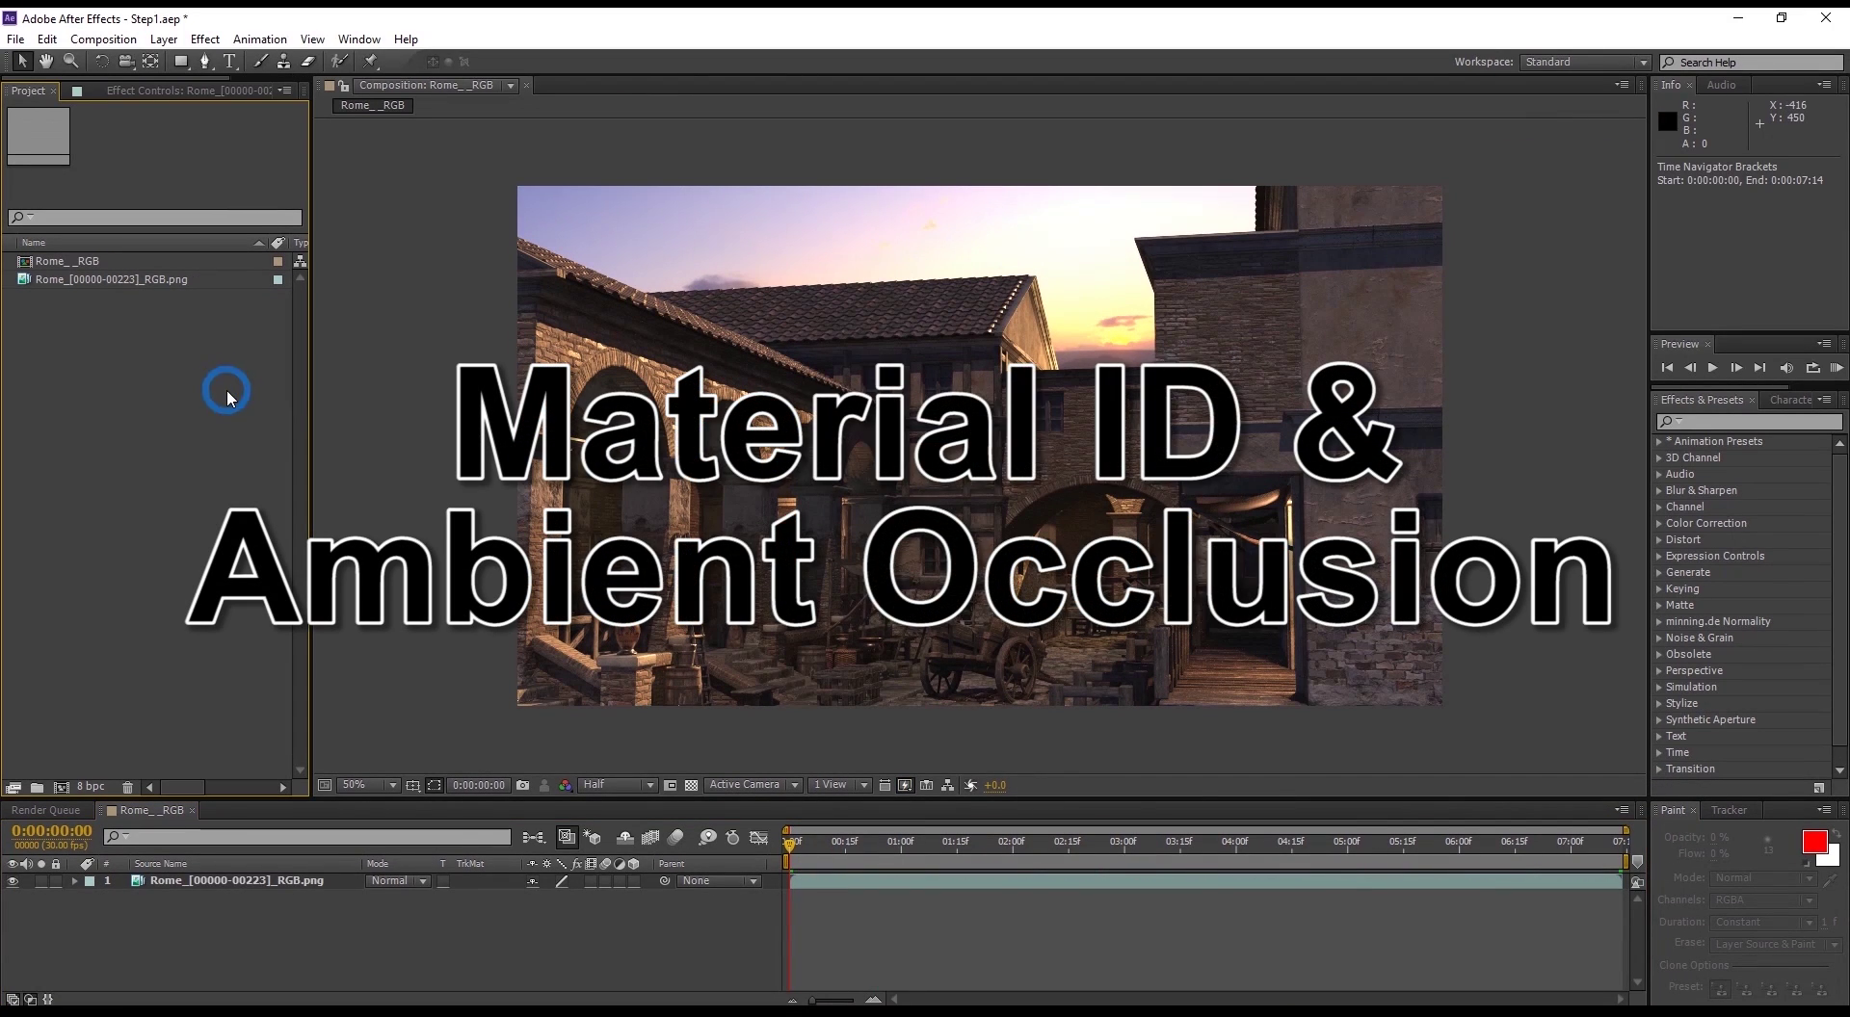
Step: Import Rome_00000_Material ID.png as a PNG sequence and place it above the RGB layer in the composition
double_click(229, 398)
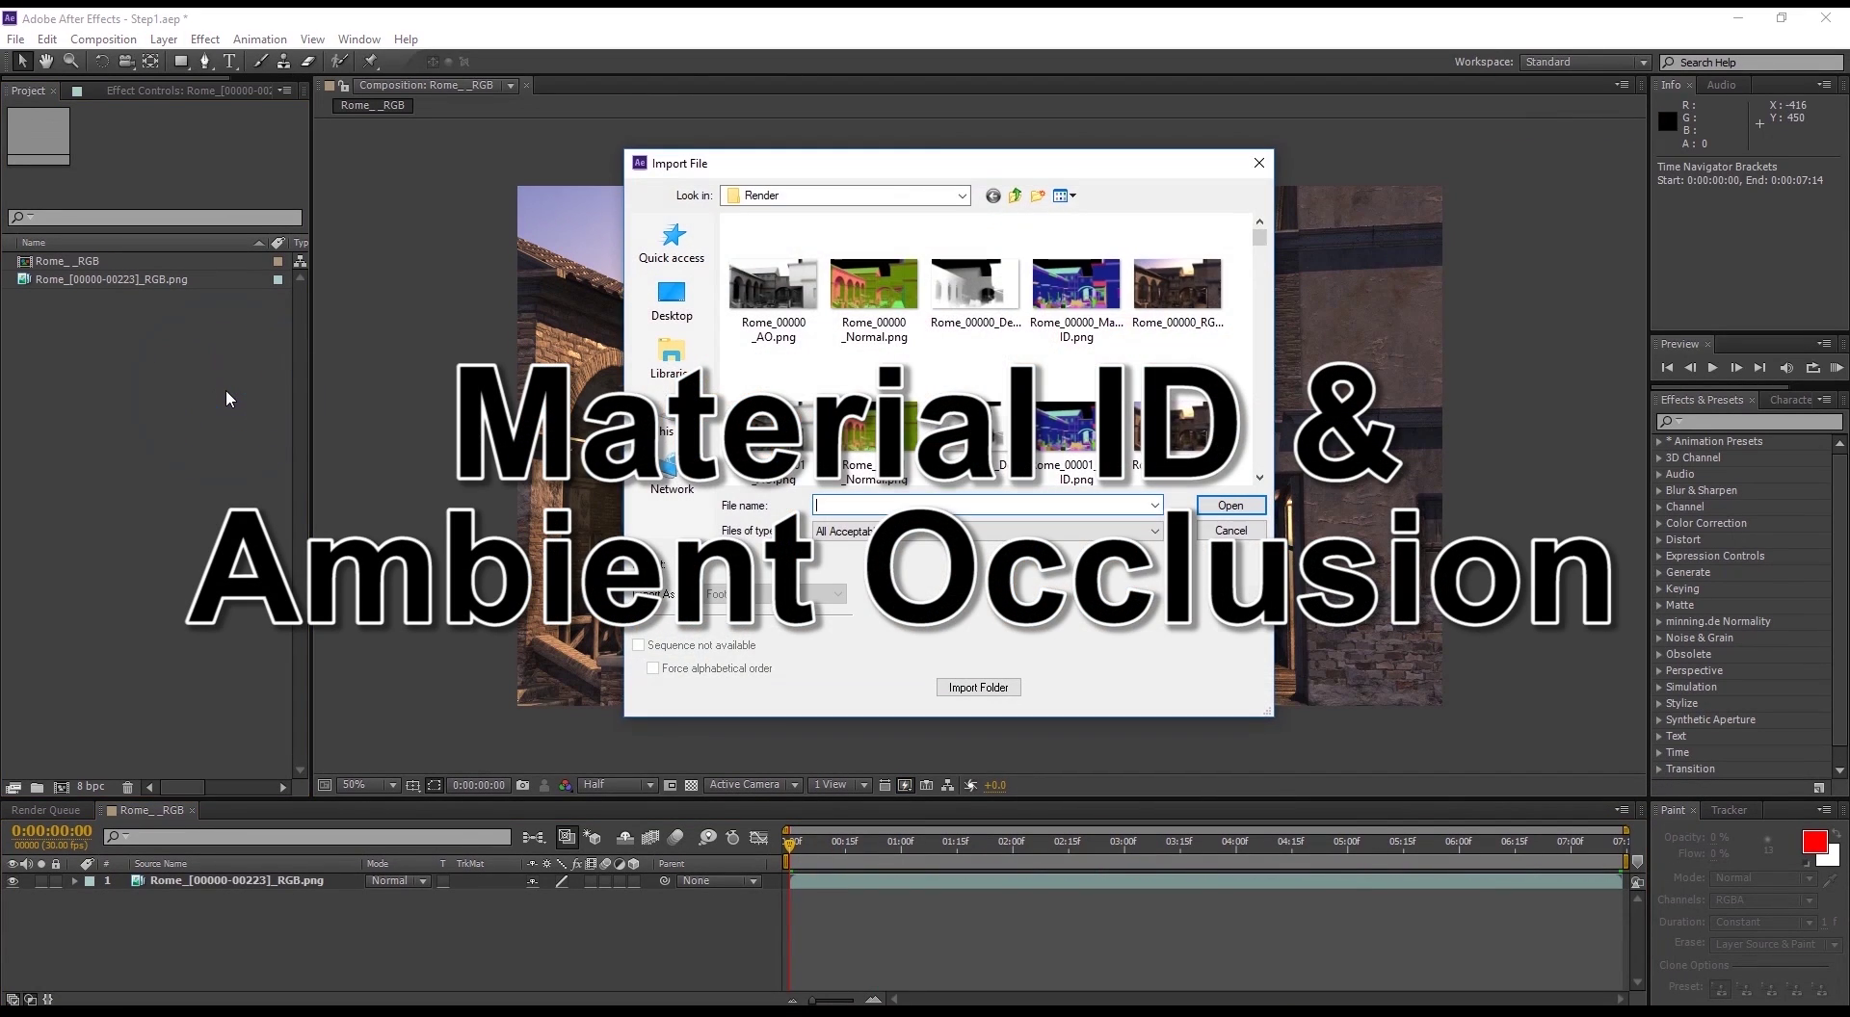
left_click(1044, 332)
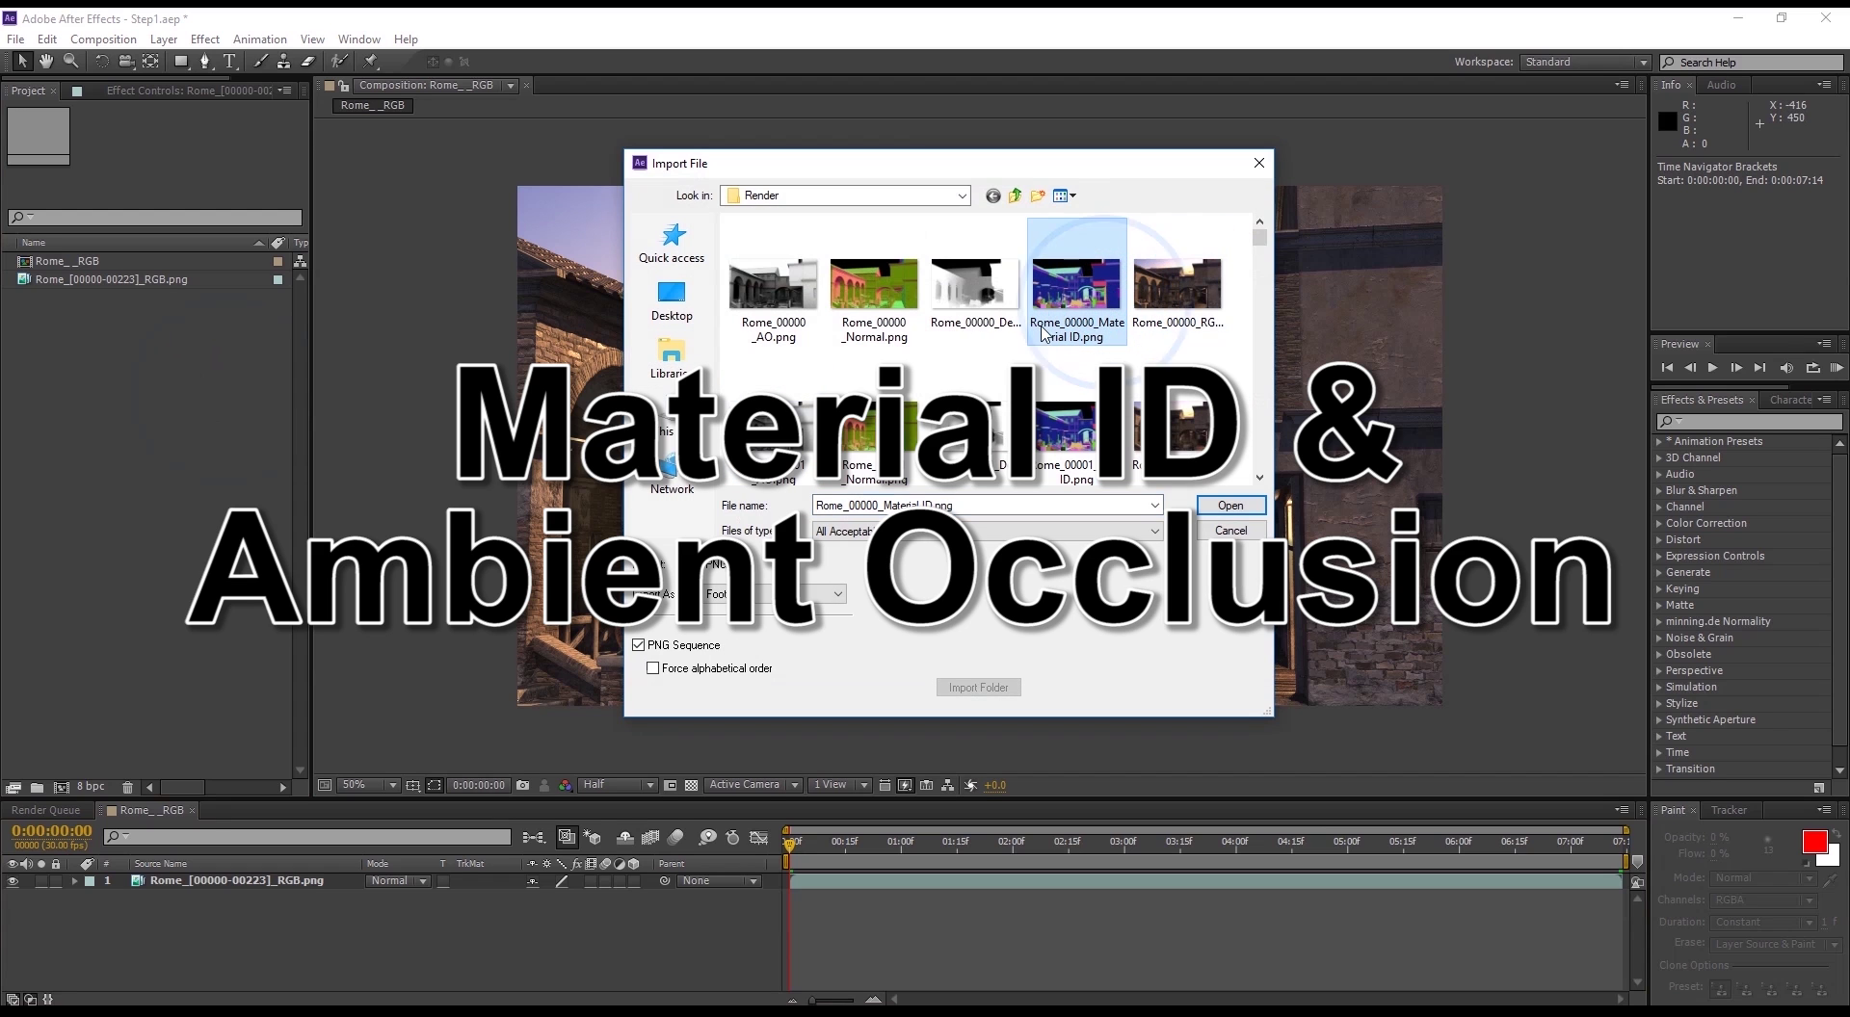
left_click(1232, 506)
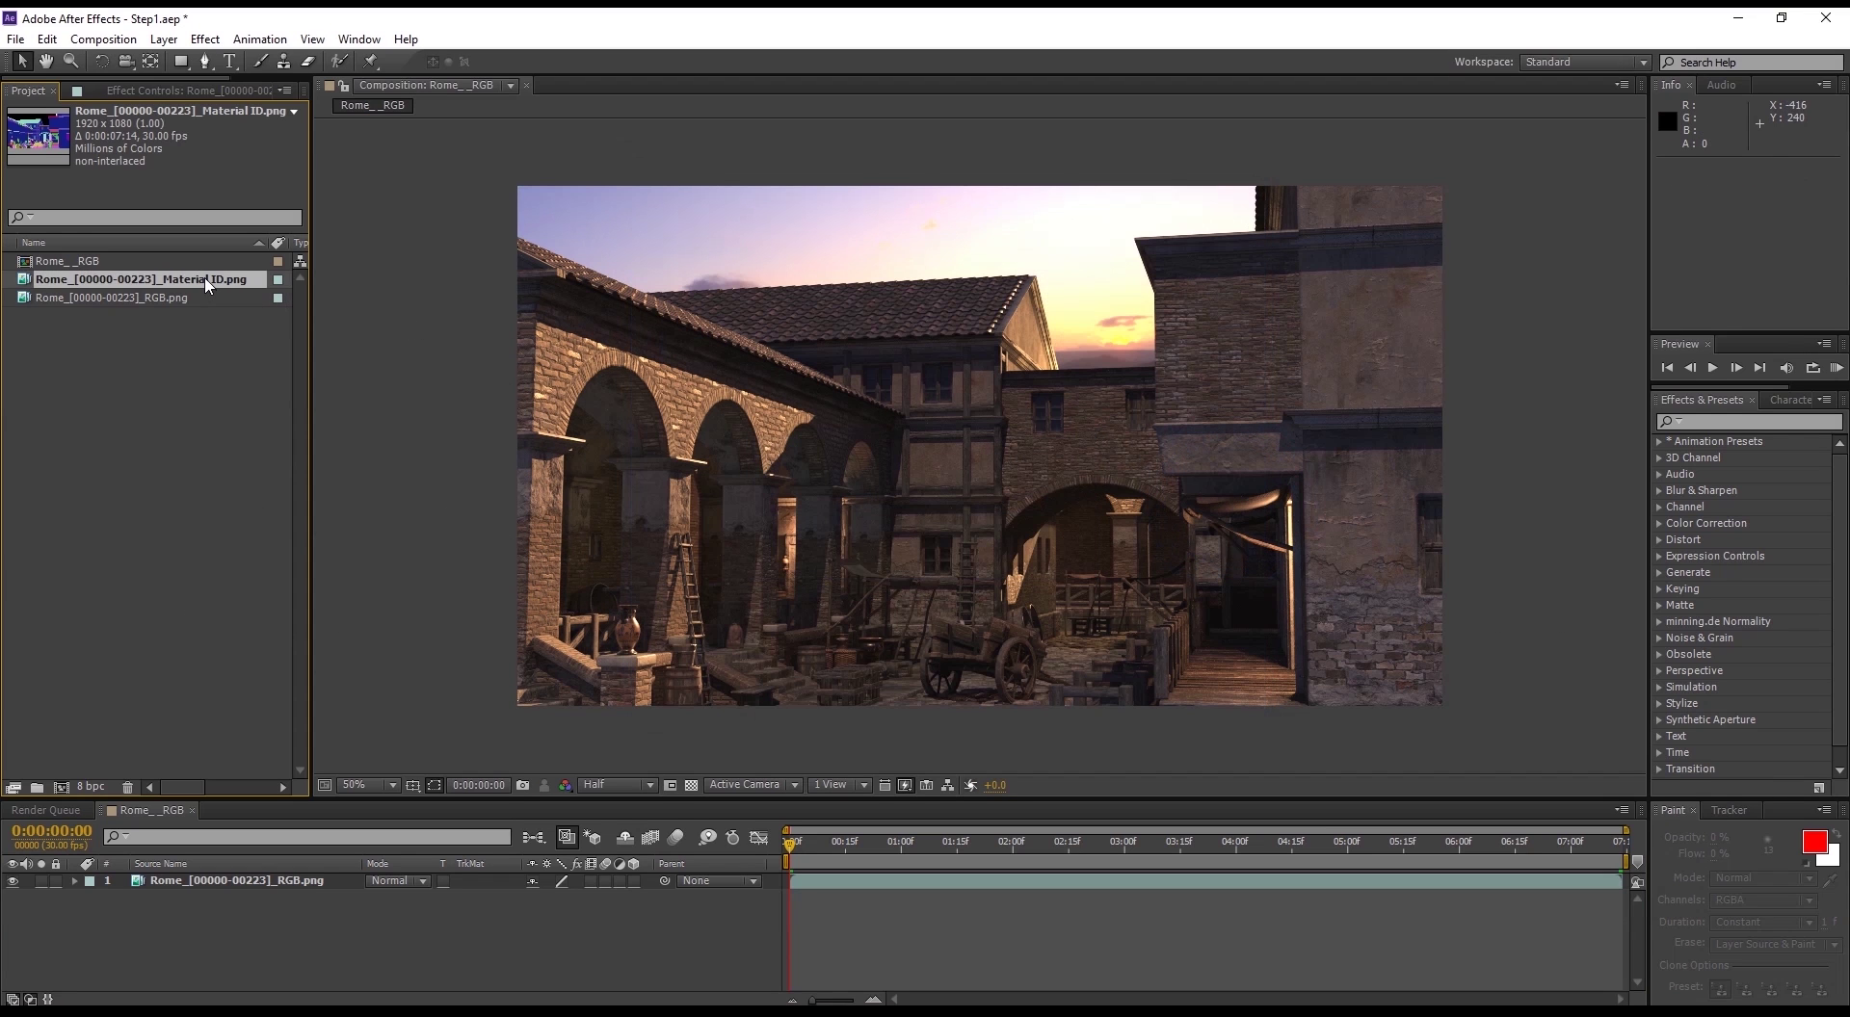
left_click_drag(205, 282, 221, 853)
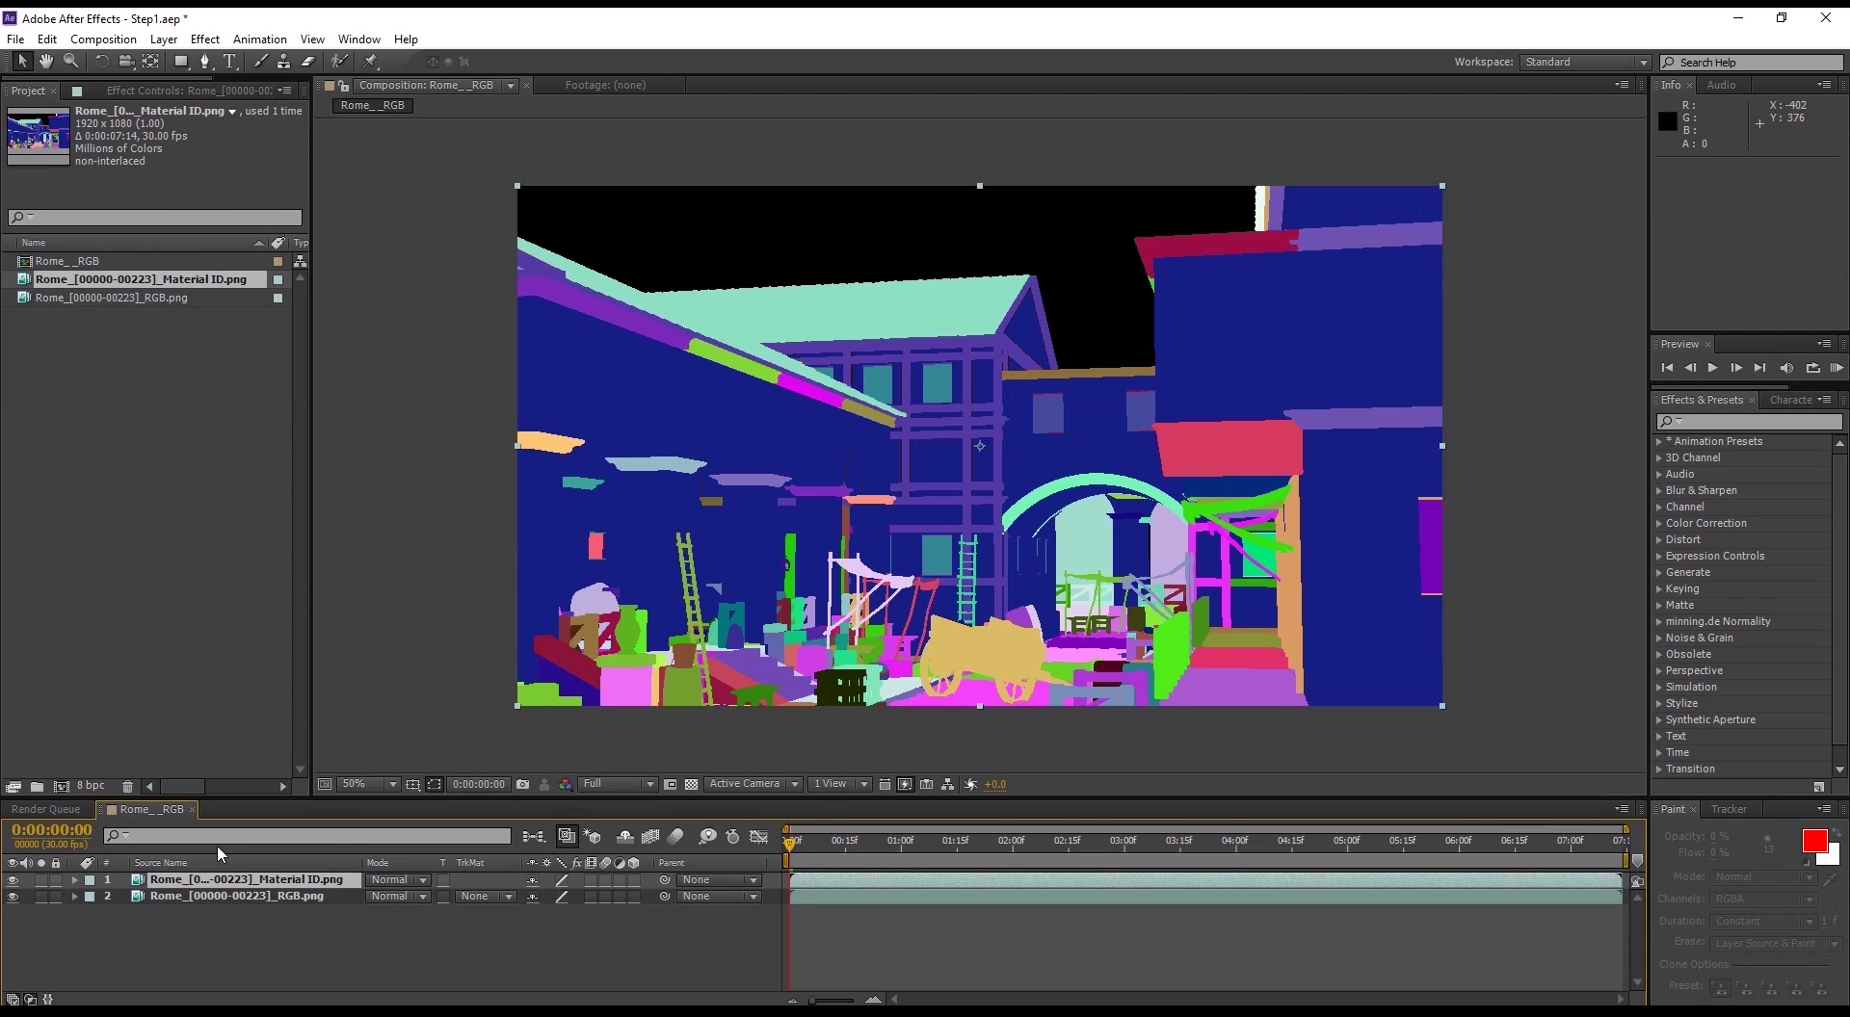
Step: Scrub the timeline and toggle the Material ID layer's visibility to compare it with the RGB render
mouse_move(801, 860)
left_mouse_down()
mouse_move(865, 836)
mouse_move(1429, 839)
mouse_move(792, 840)
left_mouse_up()
left_click(12, 880)
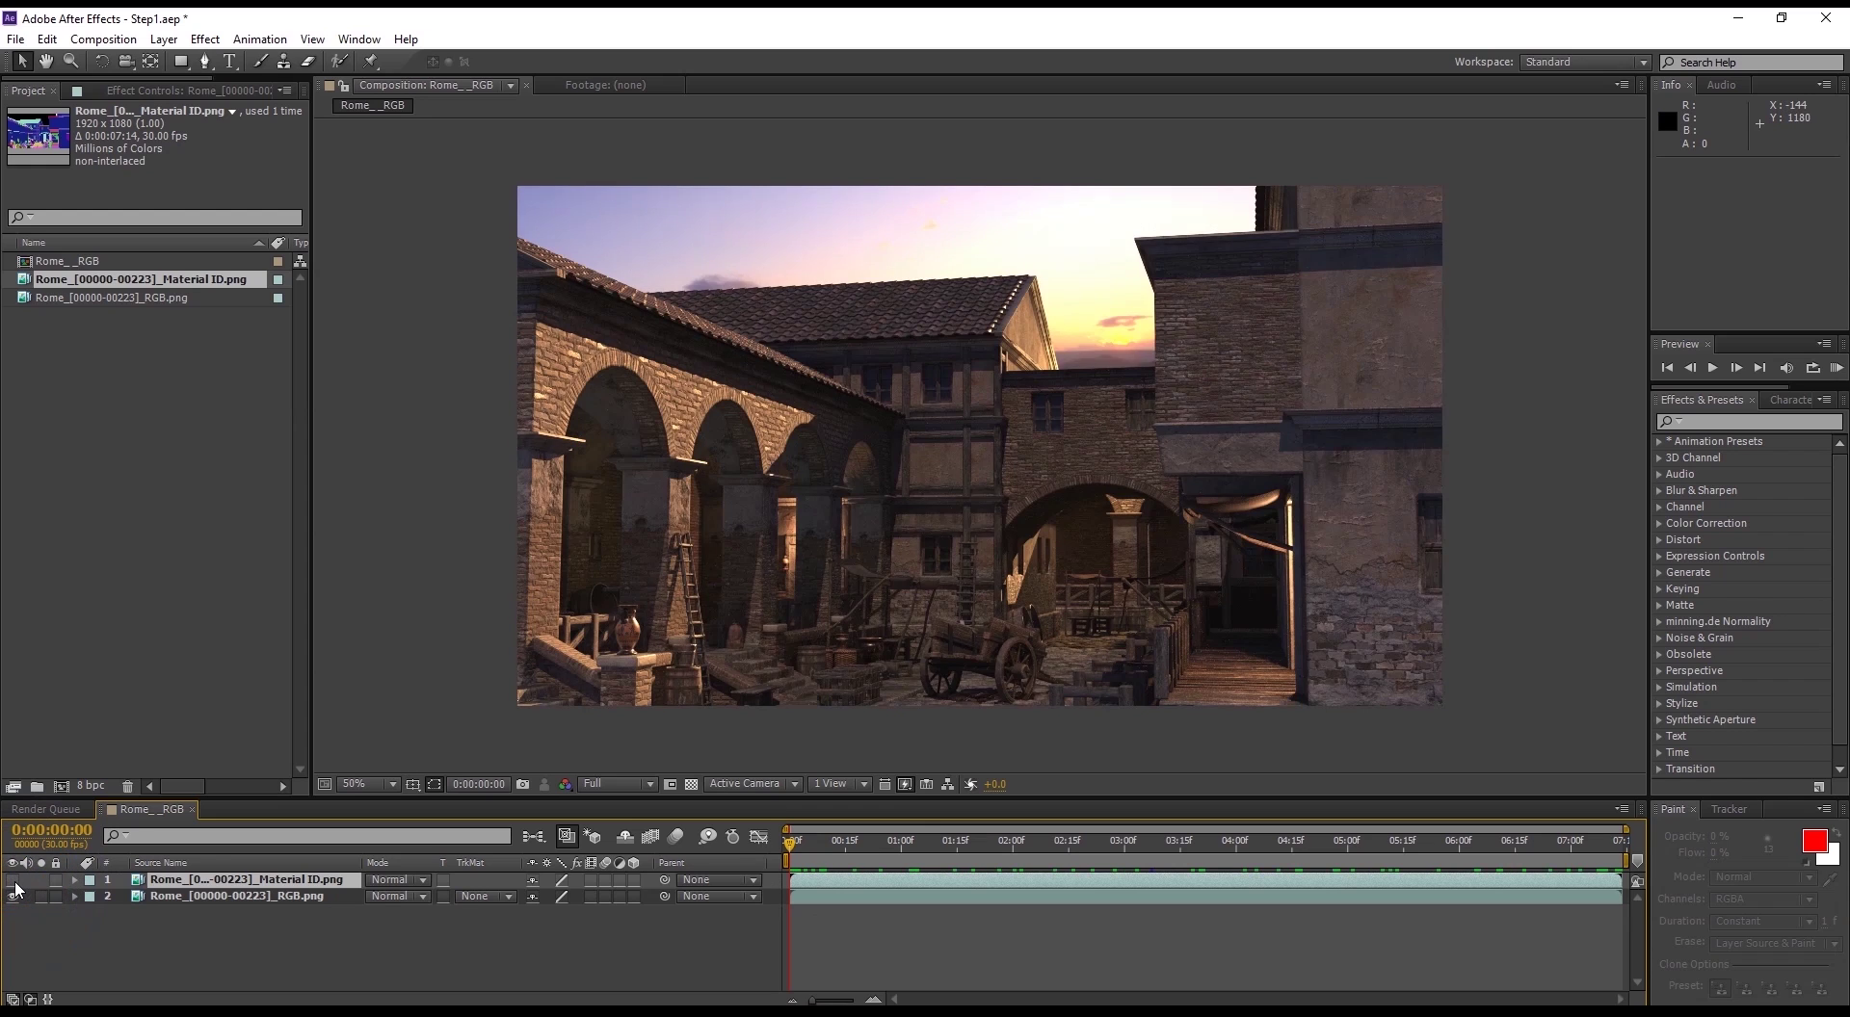
left_click(14, 882)
left_click(14, 881)
left_click(13, 880)
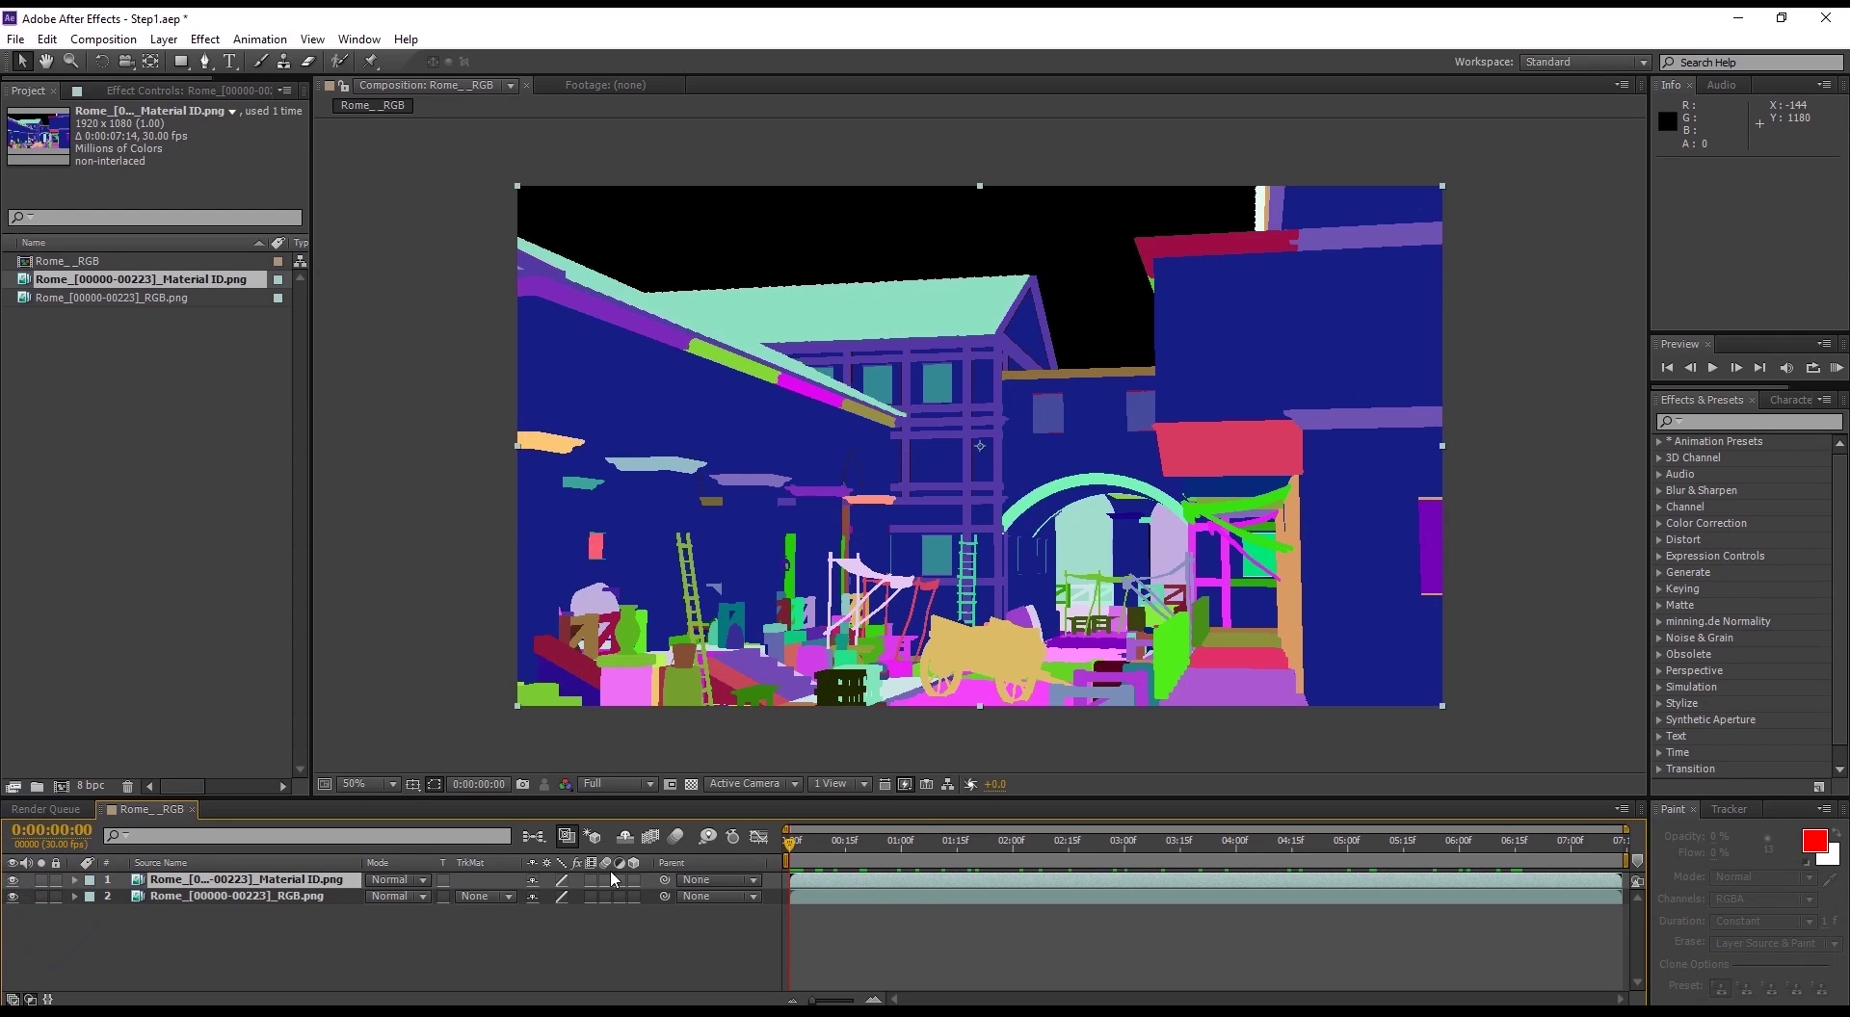
Step: Apply the Color Key effect to the Material ID layer and sample the dark blue wall color as the key color
left_click(1716, 421)
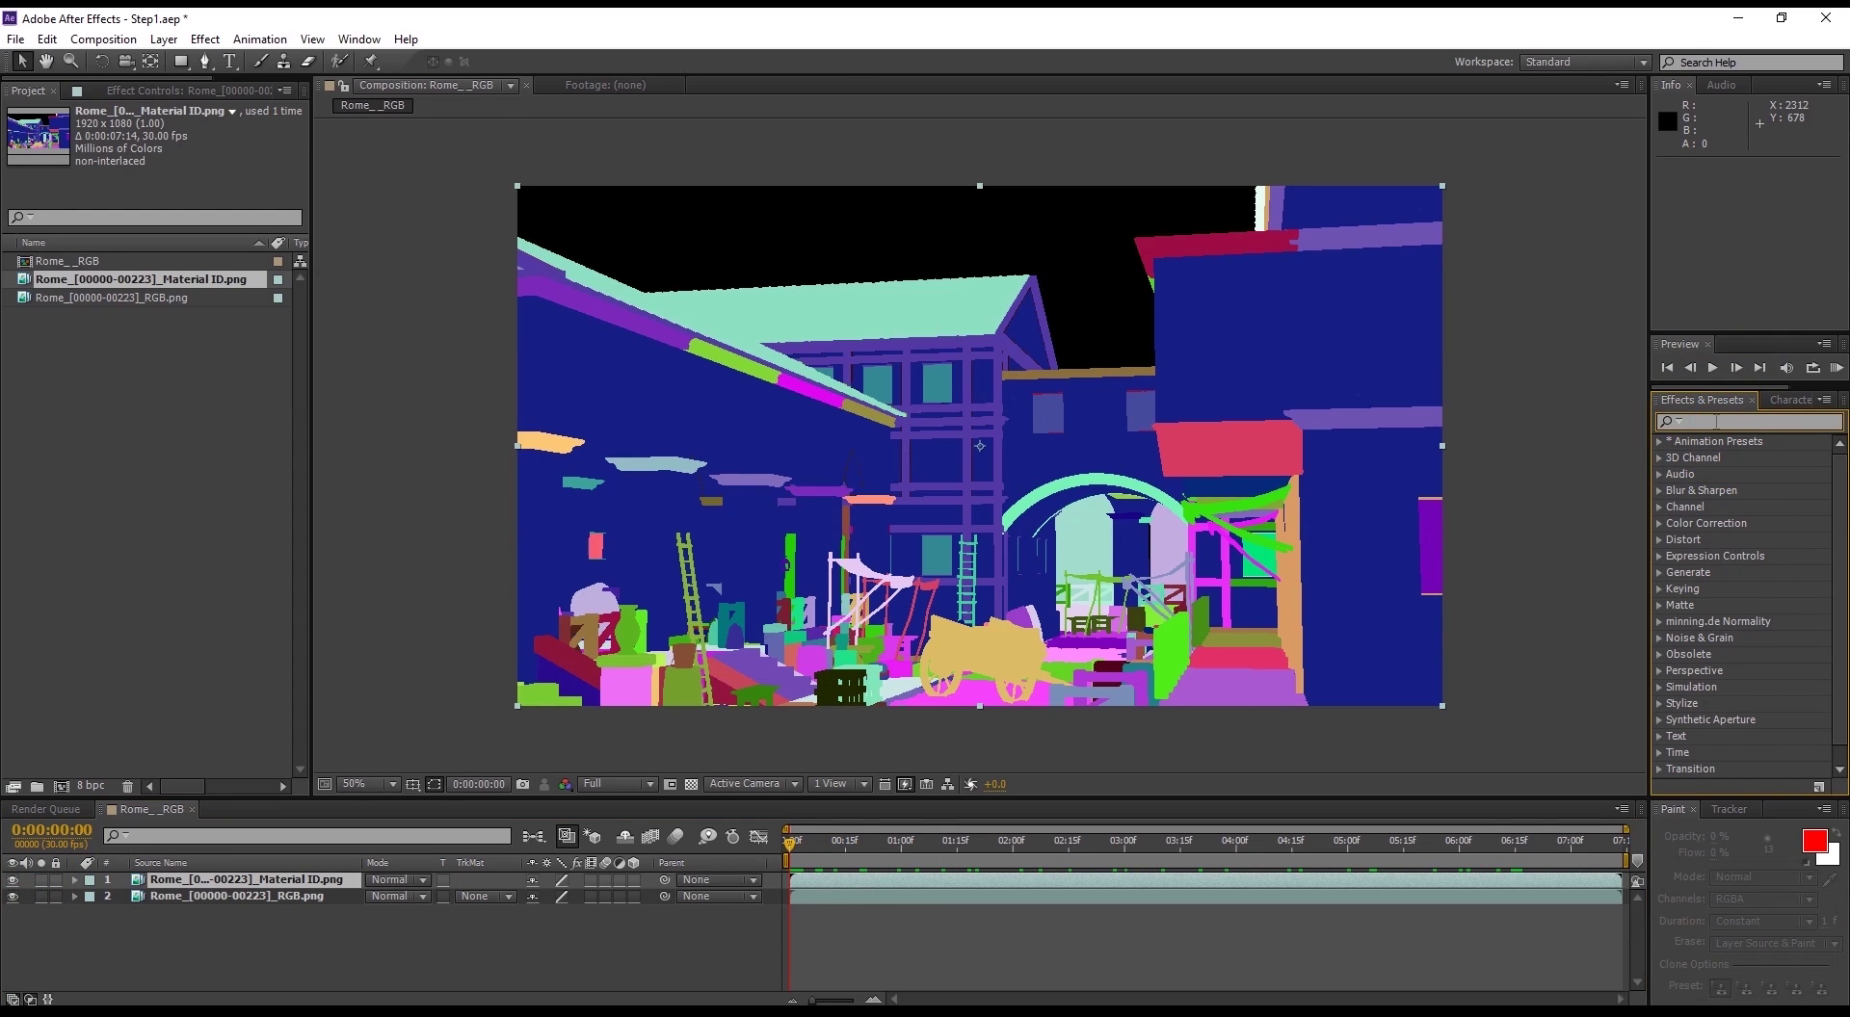
type("Color key")
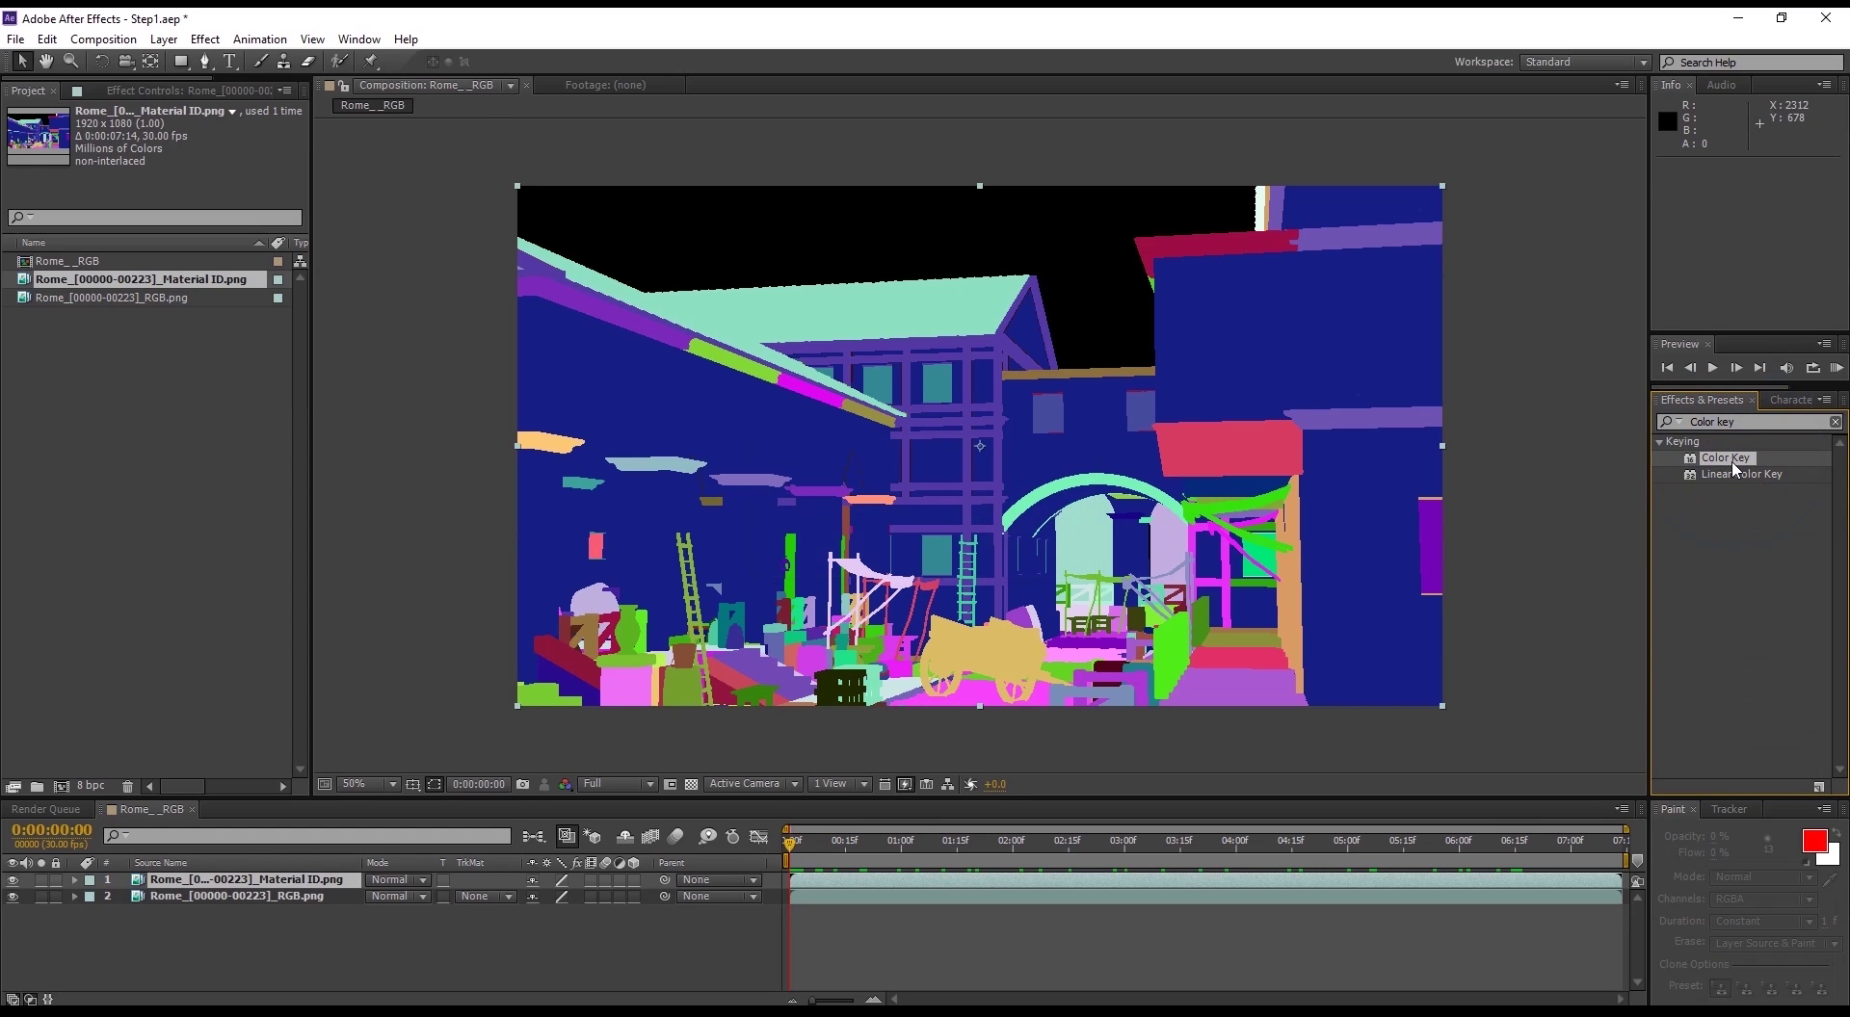
left_click_drag(1646, 469, 998, 362)
left_click_drag(665, 360, 325, 888)
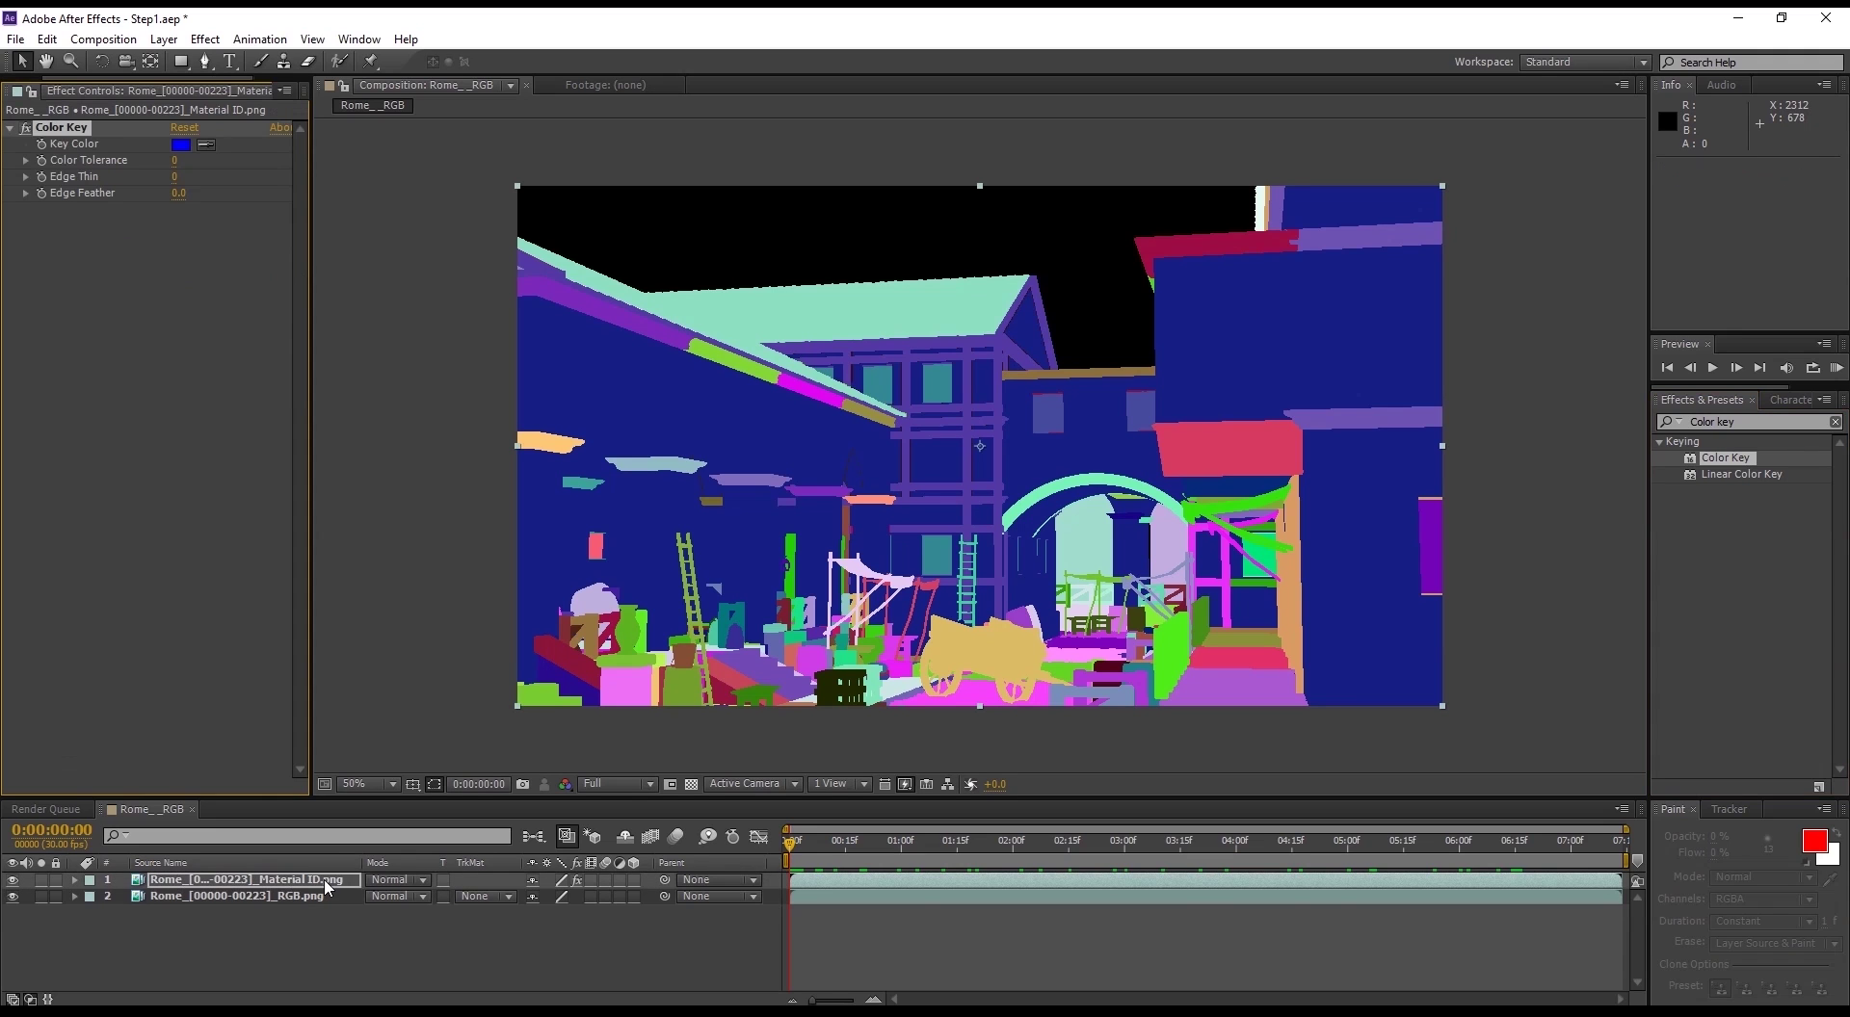
left_click(205, 144)
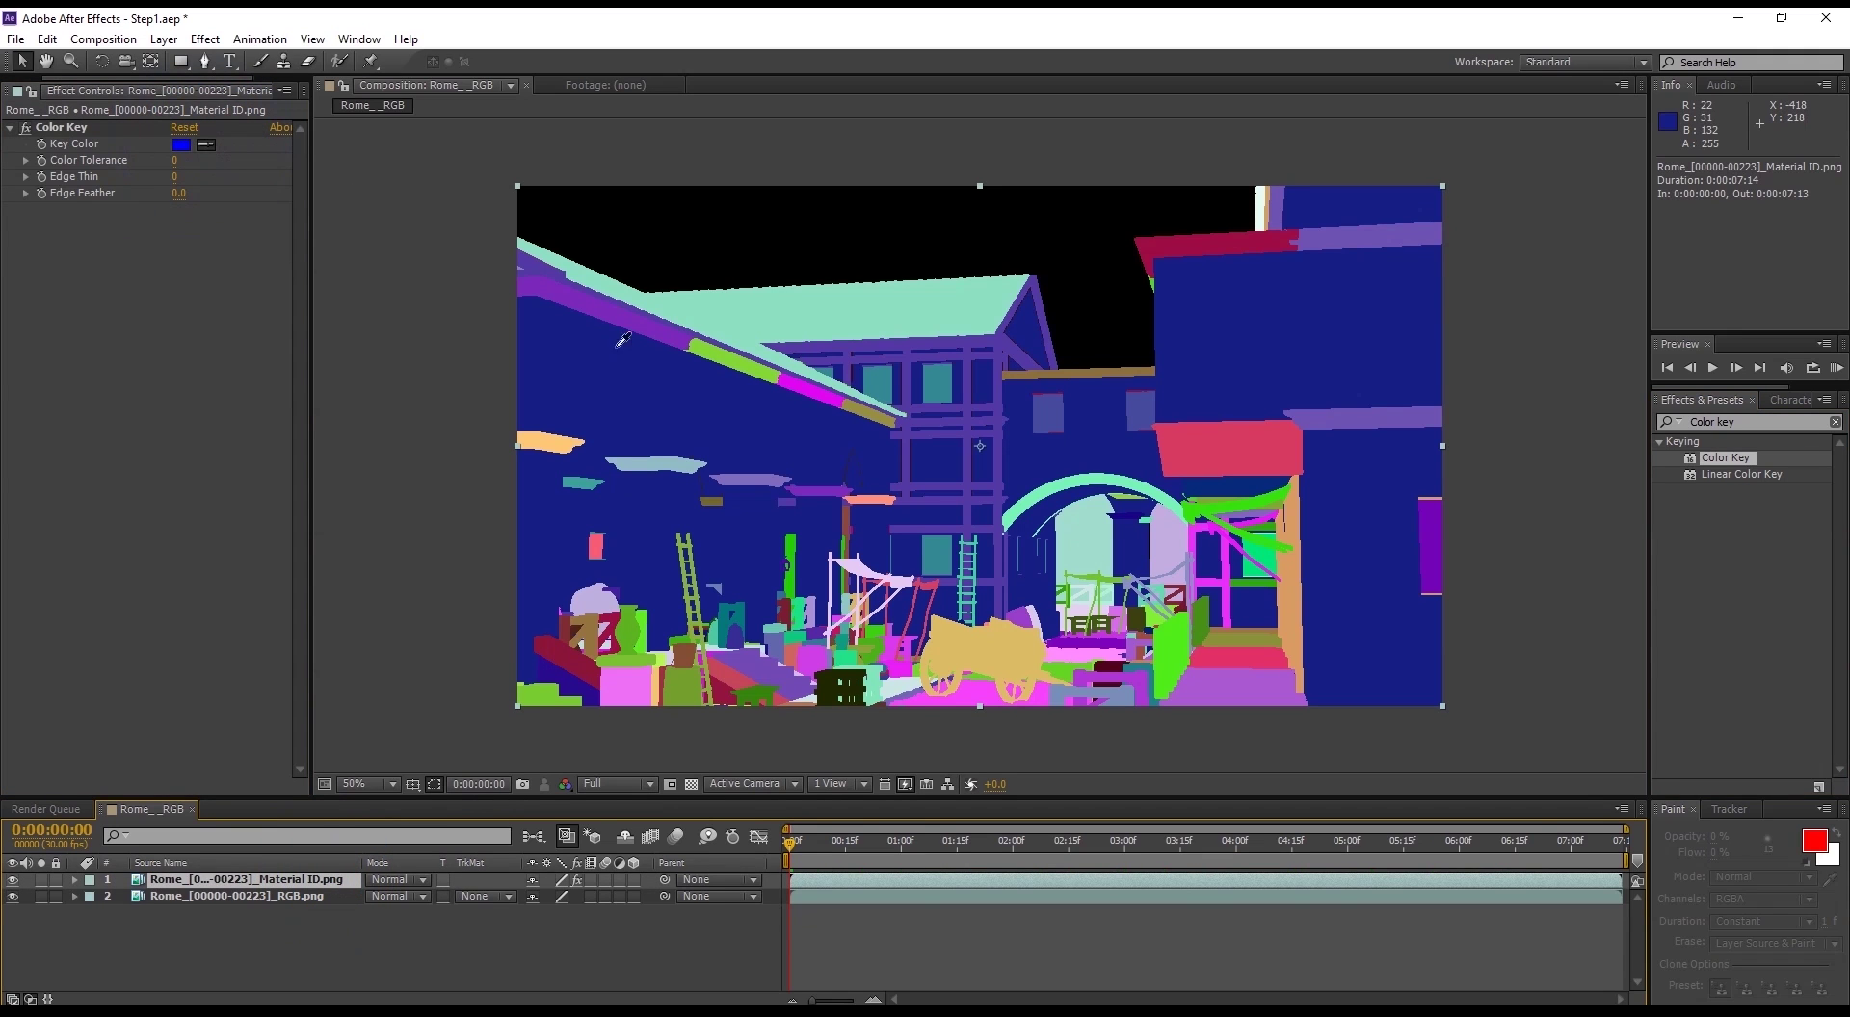
left_click(655, 372)
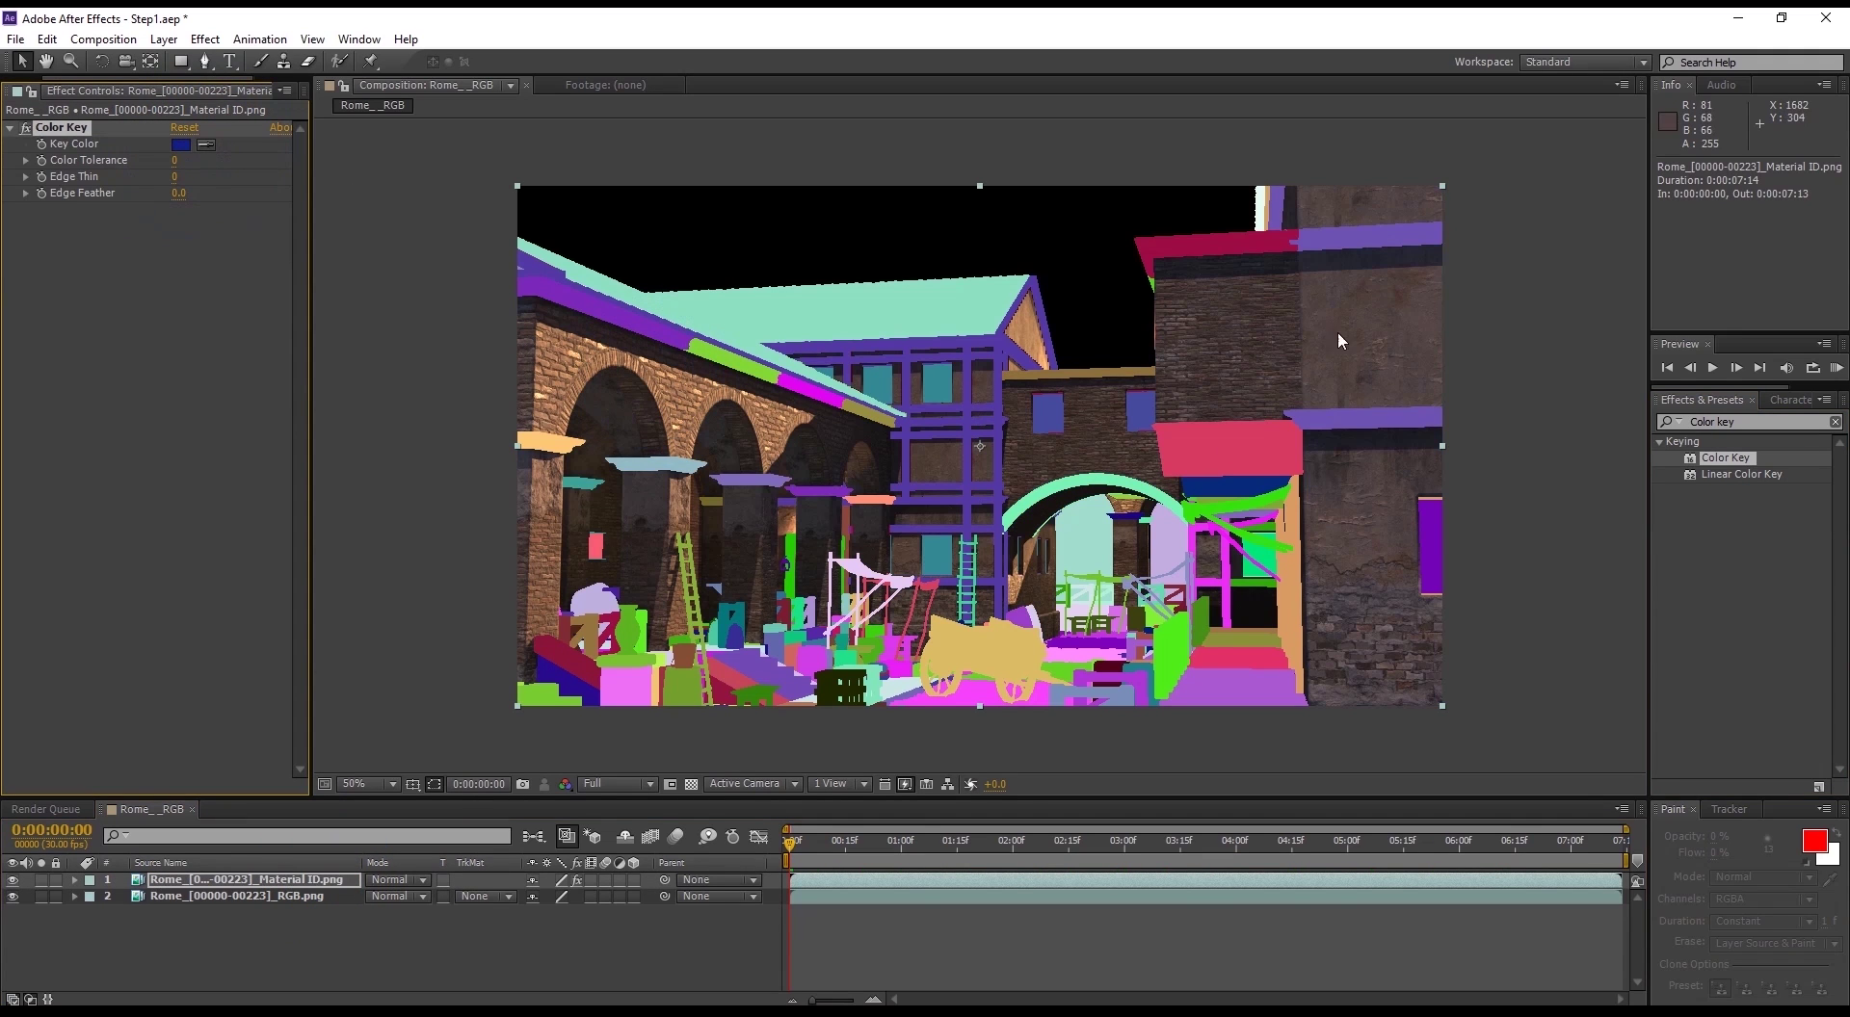
Step: Check the keyed walls by toggling the Material ID layer's visibility and scrubbing the timeline, and deselect all layers
left_click(12, 880)
left_click(12, 881)
left_click(12, 881)
left_click(12, 881)
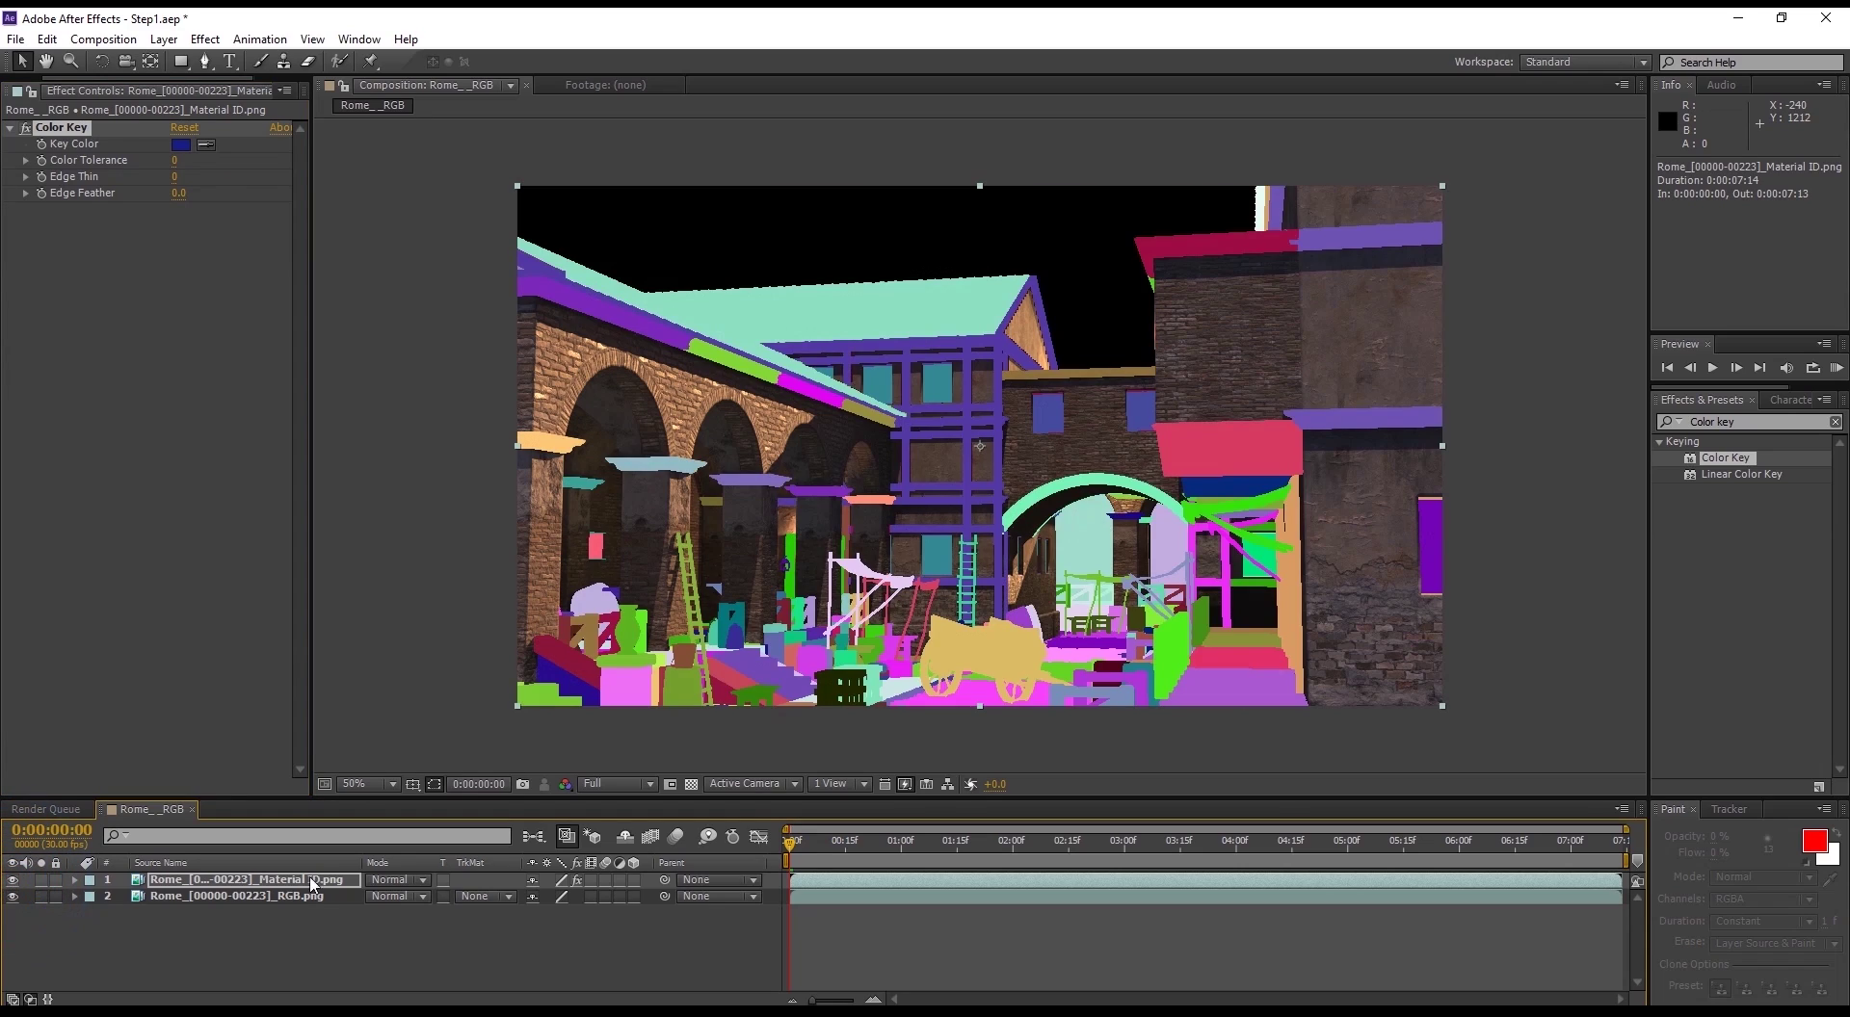
left_click_drag(841, 848, 724, 818)
key("F2")
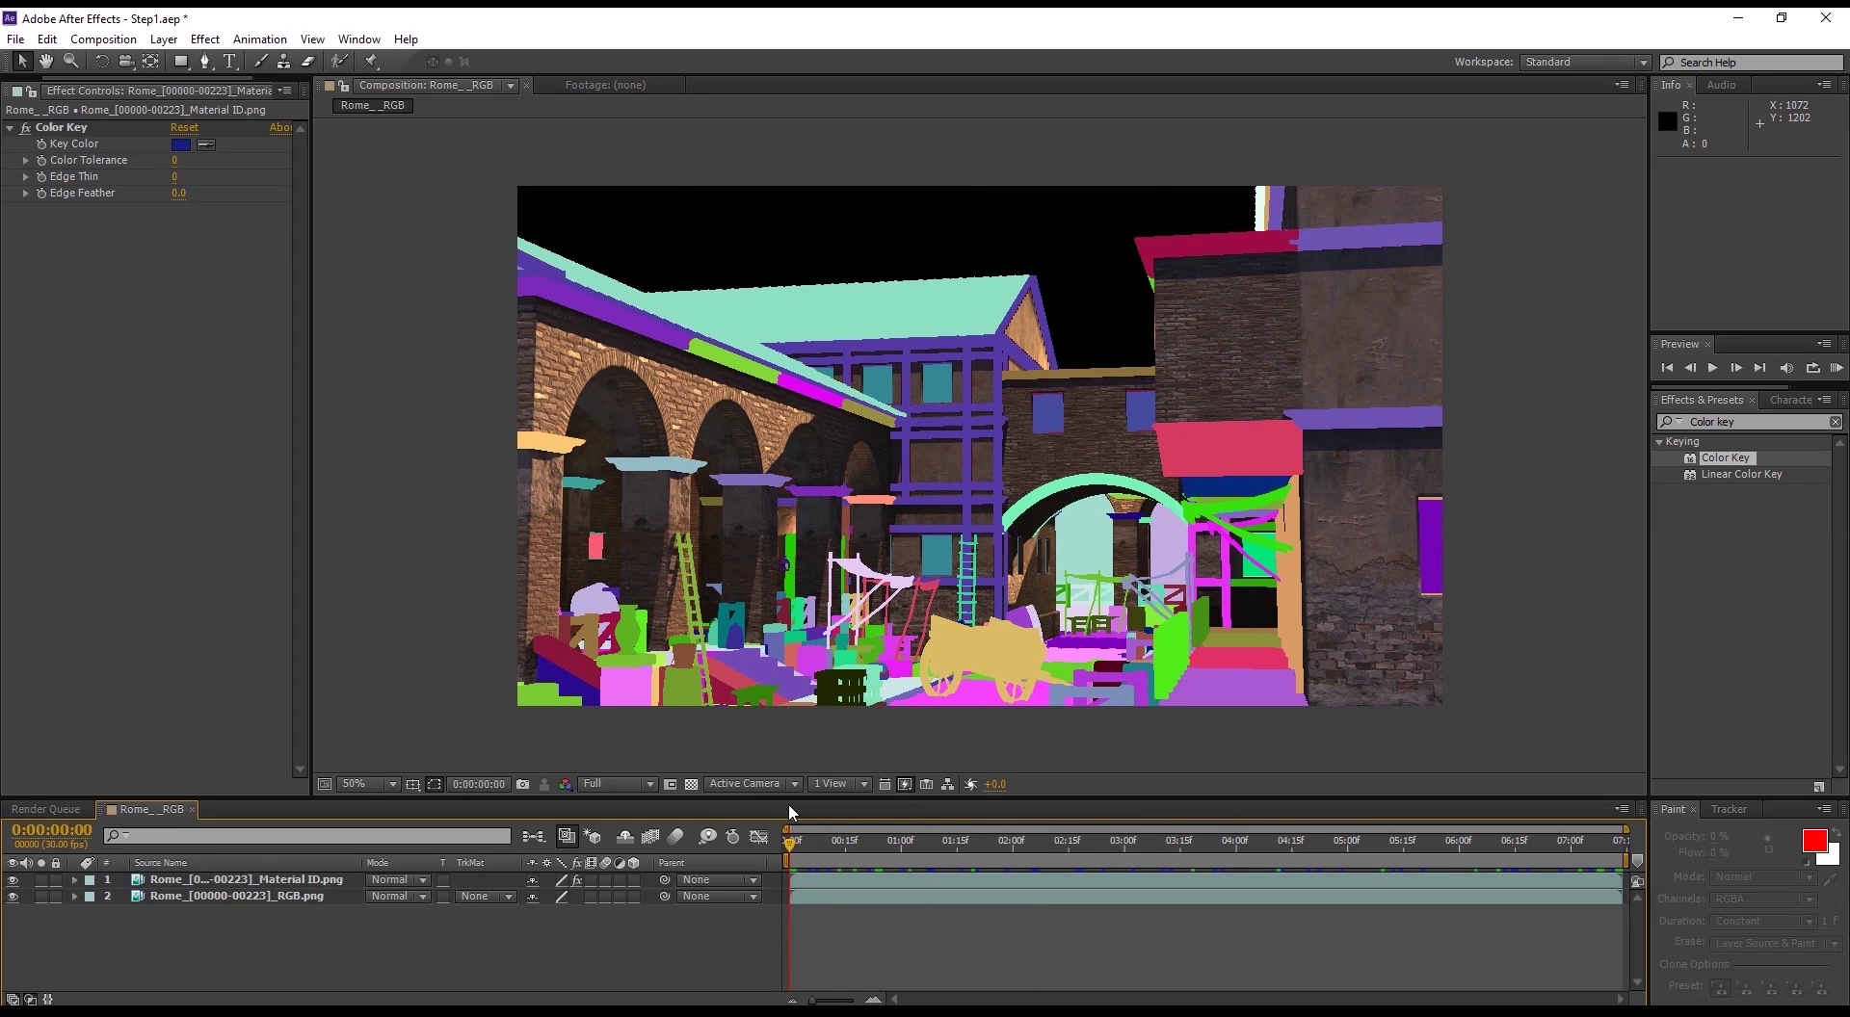
Step: Duplicate the RGB layer and set the upper copy's track matte to Alpha Matte using the Material ID layer
left_click(271, 896)
key("ctrl+d")
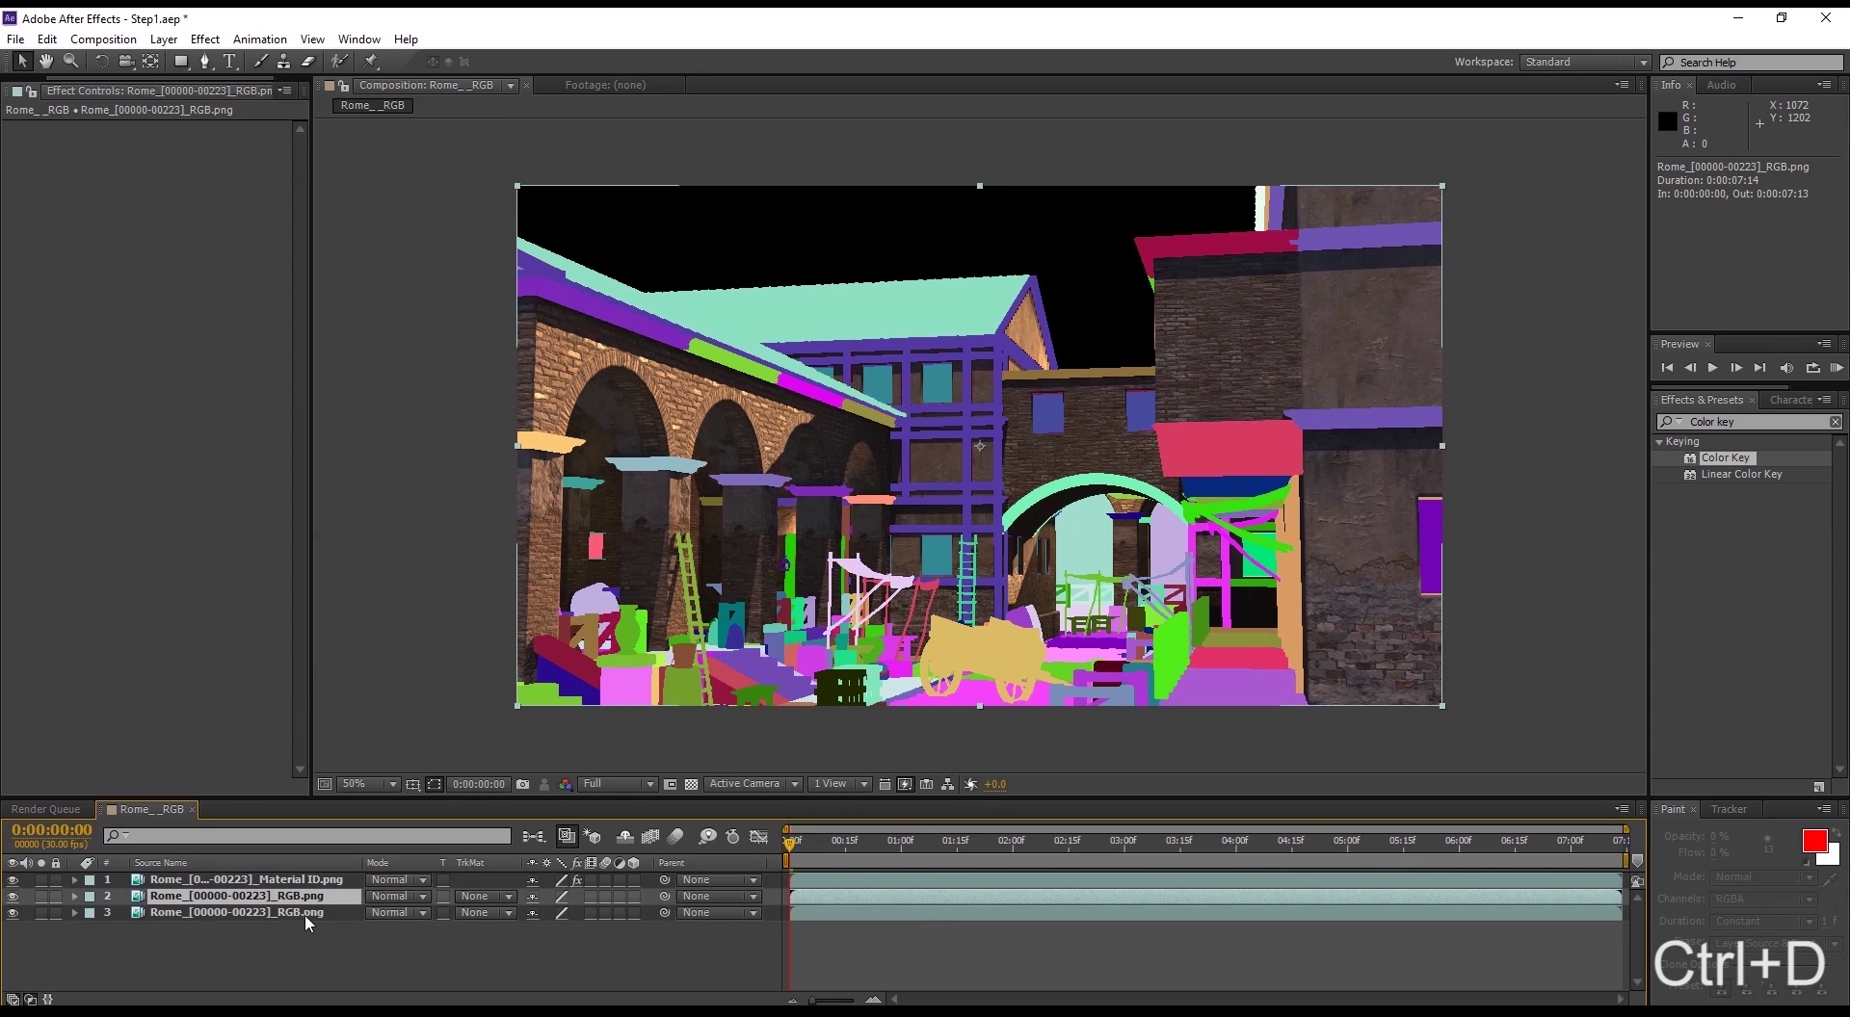
left_click(496, 897)
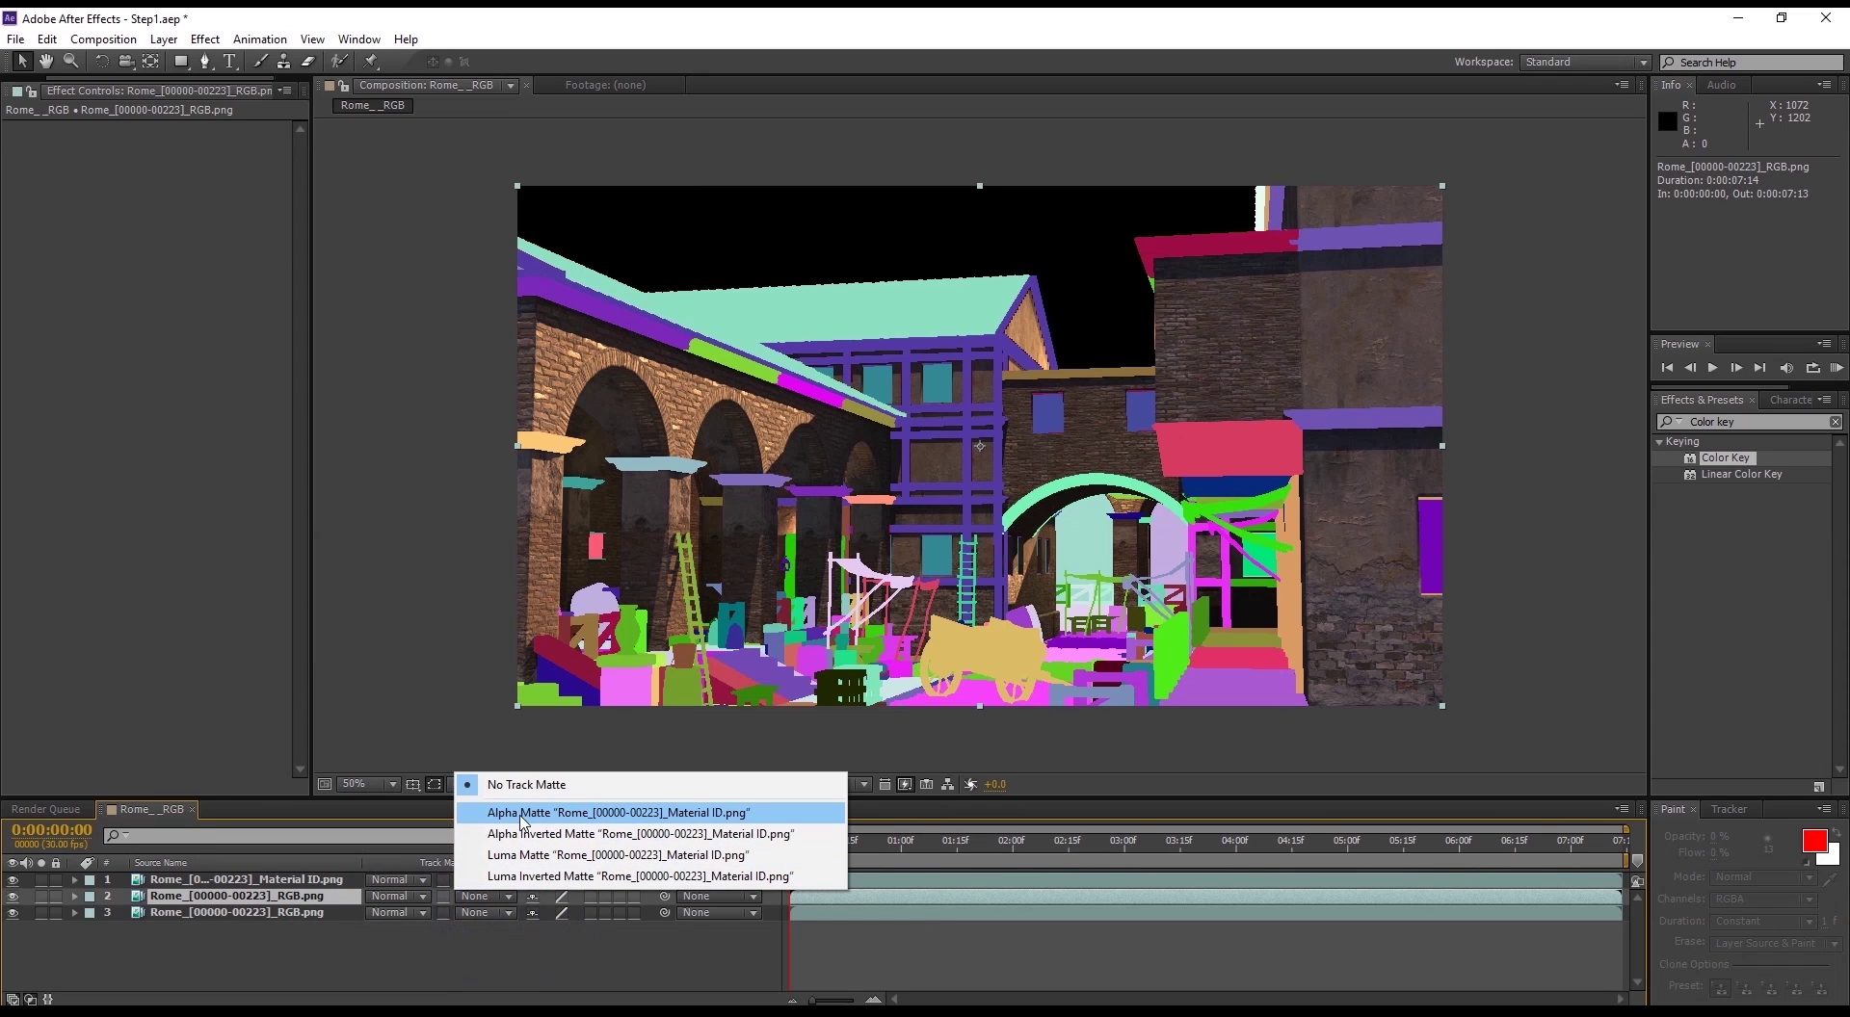
left_click(574, 815)
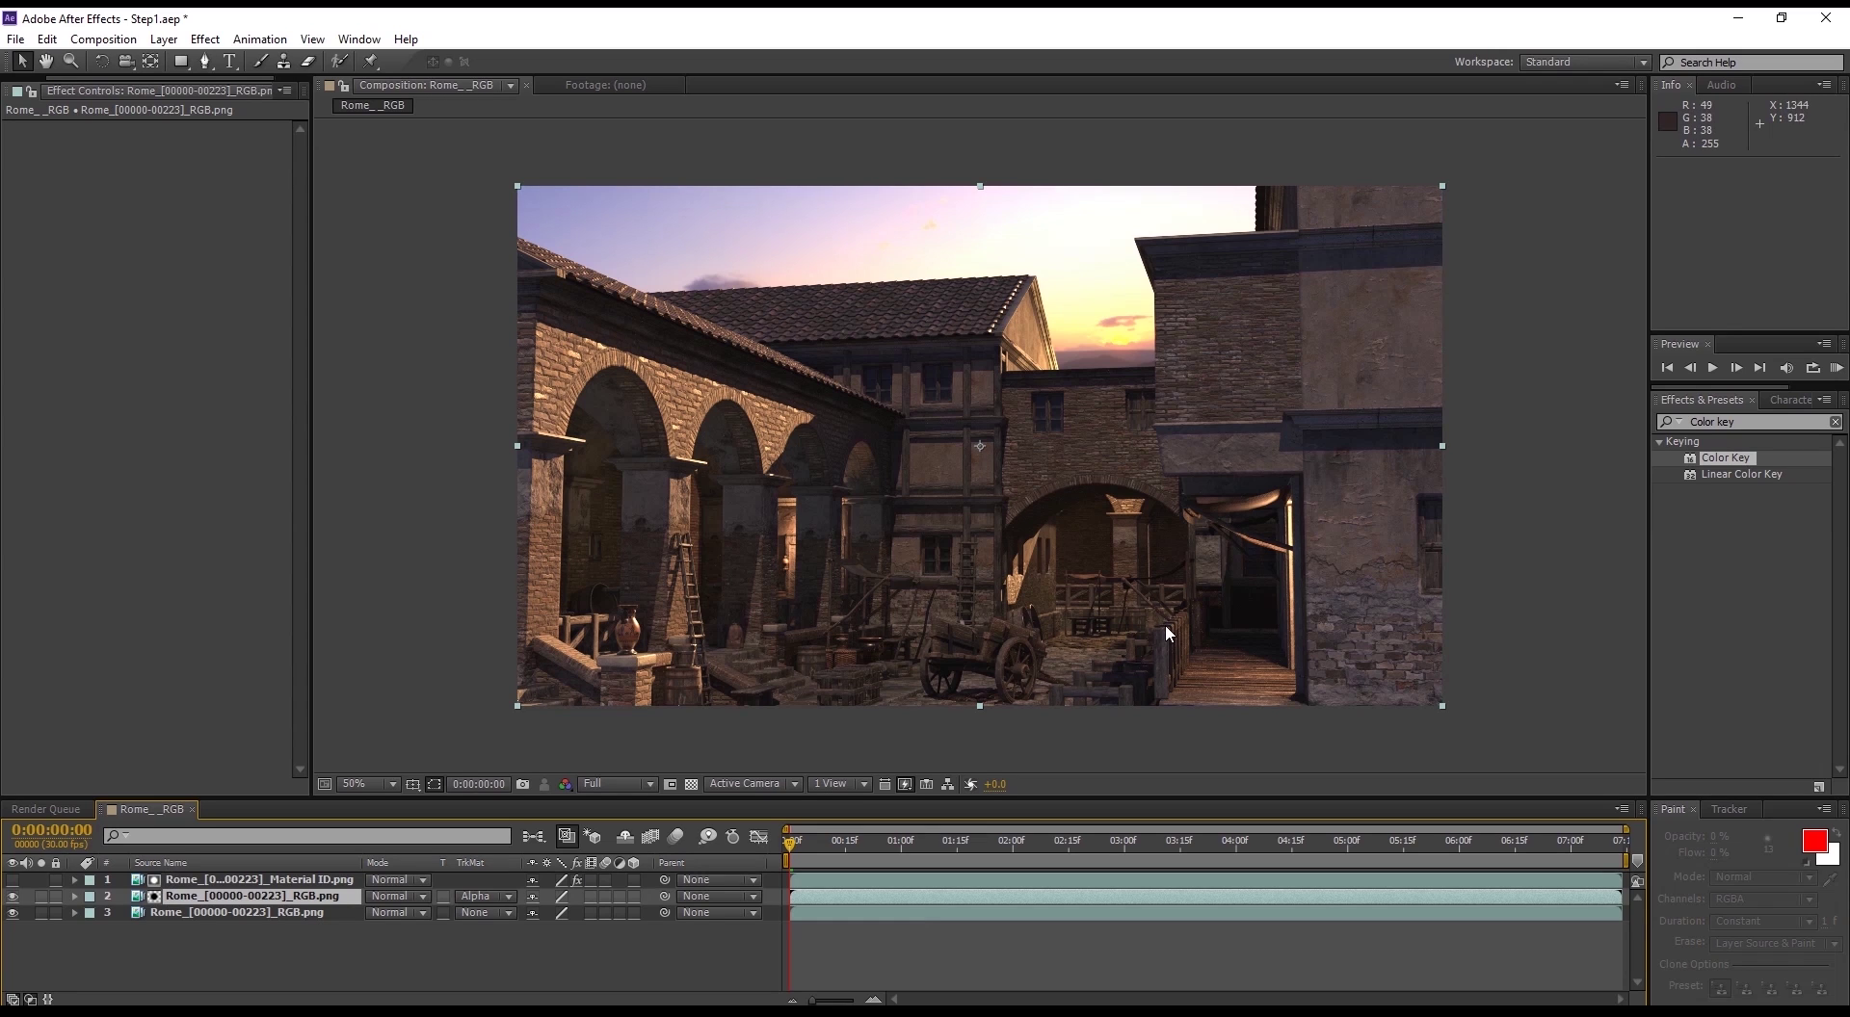
Step: Apply Hue/Saturation to the lowest RGB layer and set its Reds channel to hue -22, saturation 15 and lightness 8
left_click(1791, 424)
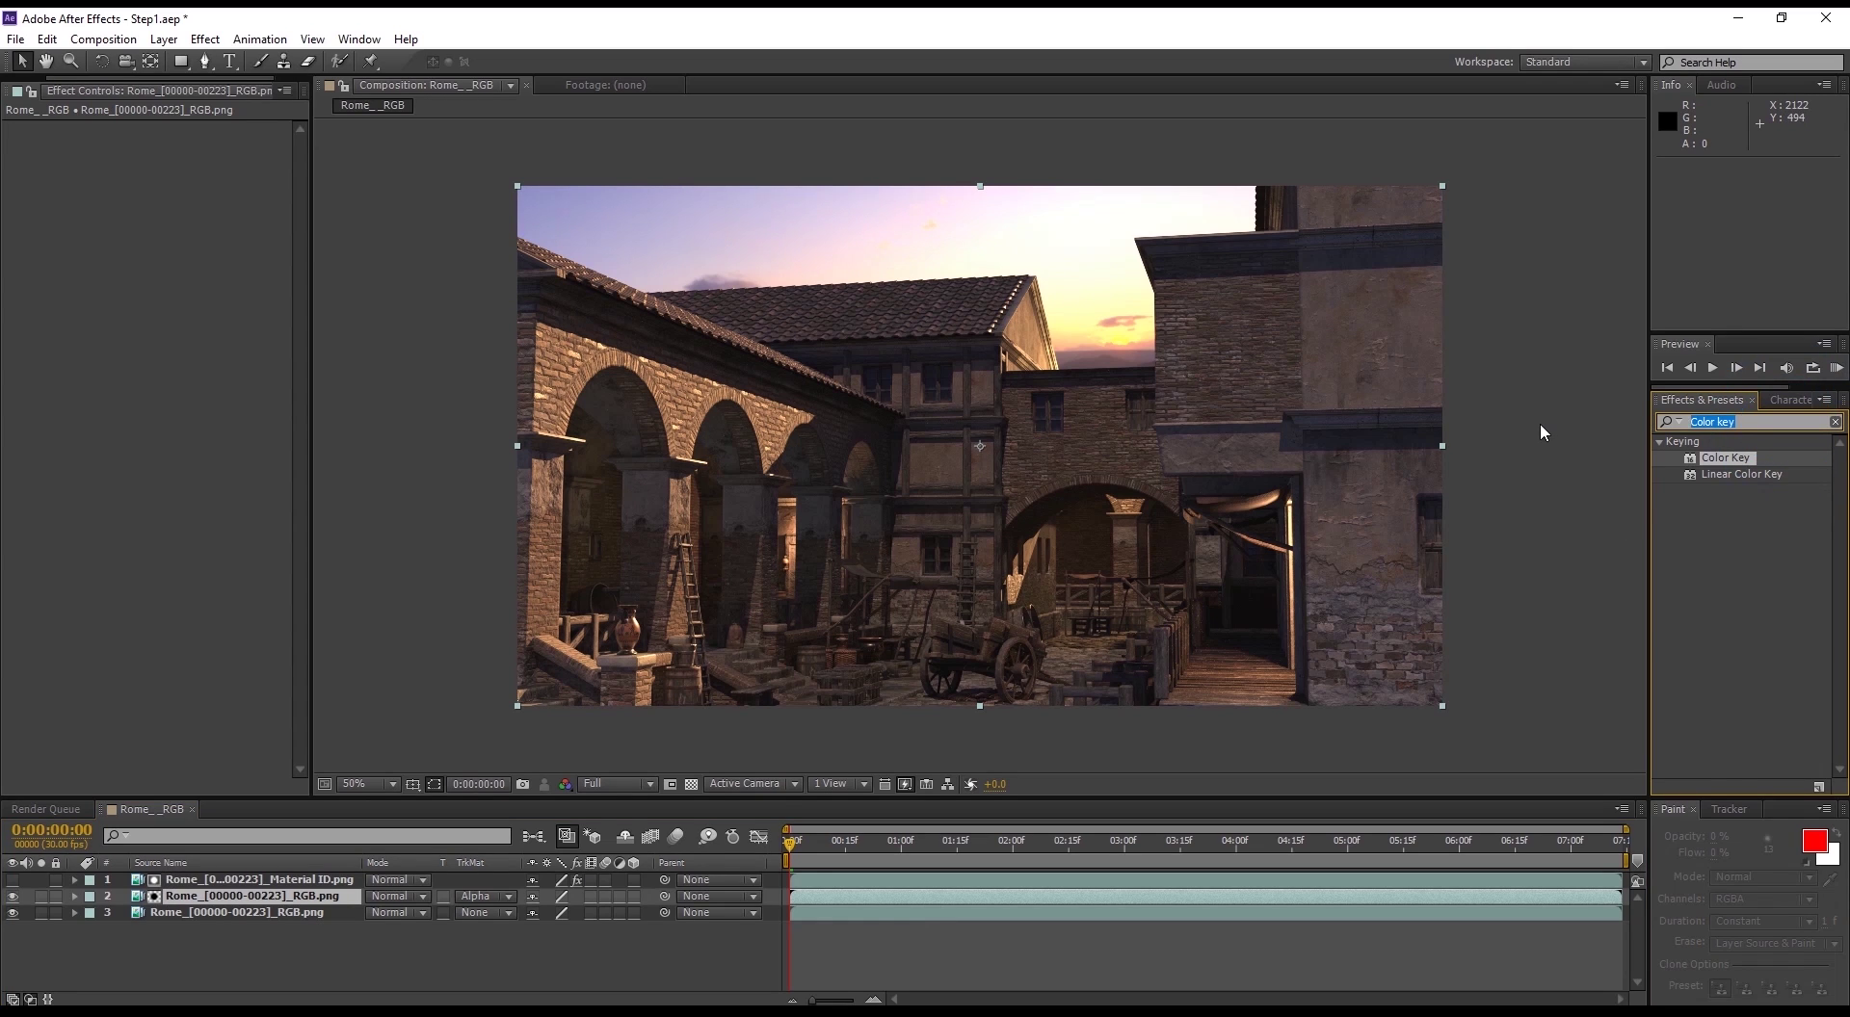
type("Hue")
left_click_drag(1698, 523, 314, 917)
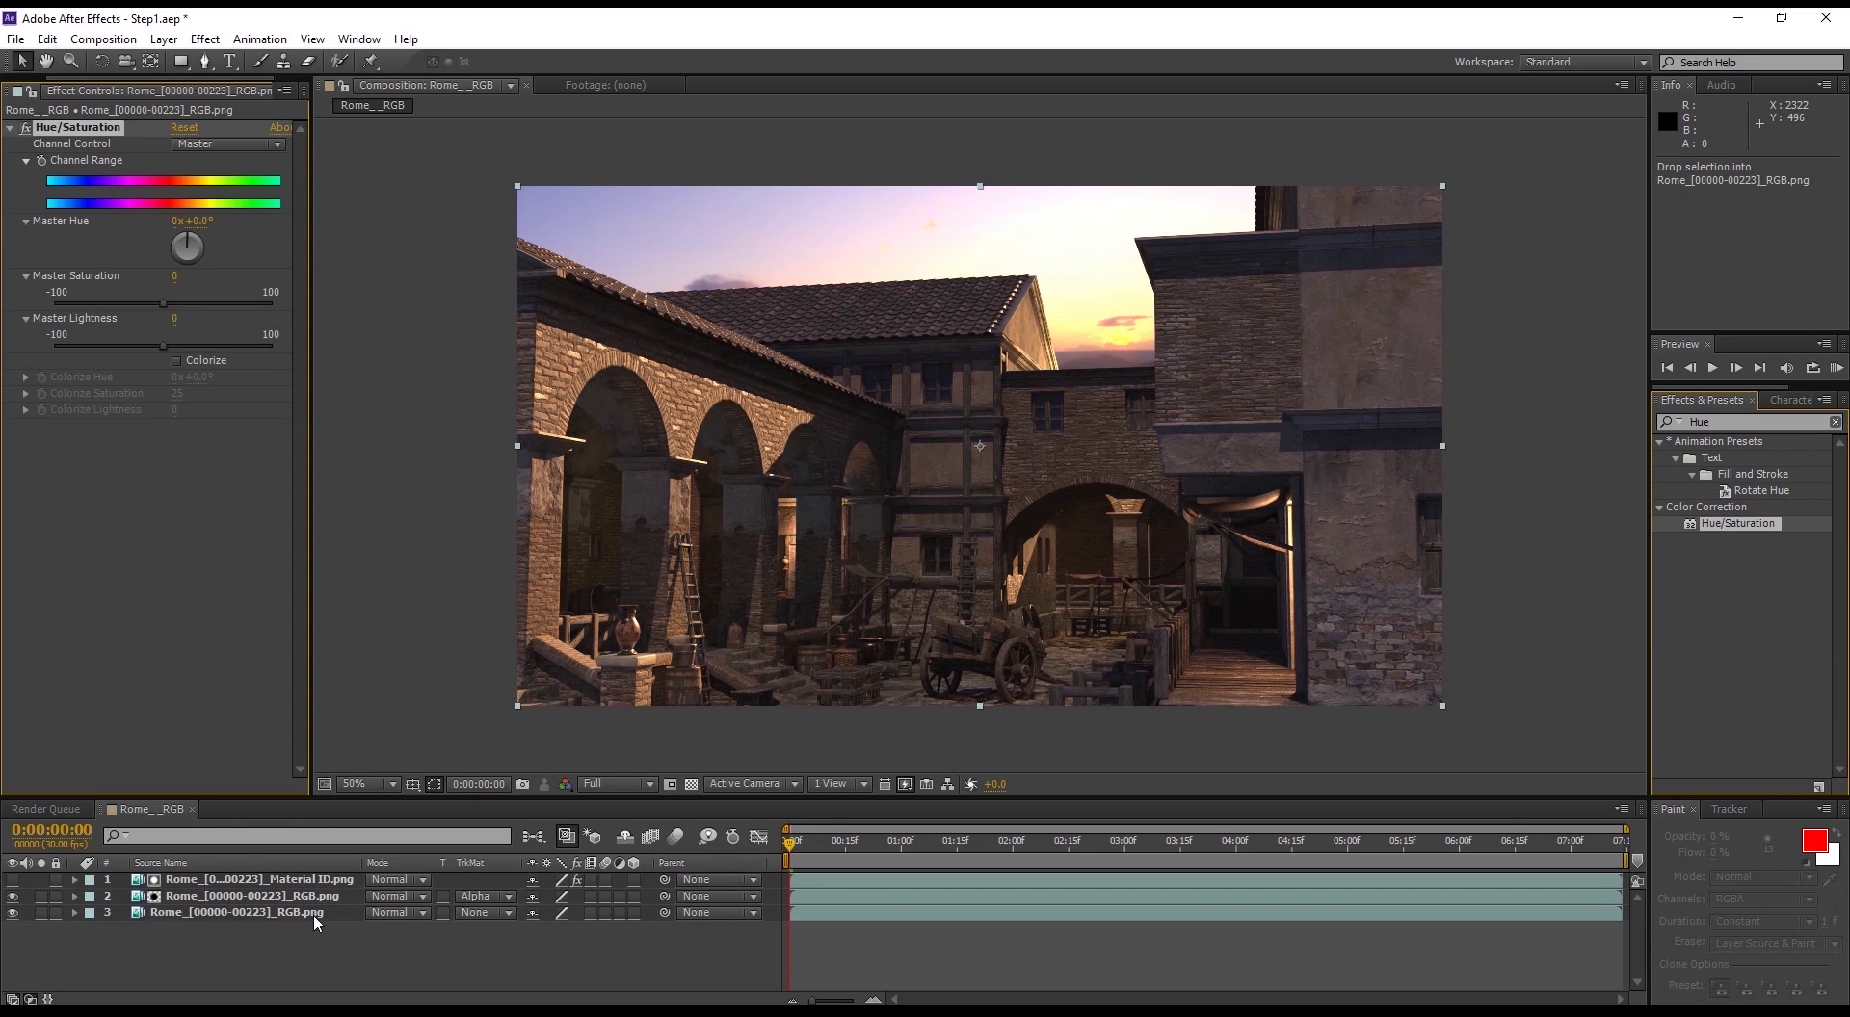
left_click(236, 143)
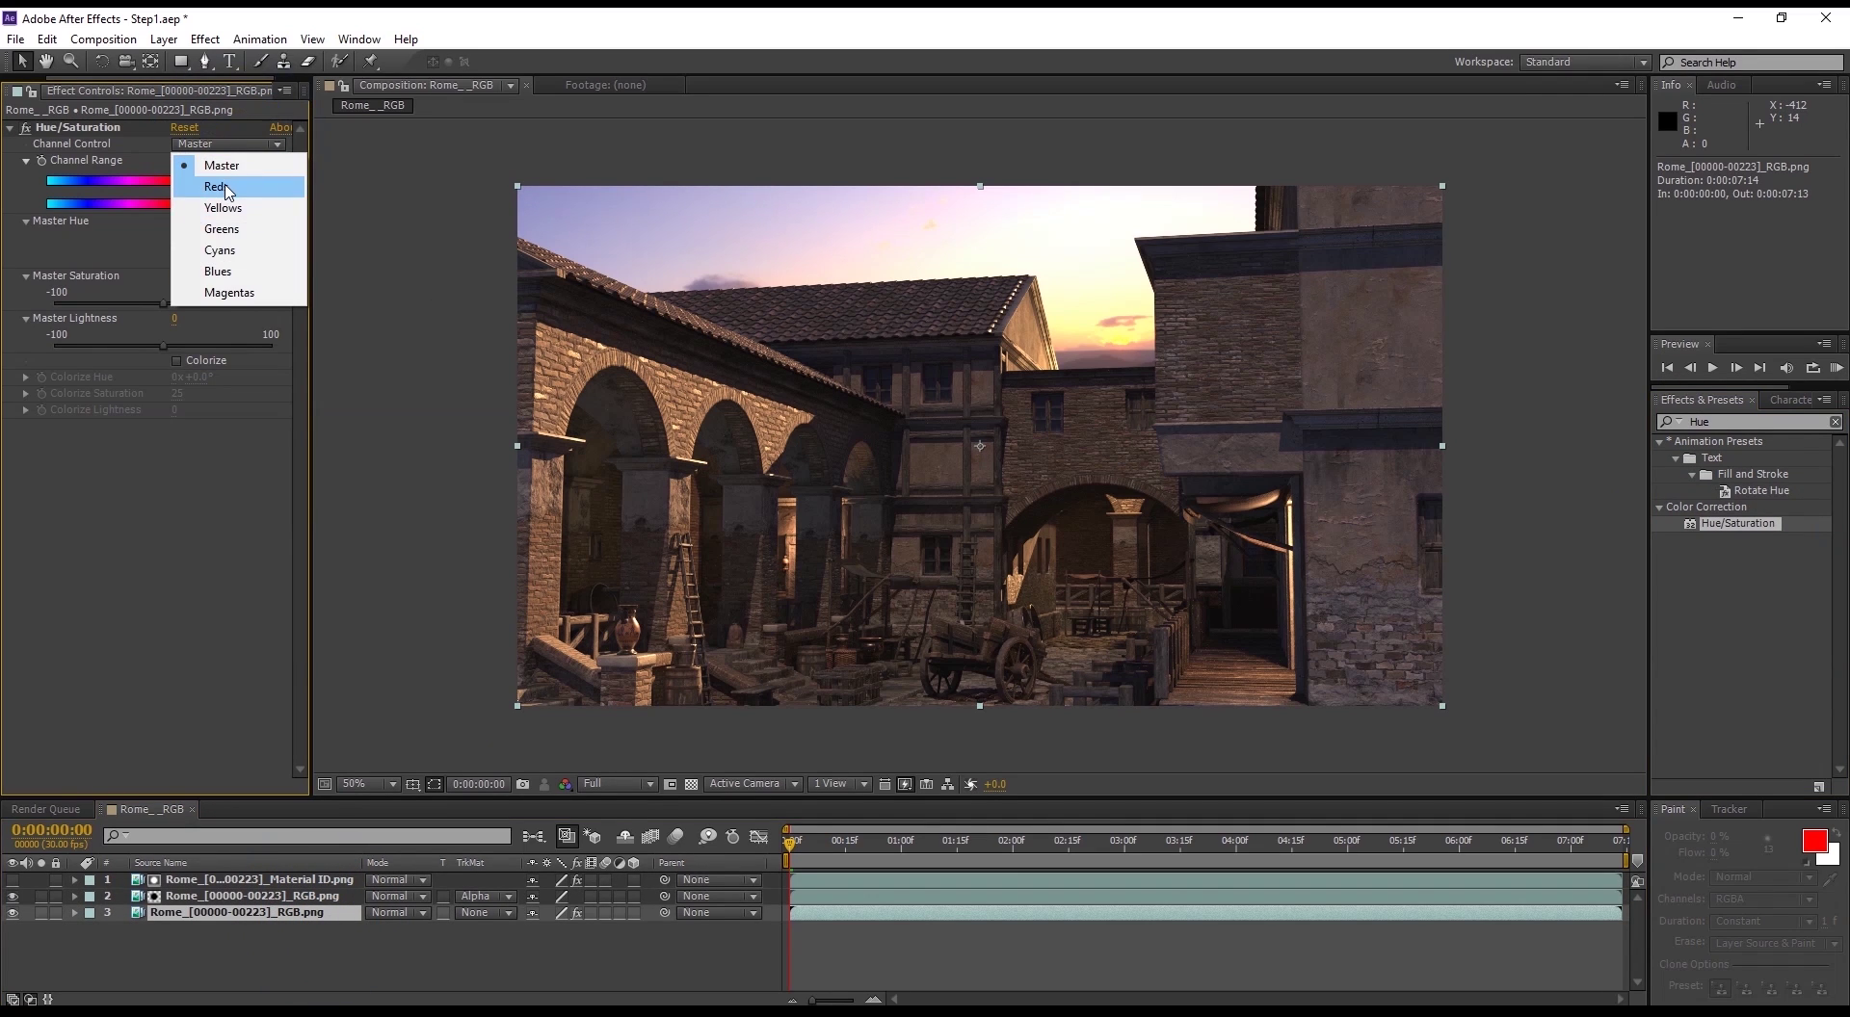
left_click(229, 185)
mouse_move(192, 221)
left_mouse_down()
mouse_move(256, 222)
mouse_move(164, 223)
mouse_move(233, 225)
mouse_move(200, 231)
left_mouse_up()
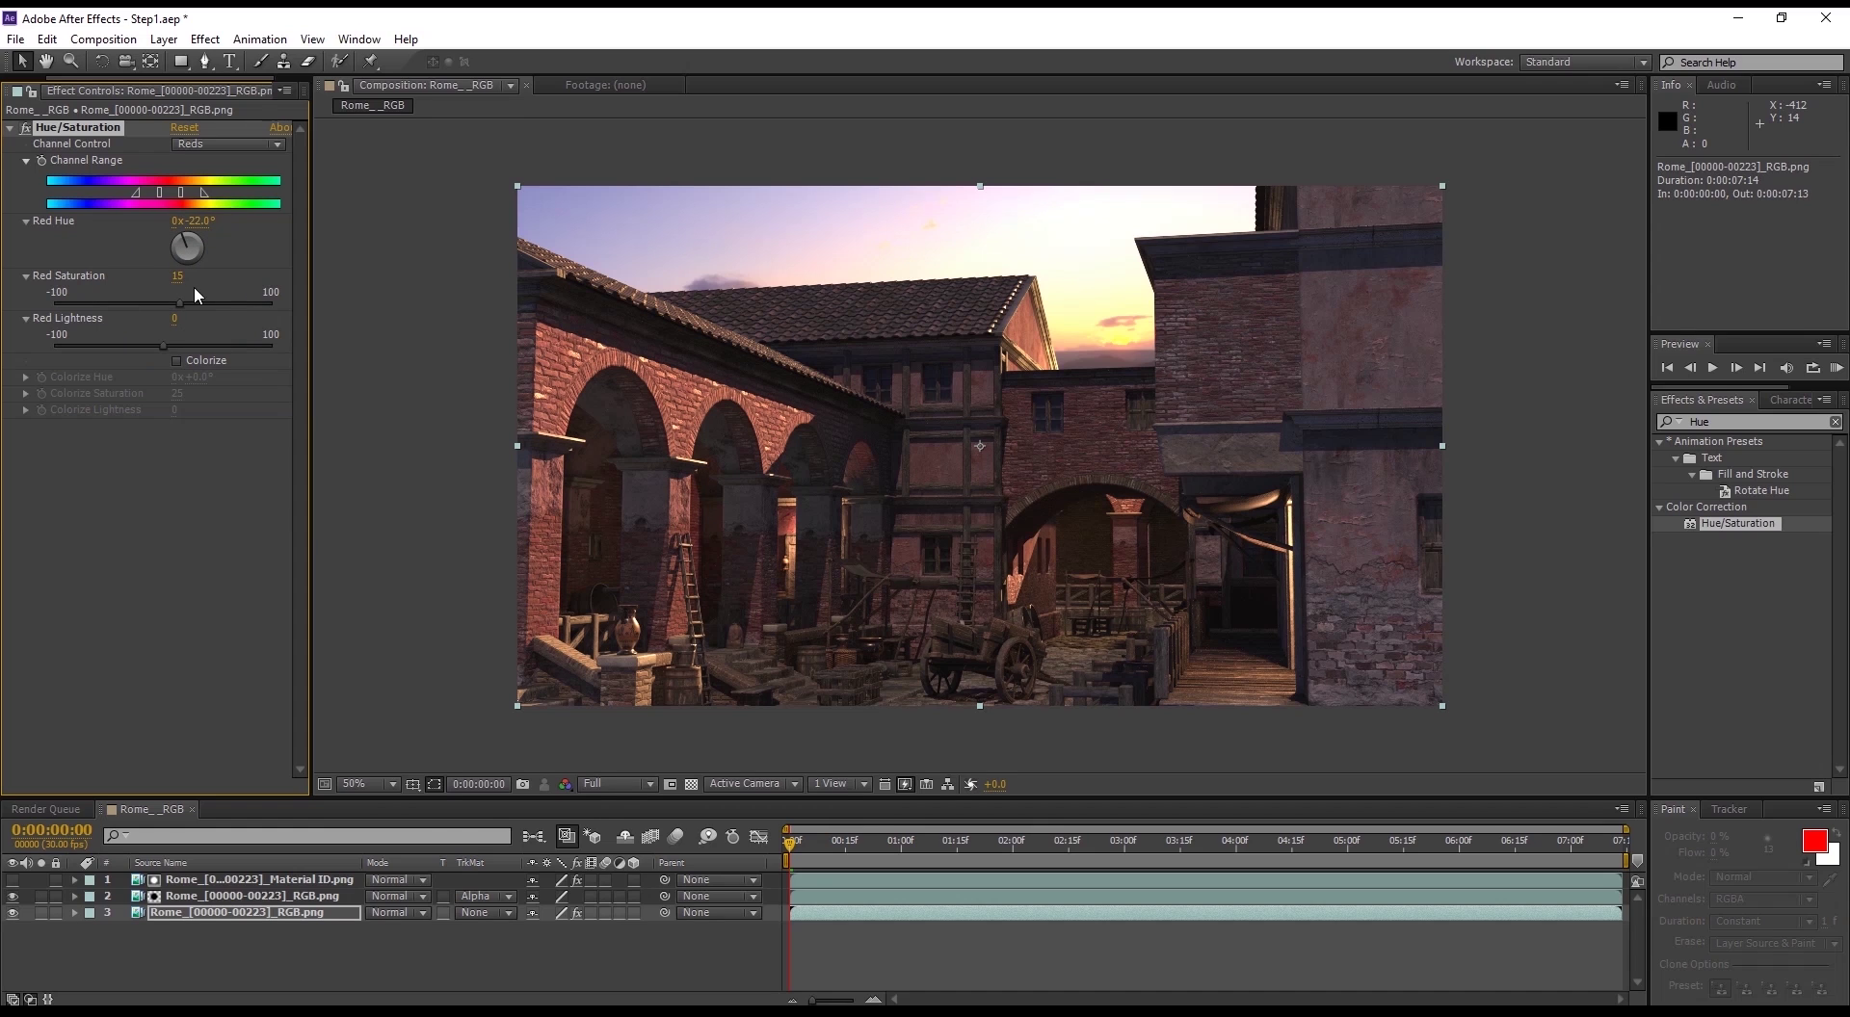
mouse_move(192, 316)
left_mouse_down()
mouse_move(106, 321)
mouse_move(192, 319)
left_mouse_up()
Step: Compare the walls with Hue/Saturation off and on, and scrub the timeline to check the recolored sequence
left_click(26, 129)
left_click(26, 129)
left_click_drag(835, 840, 776, 814)
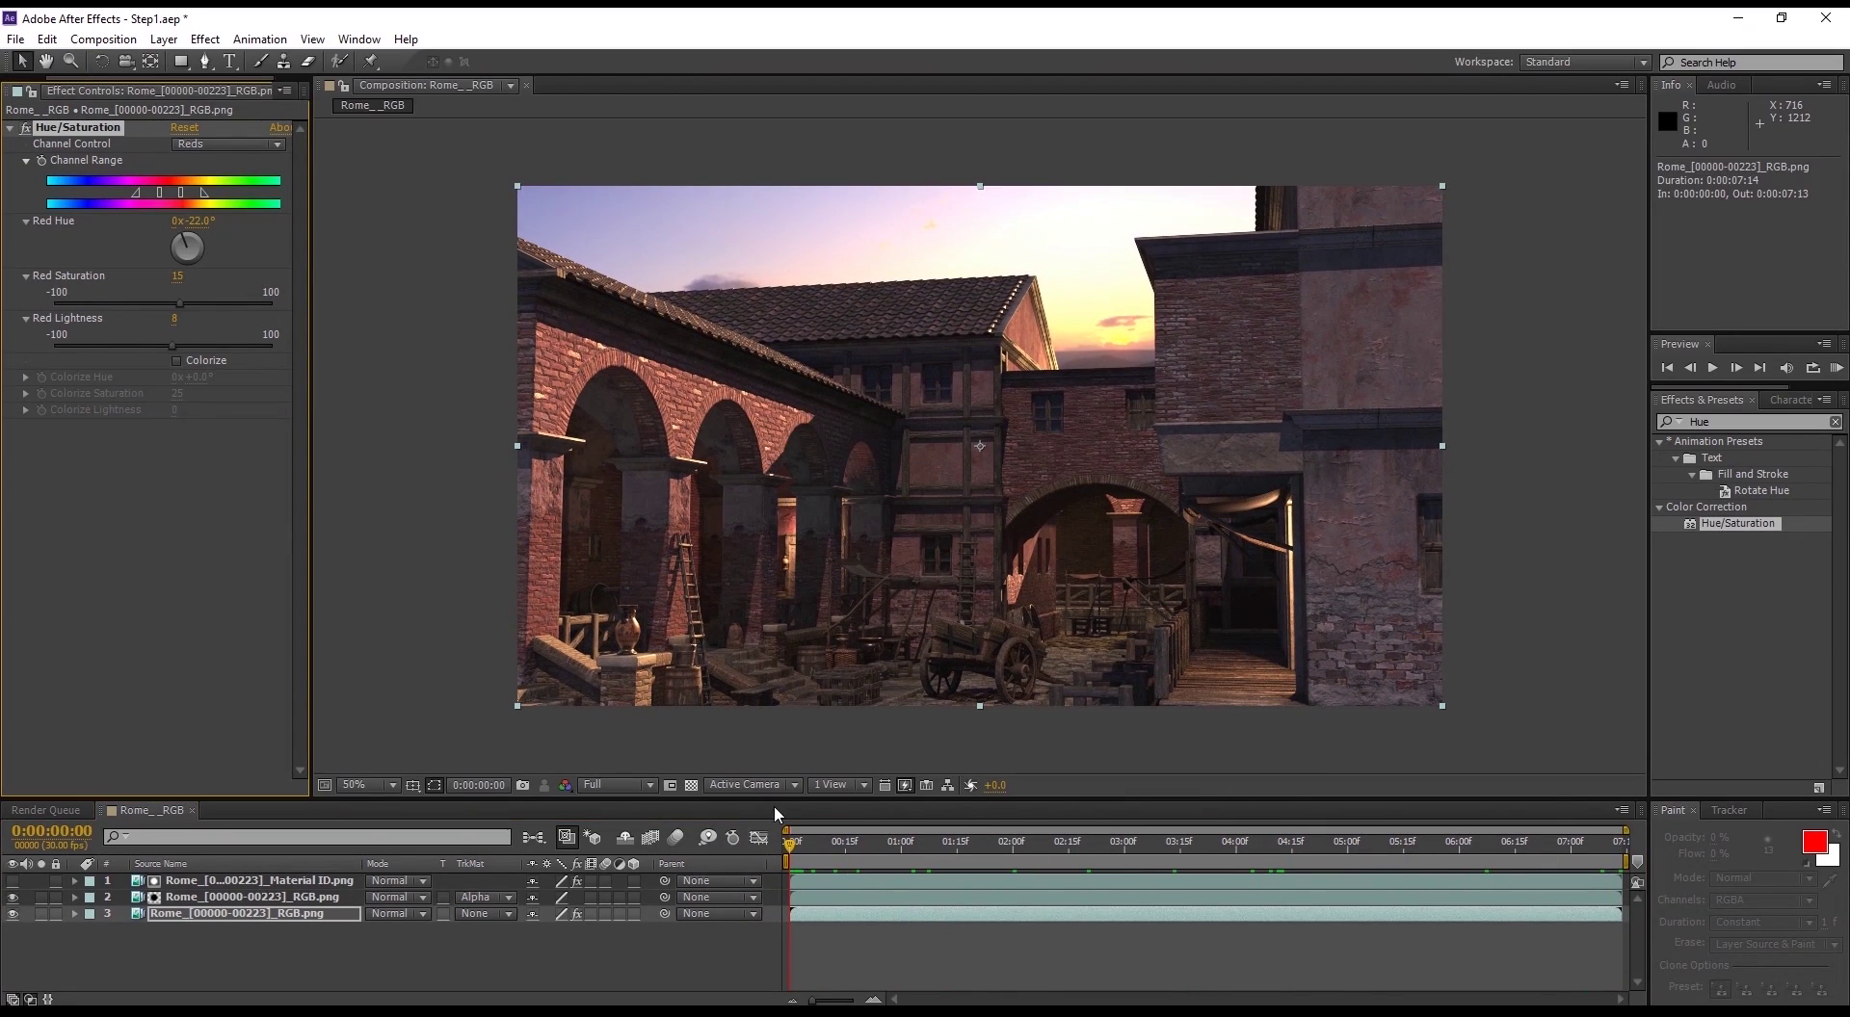
Step: Import the ambient occlusion render of frame 00000 from the Render folder as a PNG sequence
left_click(27, 90)
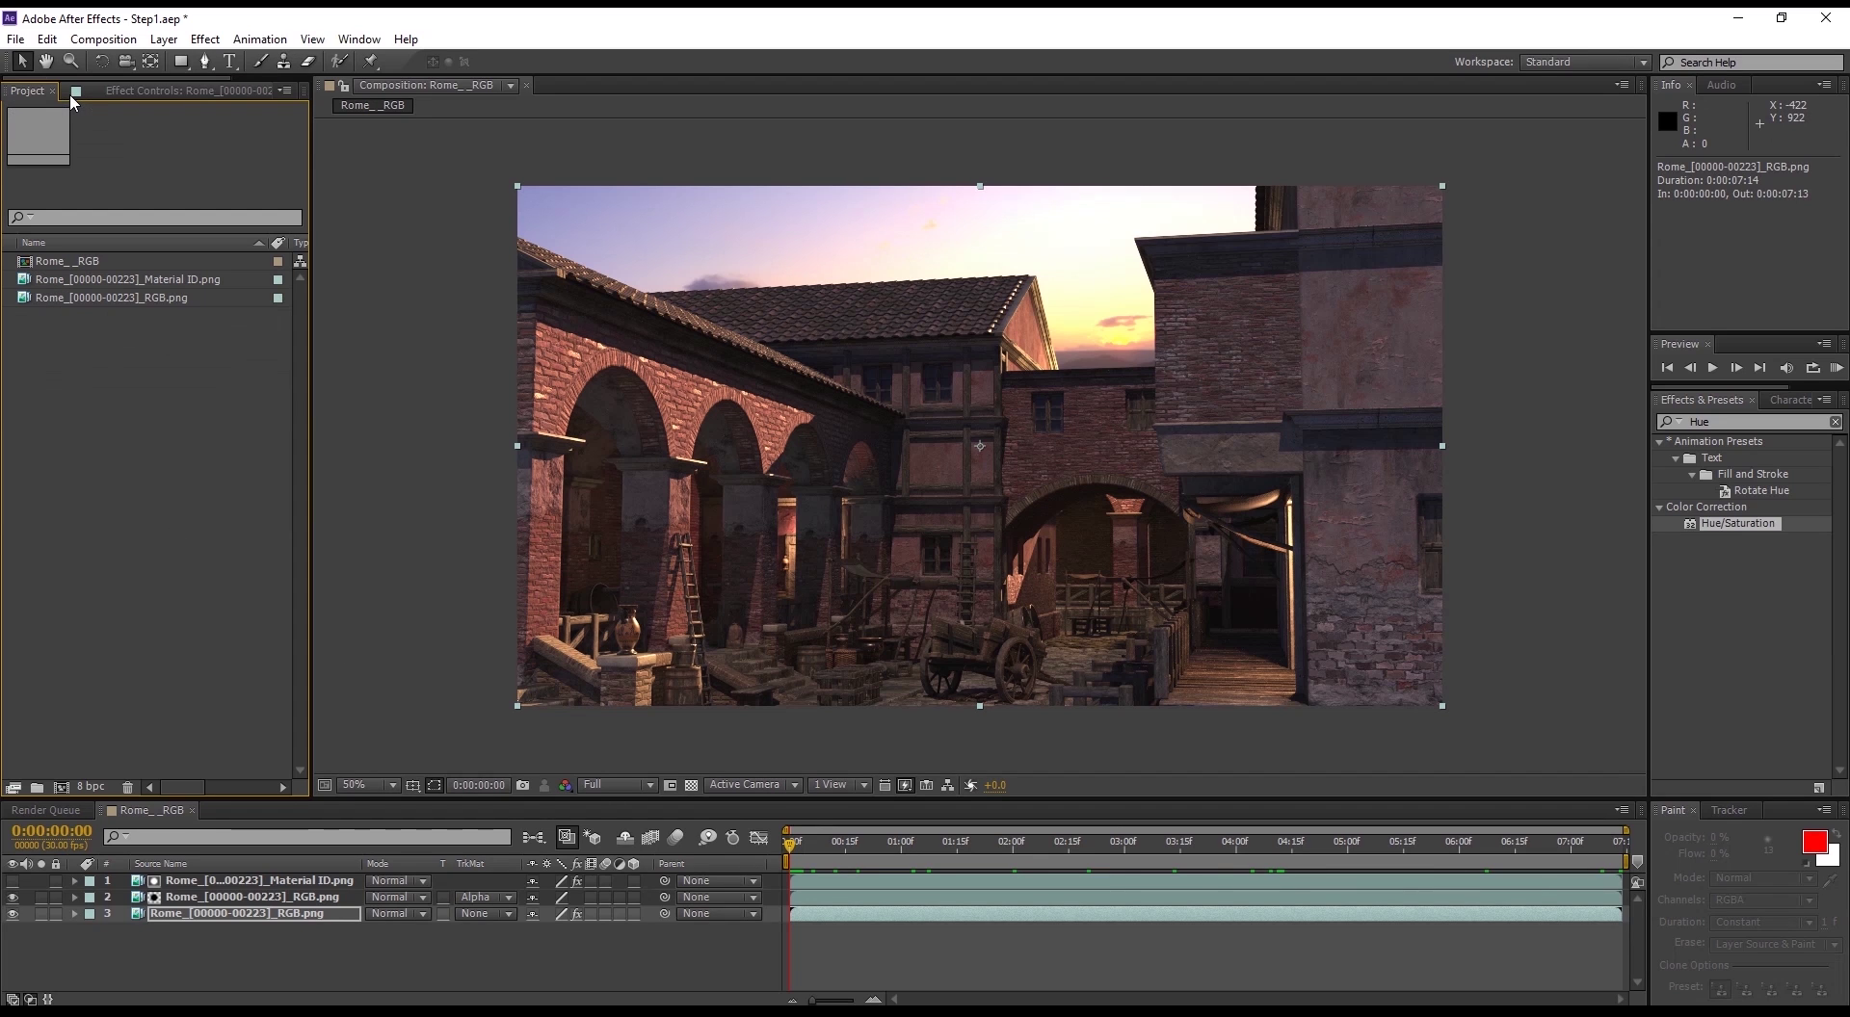
double_click(100, 347)
left_click(774, 285)
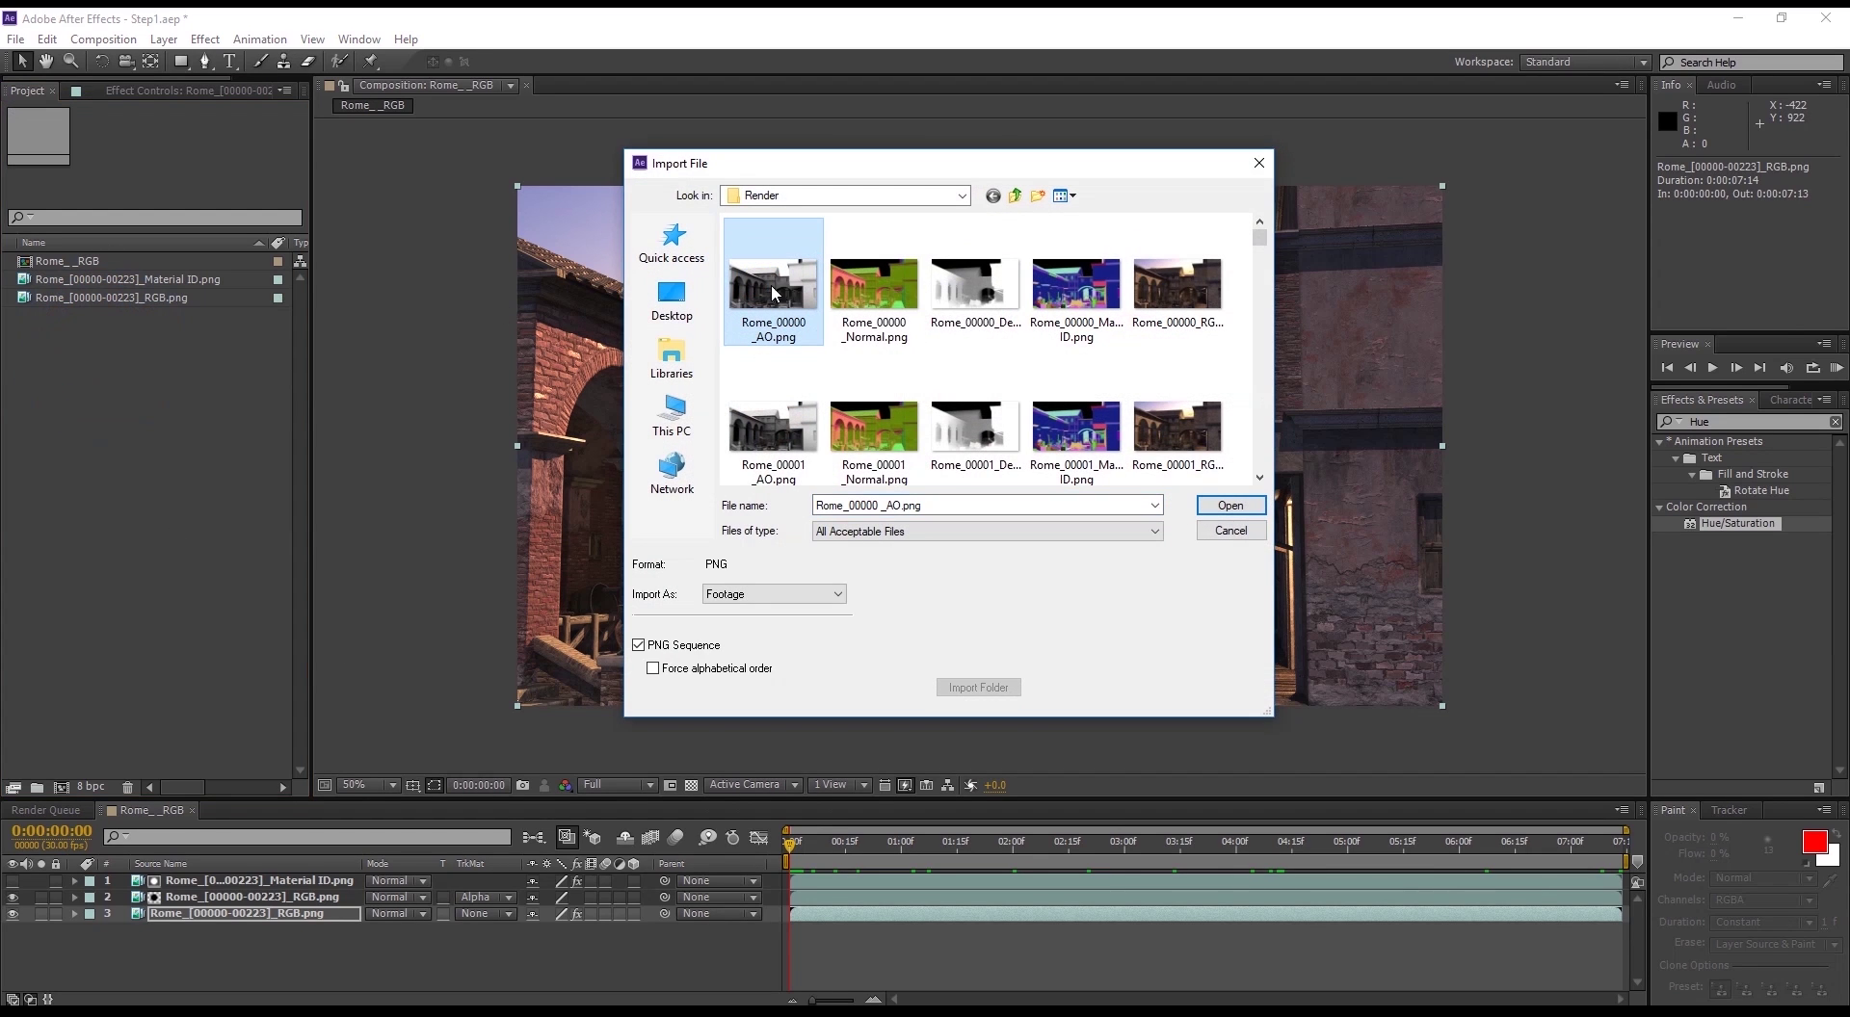
left_click(1242, 509)
Step: Place the AO sequence above all layers in the composition and set its blending mode to Multiply
left_click_drag(154, 279, 391, 848)
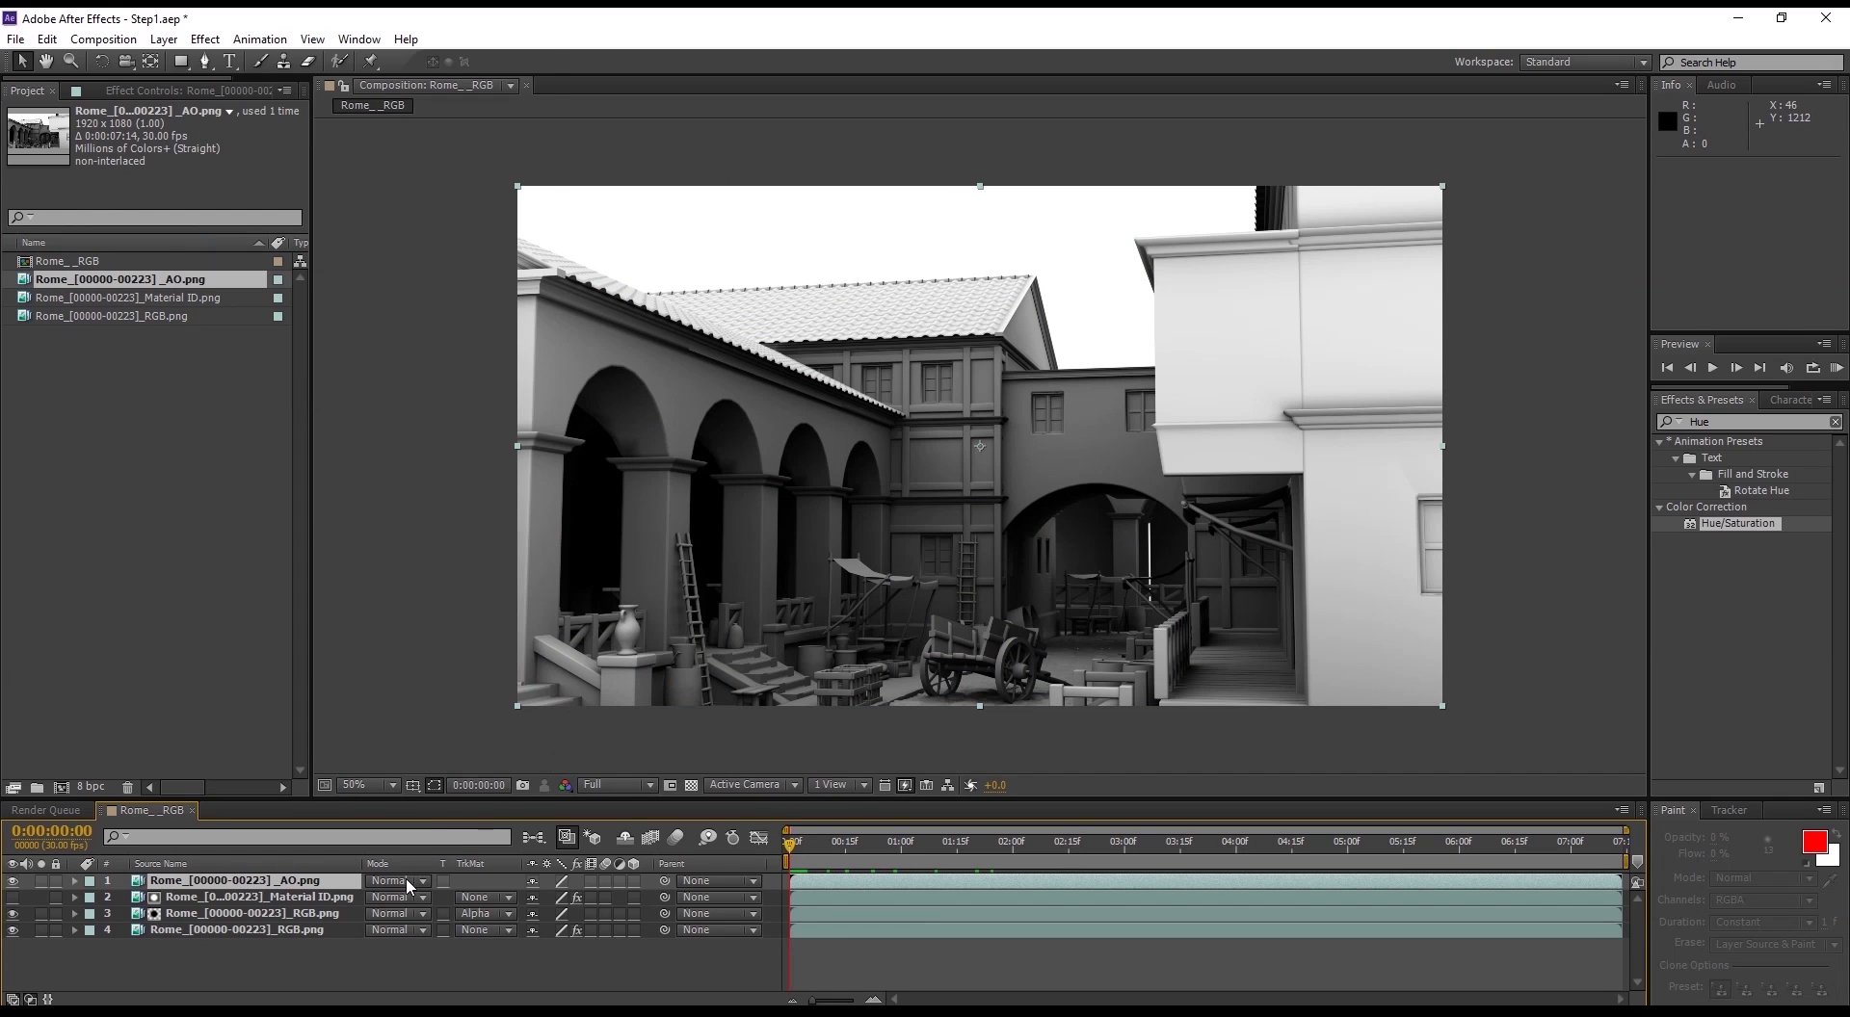
left_click(408, 885)
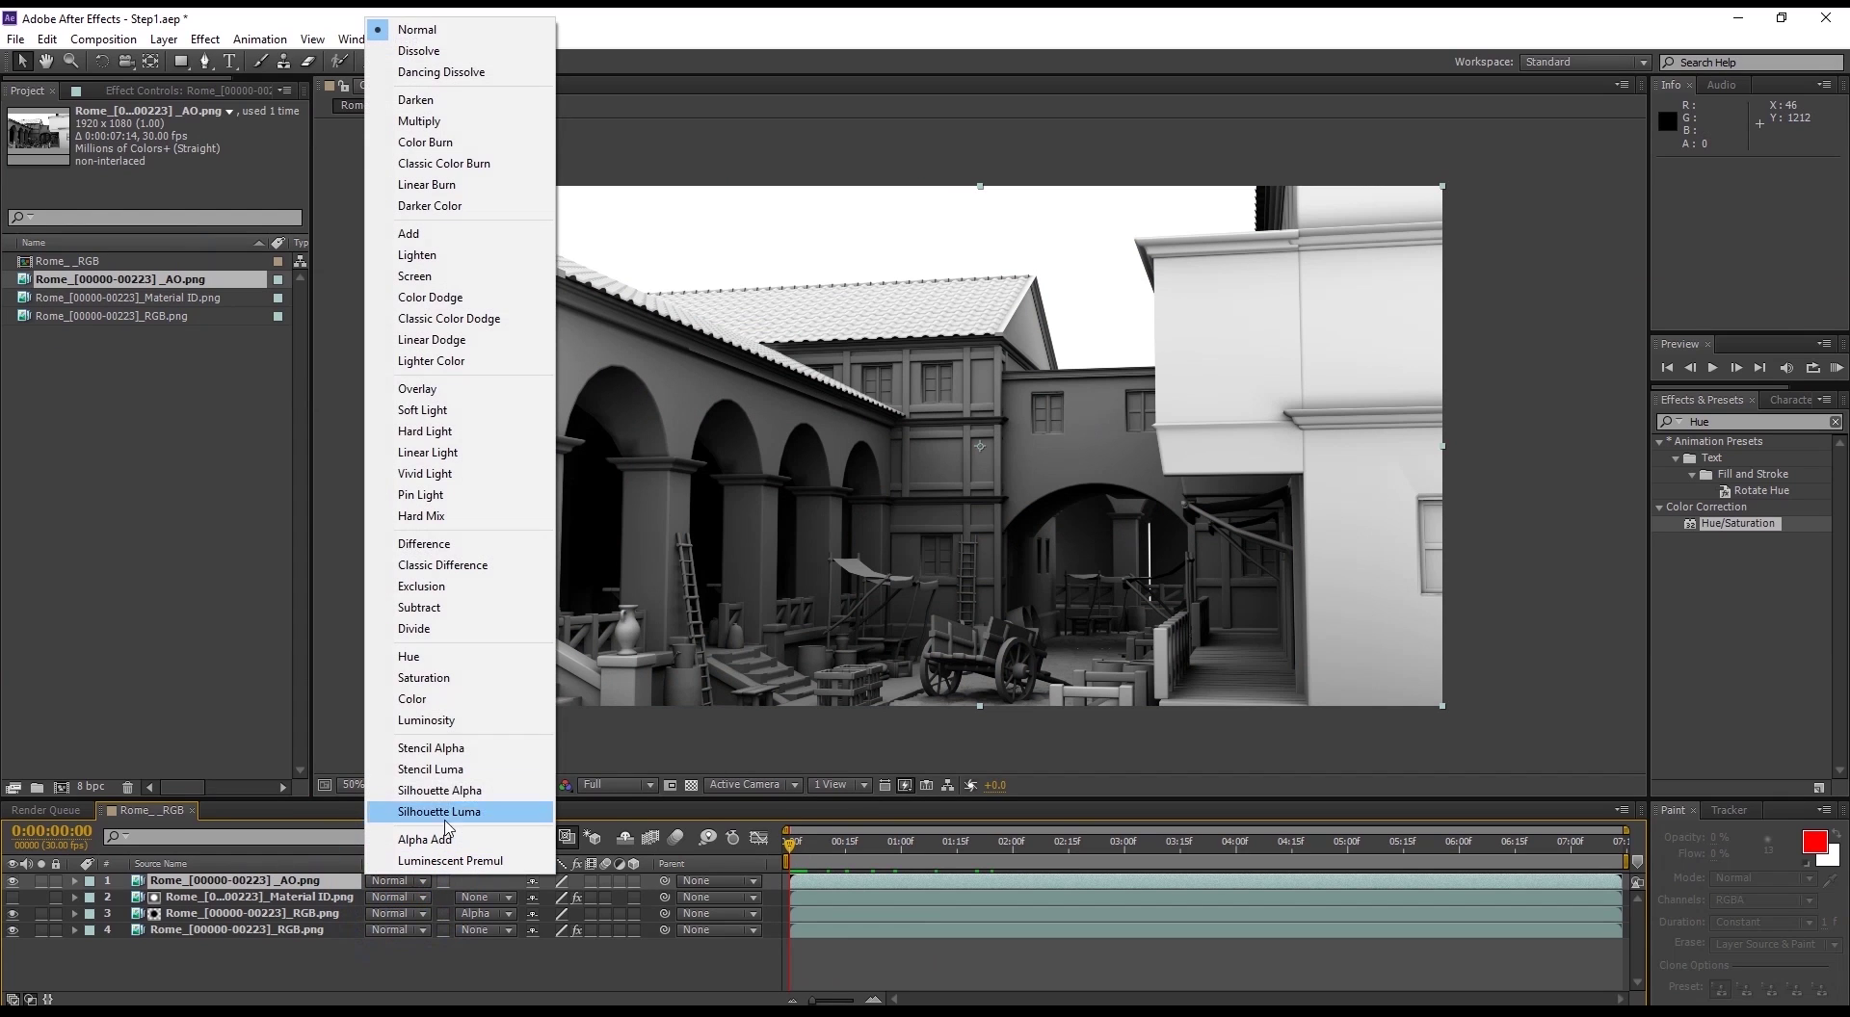
left_click(409, 122)
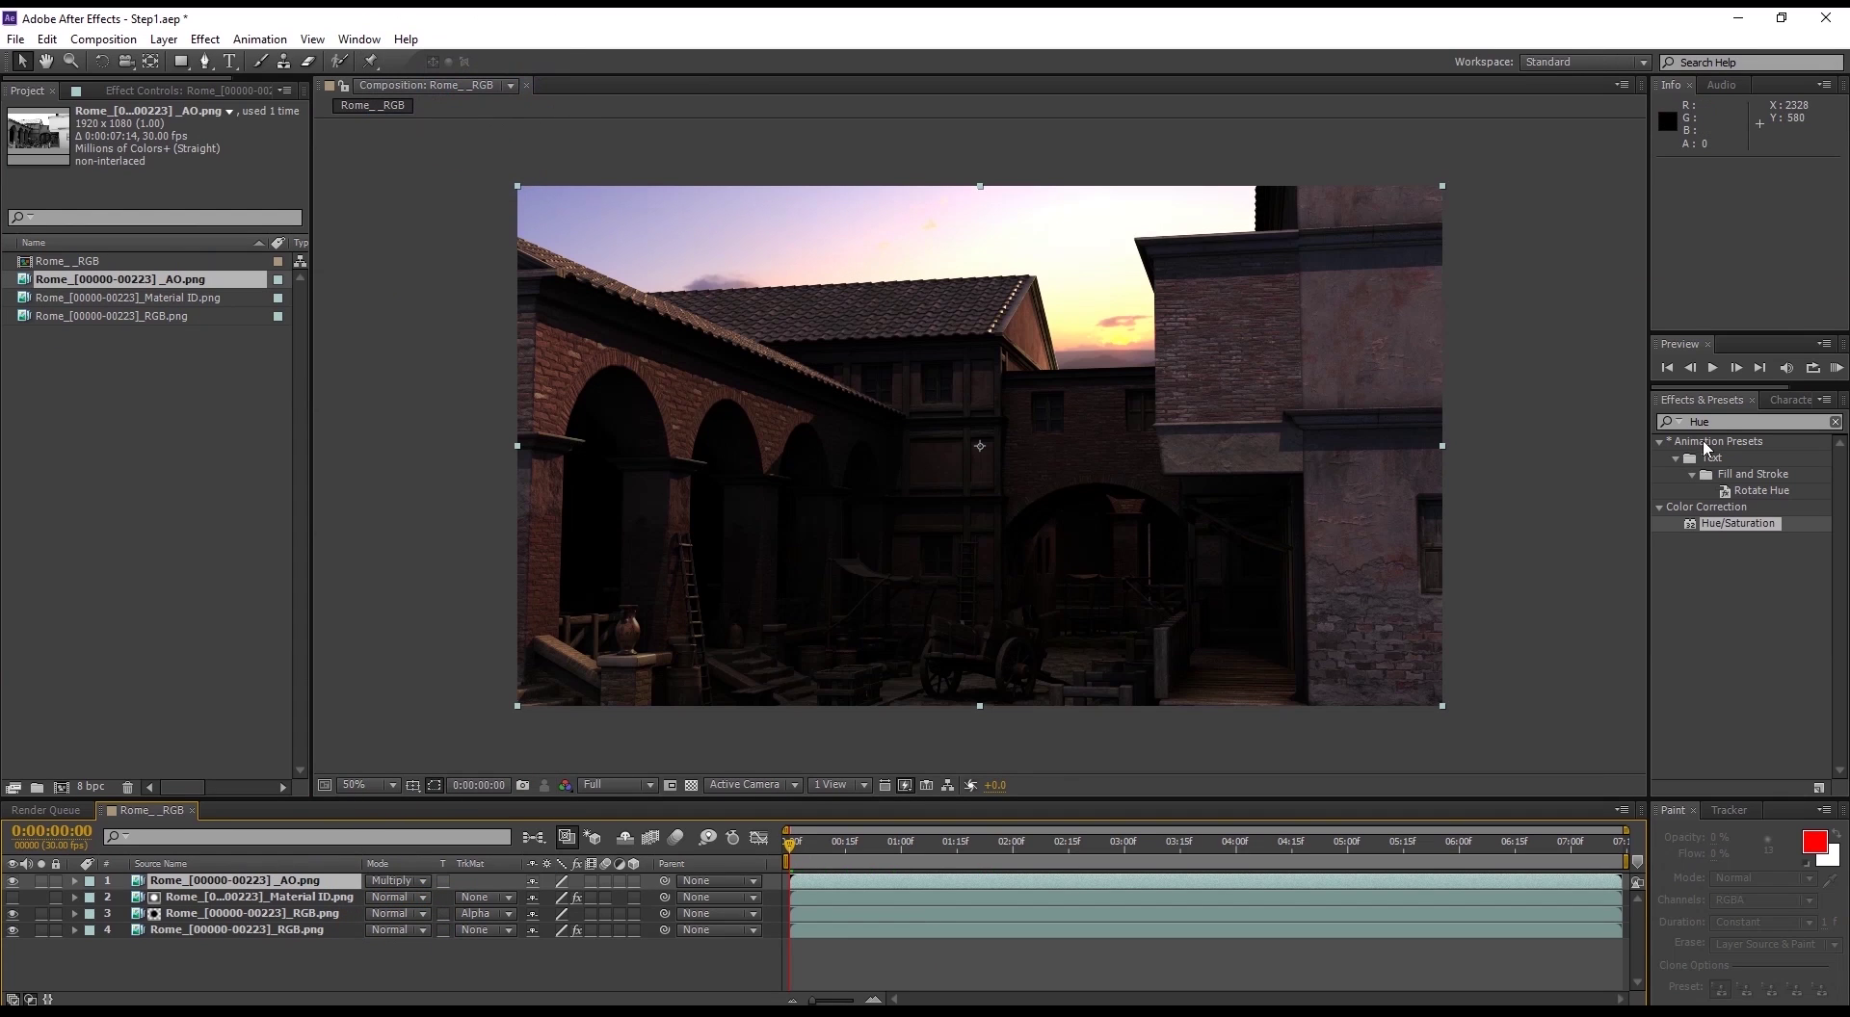
Step: Apply Curves to the AO layer, pull the RGB curve's white point in to about 30% of the input range, and scrub through the sequence
left_click(1735, 422)
type("Curve")
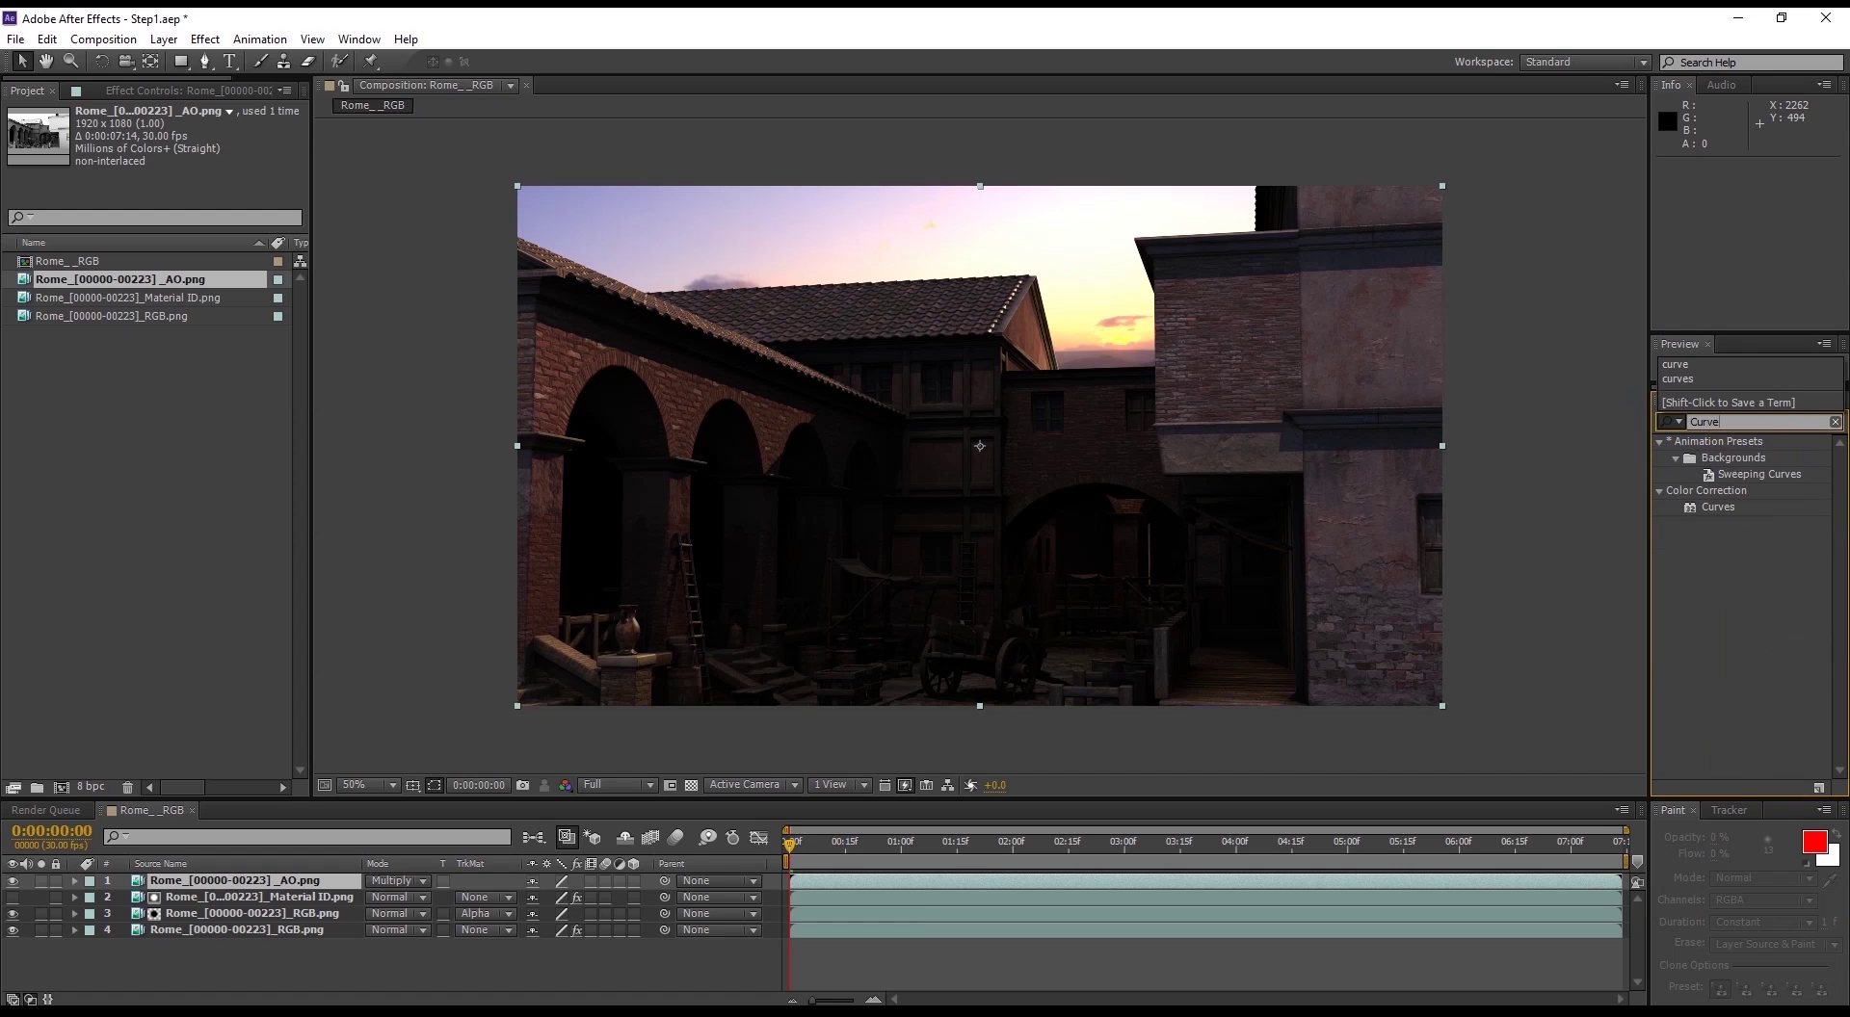
left_click_drag(1763, 504, 287, 885)
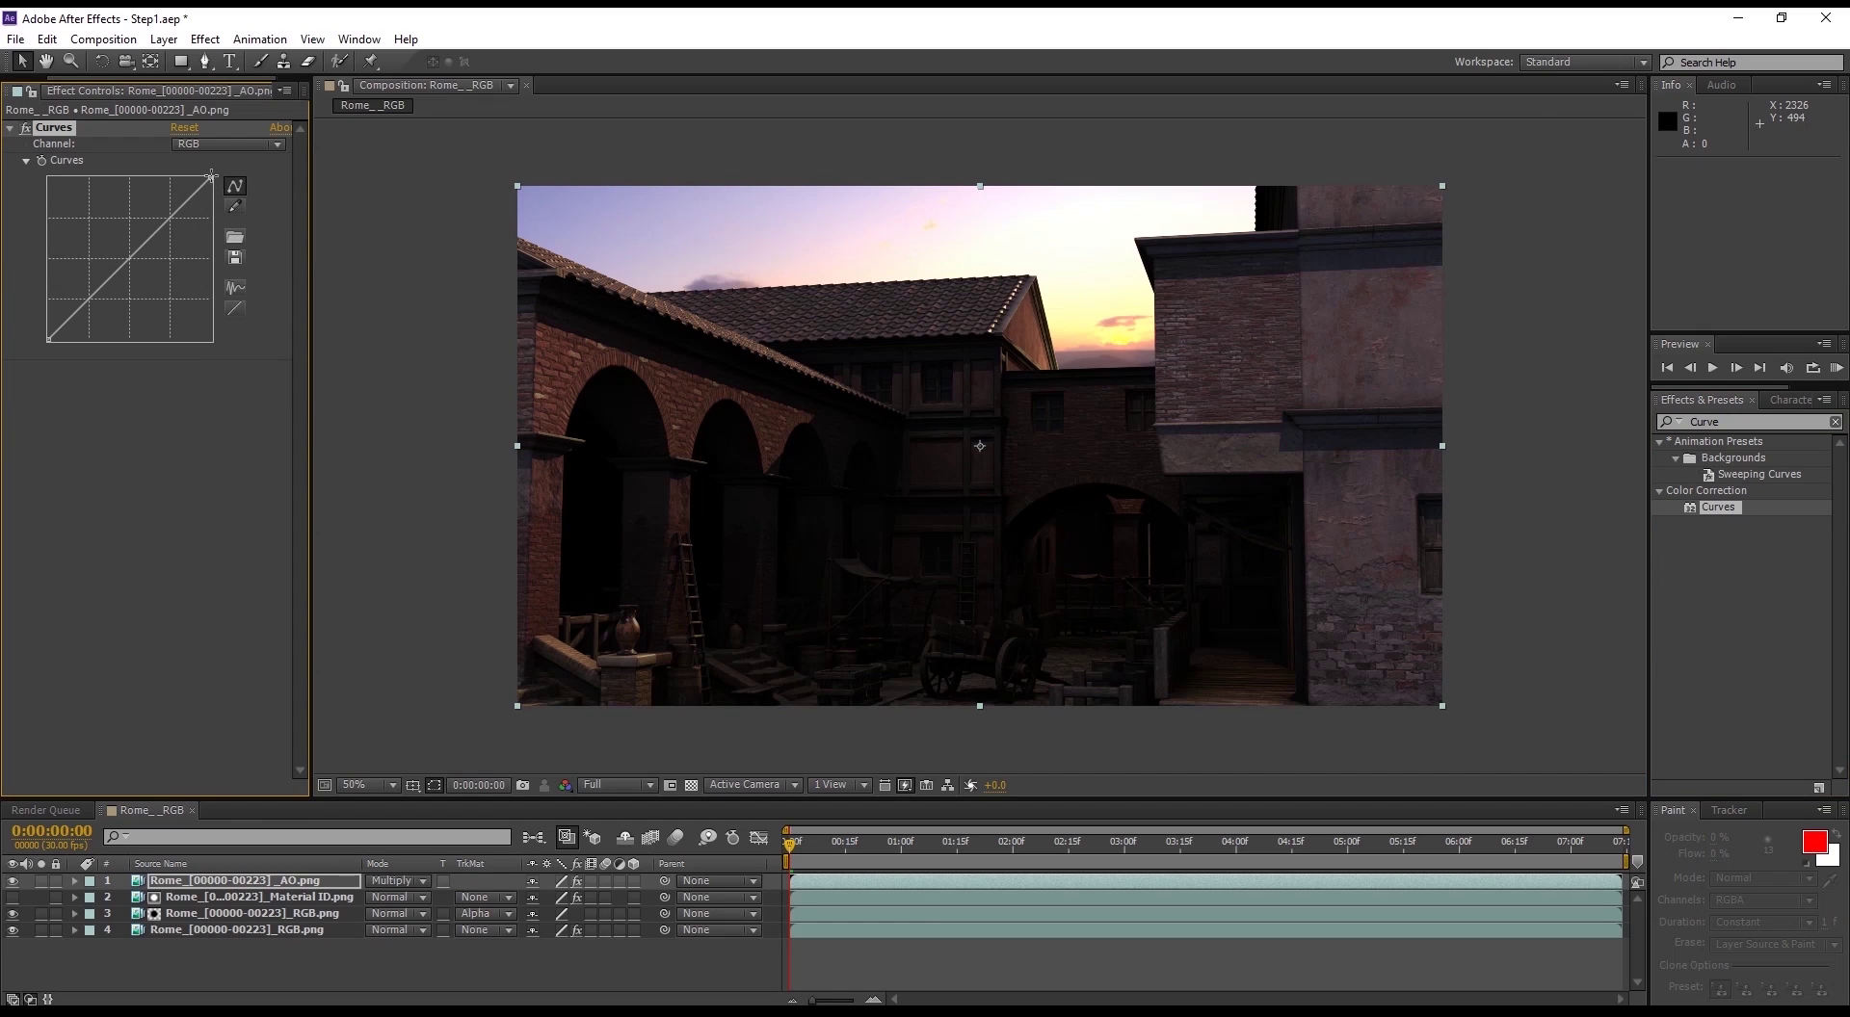
left_click_drag(212, 177, 93, 175)
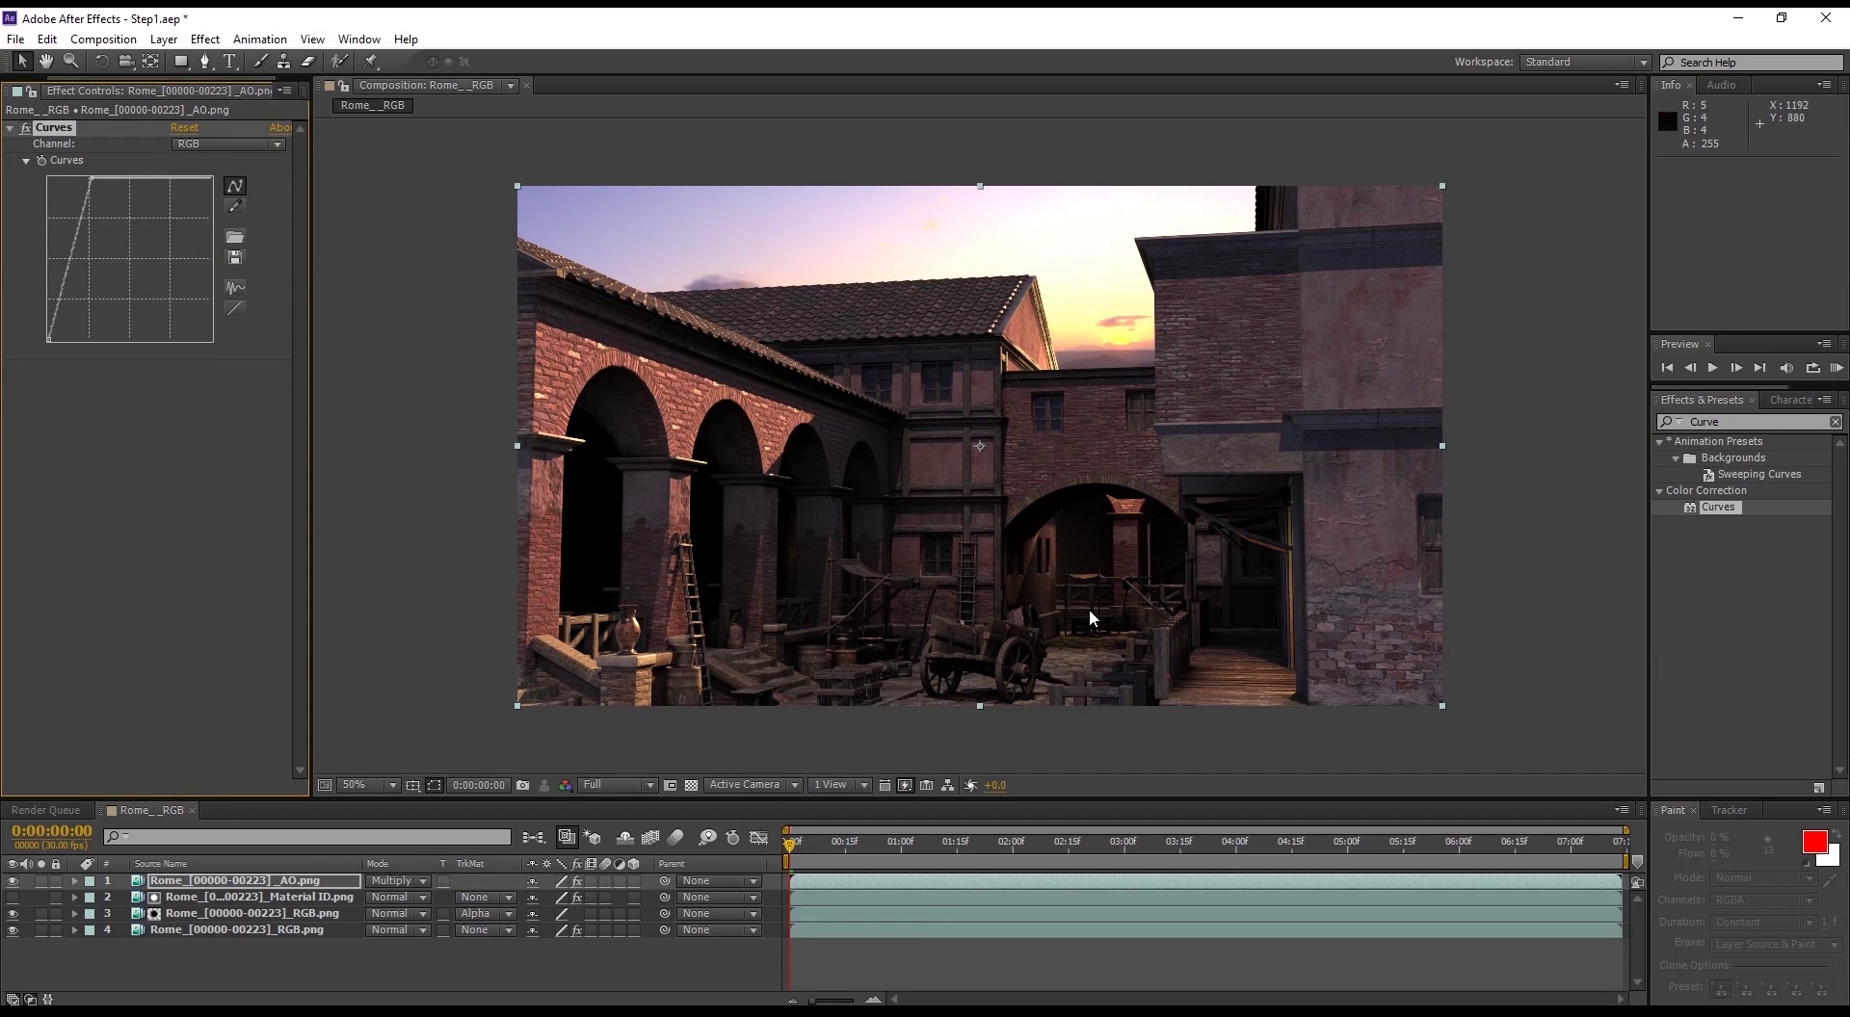
mouse_move(91, 182)
left_mouse_down()
mouse_move(60, 190)
mouse_move(101, 176)
left_mouse_up()
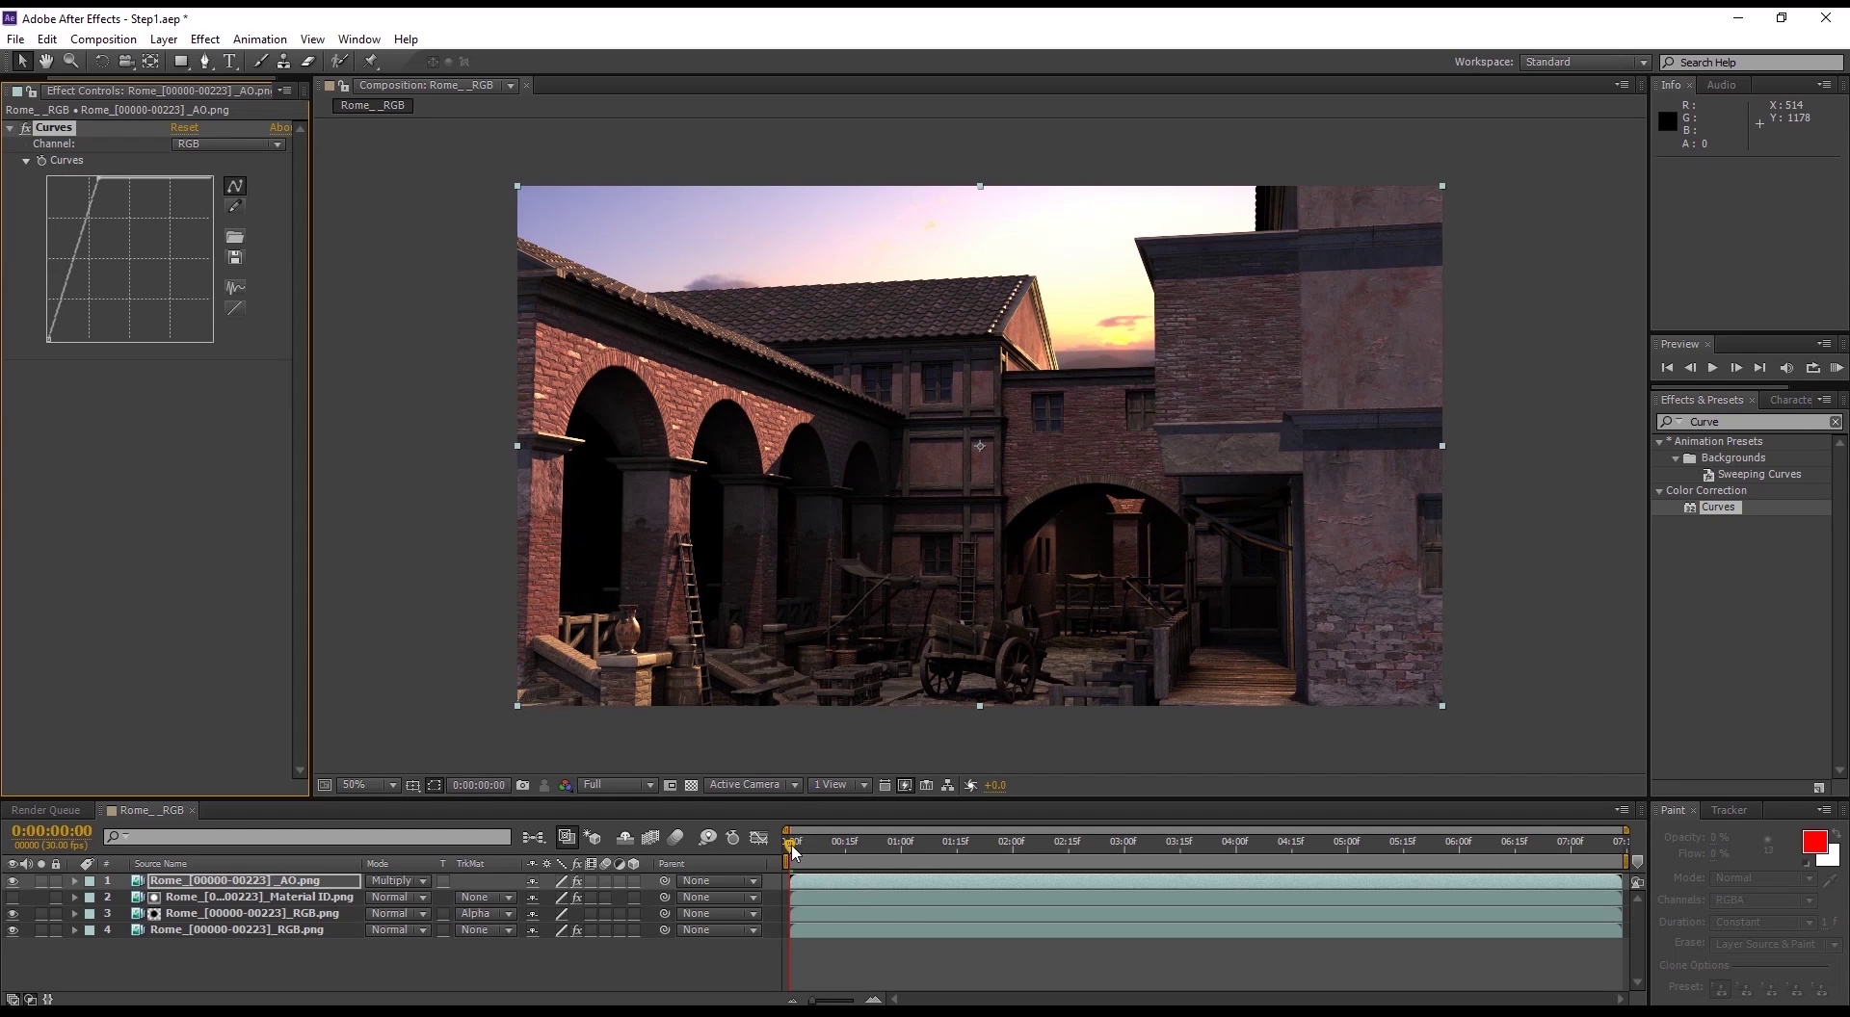
left_click_drag(791, 843, 696, 808)
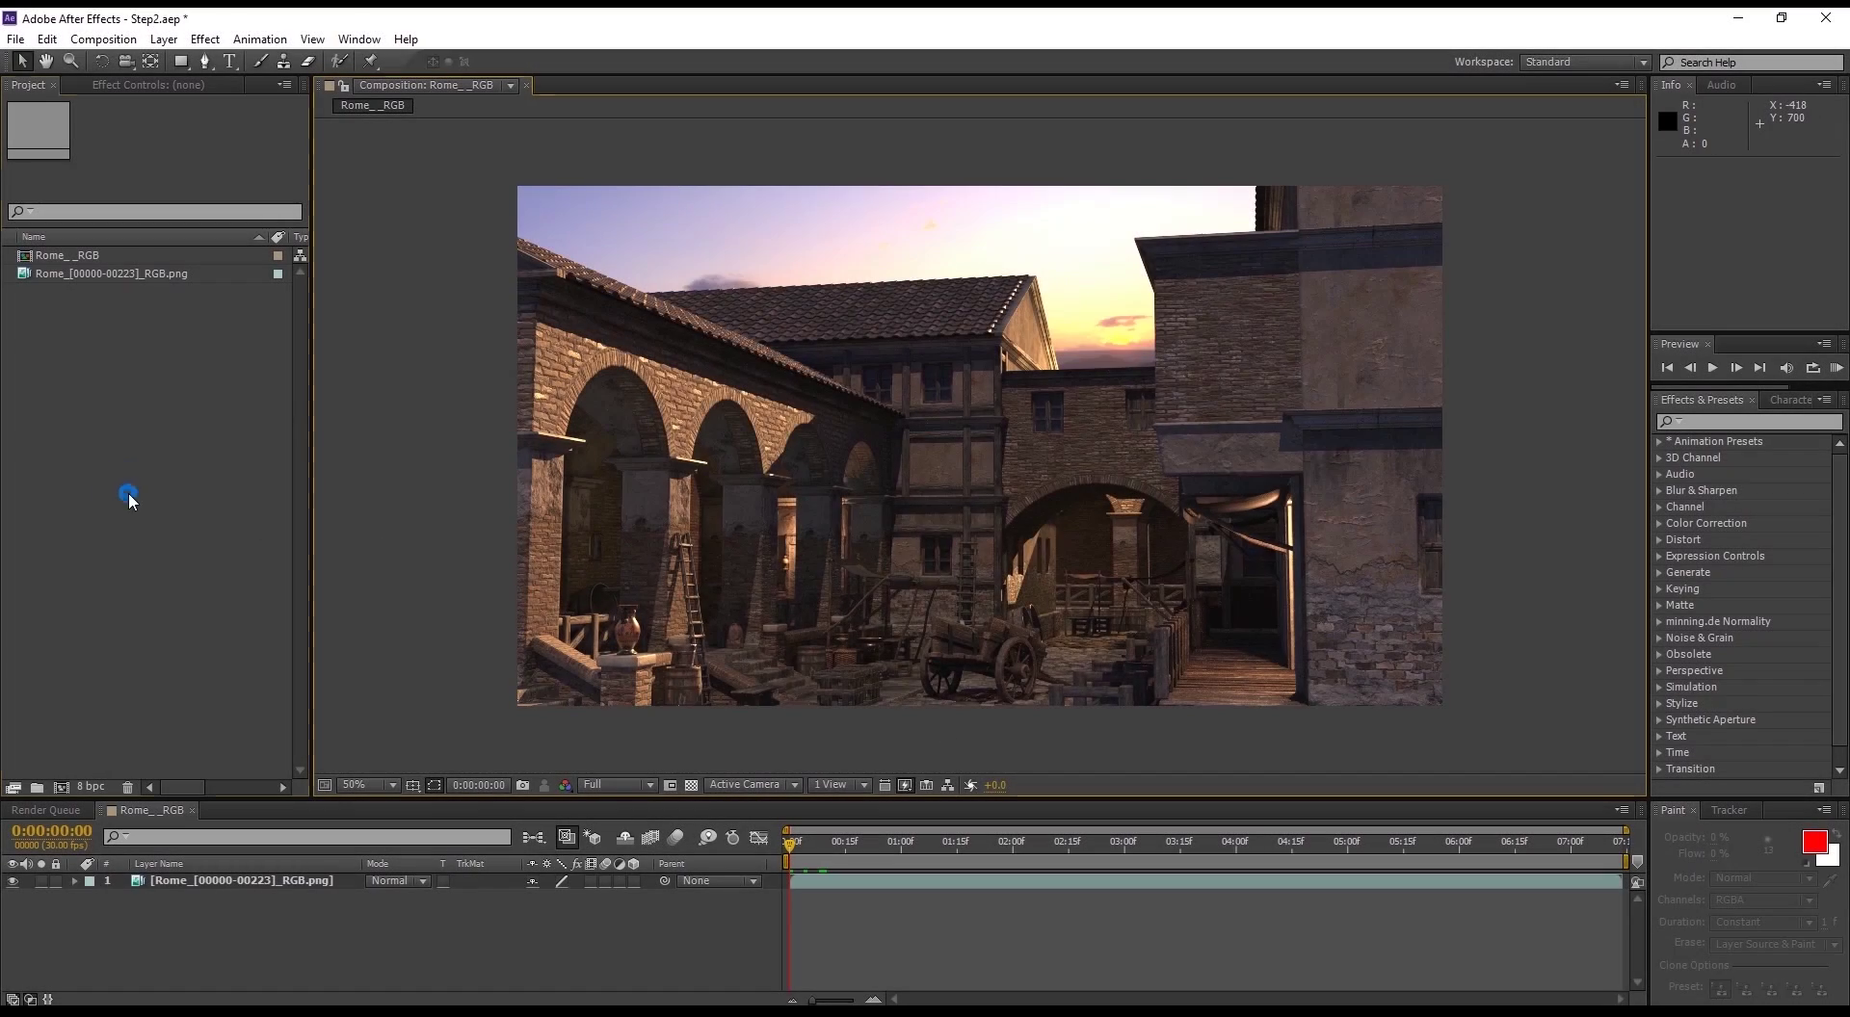
Step: Import the Depth render of frame 00000 as a PNG sequence and place it above the RGB layer in the composition
double_click(130, 492)
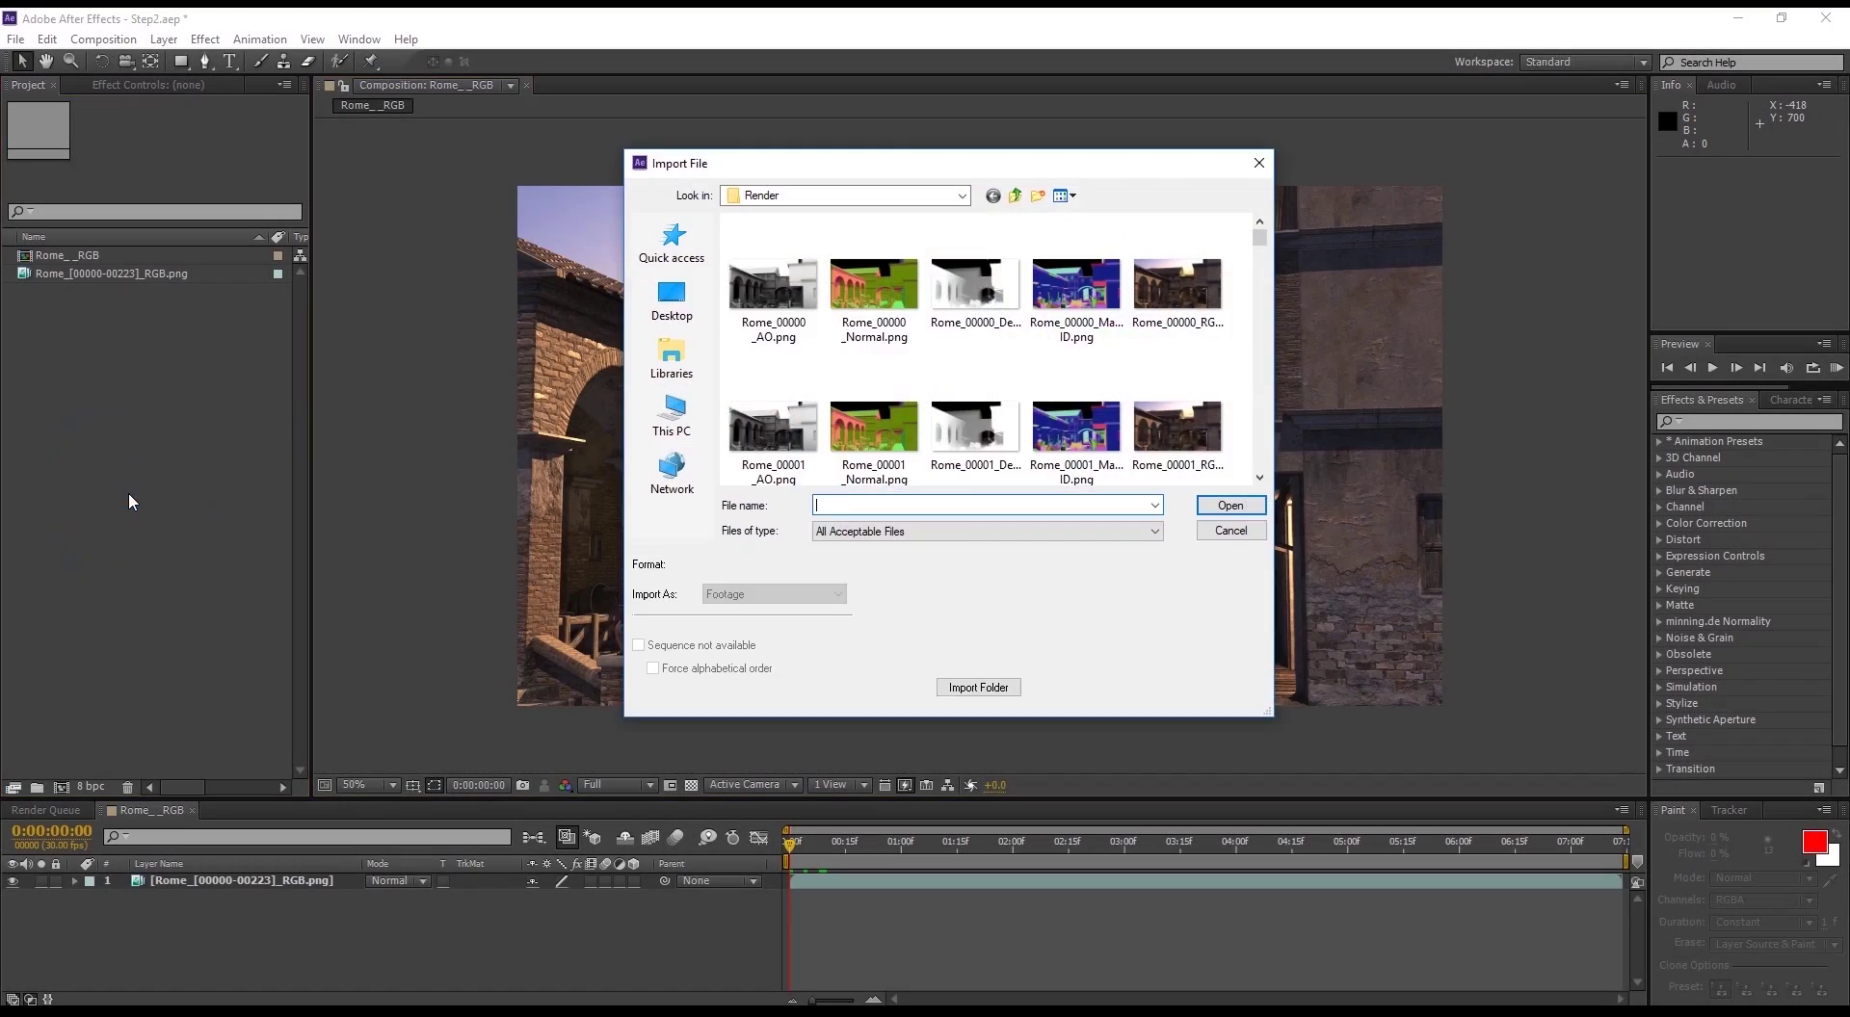
left_click(973, 289)
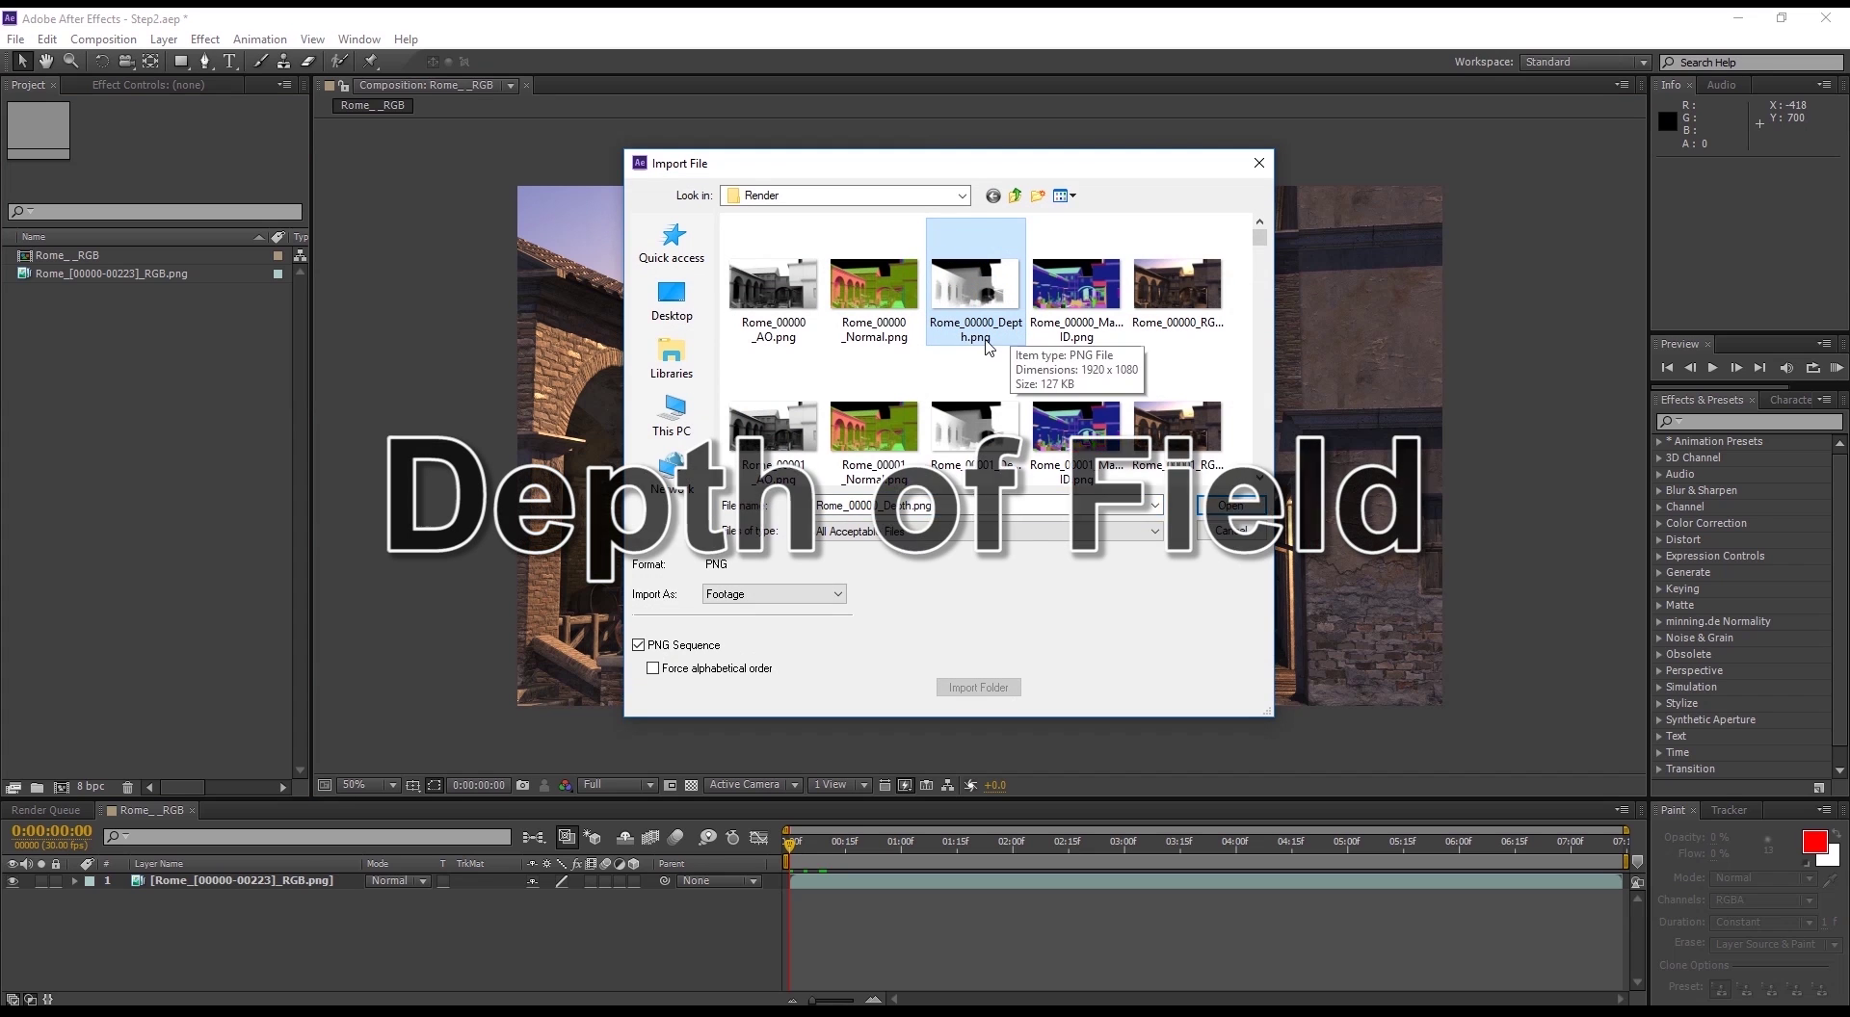
left_click(1228, 505)
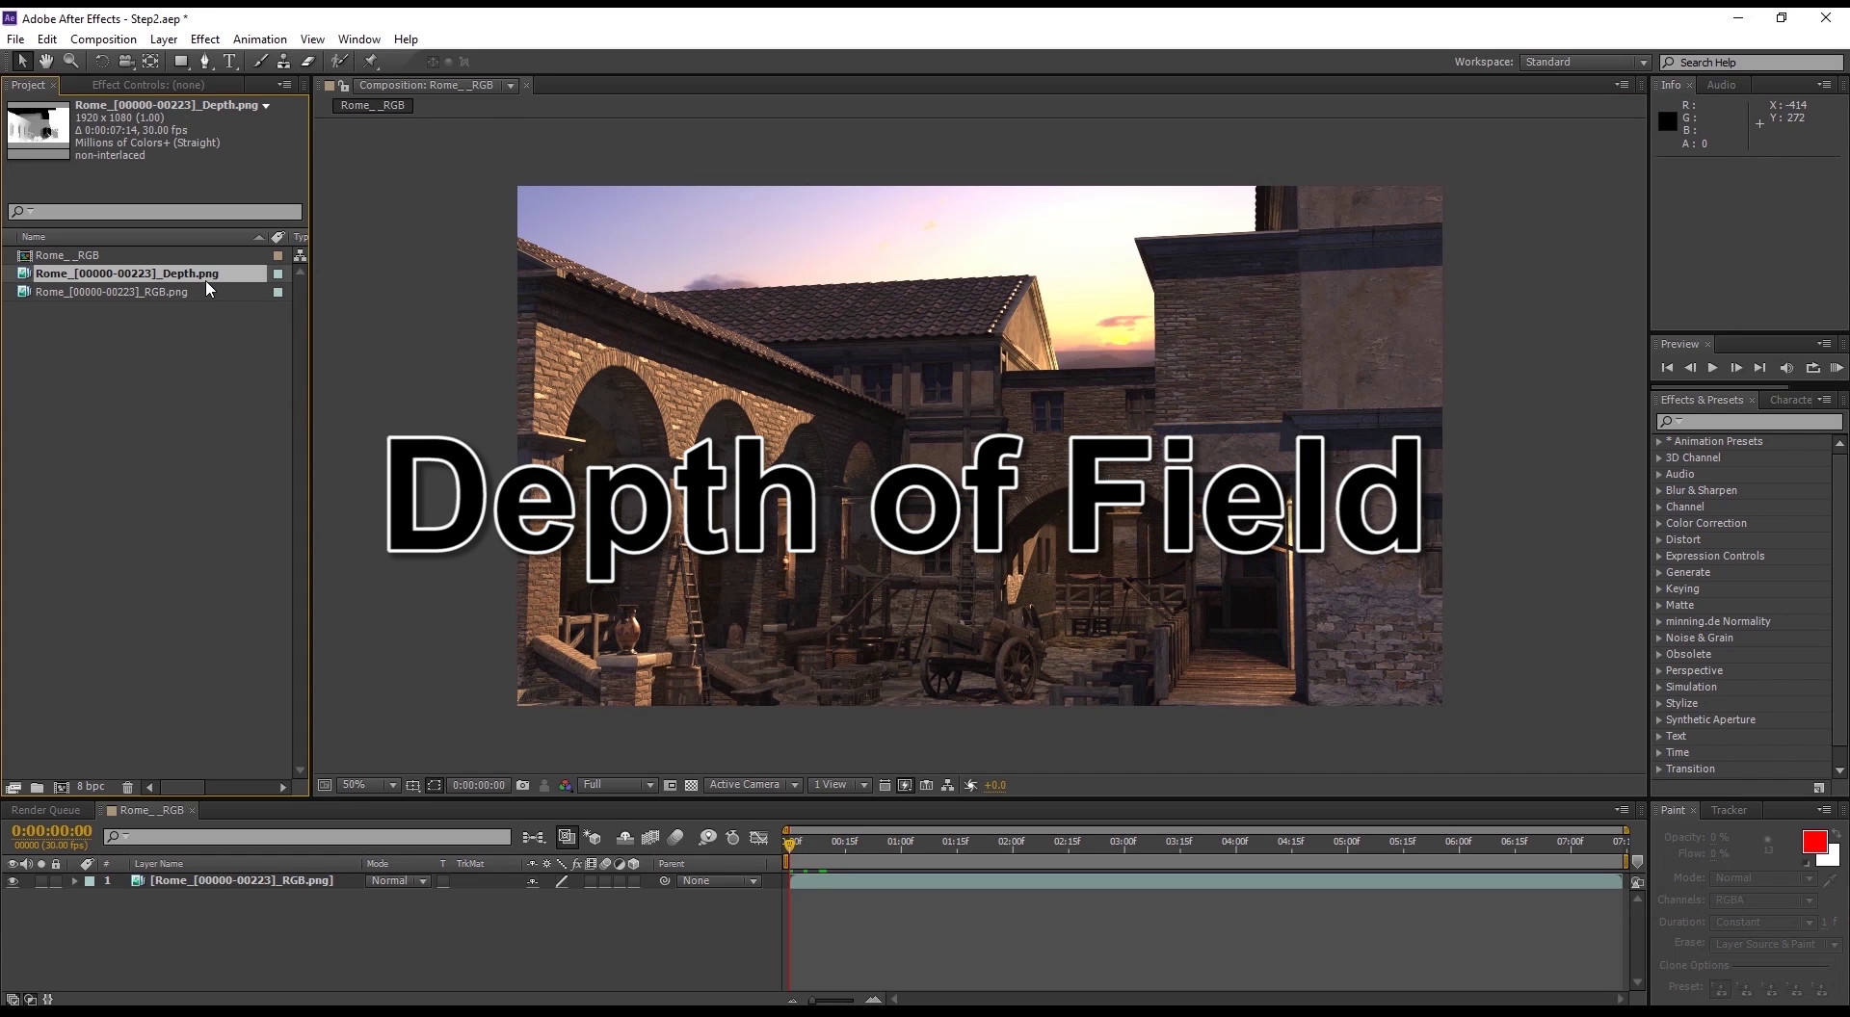
left_click_drag(207, 281, 328, 882)
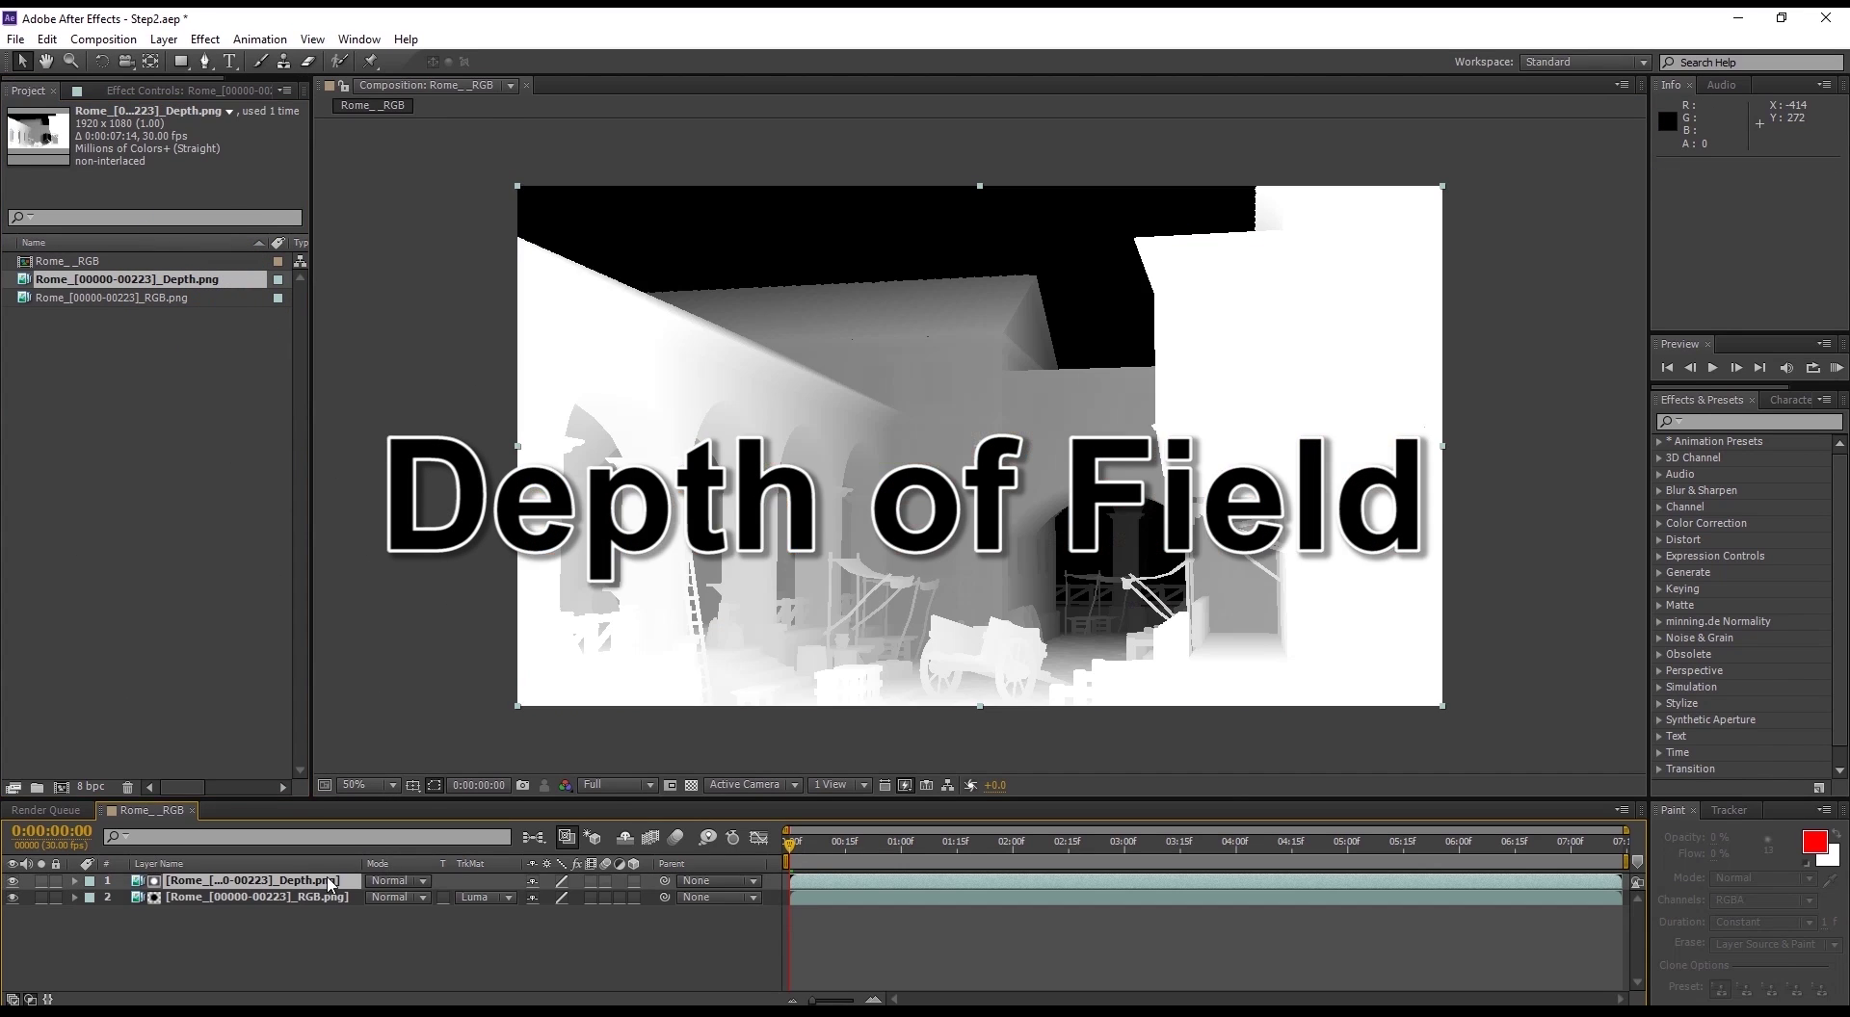
mouse_move(790, 845)
left_mouse_down()
mouse_move(1535, 846)
mouse_move(783, 848)
left_mouse_up()
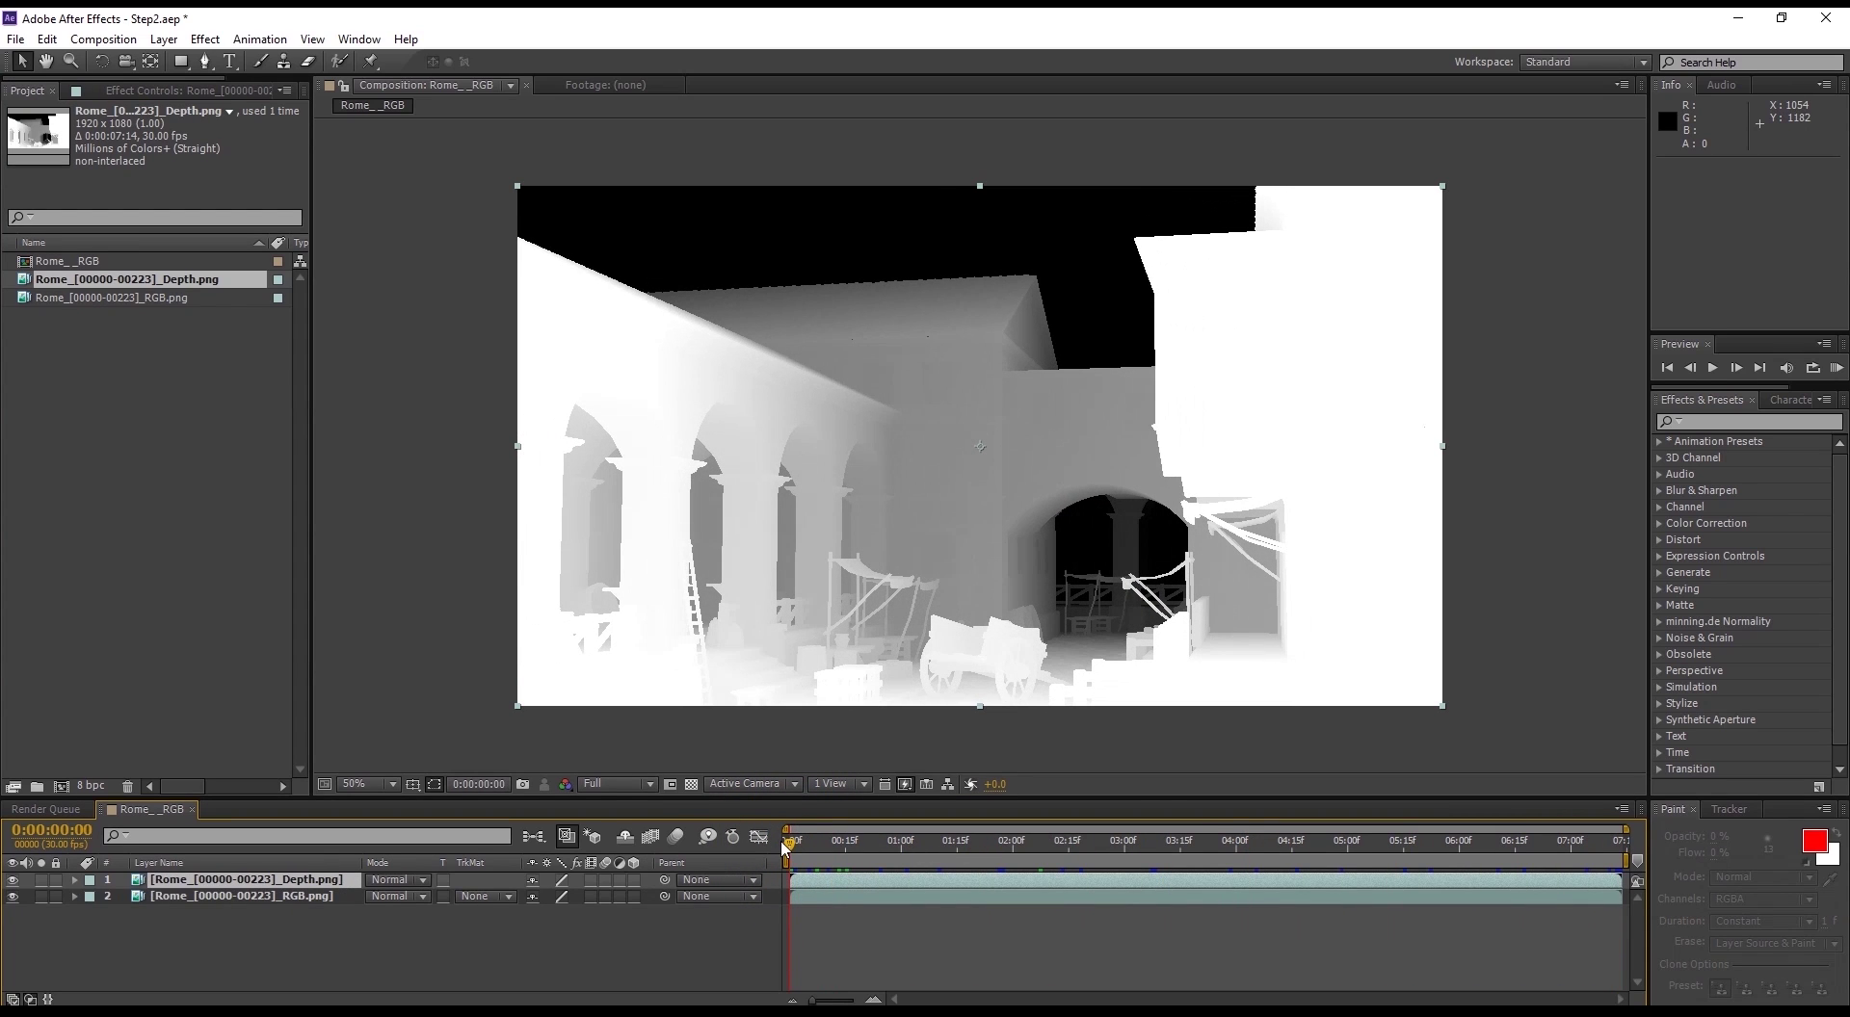
Step: Apply Levels to the Depth layer, try out its input black value, and reset the effect to its defaults
left_click(1798, 422)
type("level")
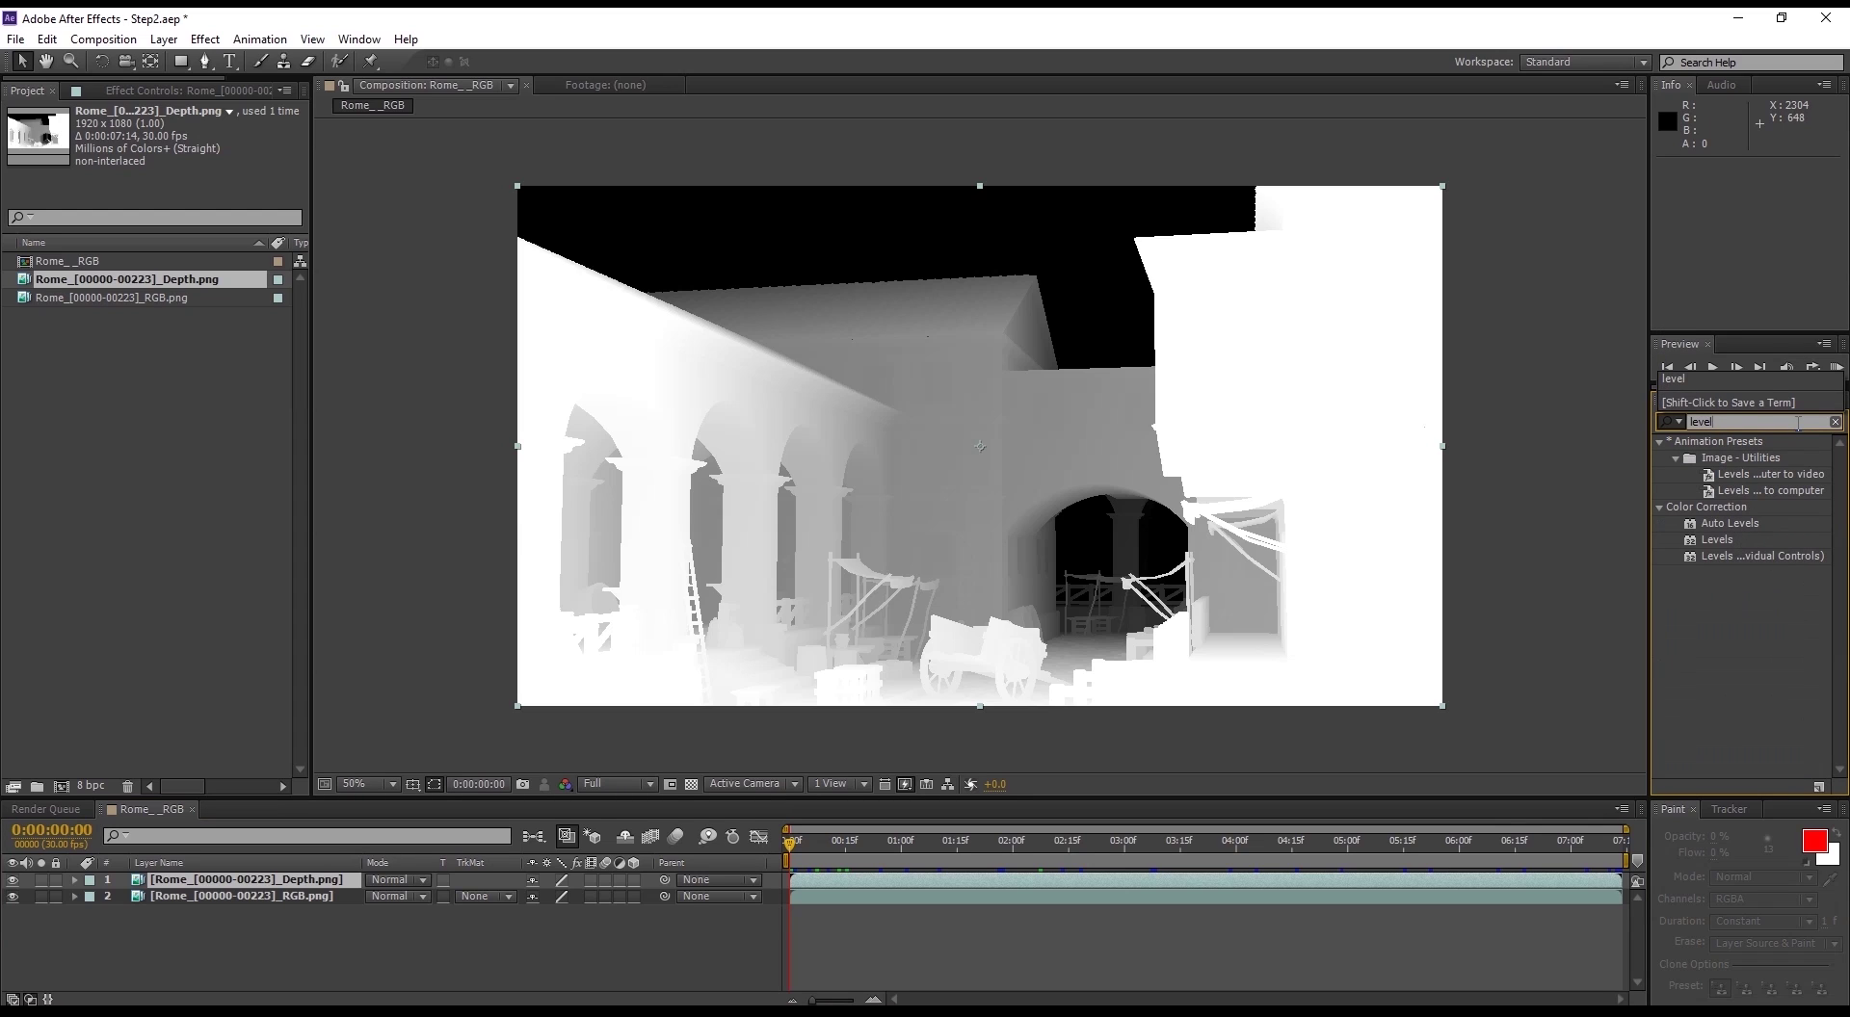
left_click_drag(1717, 539, 271, 883)
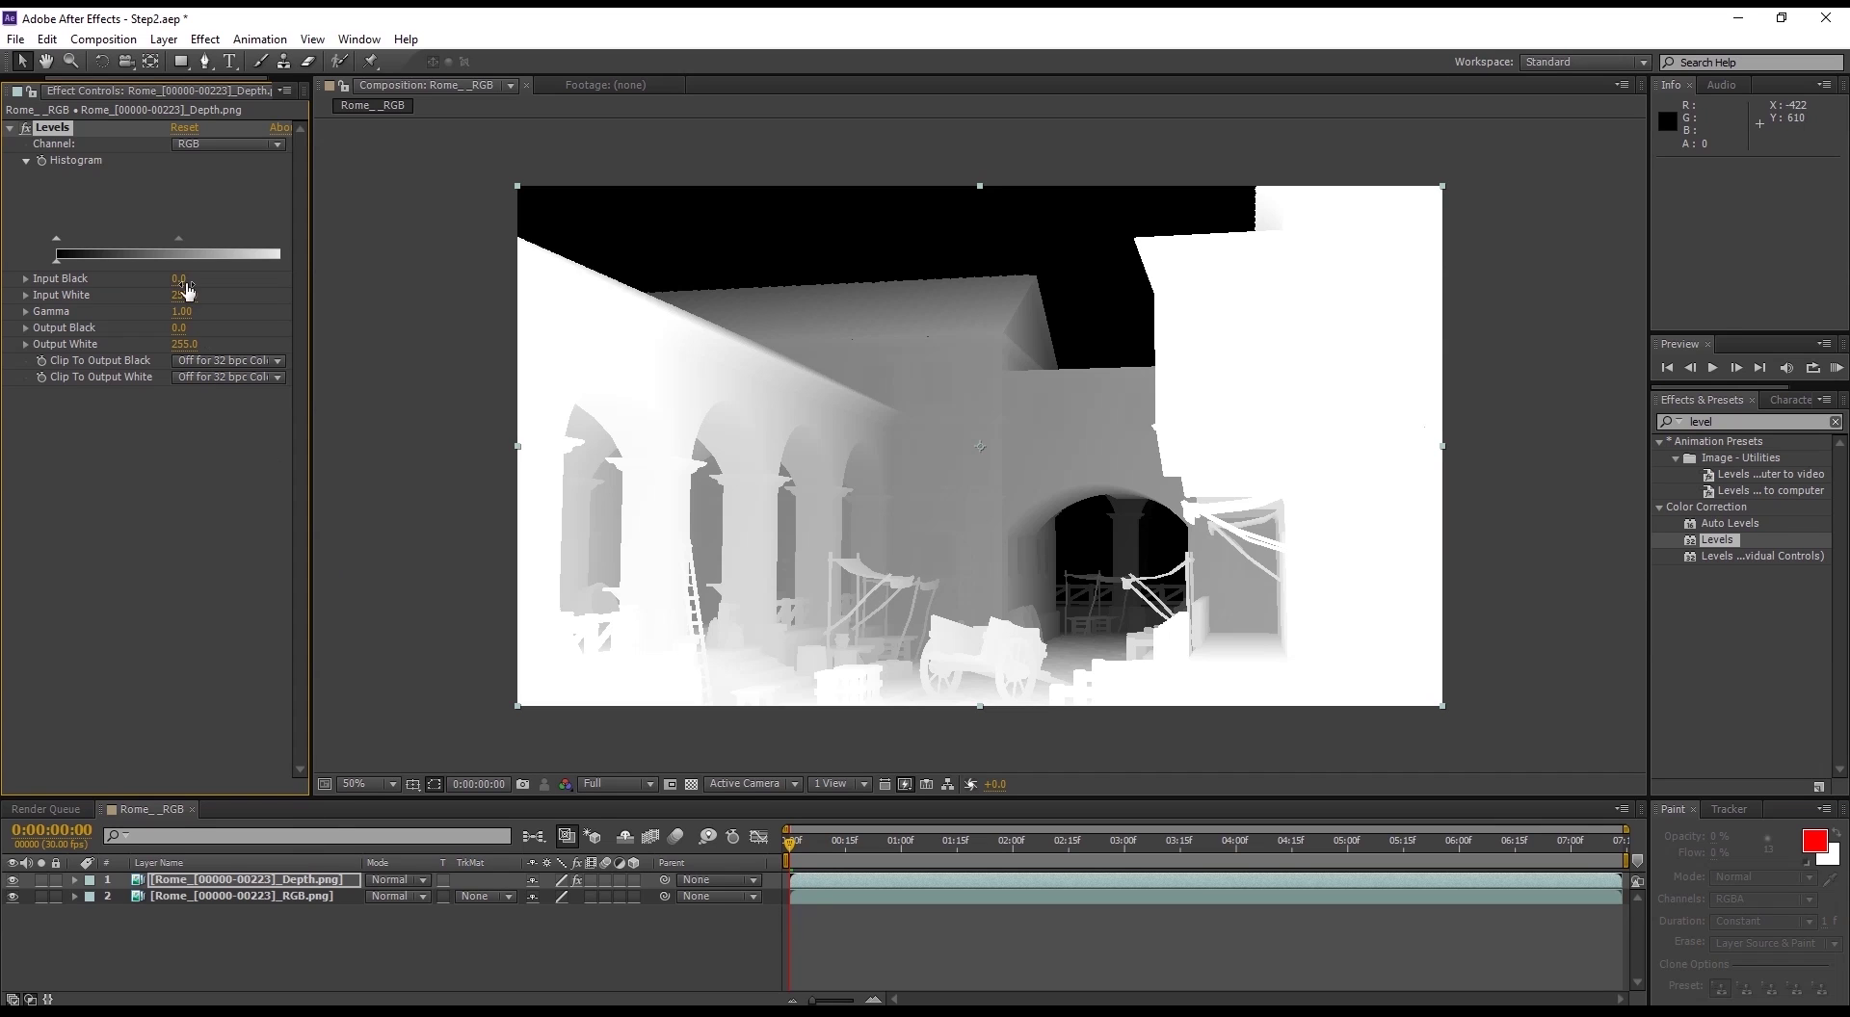
left_click_drag(179, 280, 220, 290)
left_click(184, 128)
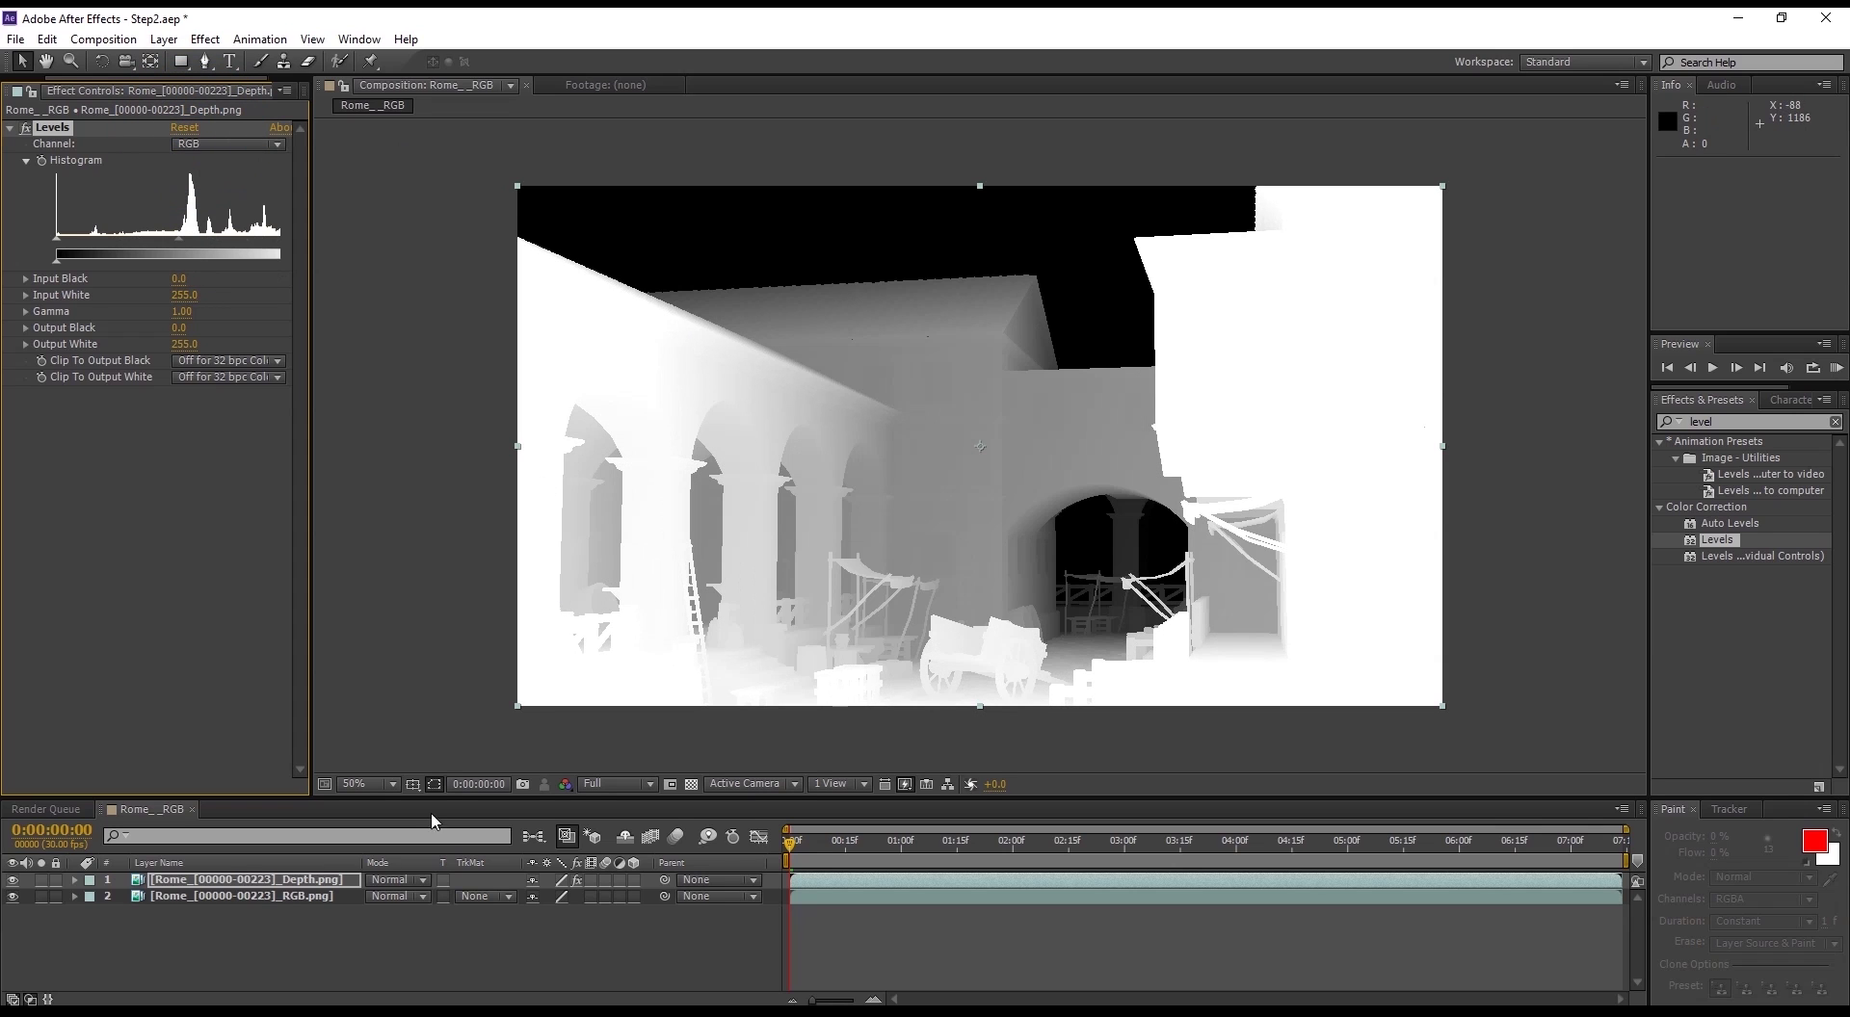
Step: Duplicate the RGB layer and give the upper copy a Luma Matte based on the Depth layer
left_click(297, 899)
key("ctrl+d")
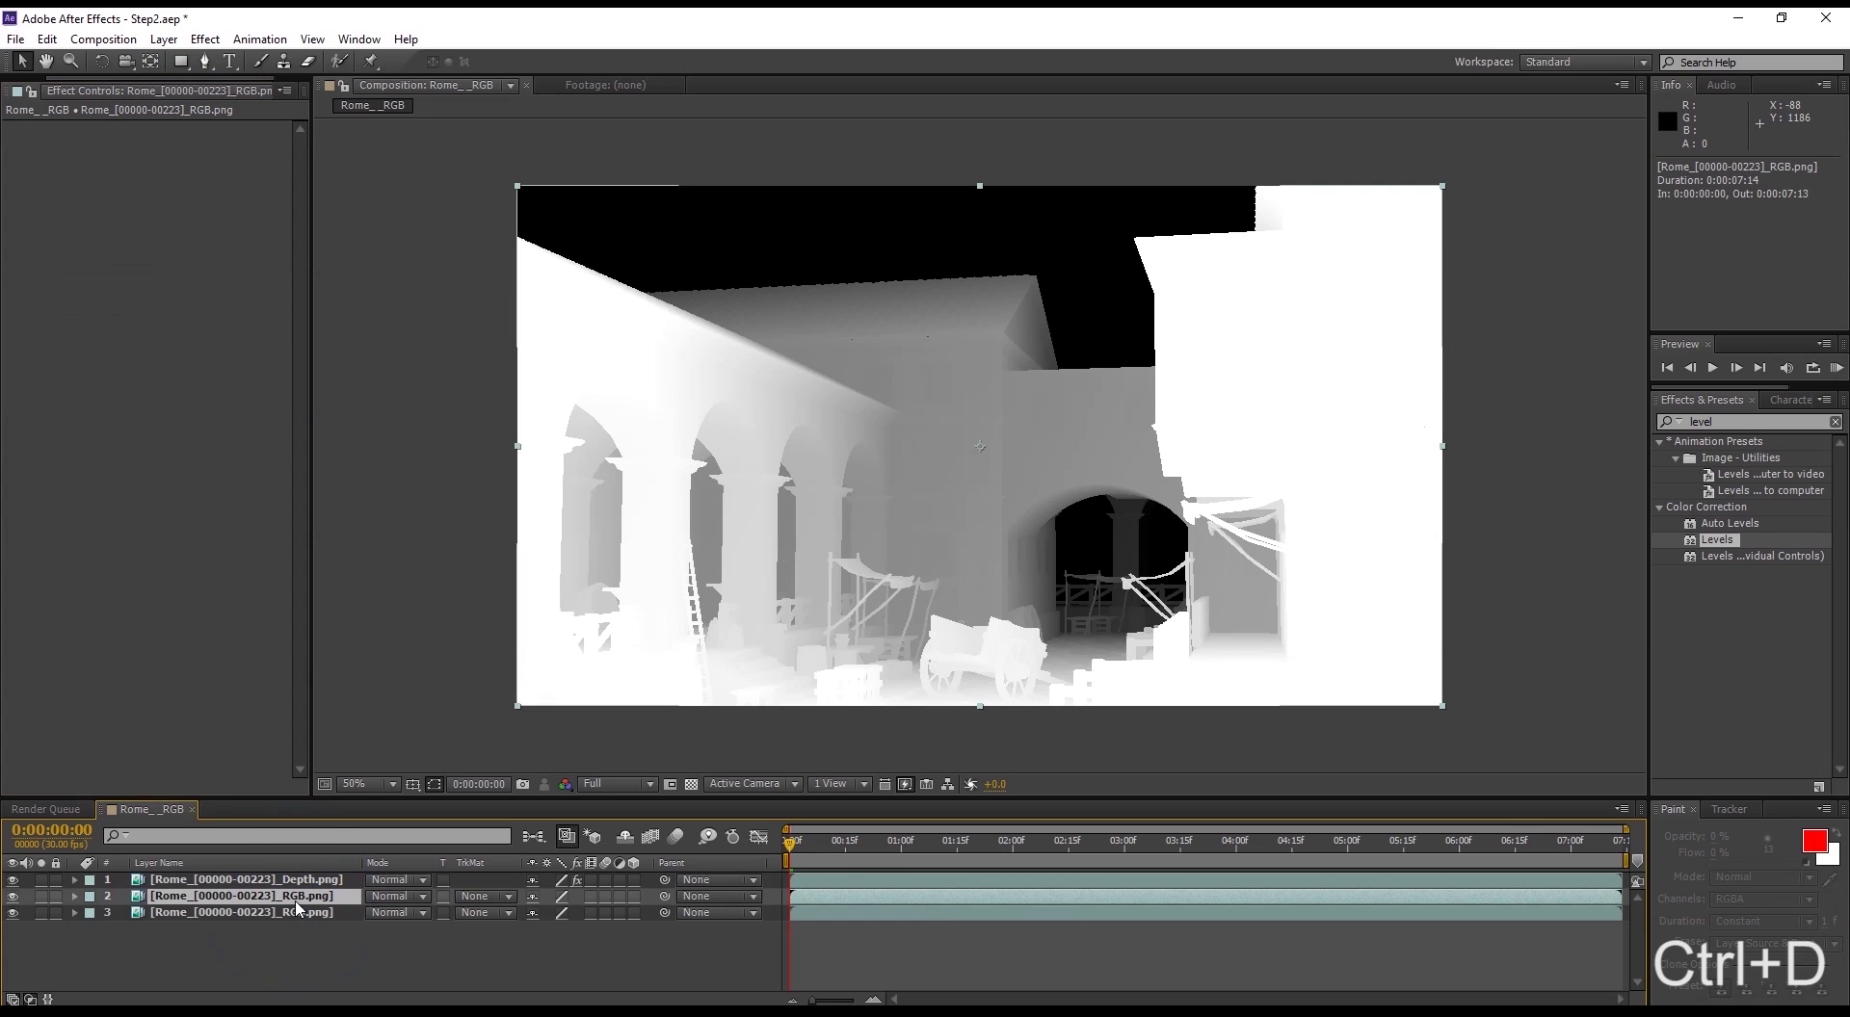
left_click(506, 899)
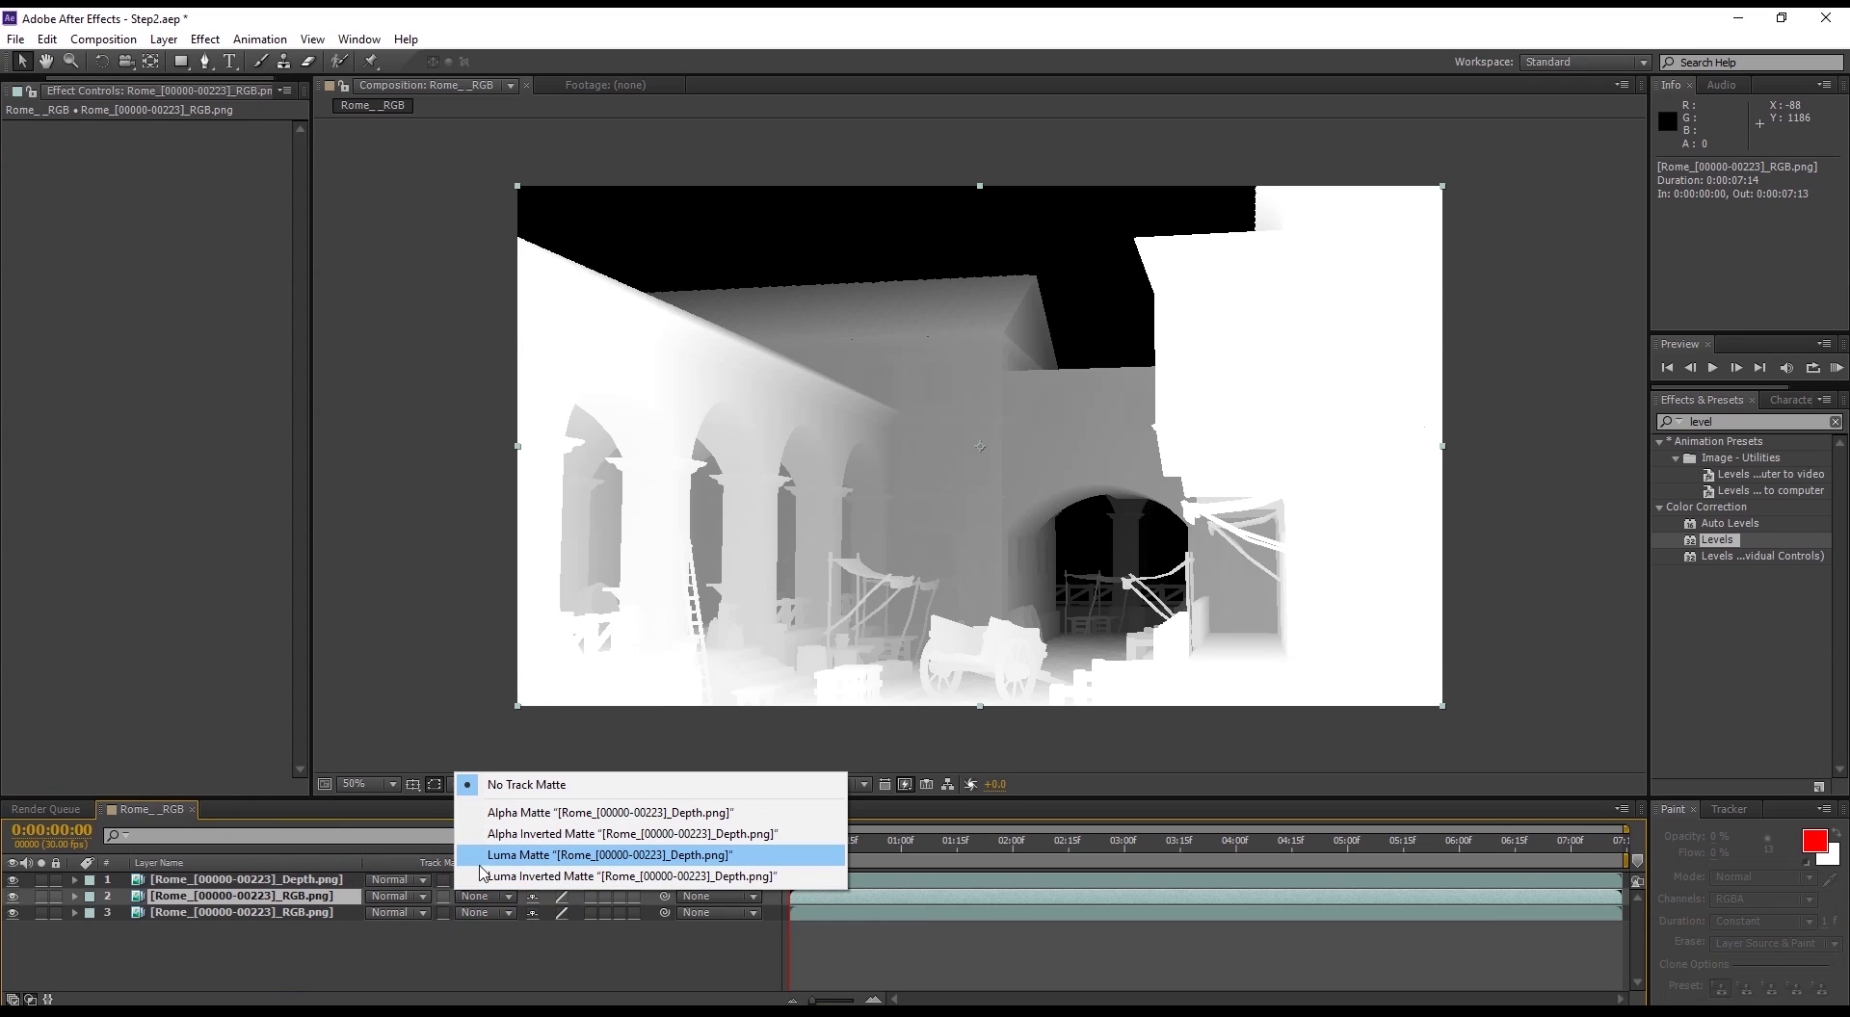
left_click(529, 861)
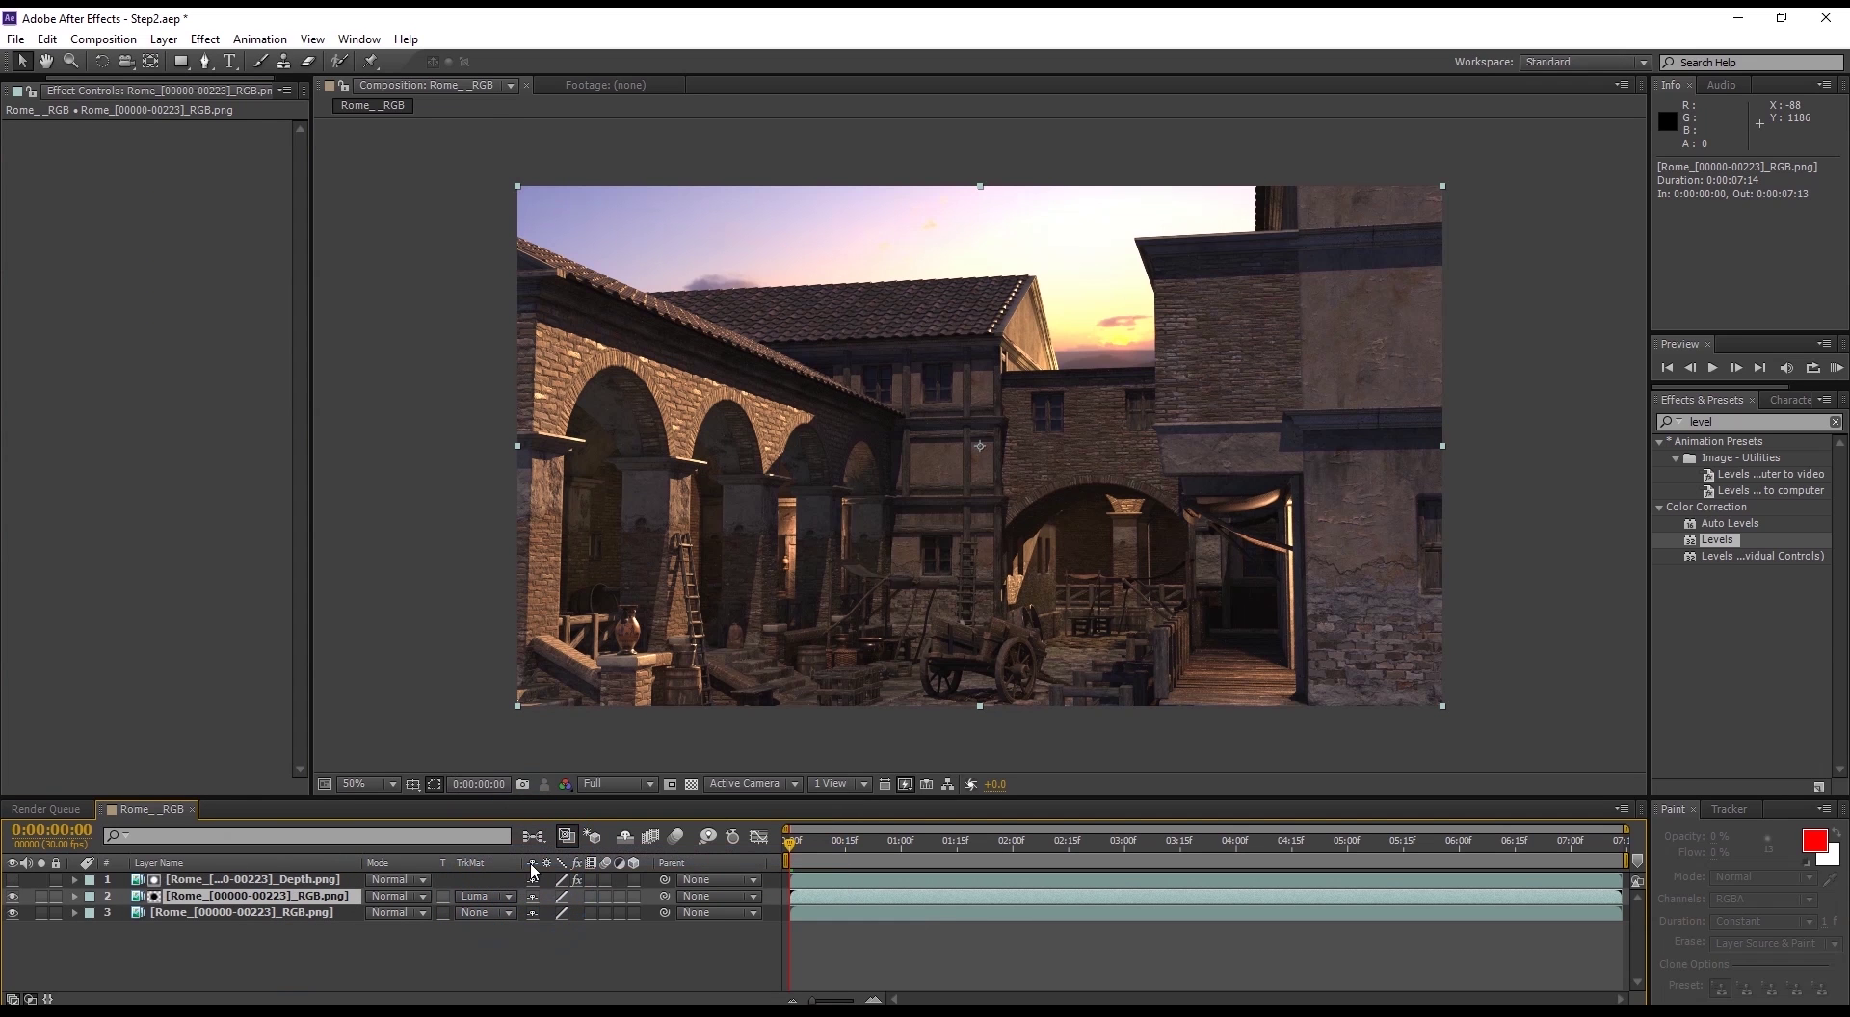
Step: Apply Camera Lens Blur to the lowest RGB layer with a blur radius of 13 and Repeat Edge Pixels enabled
left_click(298, 913)
left_click(1729, 420)
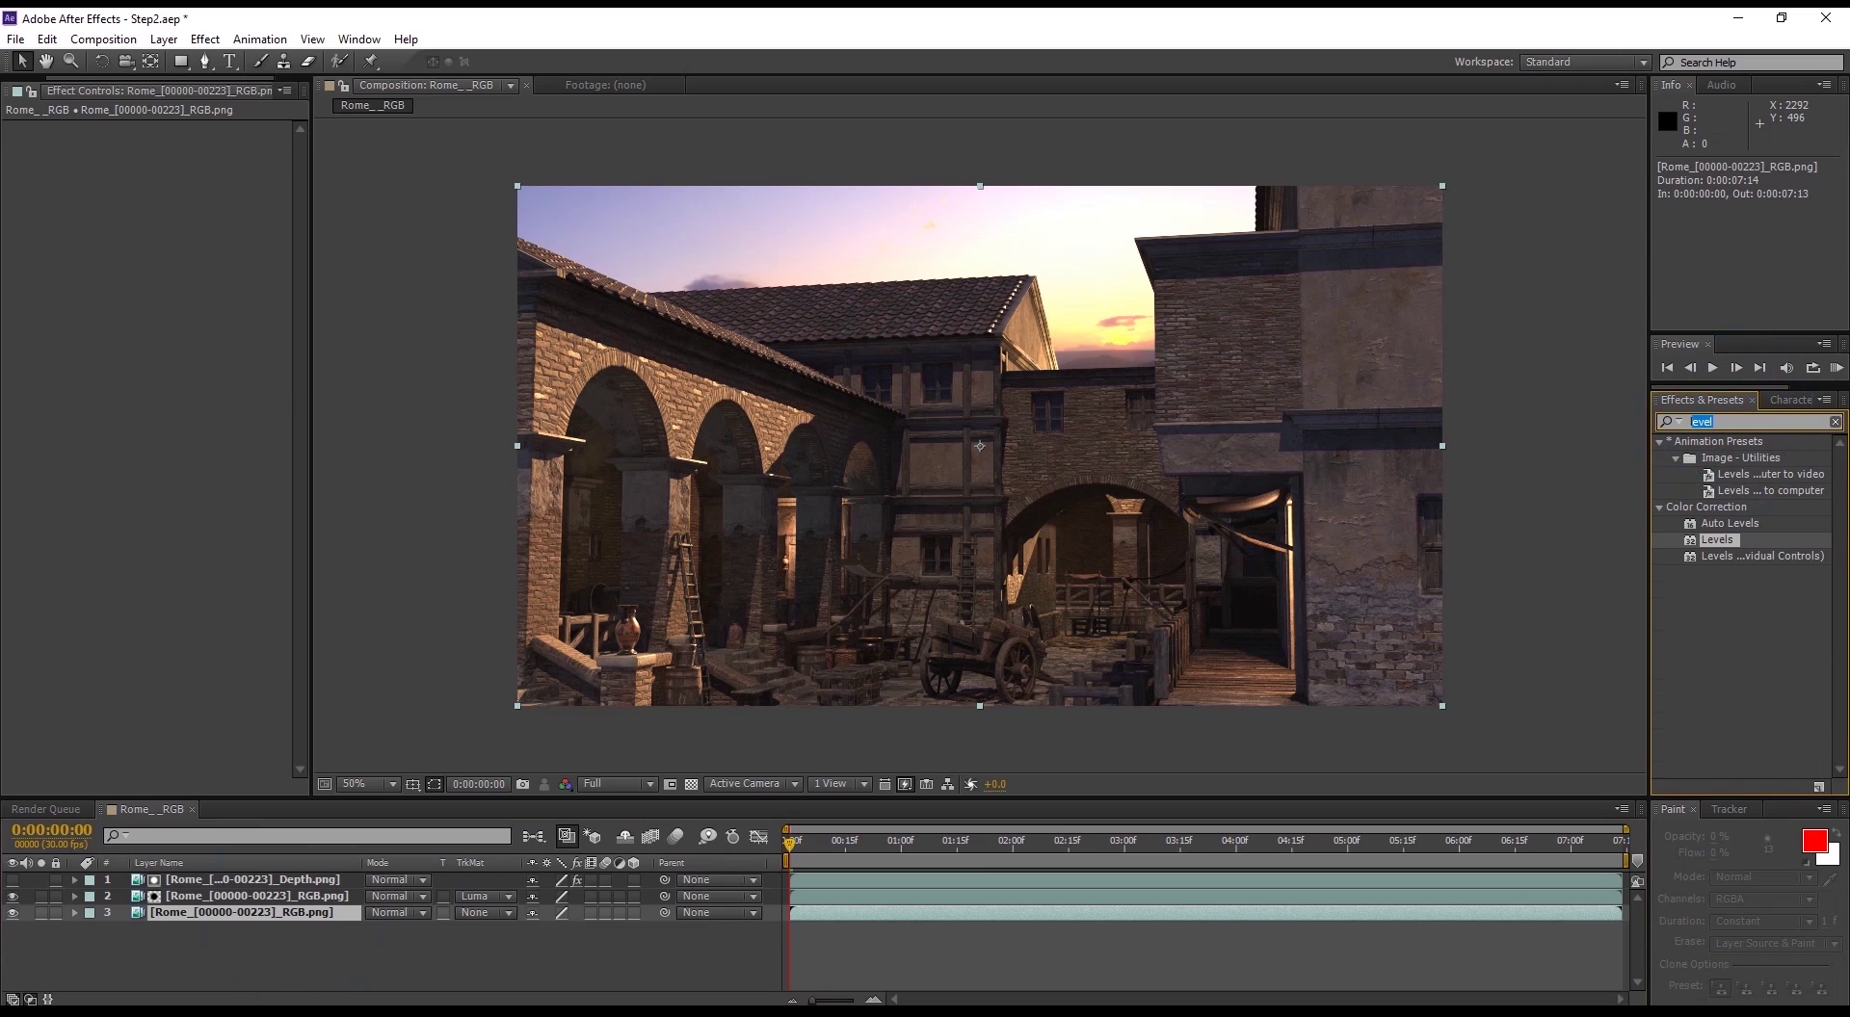
type("camera lens")
left_click_drag(1740, 458, 306, 918)
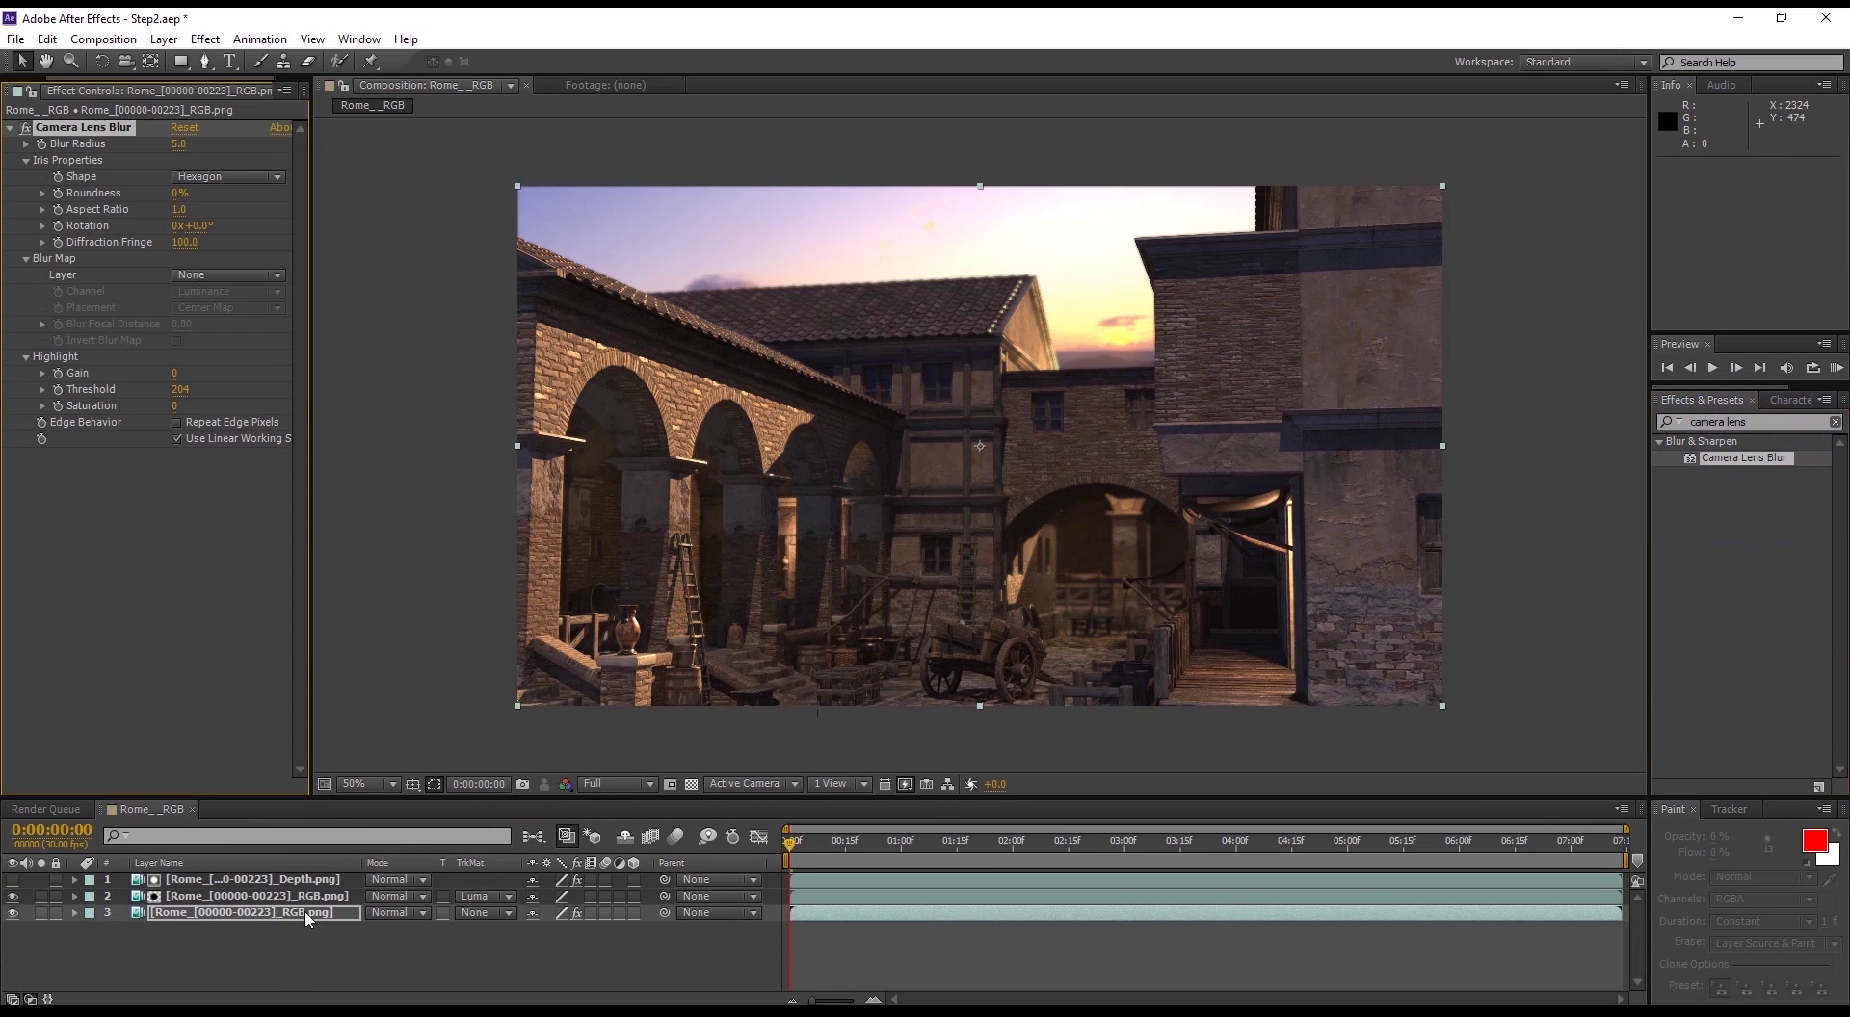
left_click(304, 911)
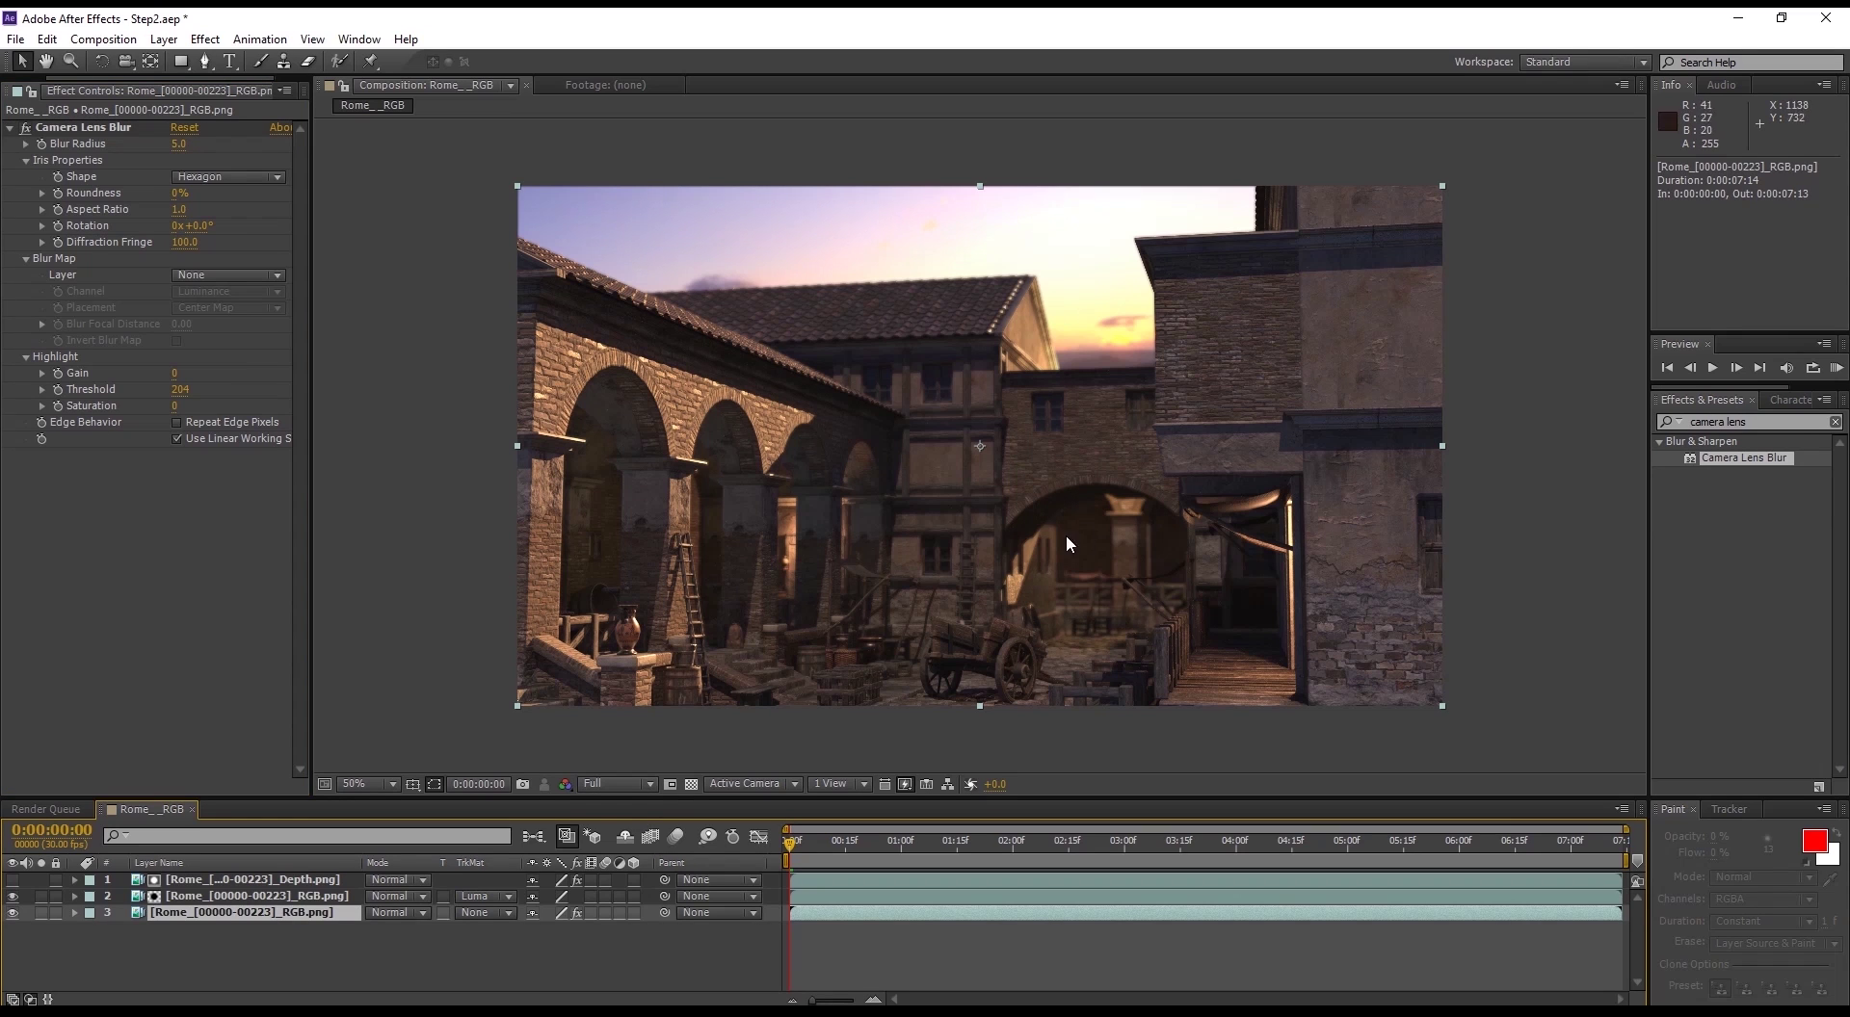
left_click_drag(175, 146, 253, 147)
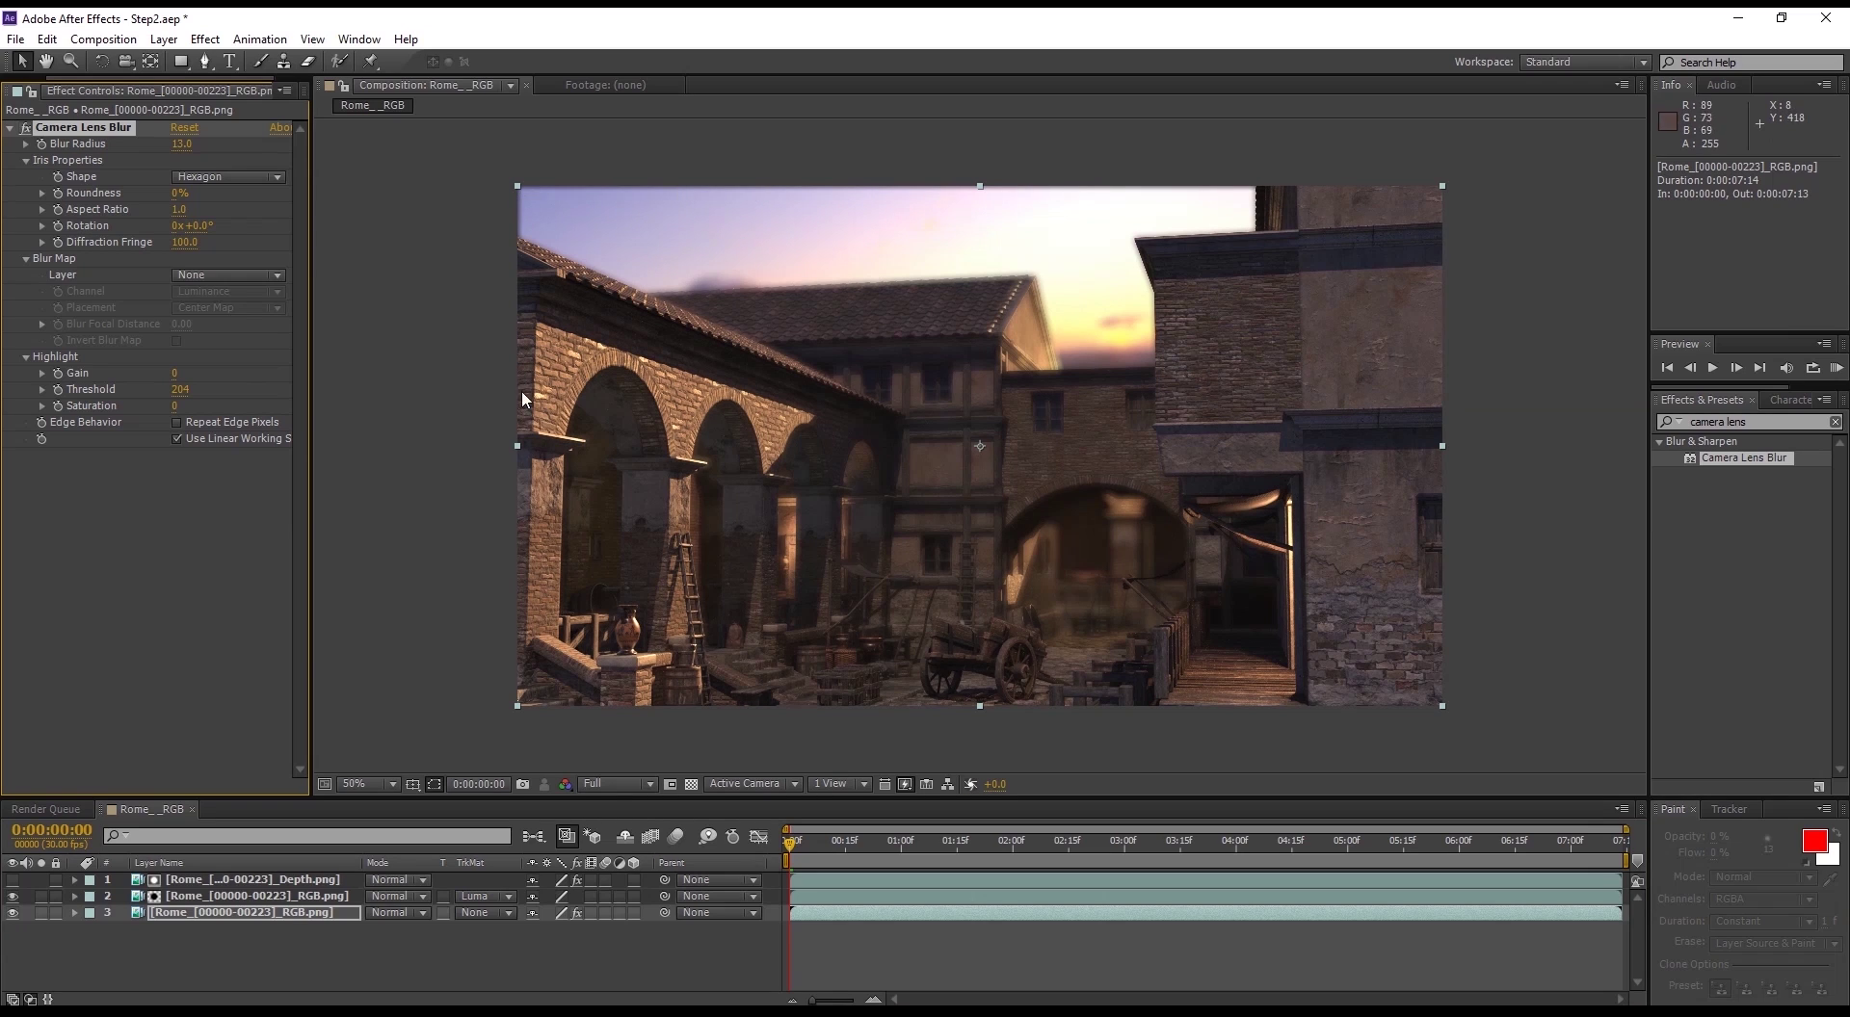
left_click(176, 422)
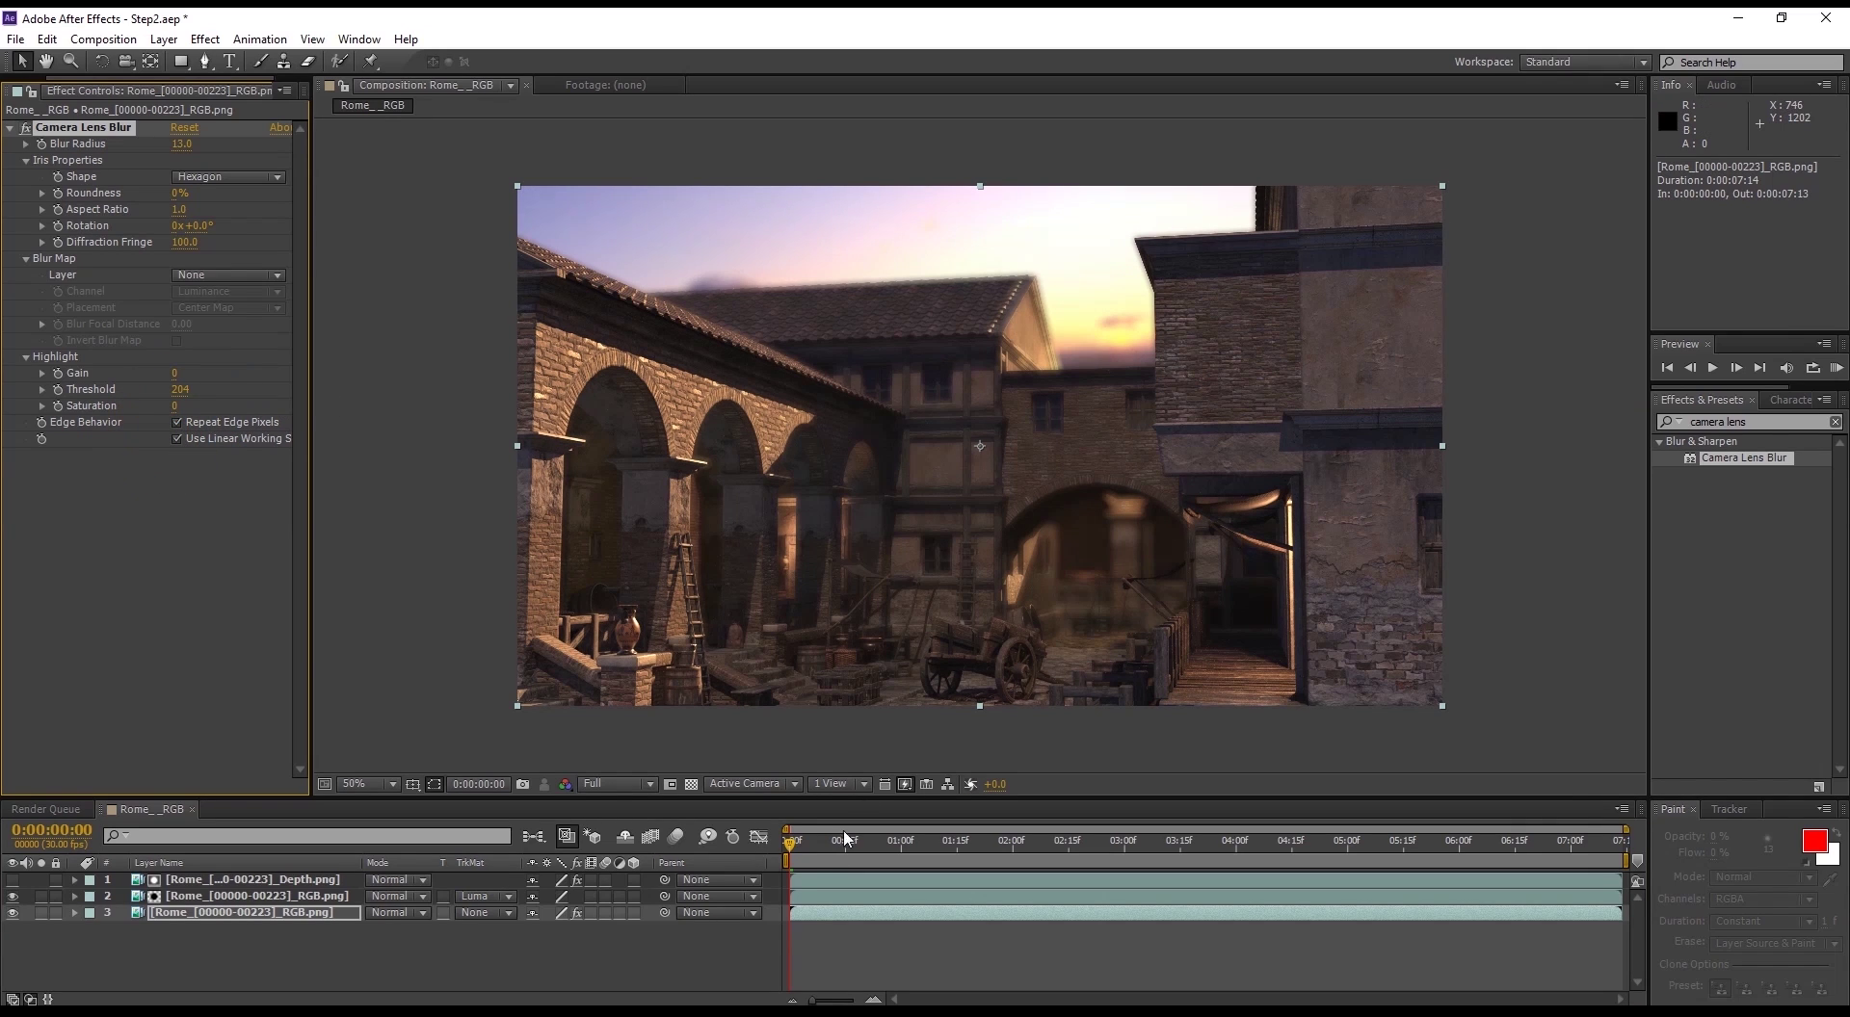
Step: Vary the input black value in the Depth layer's Levels to shift the depth-of-field falloff
left_click(307, 880)
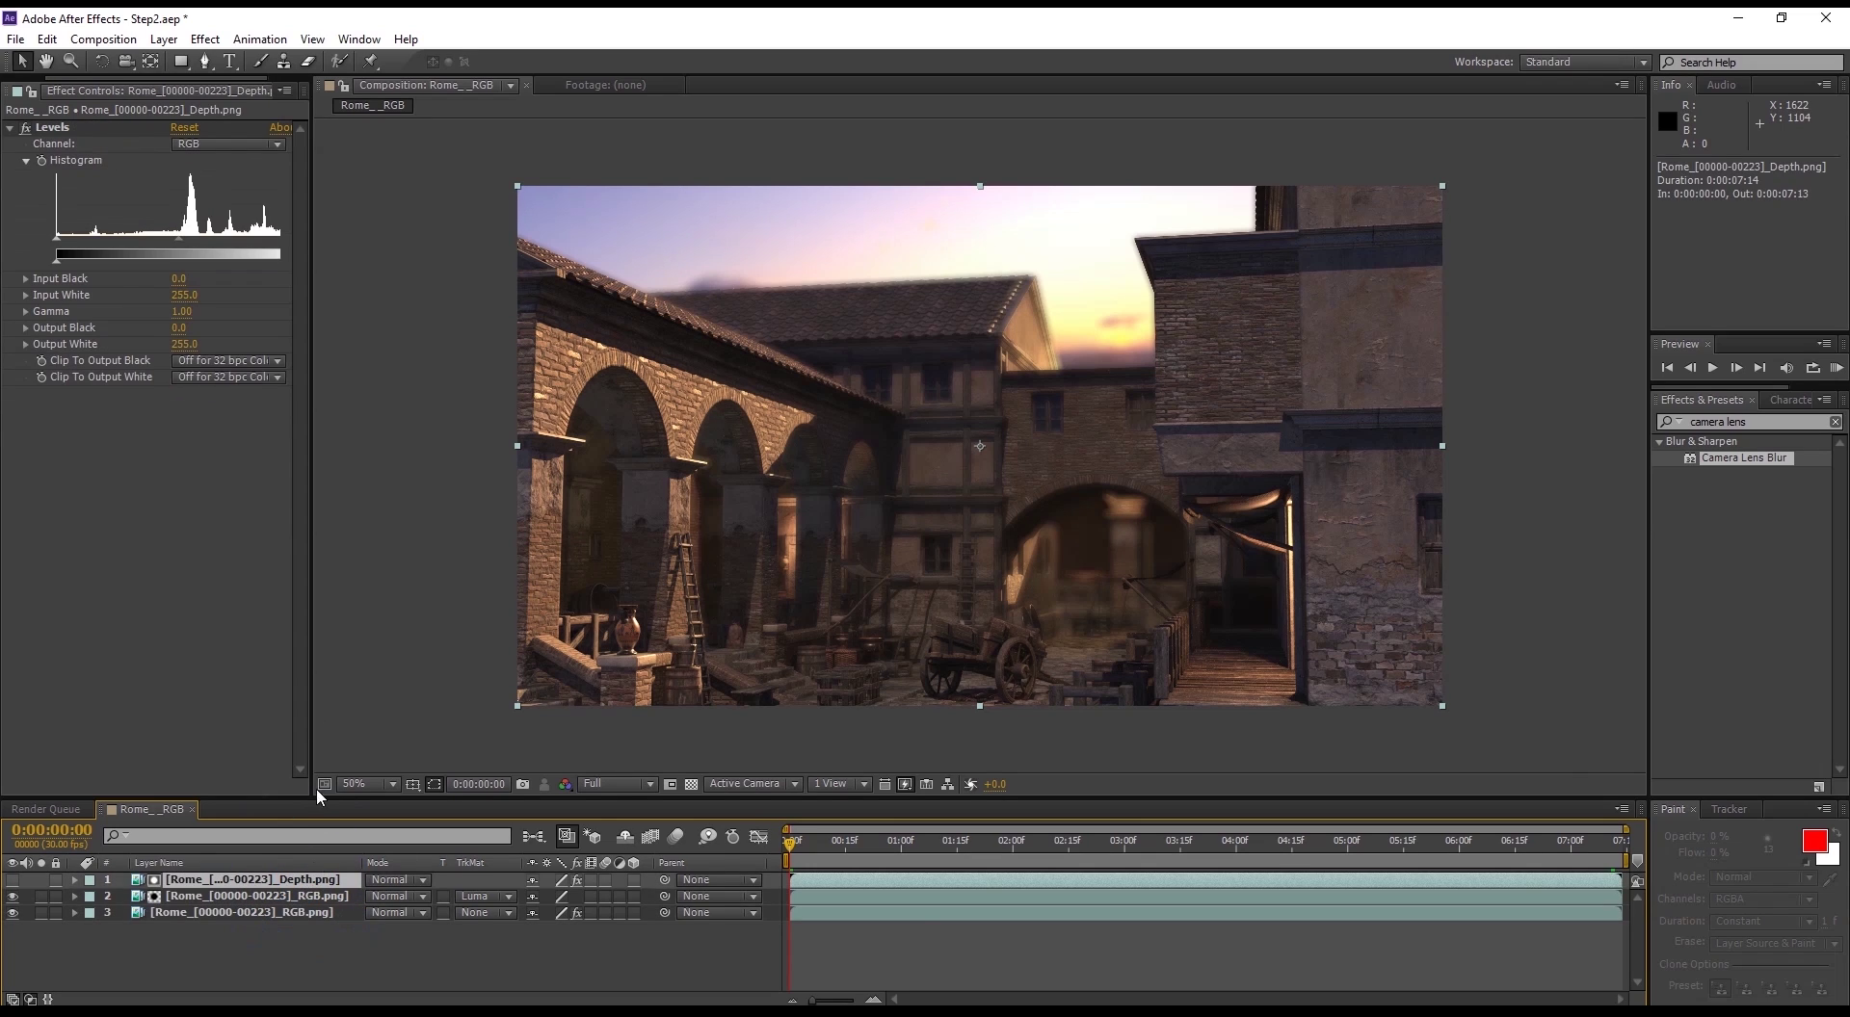
left_click_drag(184, 287, 149, 281)
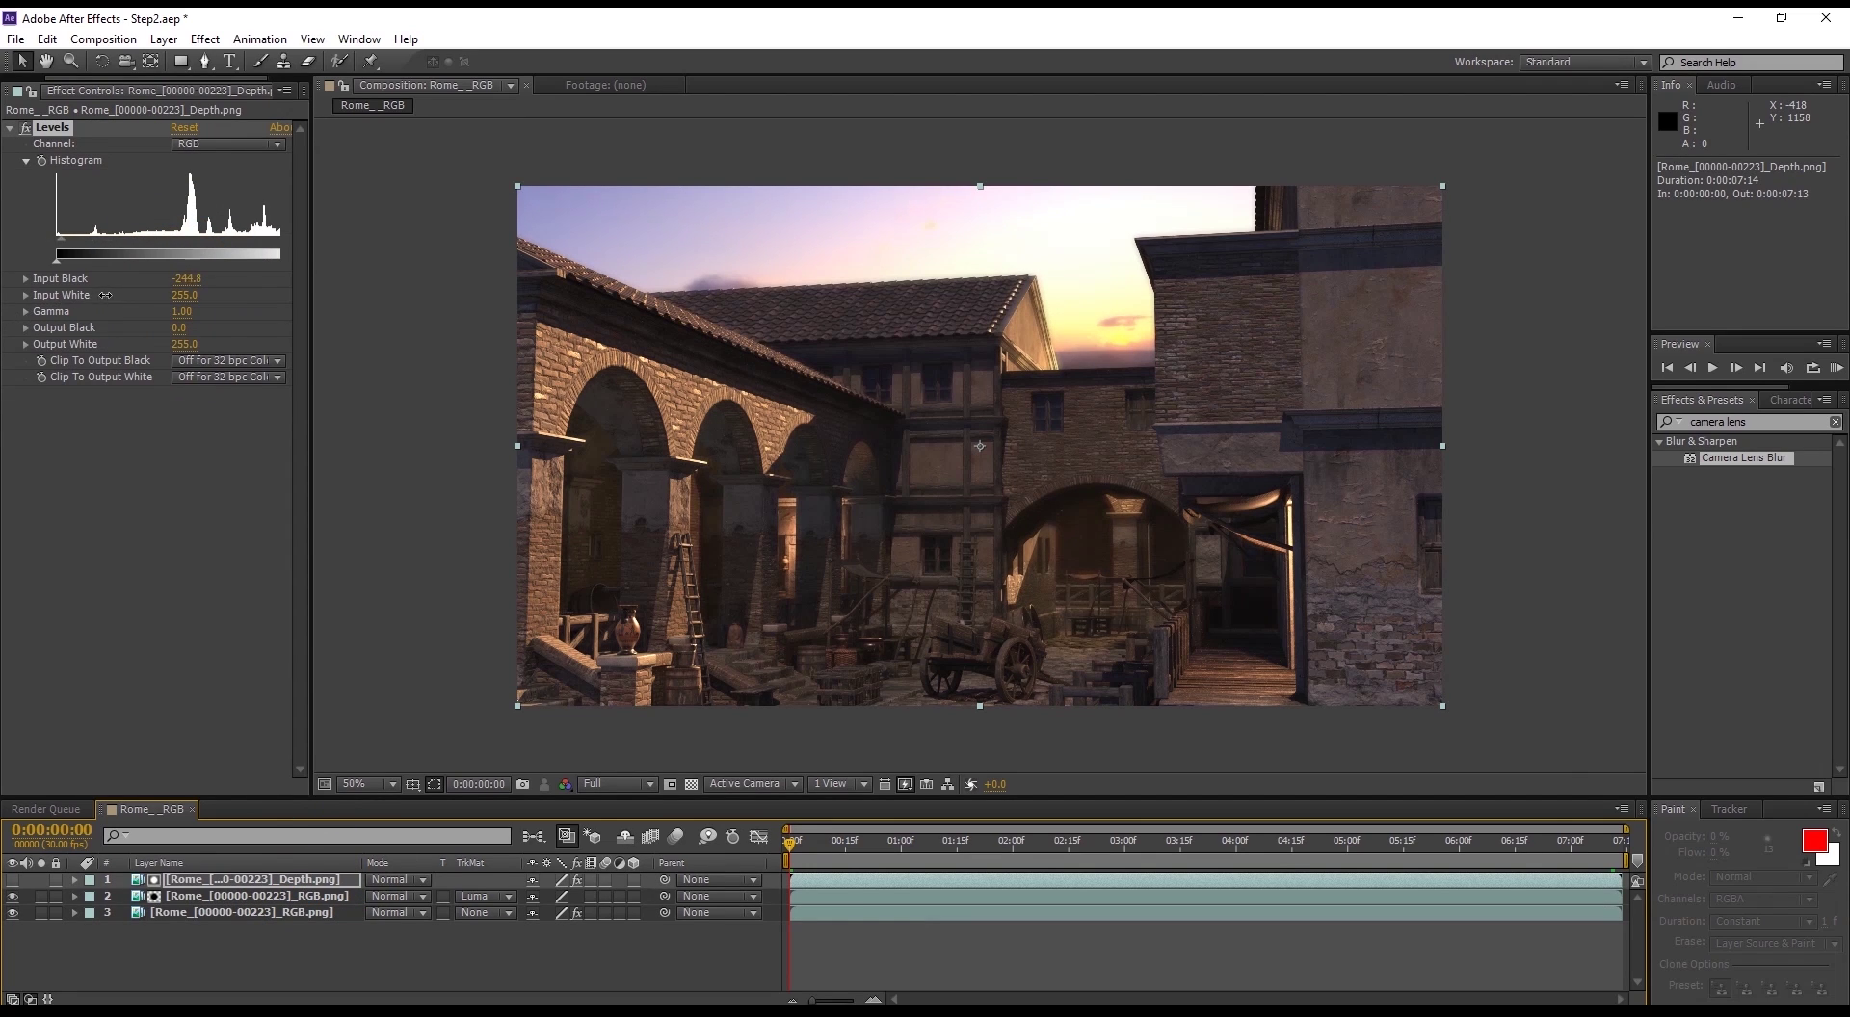
left_click_drag(146, 294, 274, 284)
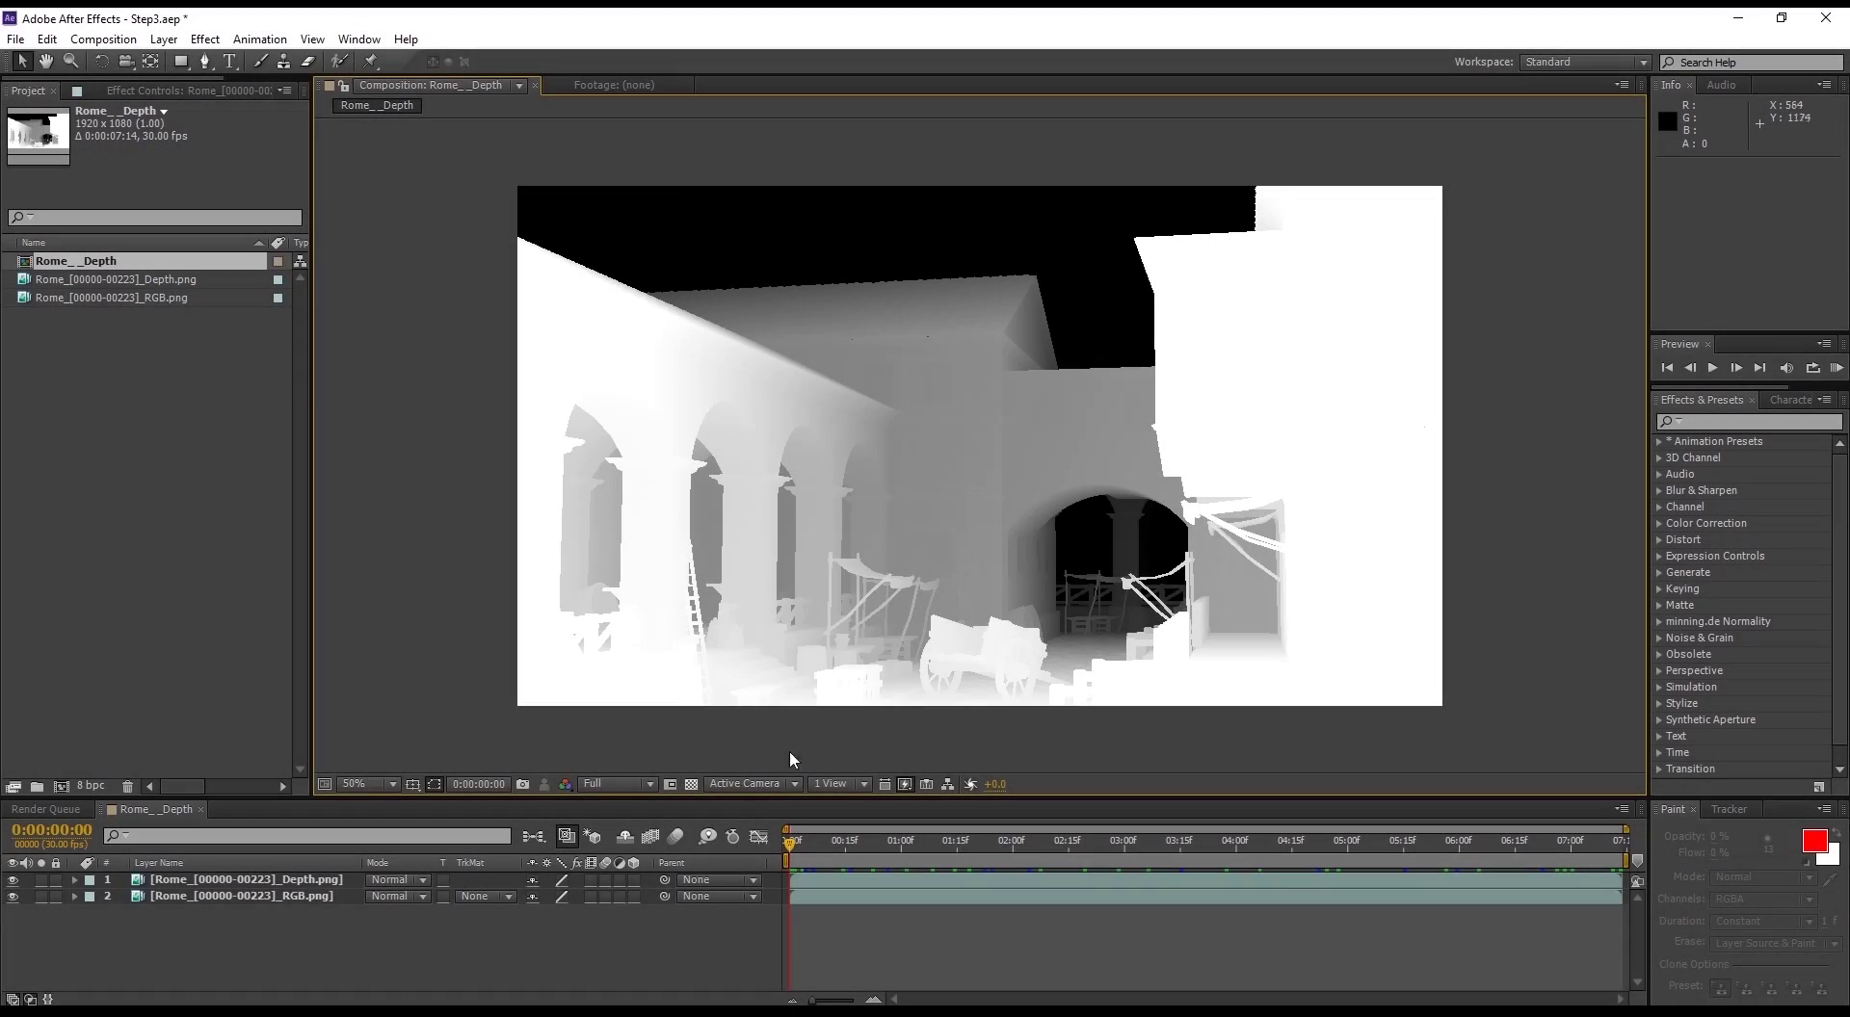
Step: Examine the Depth and RGB sequences by scrubbing the timeline with the Depth layer shown and hidden
left_click(790, 880)
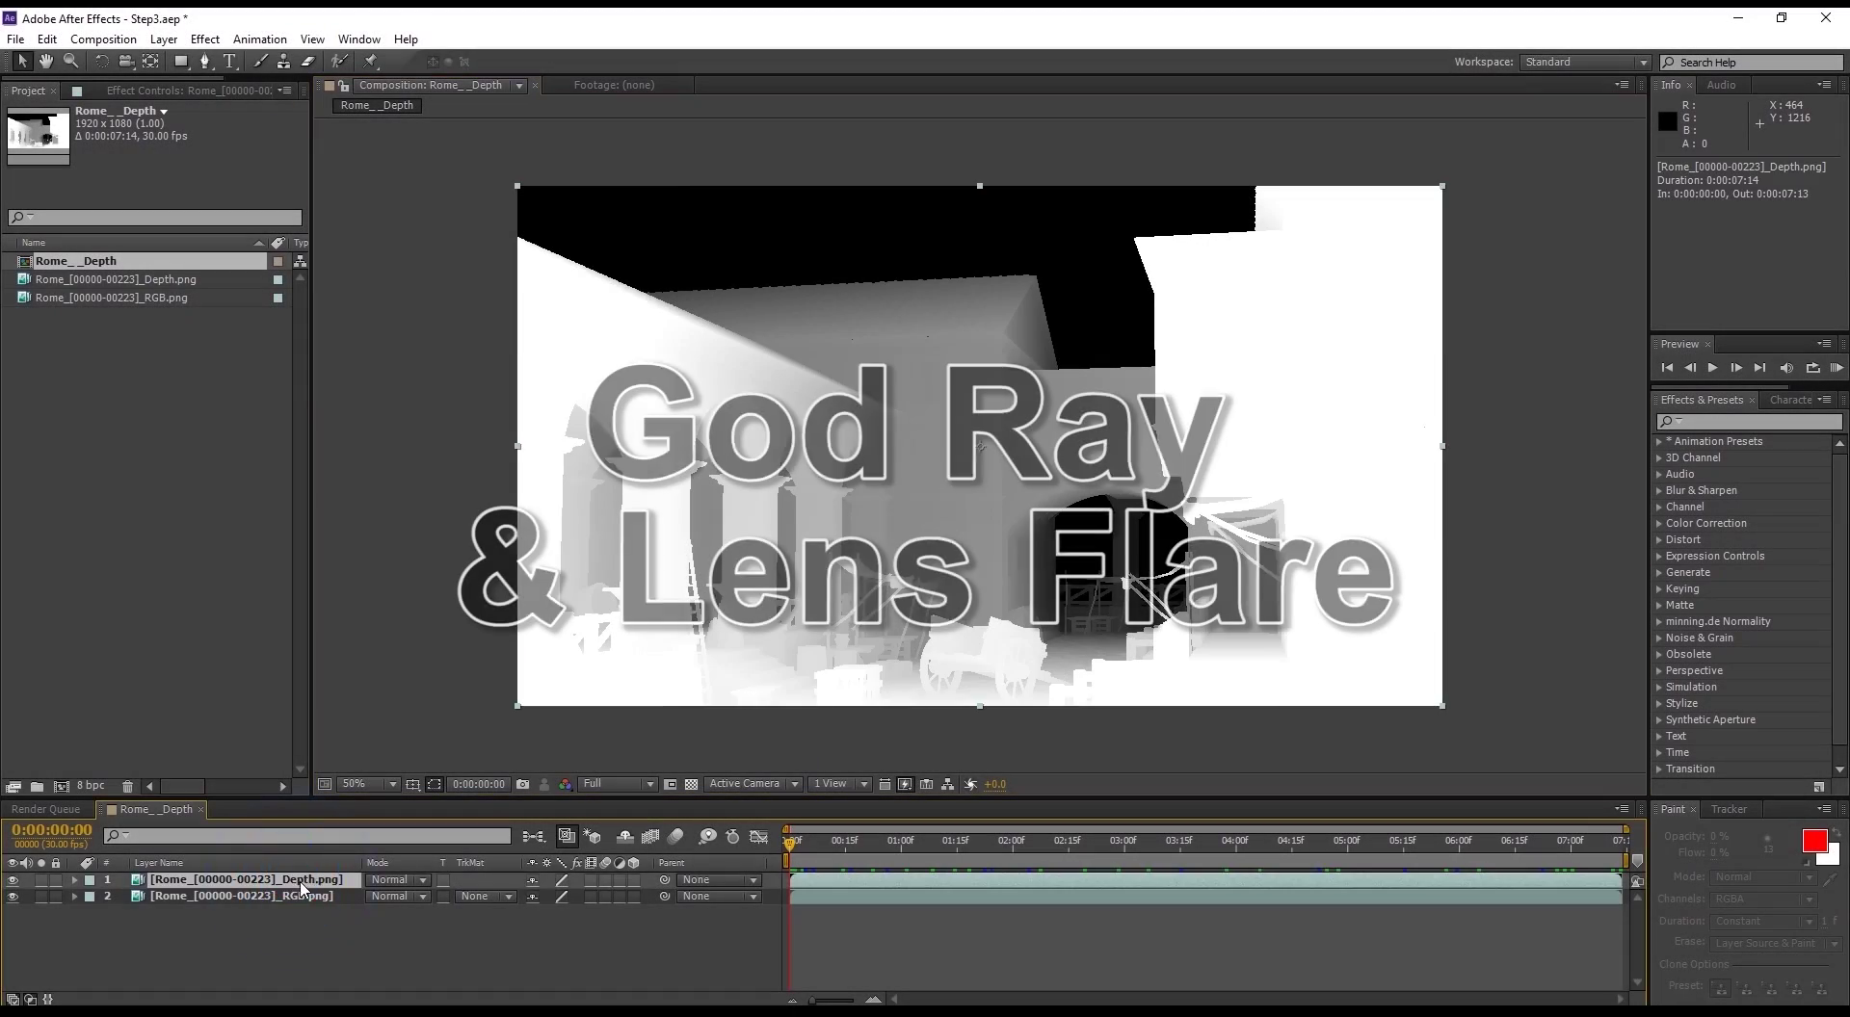
left_click_drag(790, 844, 682, 835)
left_click(251, 907)
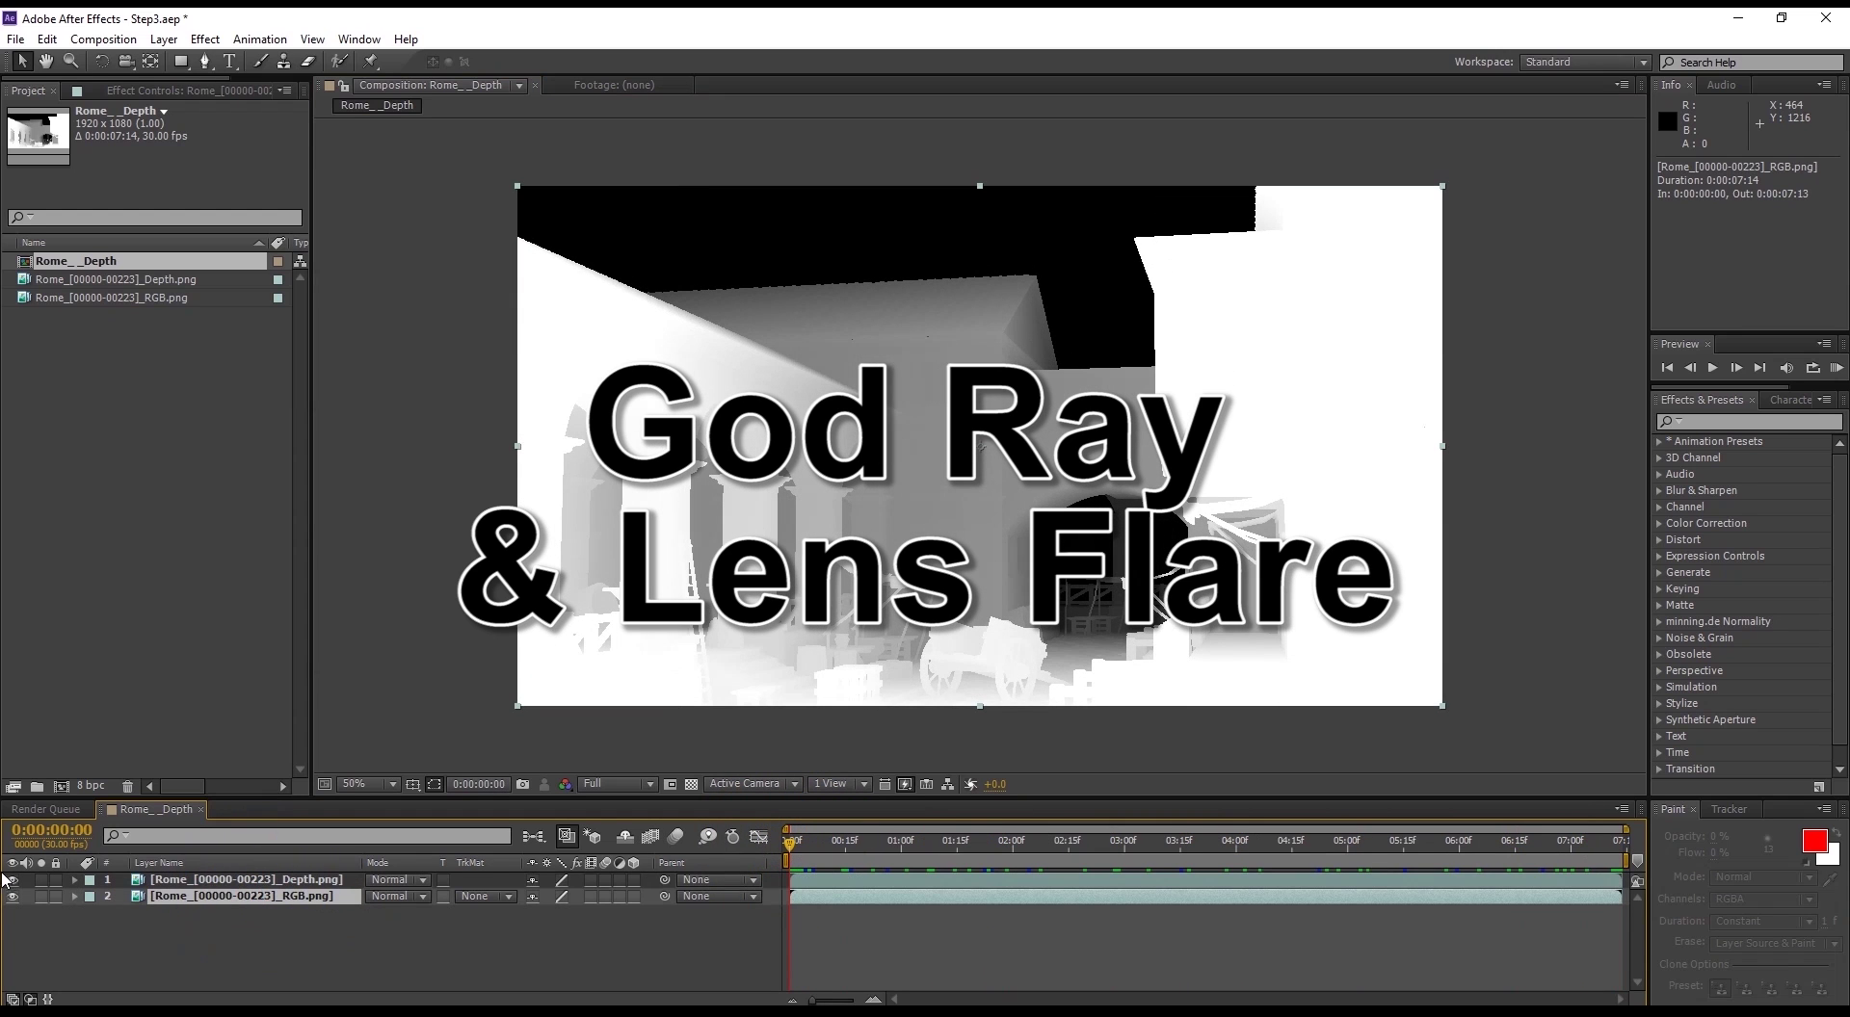
left_click(218, 899)
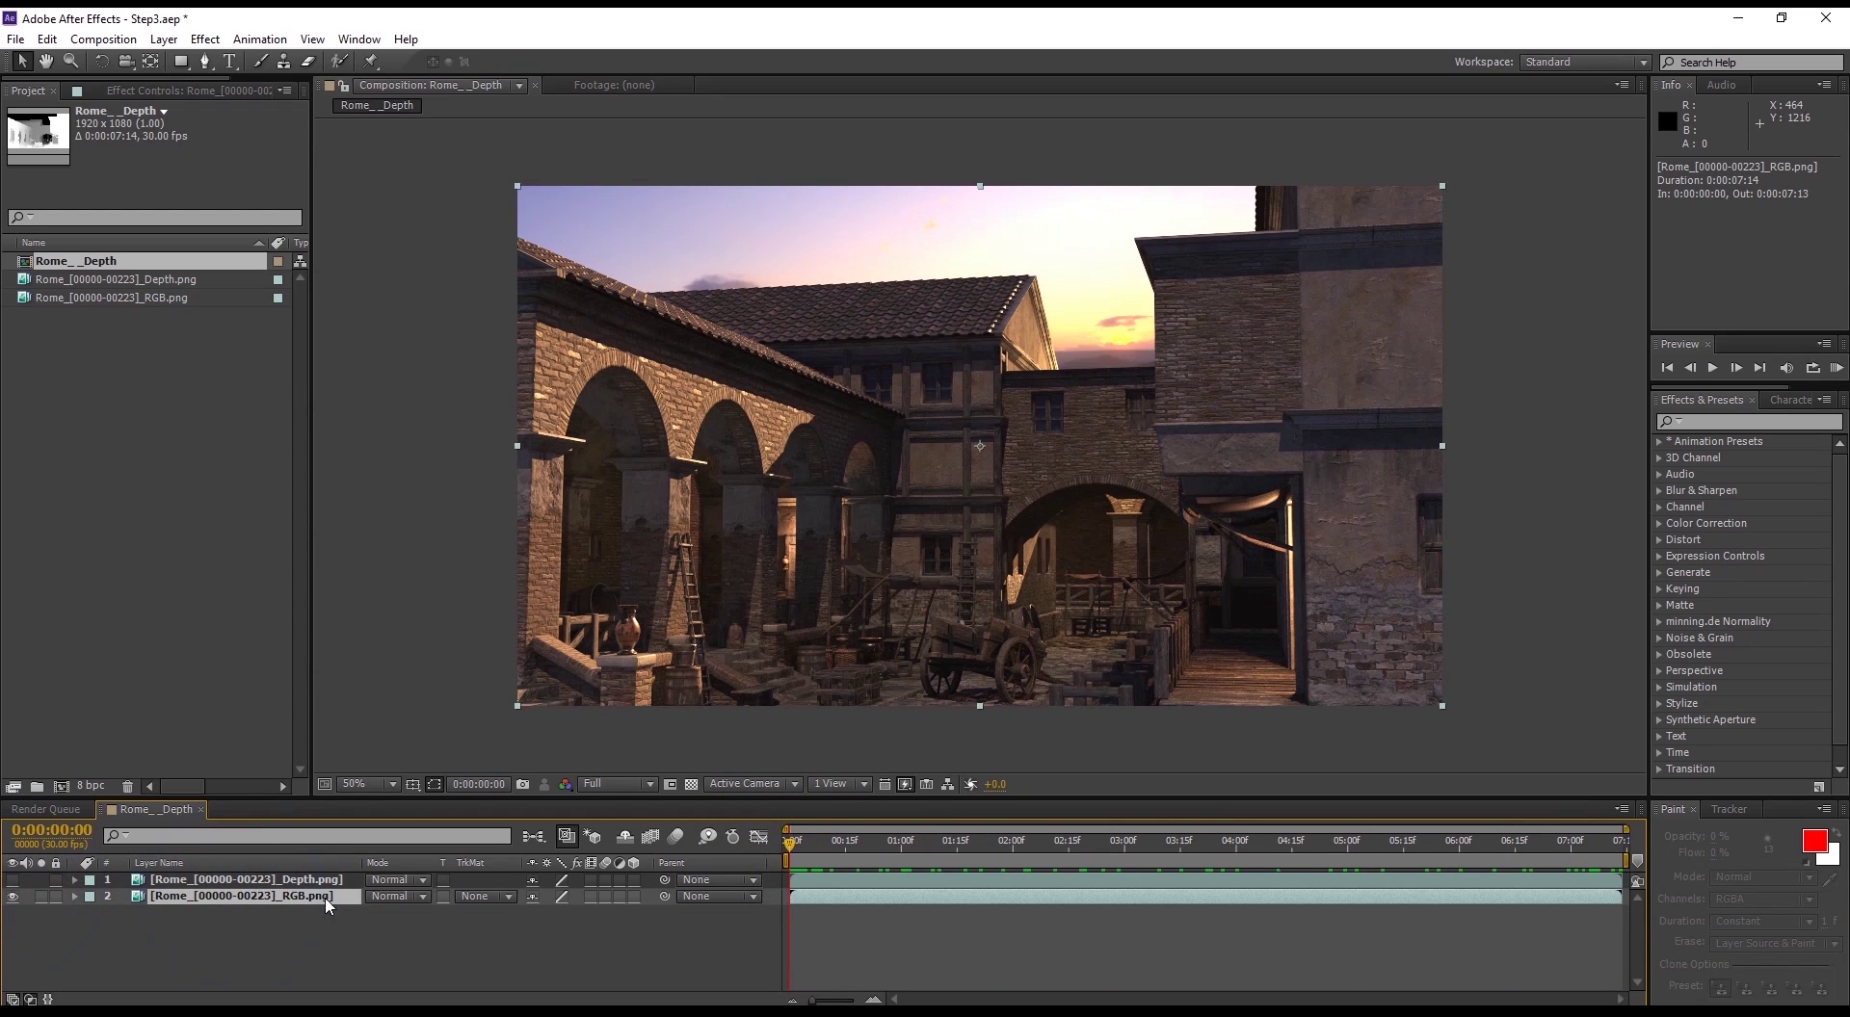
left_click_drag(861, 855, 646, 848)
left_click(12, 881)
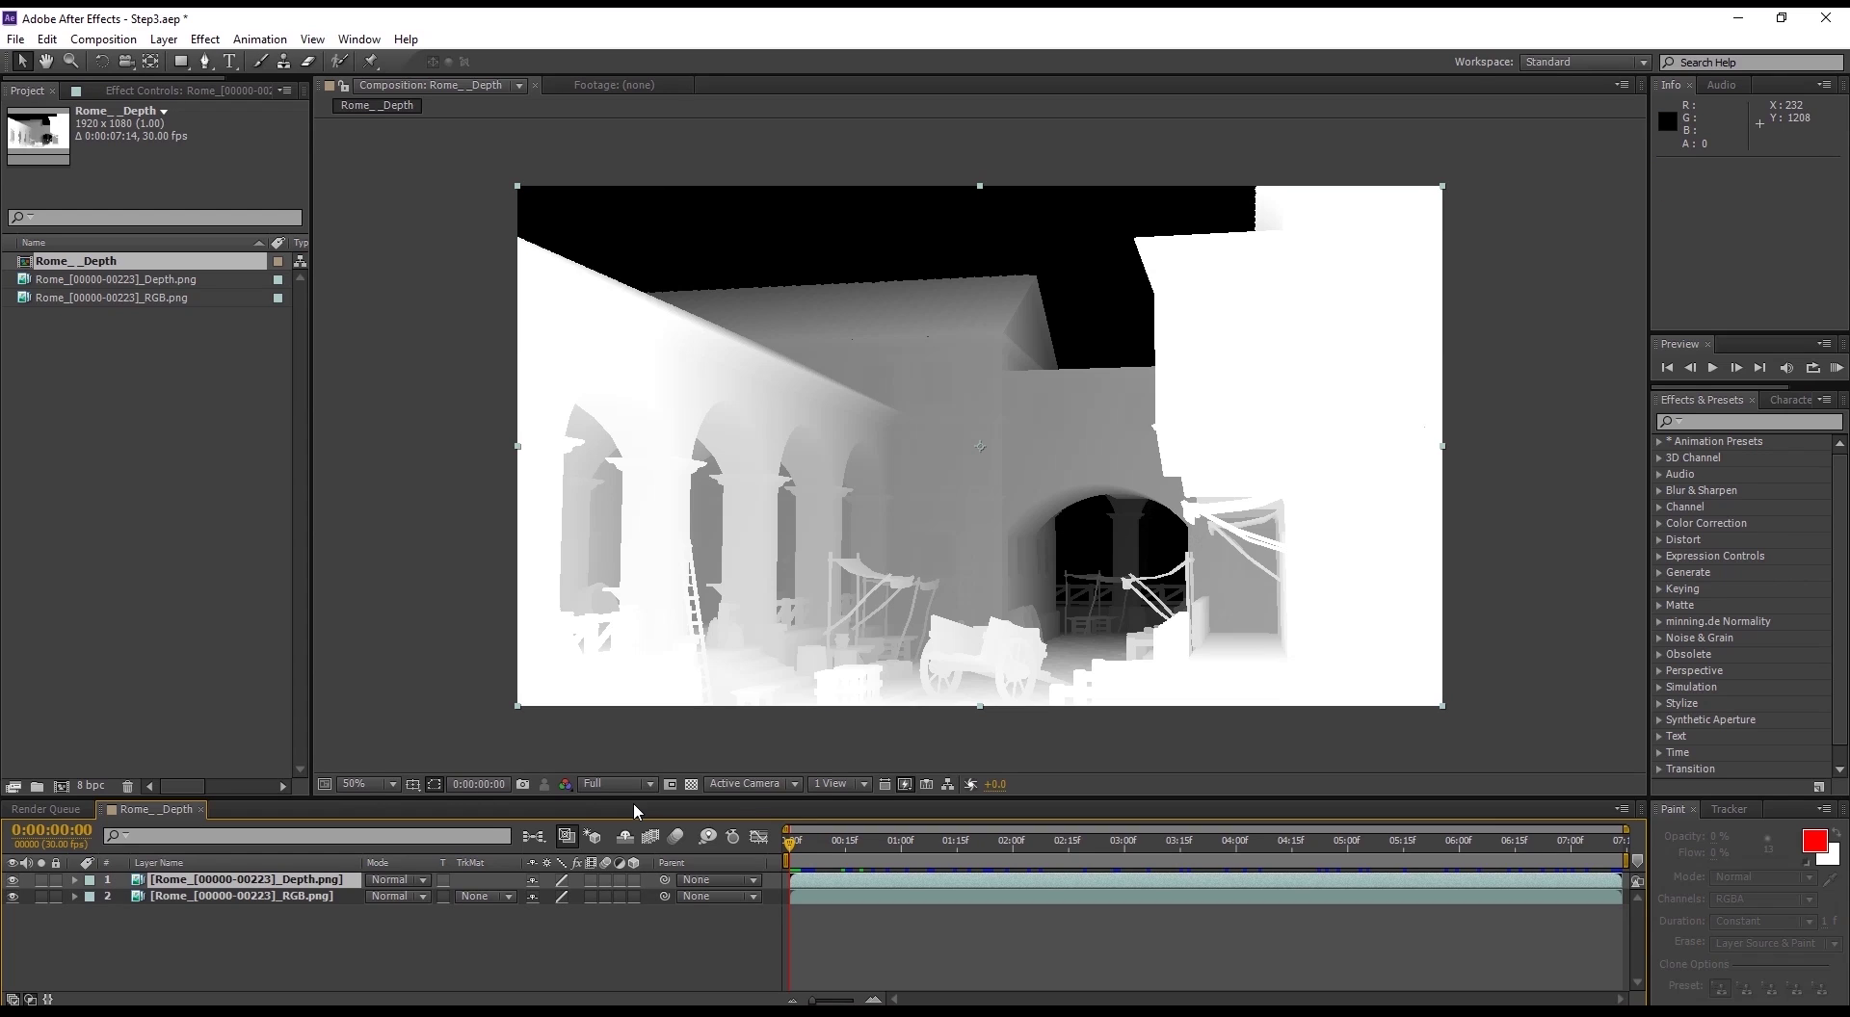
Step: Apply the Invert effect to the Depth layer
left_click(1706, 422)
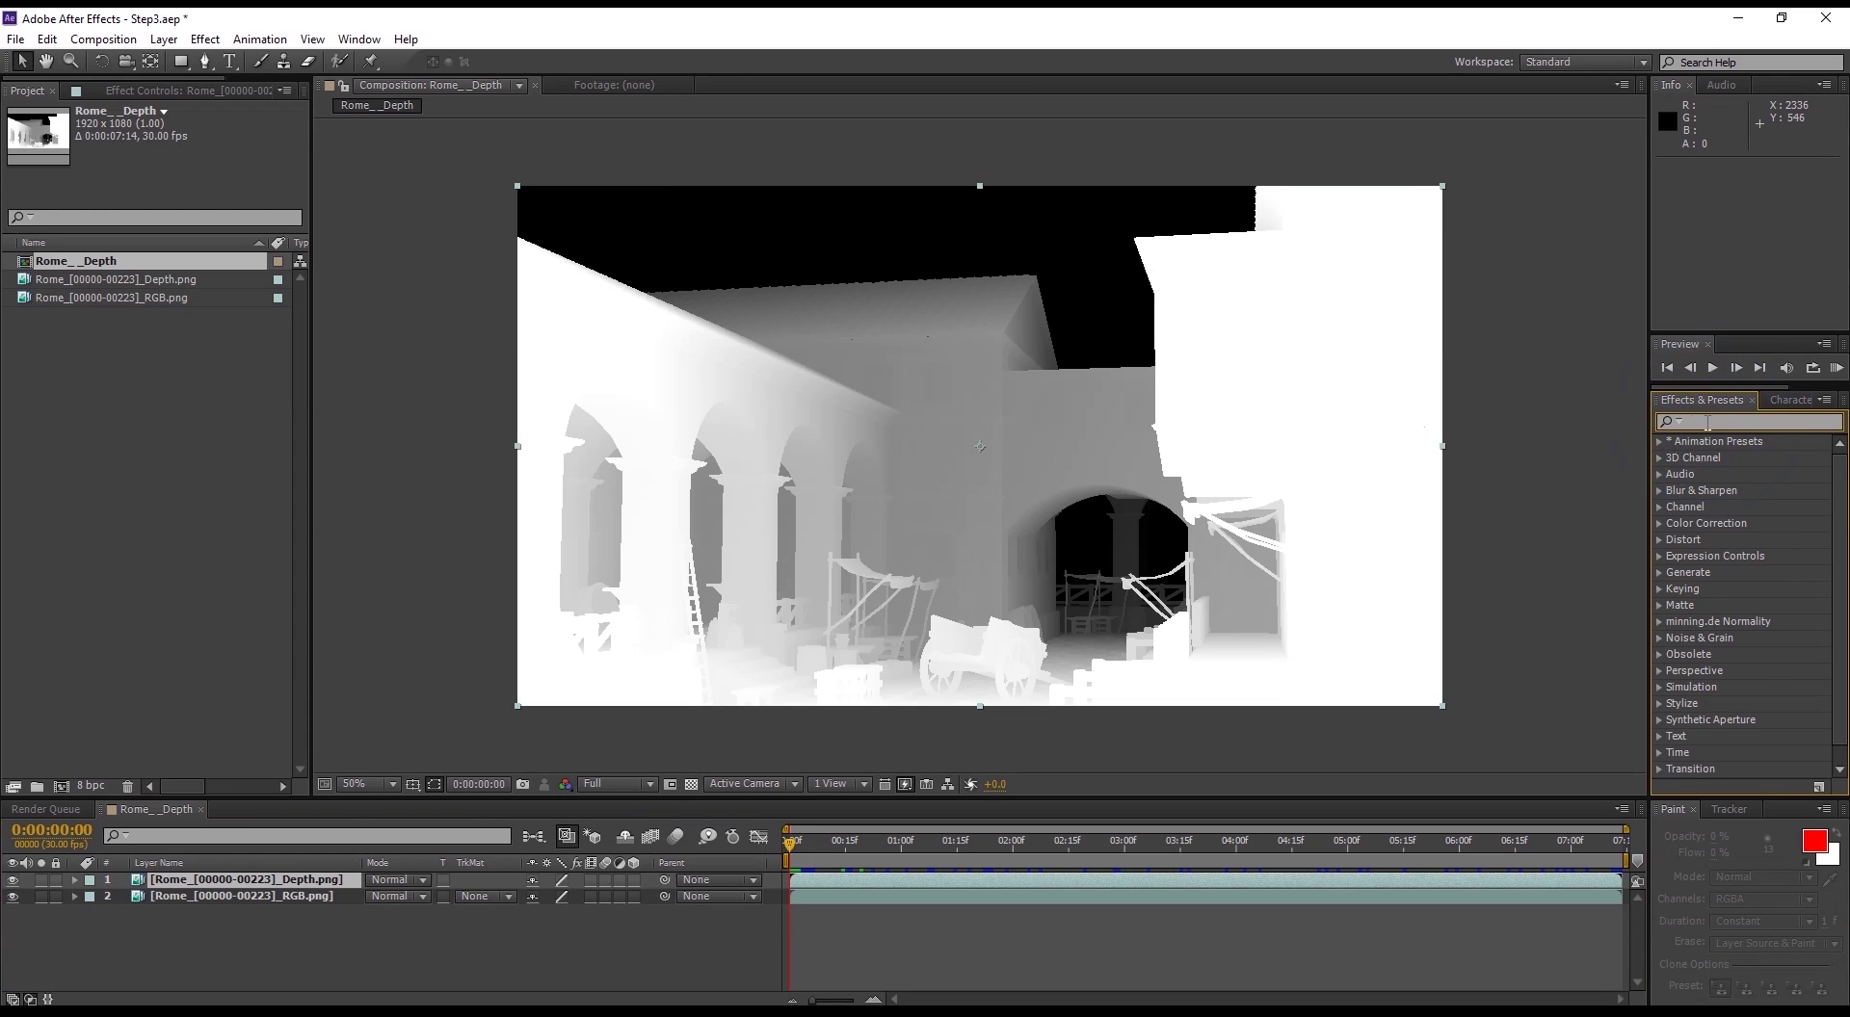
type("Invert")
left_click_drag(1728, 503, 887, 318)
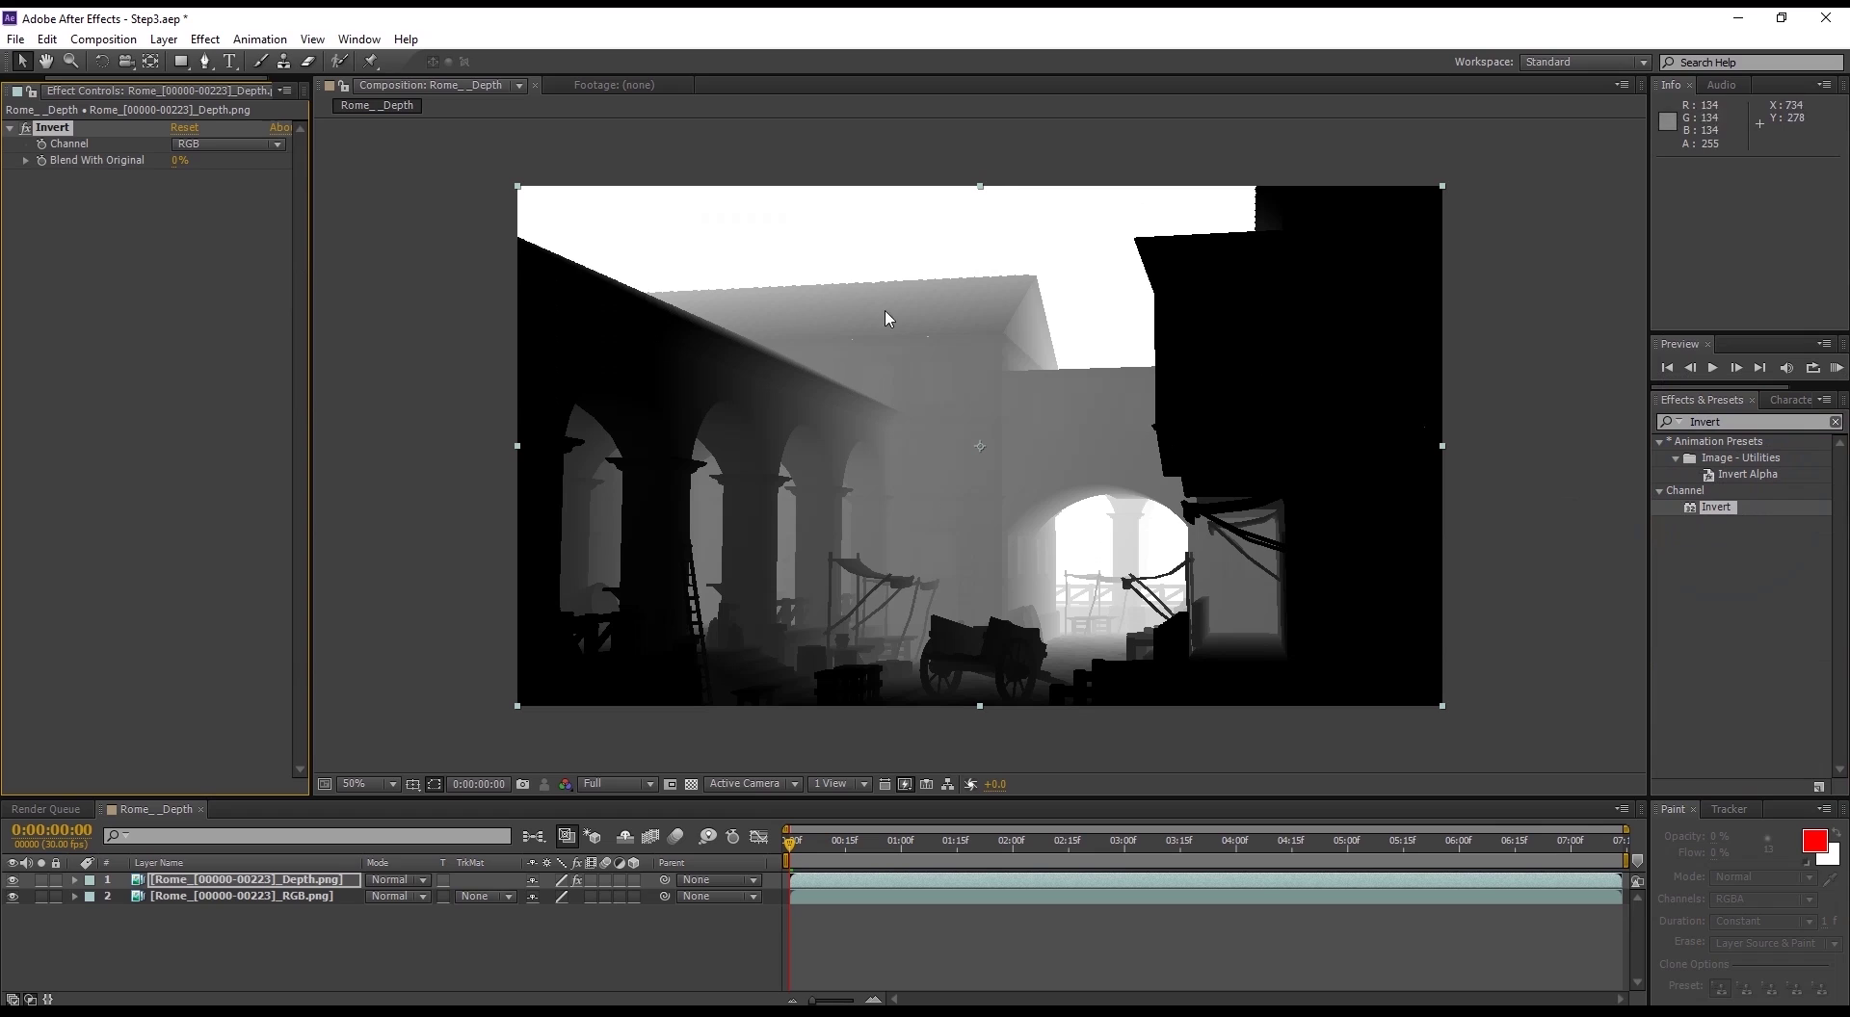
Step: Apply CC Radial Fast Blur to the Depth layer with an amount of 92 and its center in the bright sky at 1226, 312
left_click(1725, 422)
type("CC")
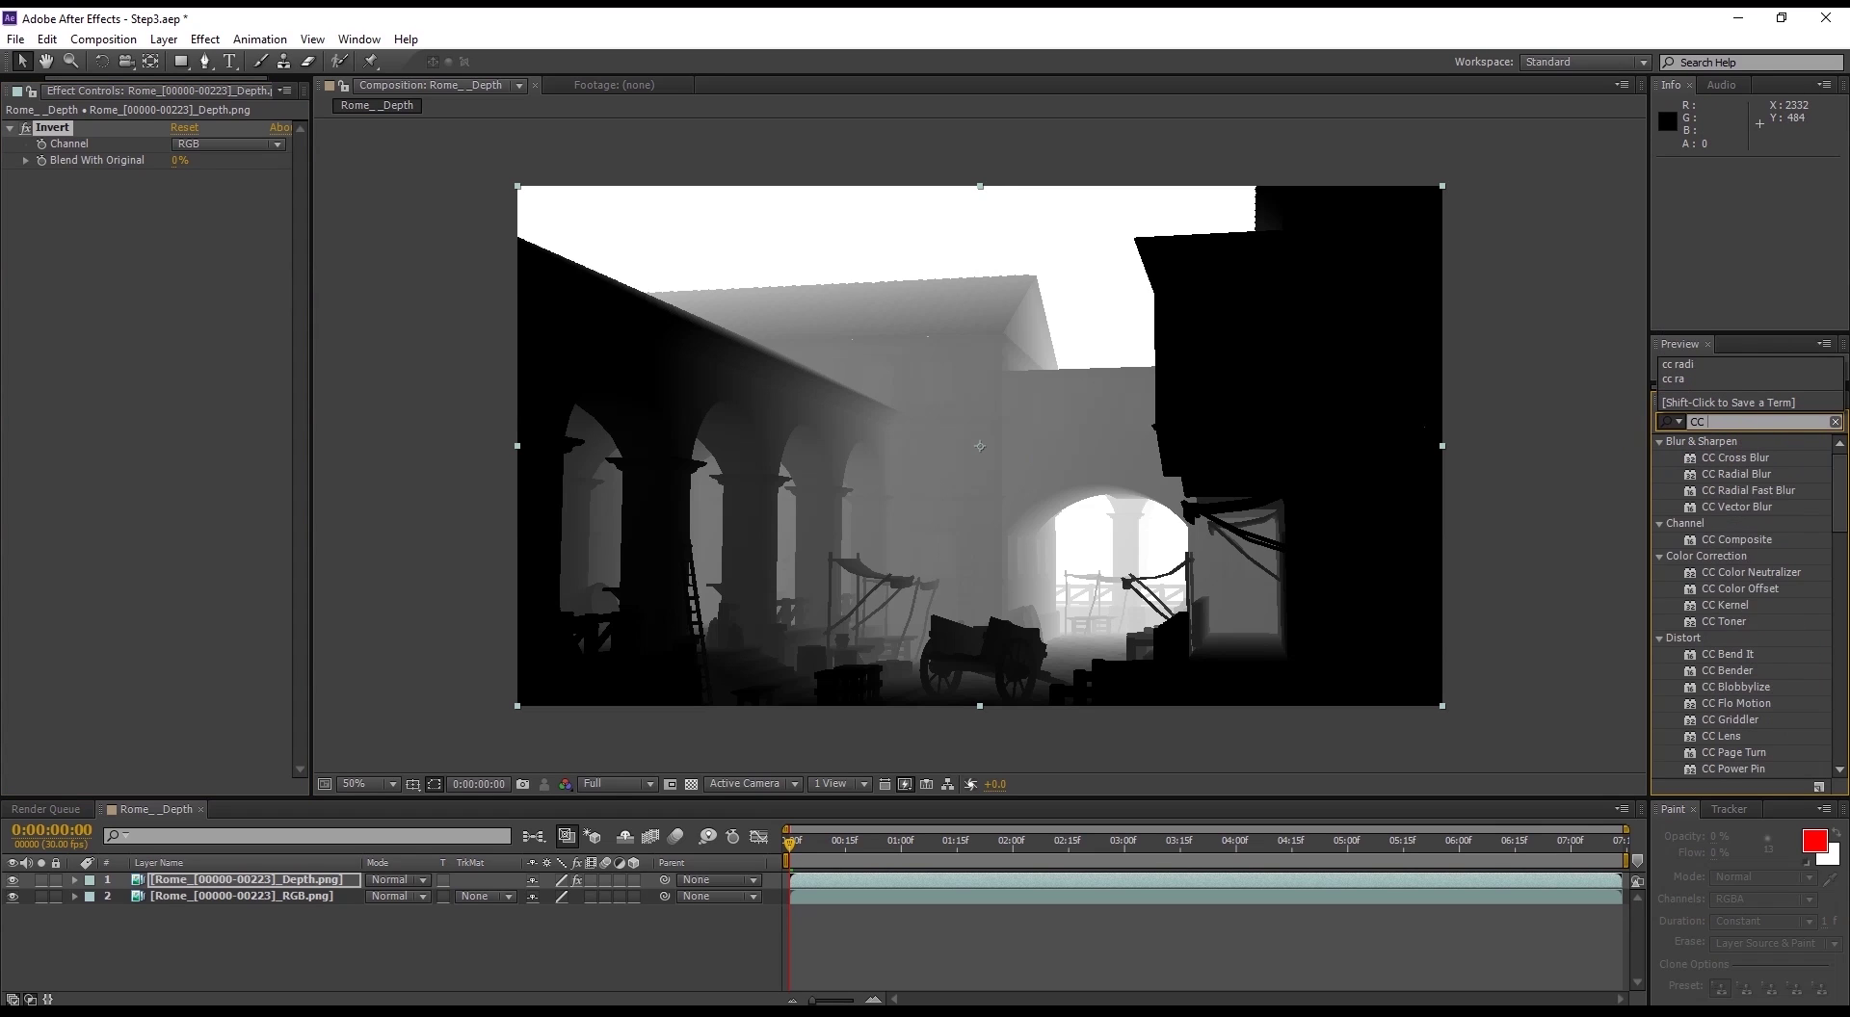
type(" rad")
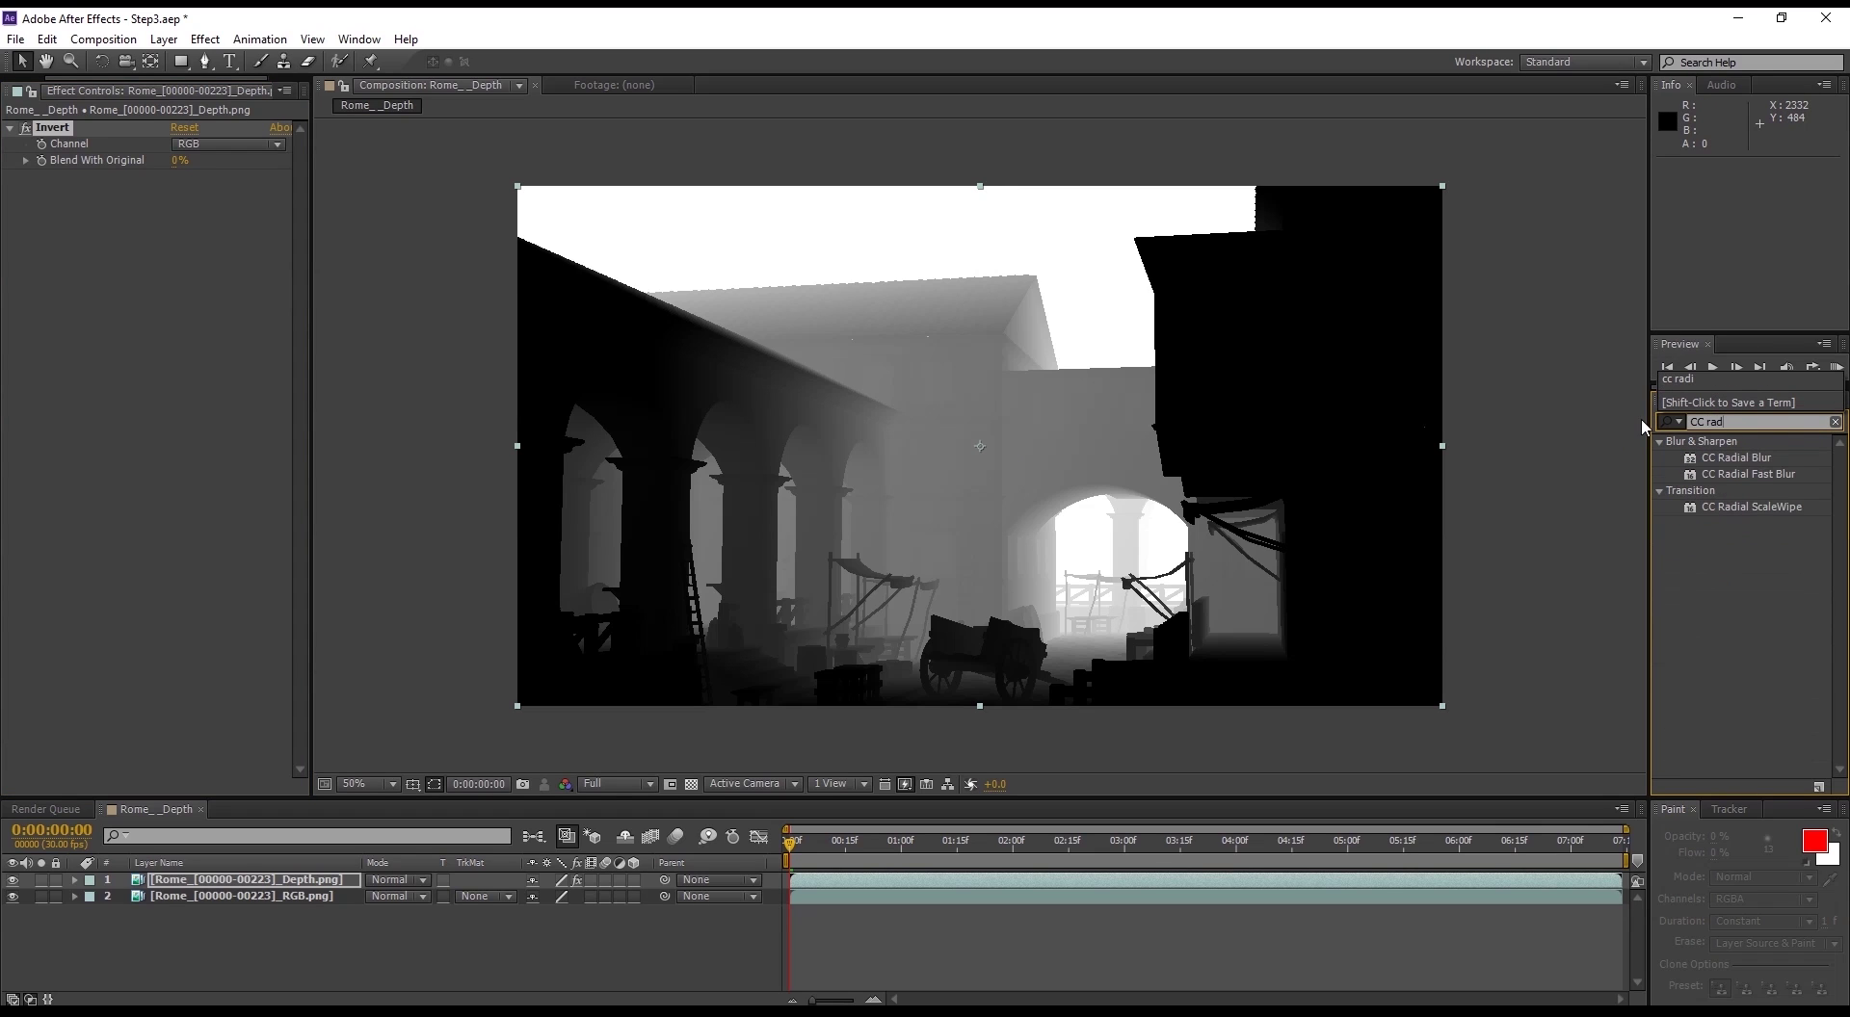
left_click_drag(1760, 476, 1104, 332)
left_click_drag(187, 214, 993, 302)
mouse_move(1103, 331)
left_mouse_down()
mouse_move(916, 302)
mouse_move(1016, 414)
mouse_move(1094, 298)
mouse_move(1109, 341)
left_mouse_up()
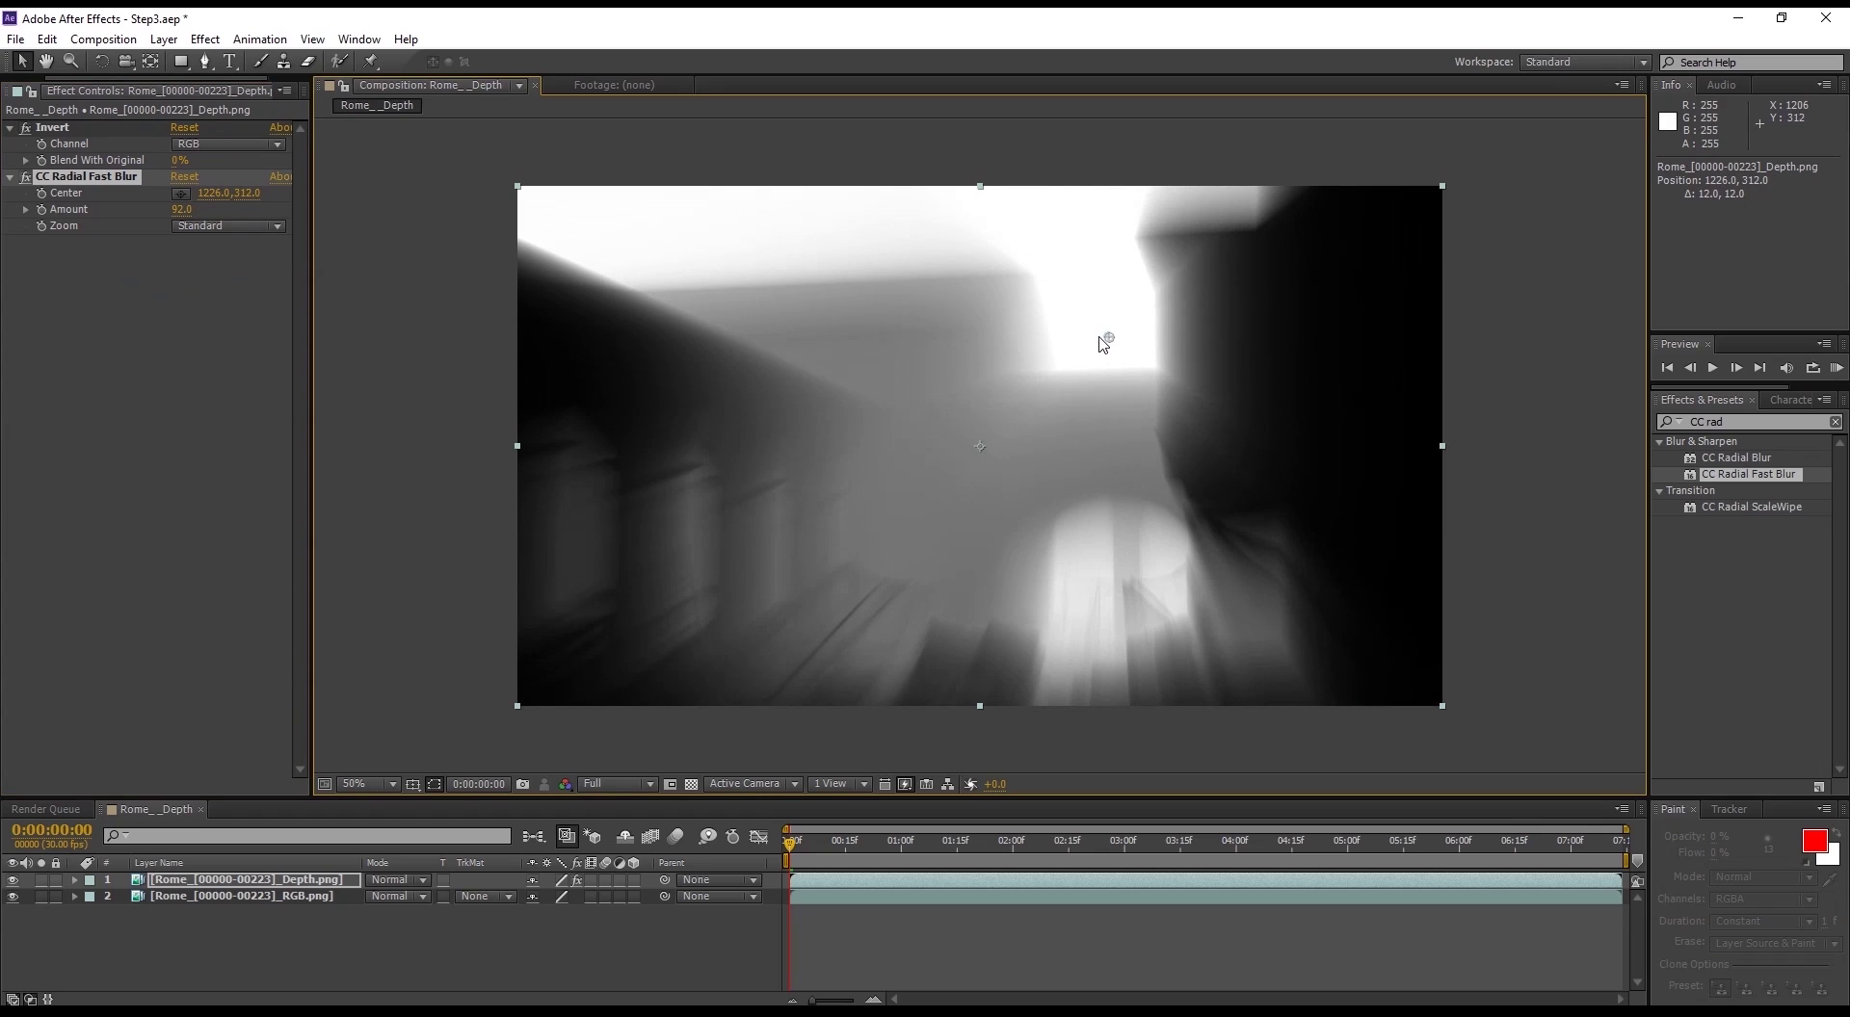
Step: Set the Depth layer's blending mode to Lighten and move the radial blur's center up to 1226, 288
left_click(405, 885)
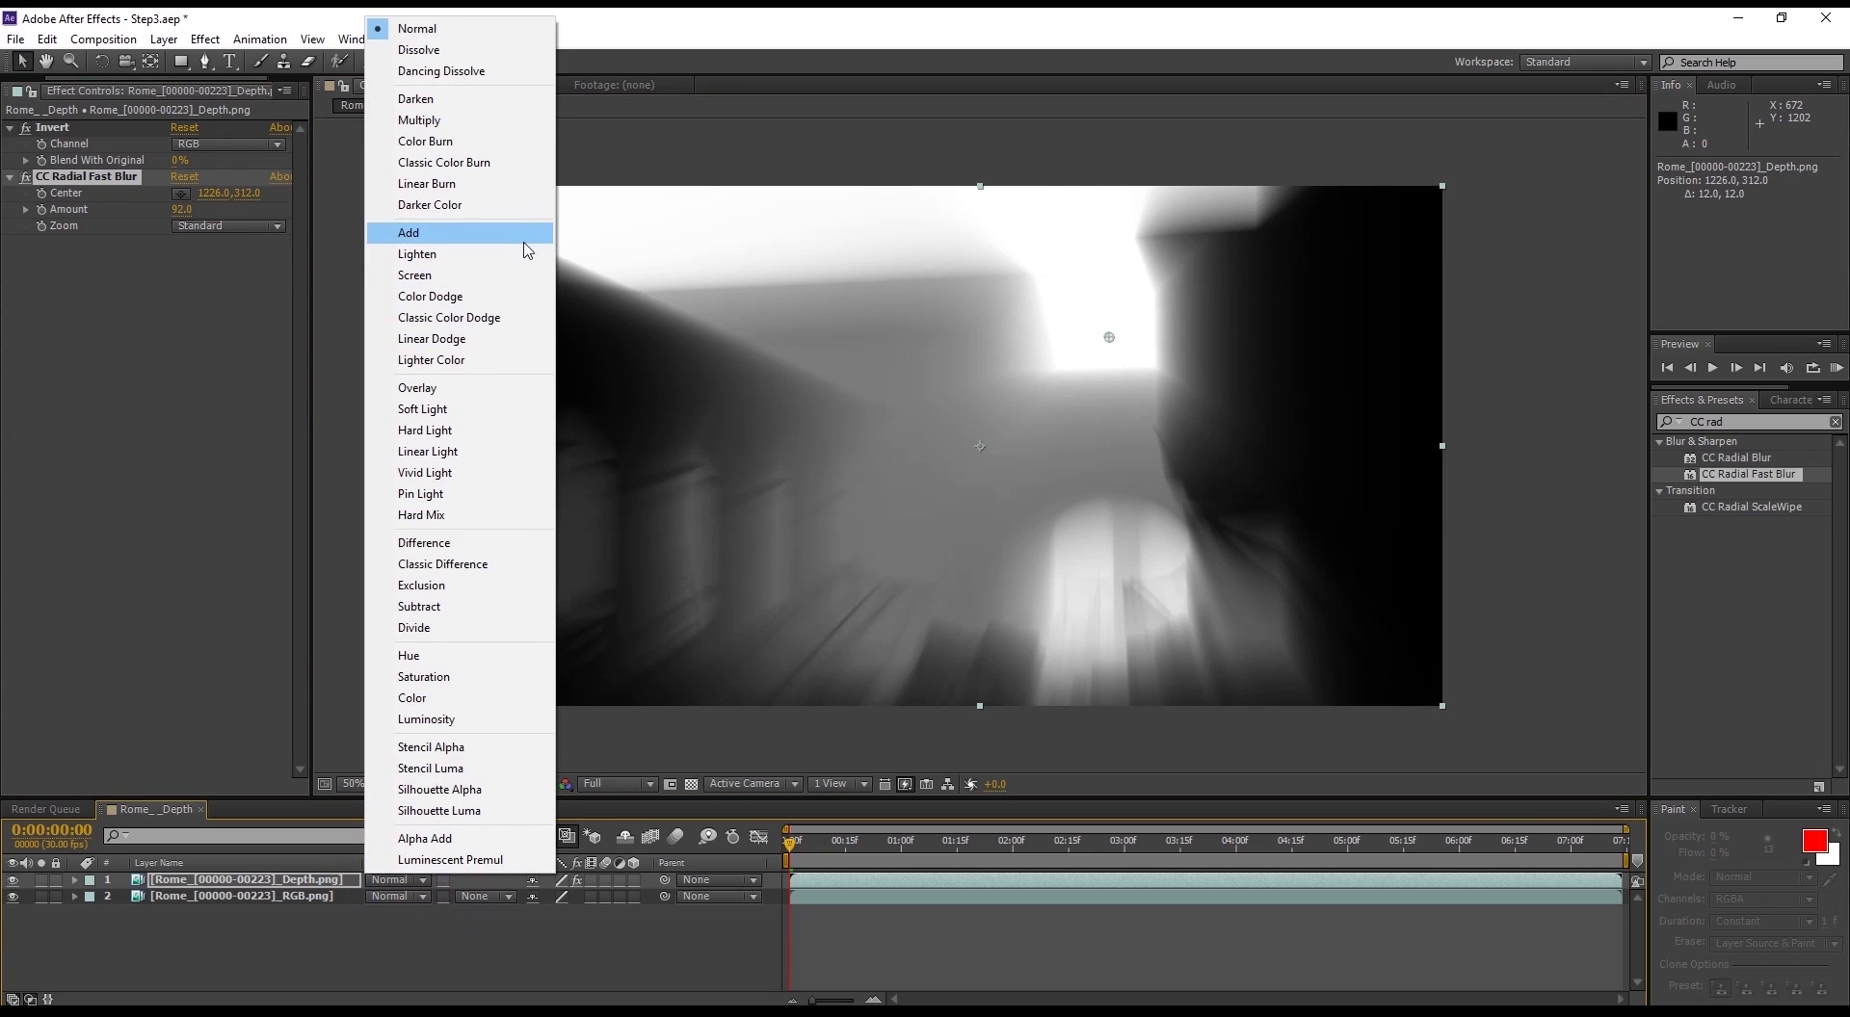
left_click(457, 256)
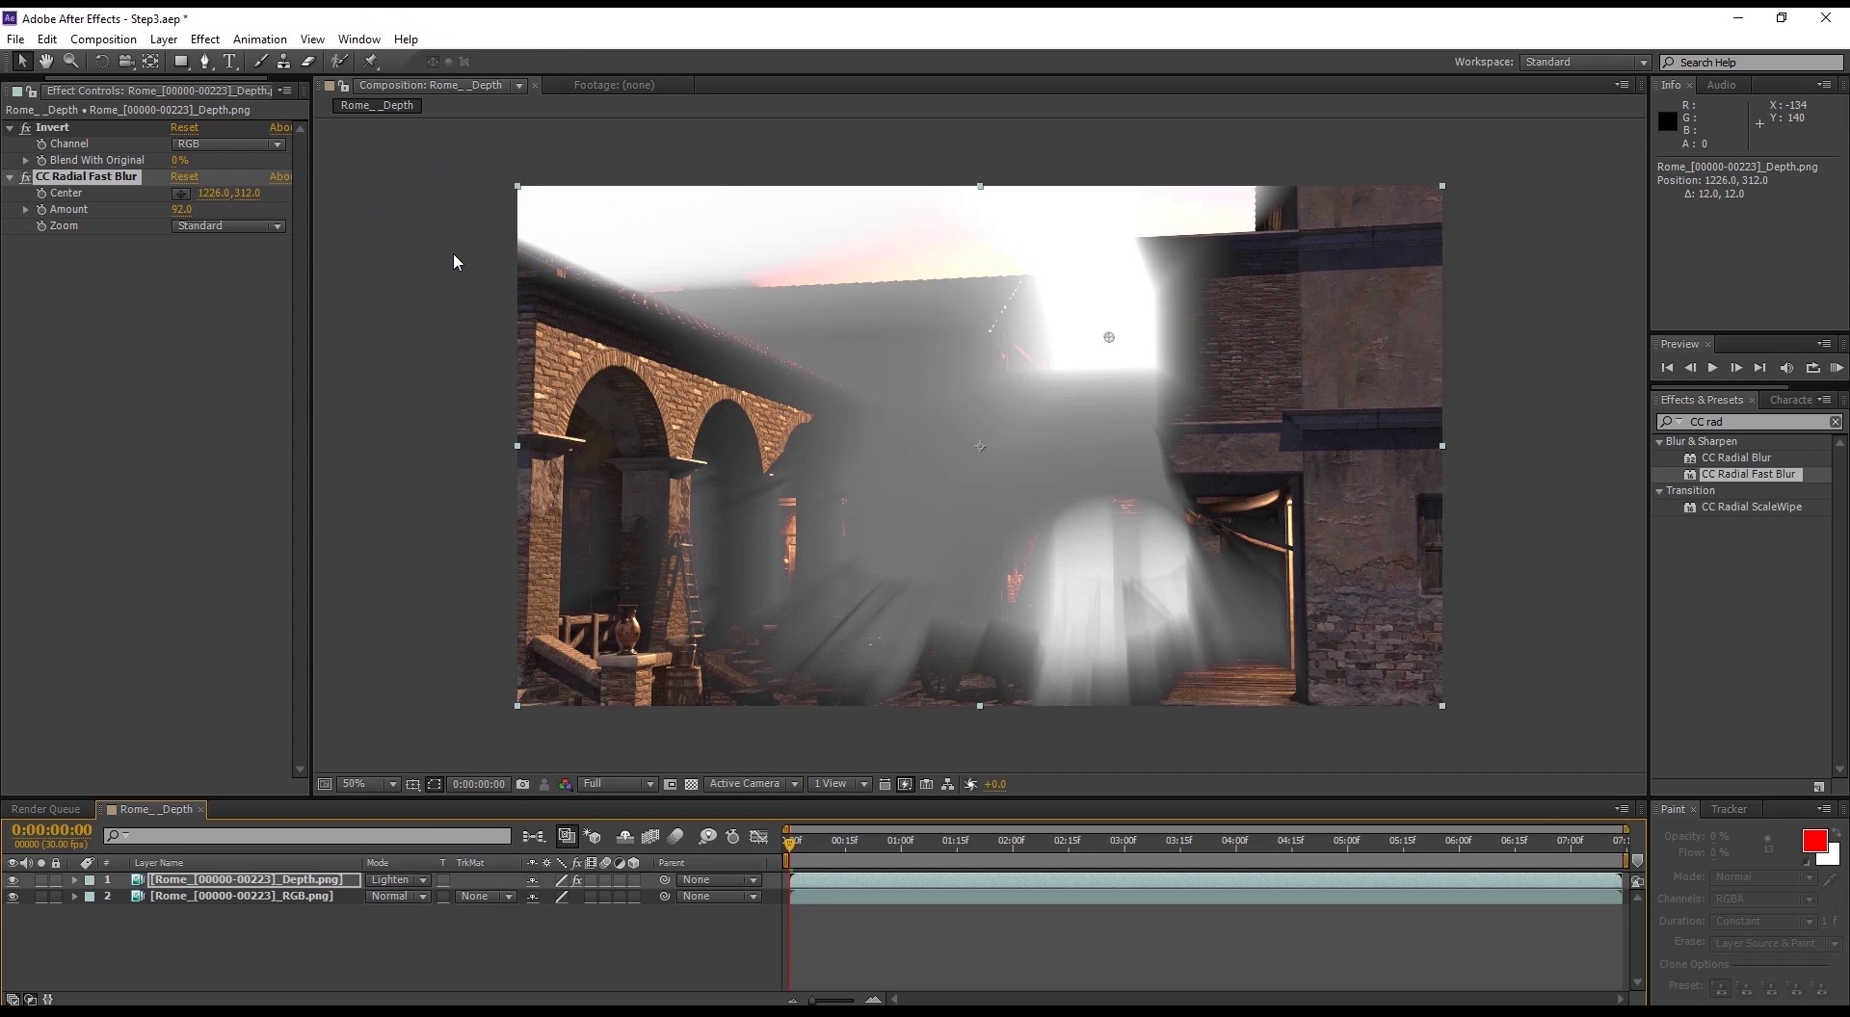
mouse_move(1112, 338)
left_mouse_down()
mouse_move(1069, 273)
mouse_move(1114, 281)
mouse_move(1109, 326)
left_mouse_up()
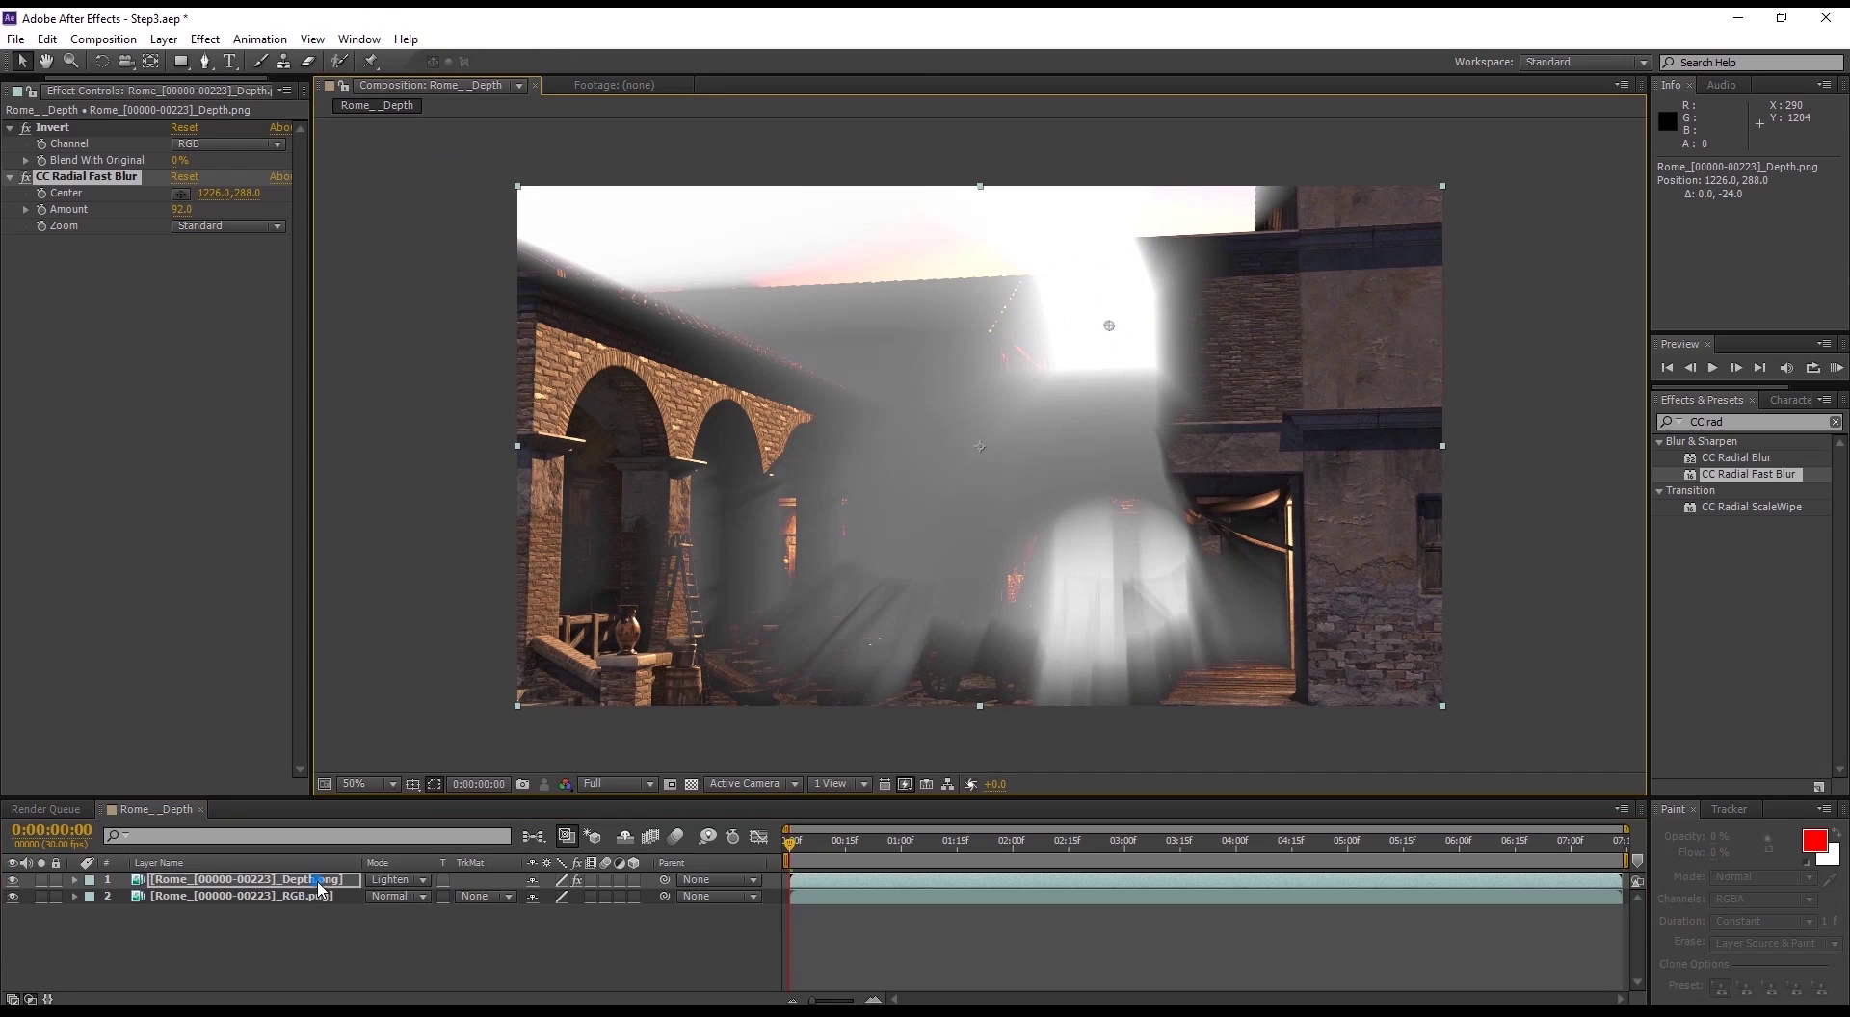
Step: Lower the Depth layer's opacity to 54% and move the CC Radial Fast Blur center to 1206, 284
key("t")
left_click_drag(540, 896, 503, 896)
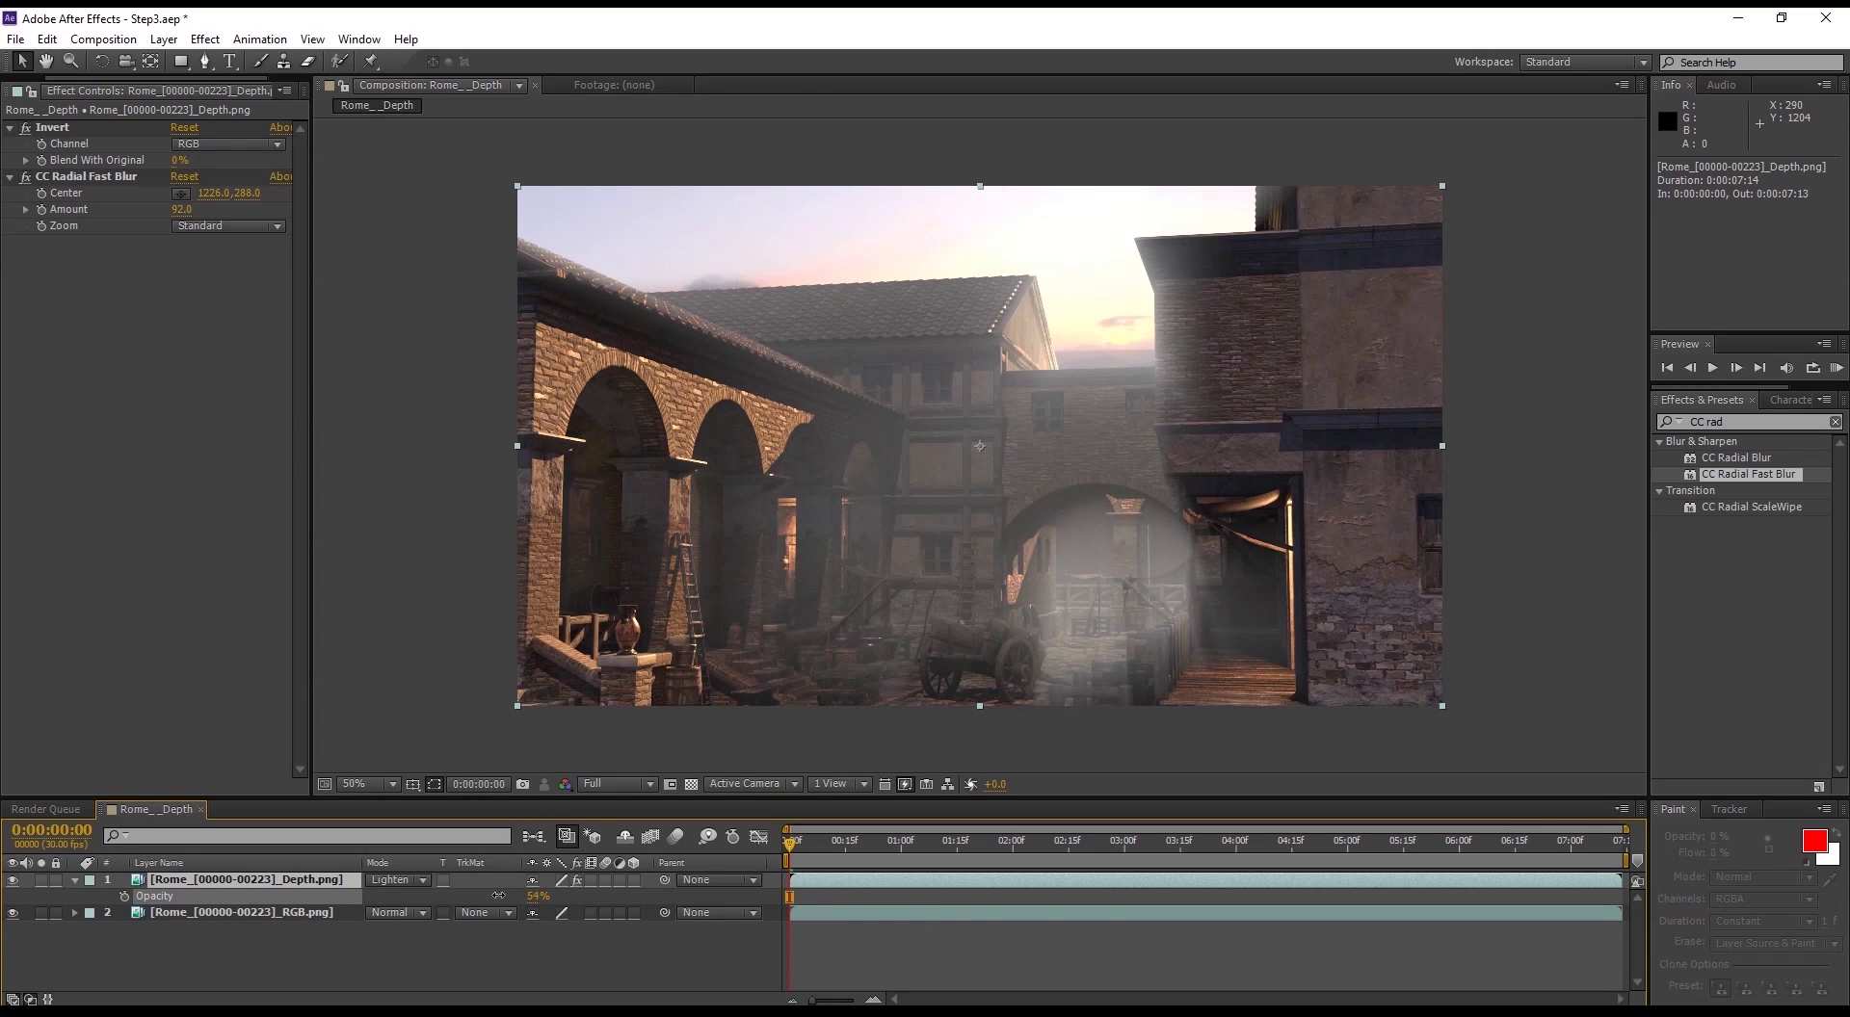
left_click(111, 176)
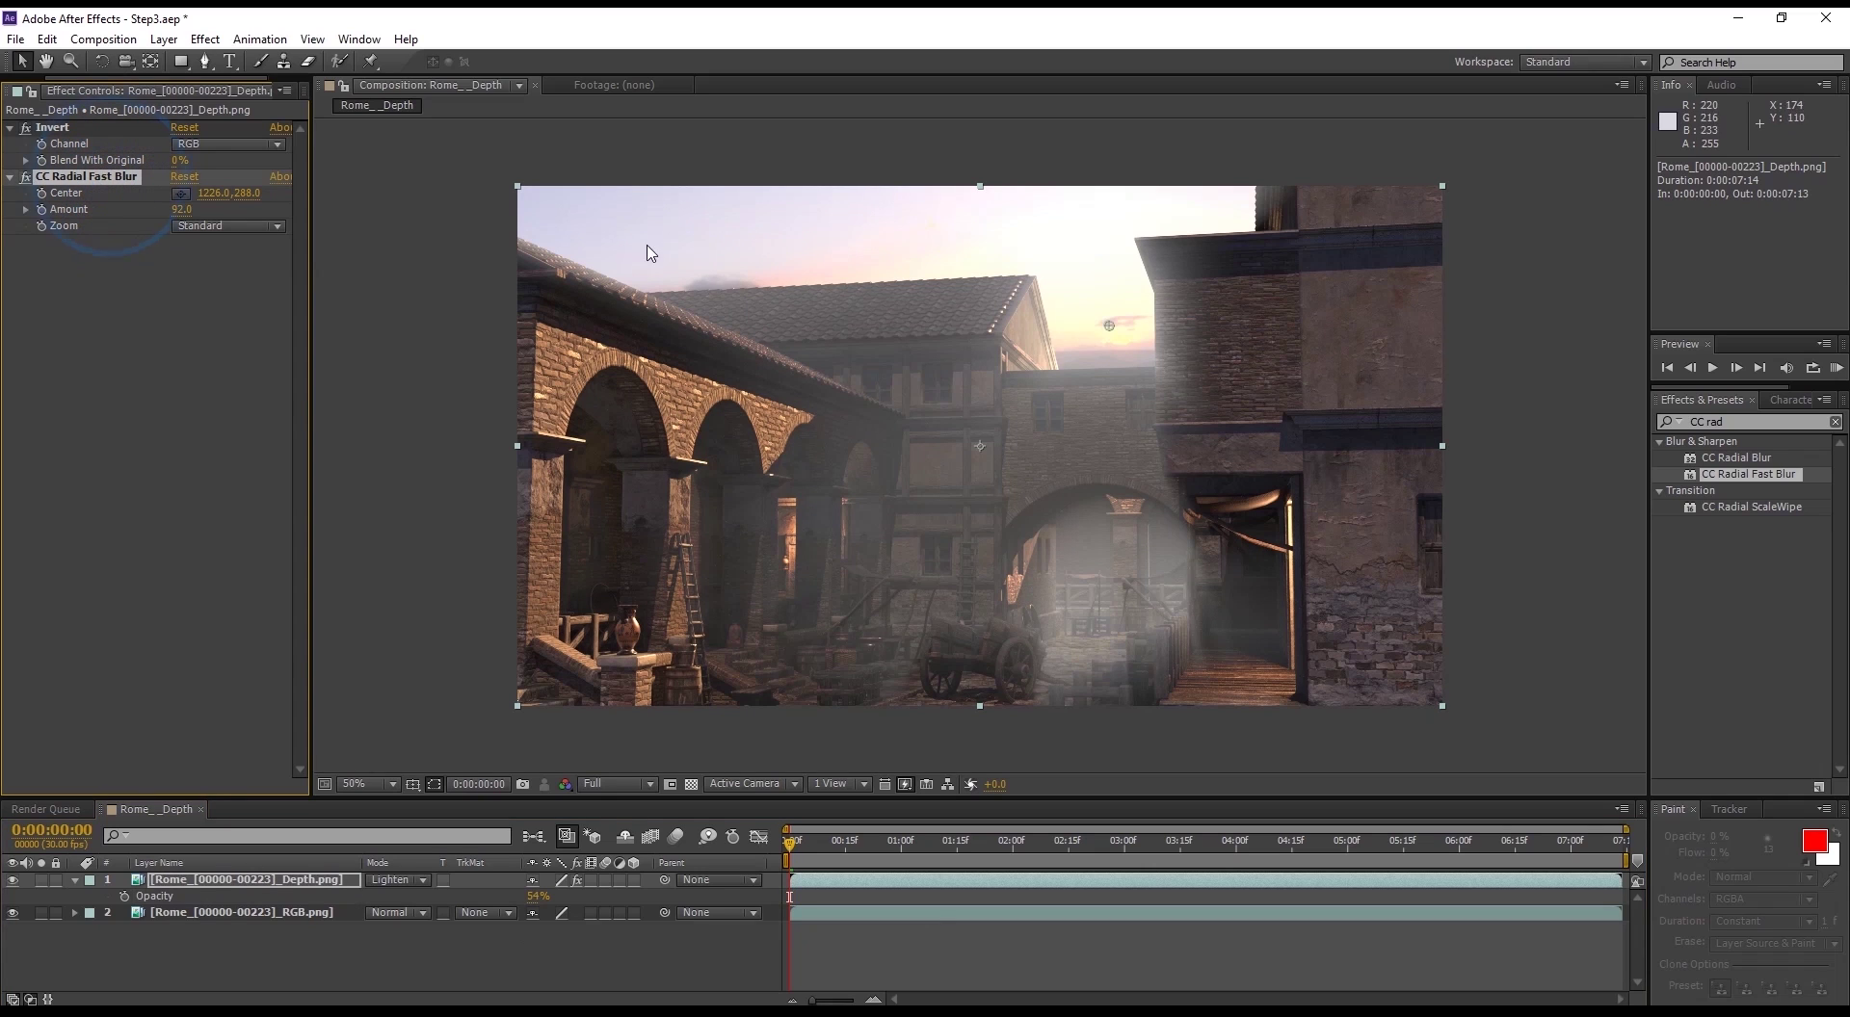
mouse_move(1113, 332)
left_mouse_down()
mouse_move(916, 273)
mouse_move(1098, 281)
mouse_move(1100, 323)
left_mouse_up()
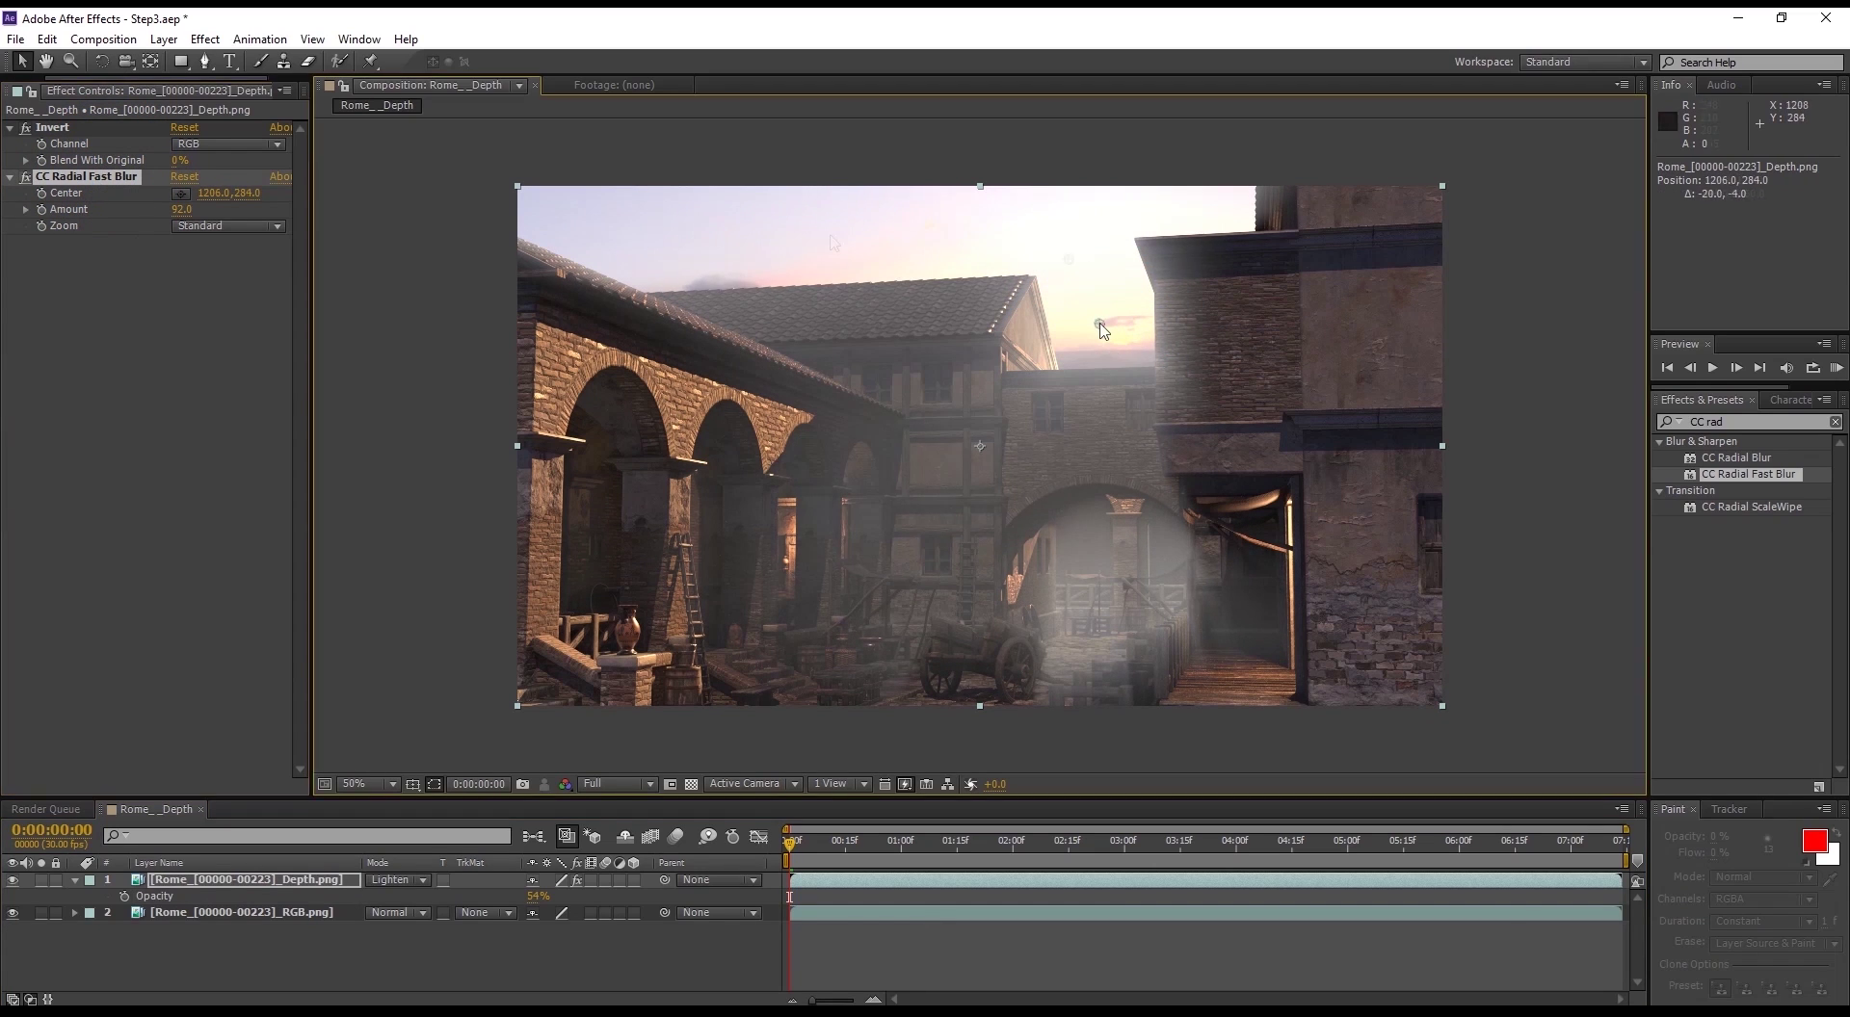
Step: Apply the Curves effect to the Depth layer, adjust its Red channel curve, and move the CC Radial Fast Blur center to 1202, 290
left_click(1680, 561)
left_click(1759, 429)
type("curv")
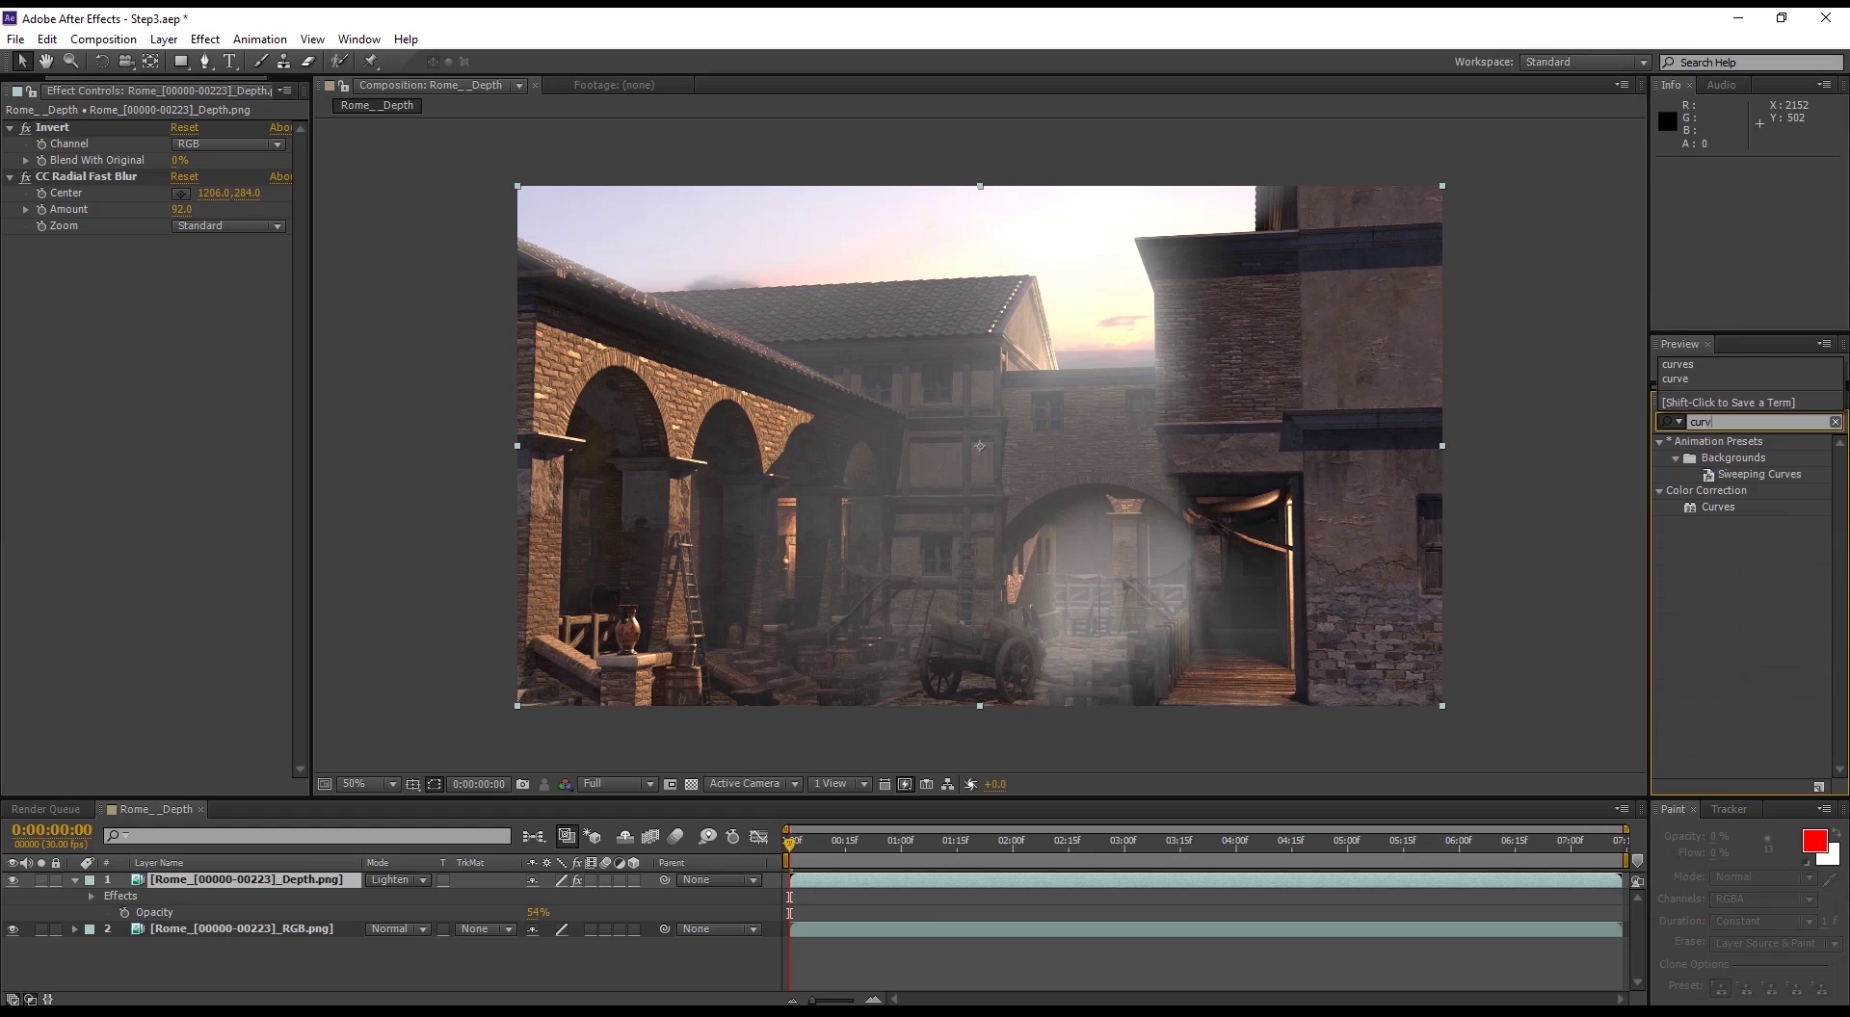
key("Down")
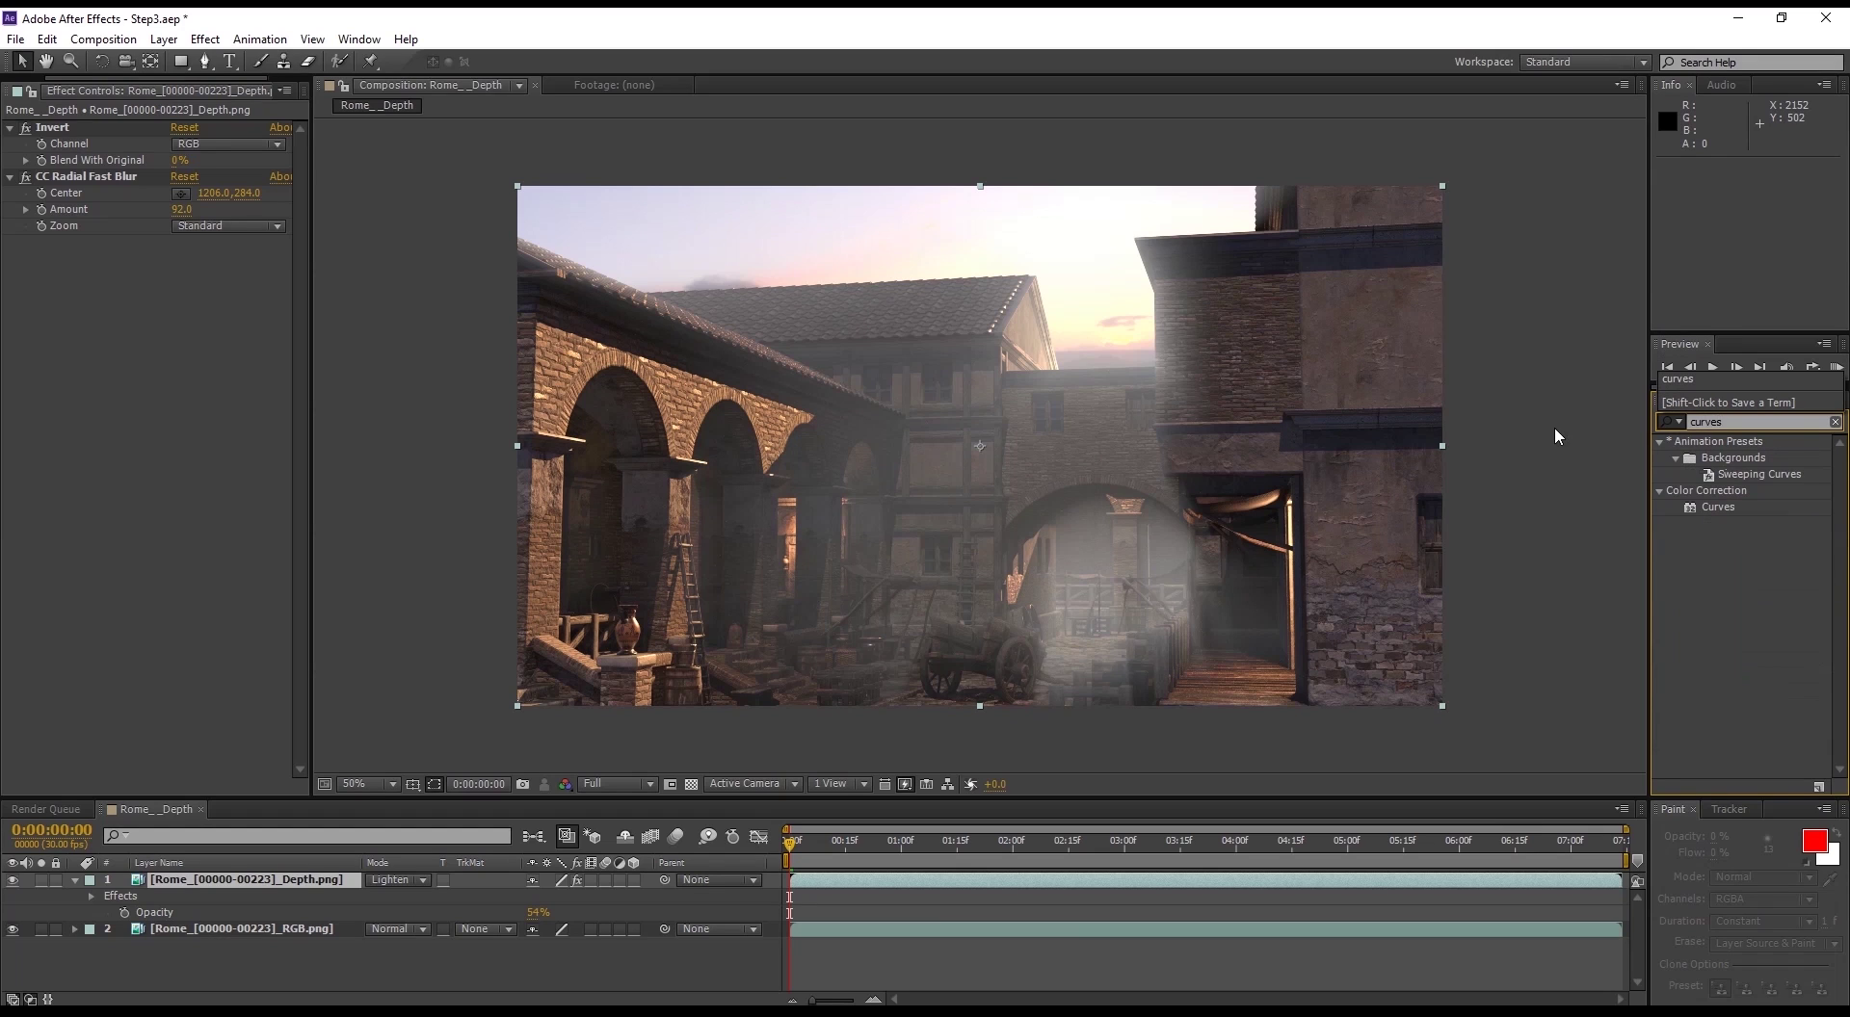
left_click_drag(1708, 507, 169, 500)
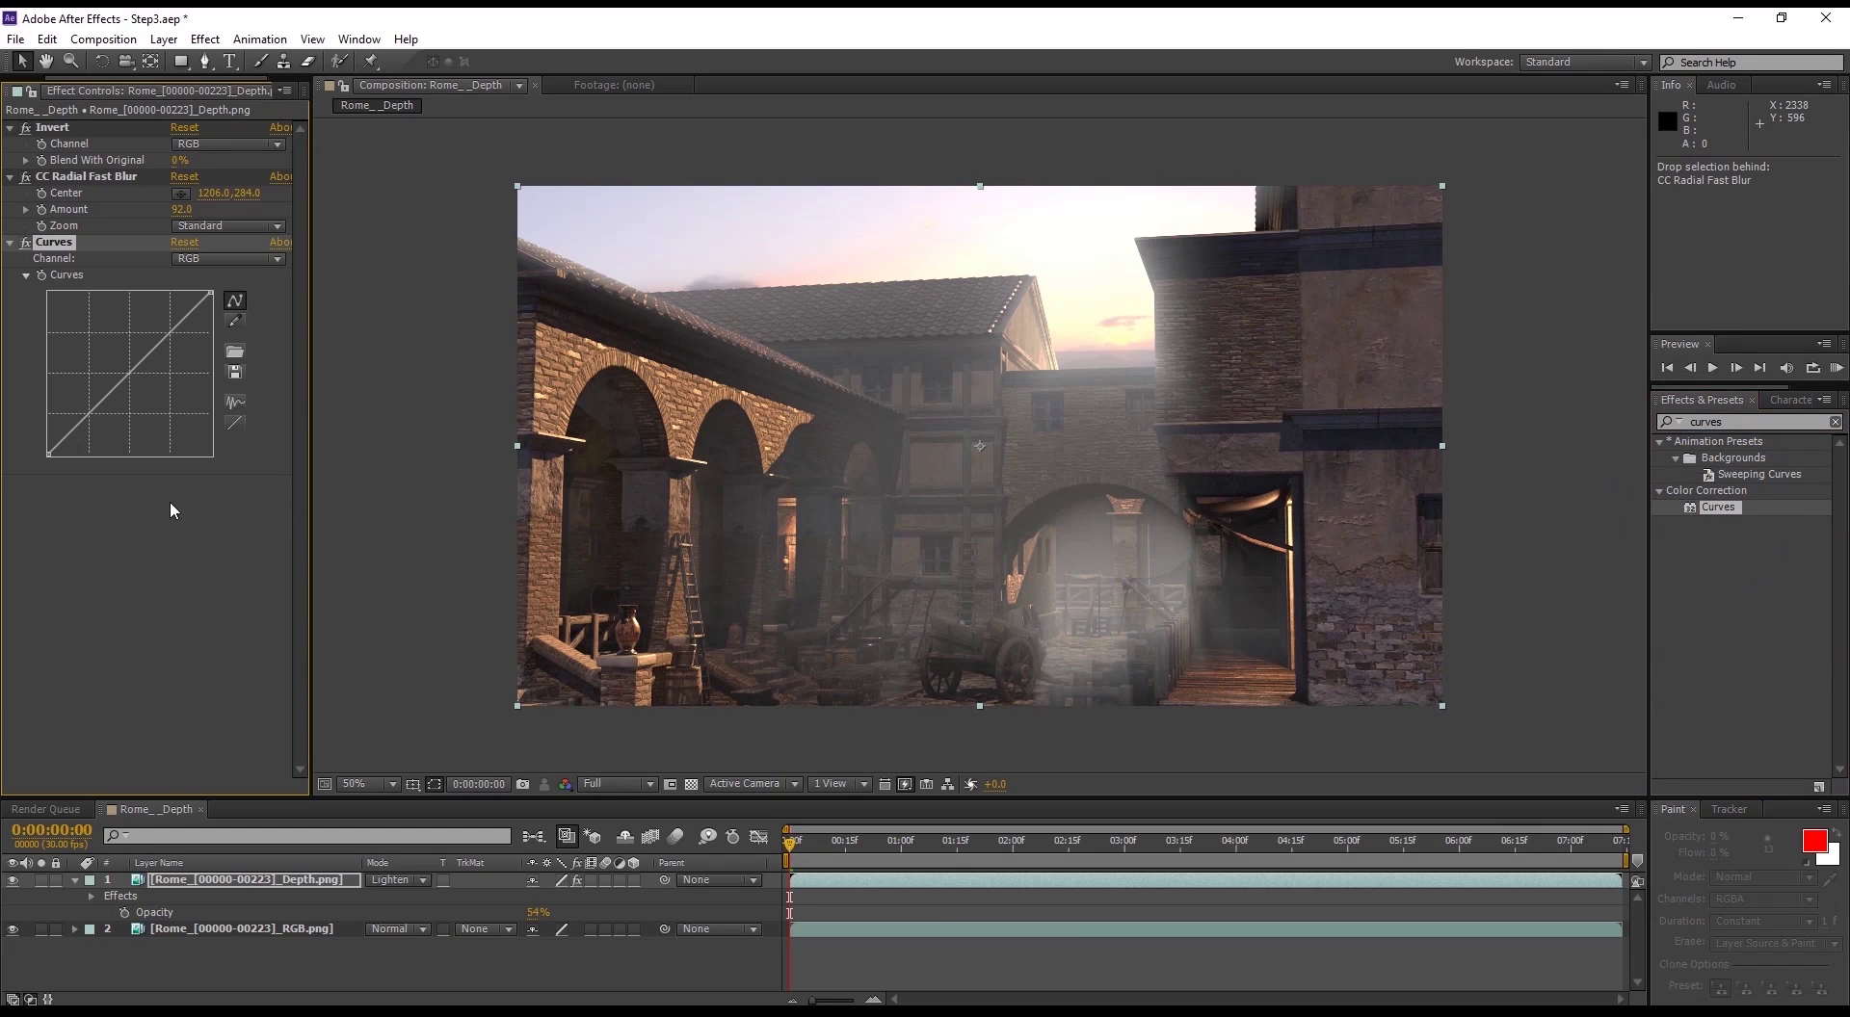
left_click(210, 264)
left_click(214, 301)
left_click_drag(169, 334, 77, 424)
left_click(86, 176)
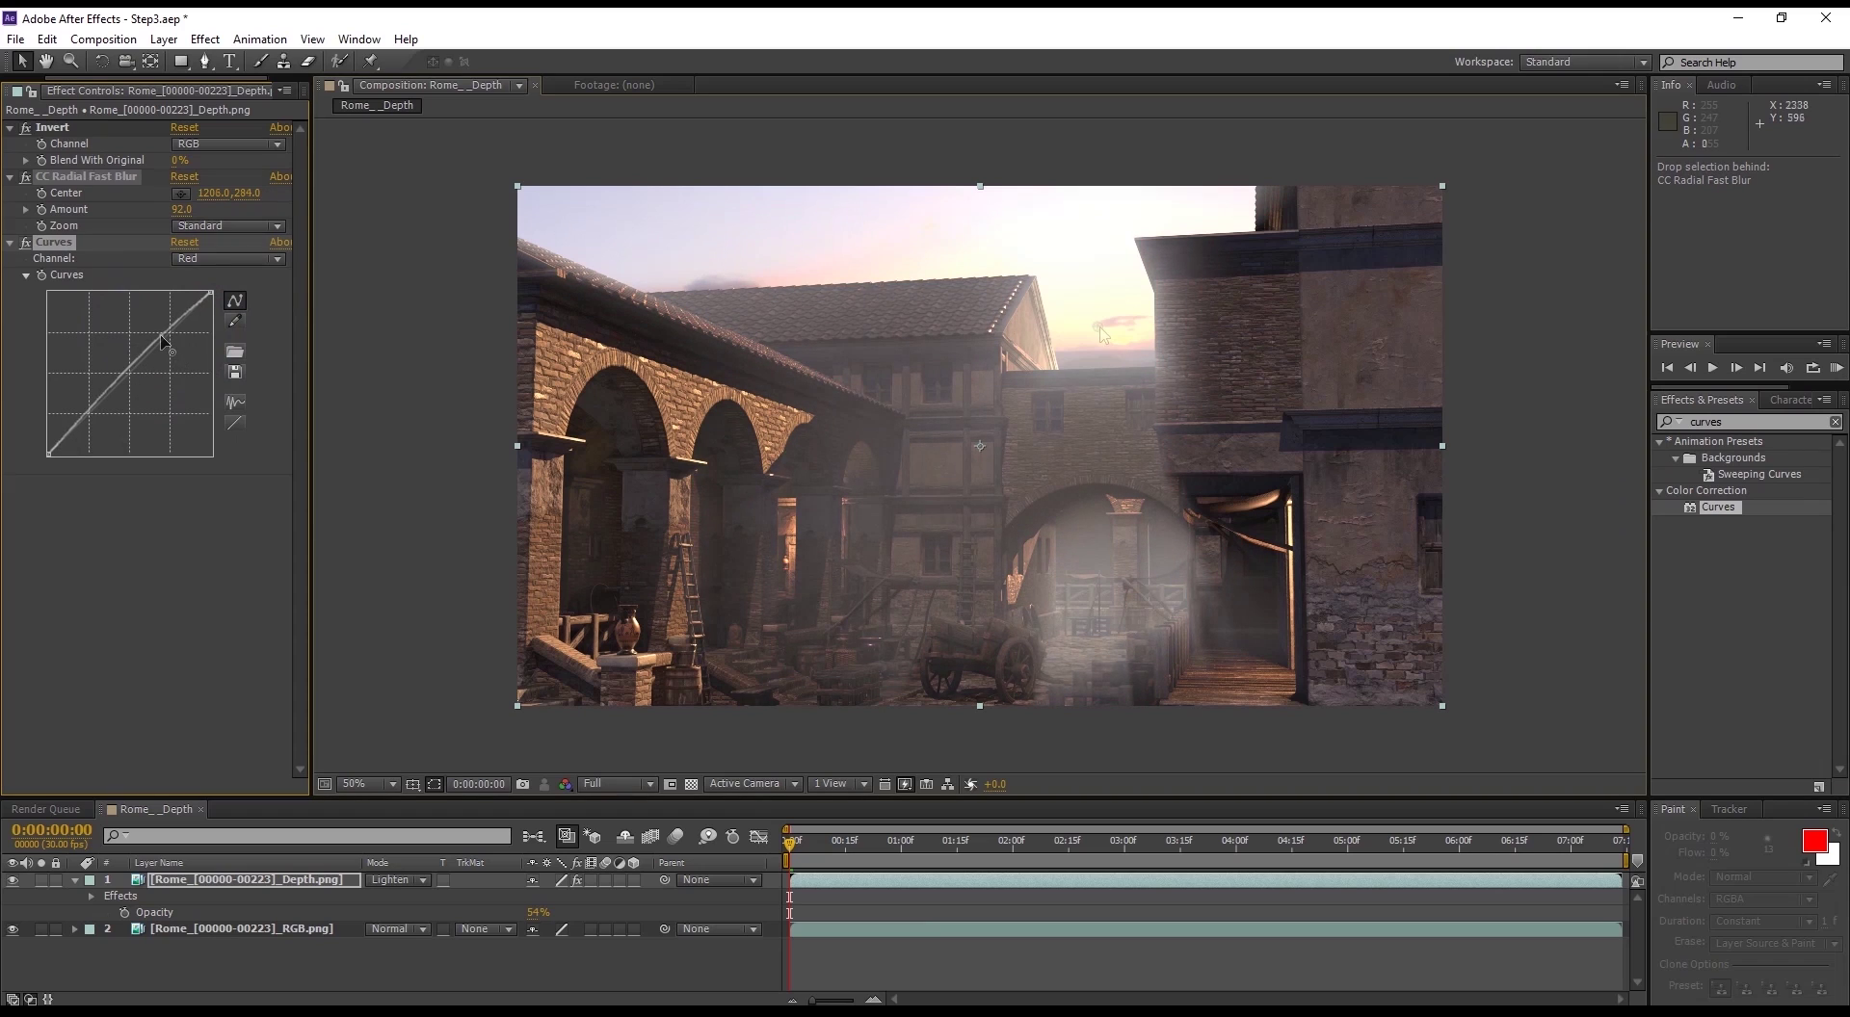
Step: Apply Lens Flare to the Depth layer with its flare center in the bright sky at 1222, 256, and move the radial blur's center to 1206, 252
left_click(1725, 422)
type("lens")
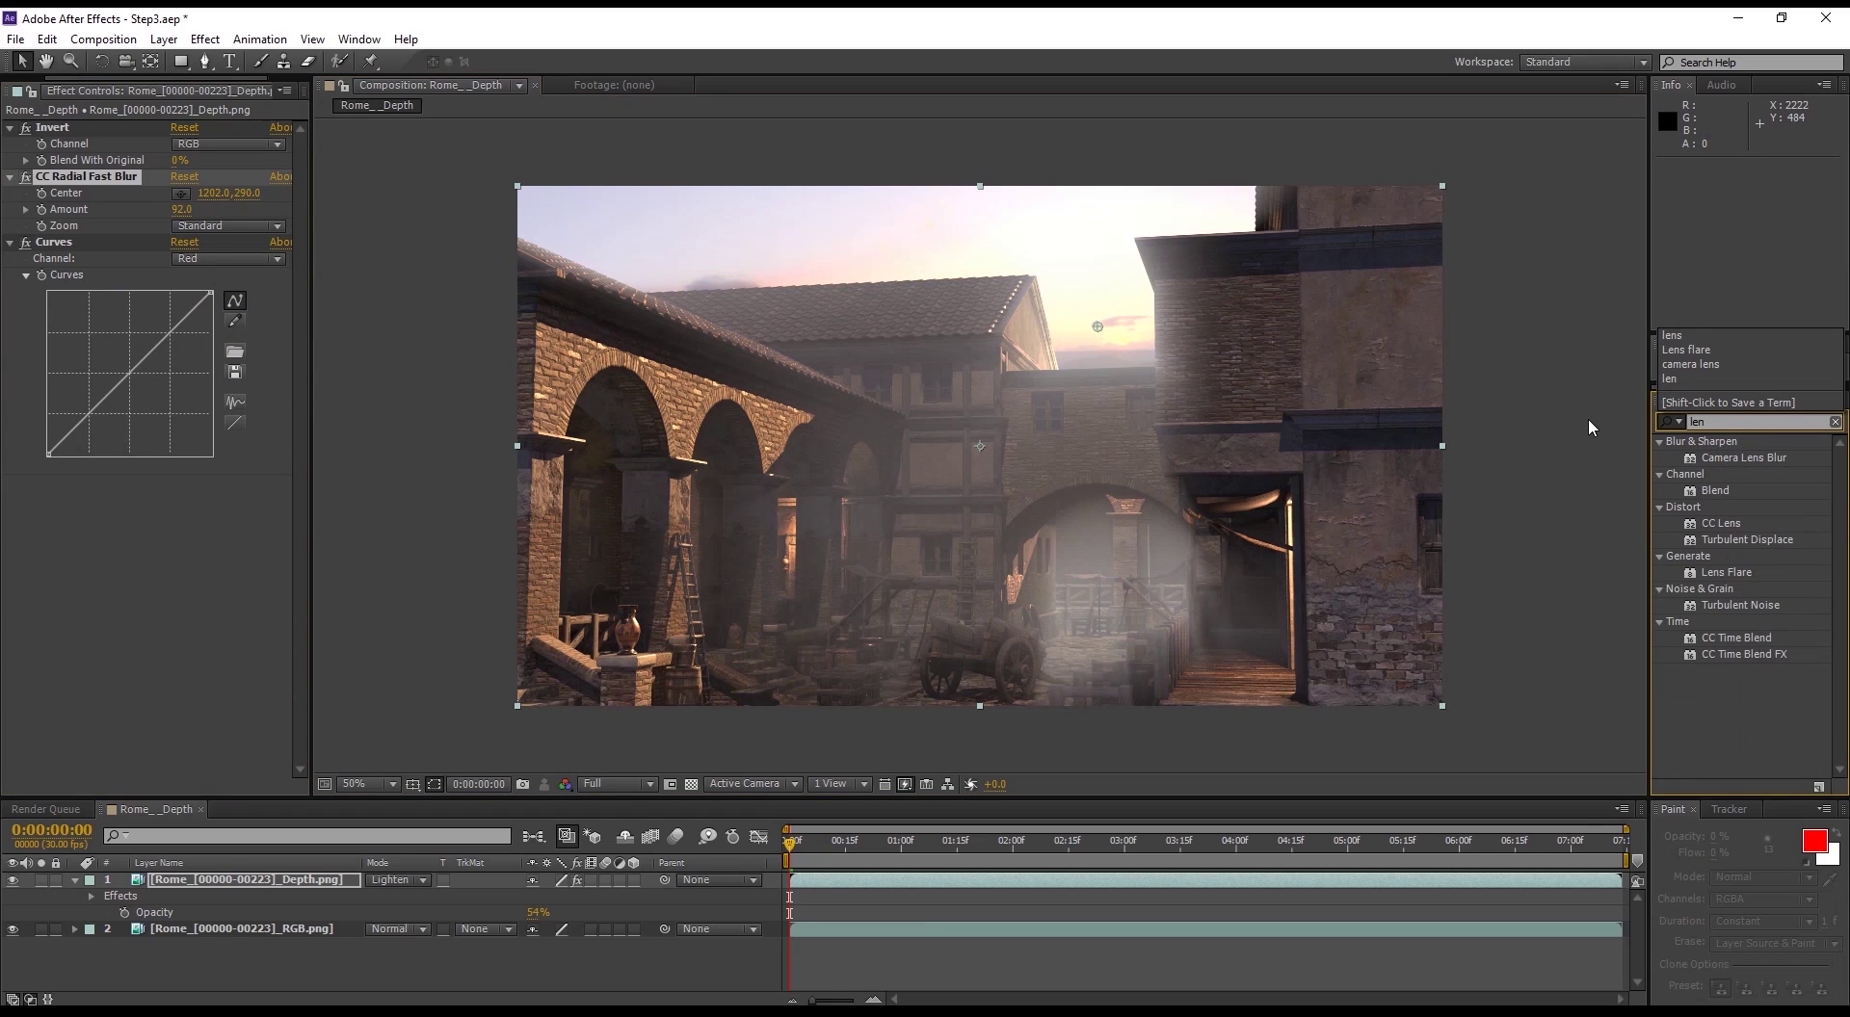
left_click(1730, 523)
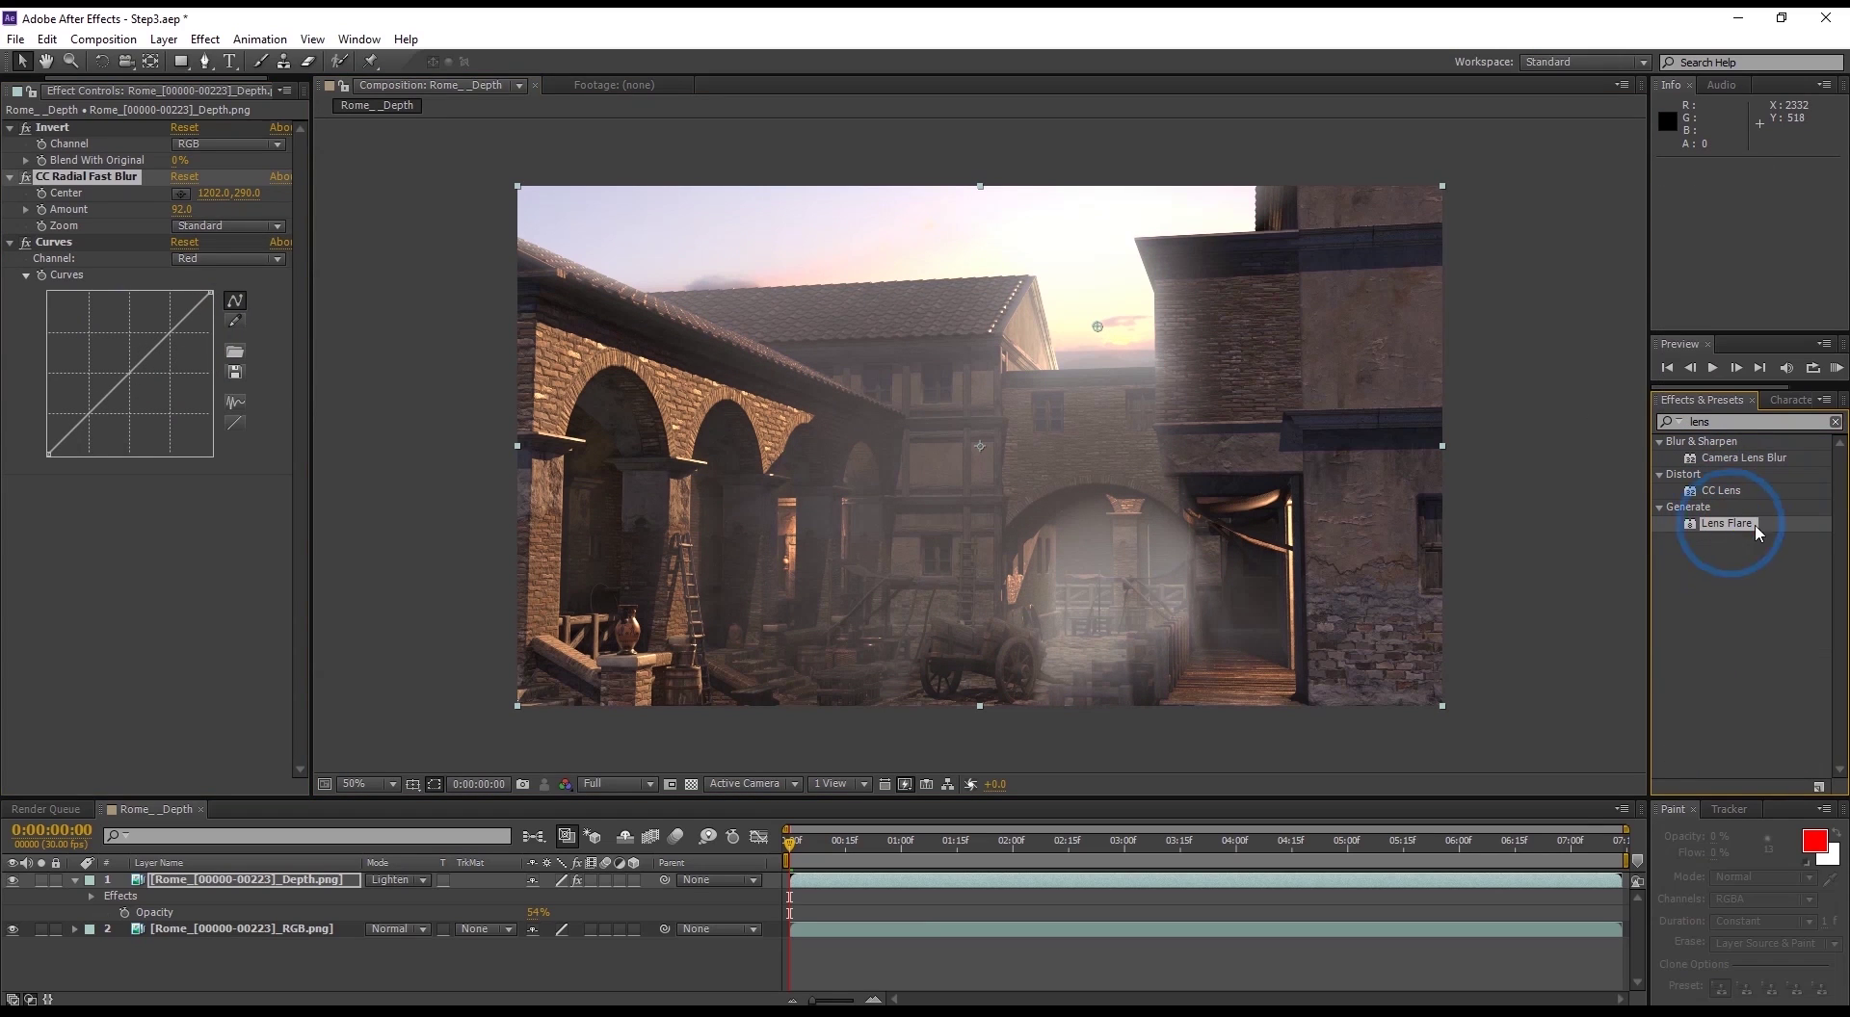
left_click_drag(1731, 531, 281, 557)
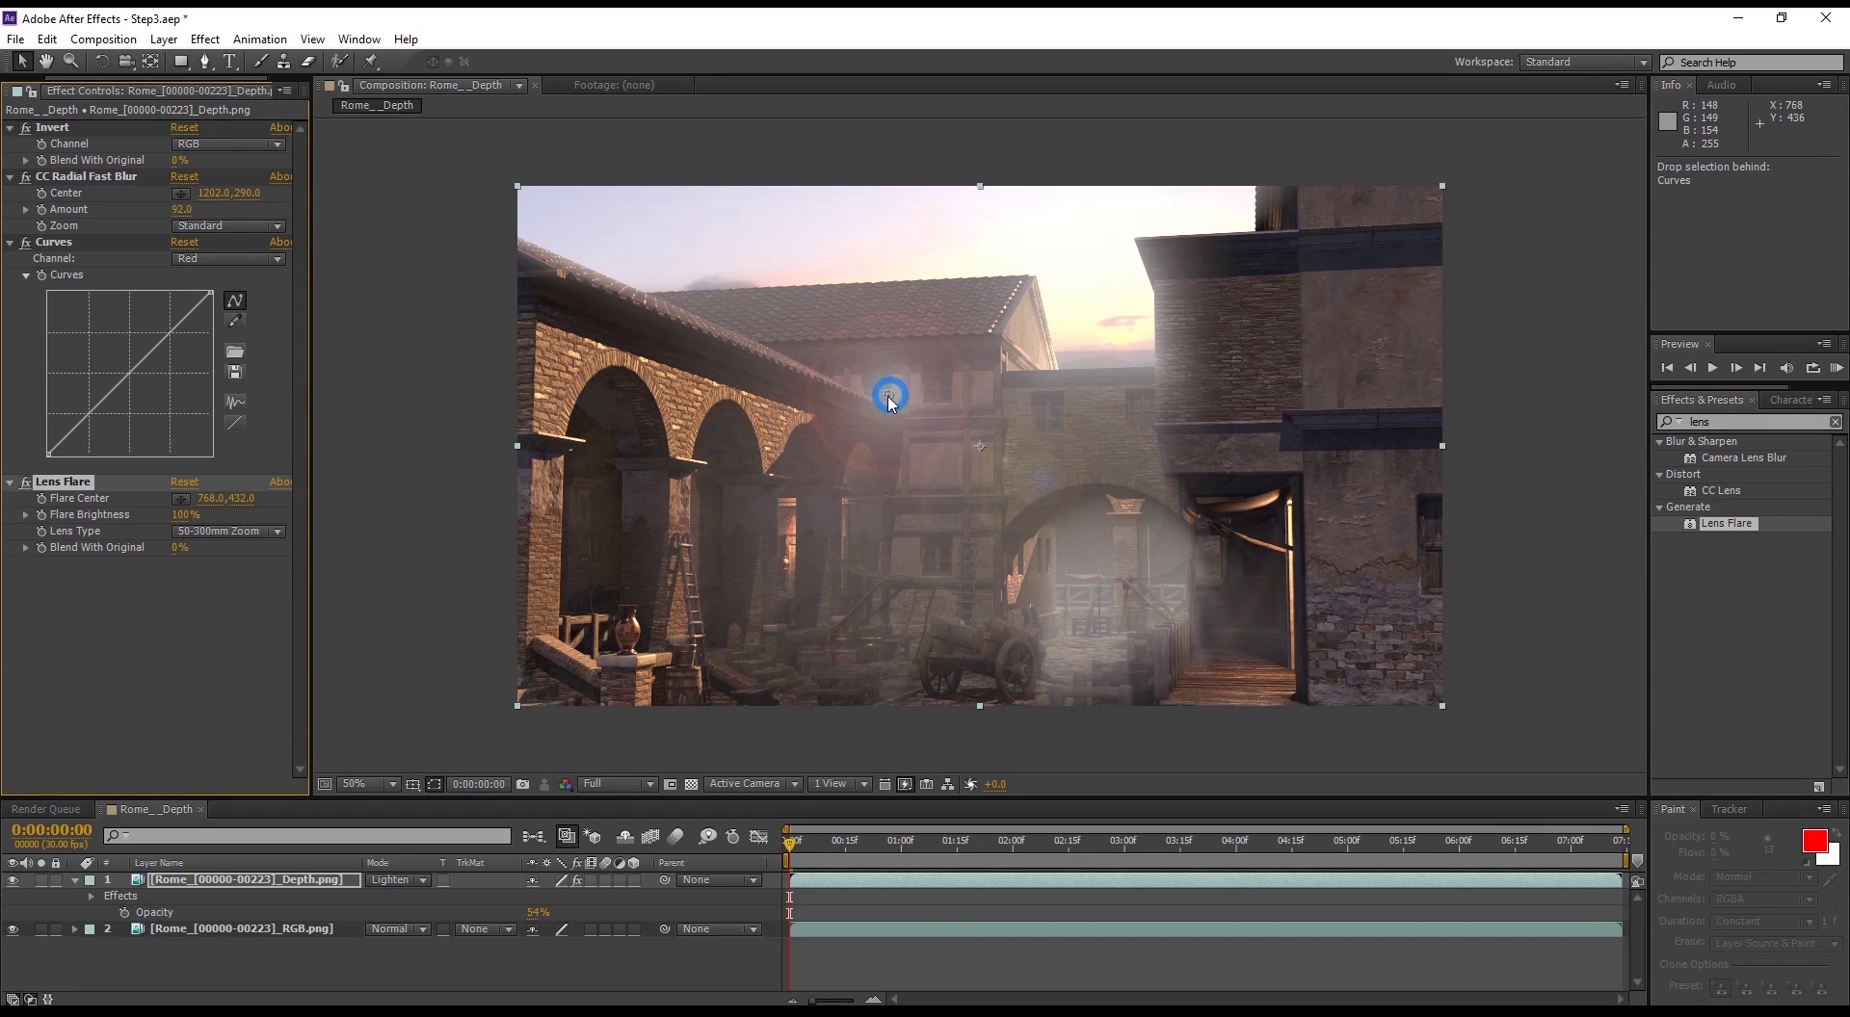
left_click_drag(888, 398, 1117, 287)
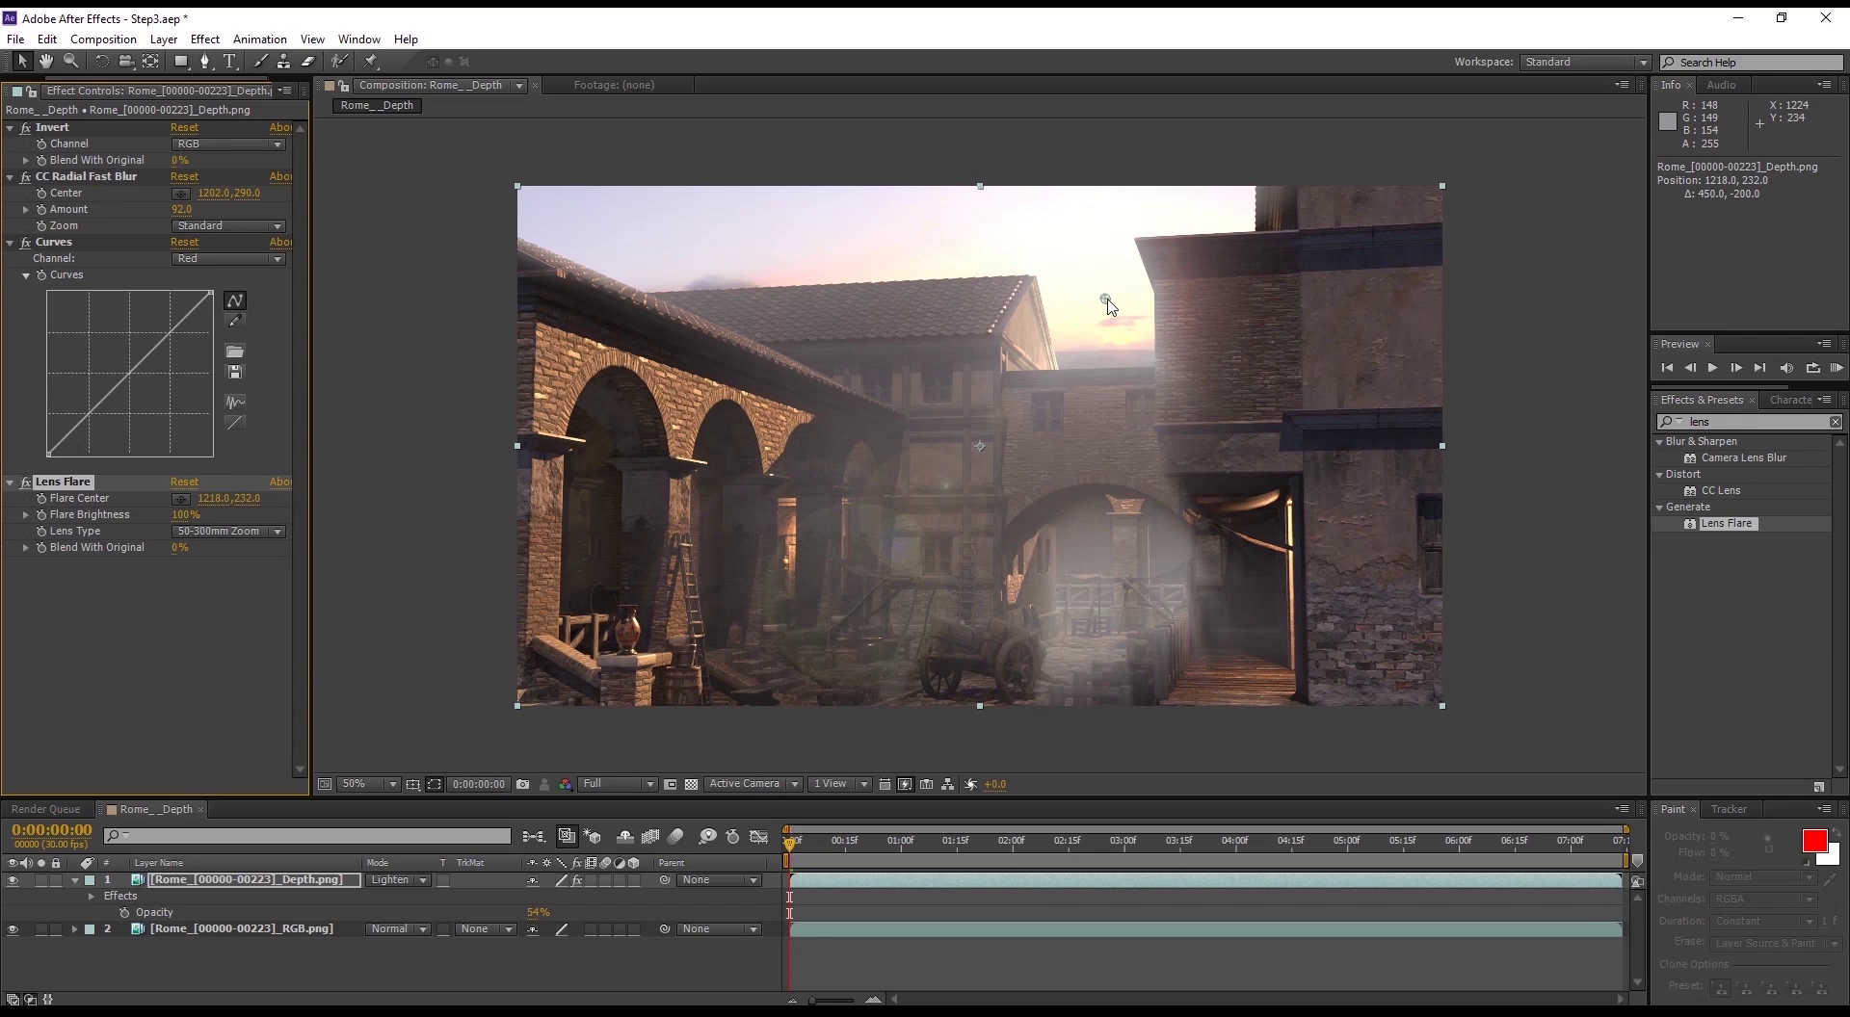
mouse_move(1105, 298)
left_mouse_down()
mouse_move(1094, 322)
mouse_move(1087, 285)
mouse_move(1128, 317)
left_mouse_up()
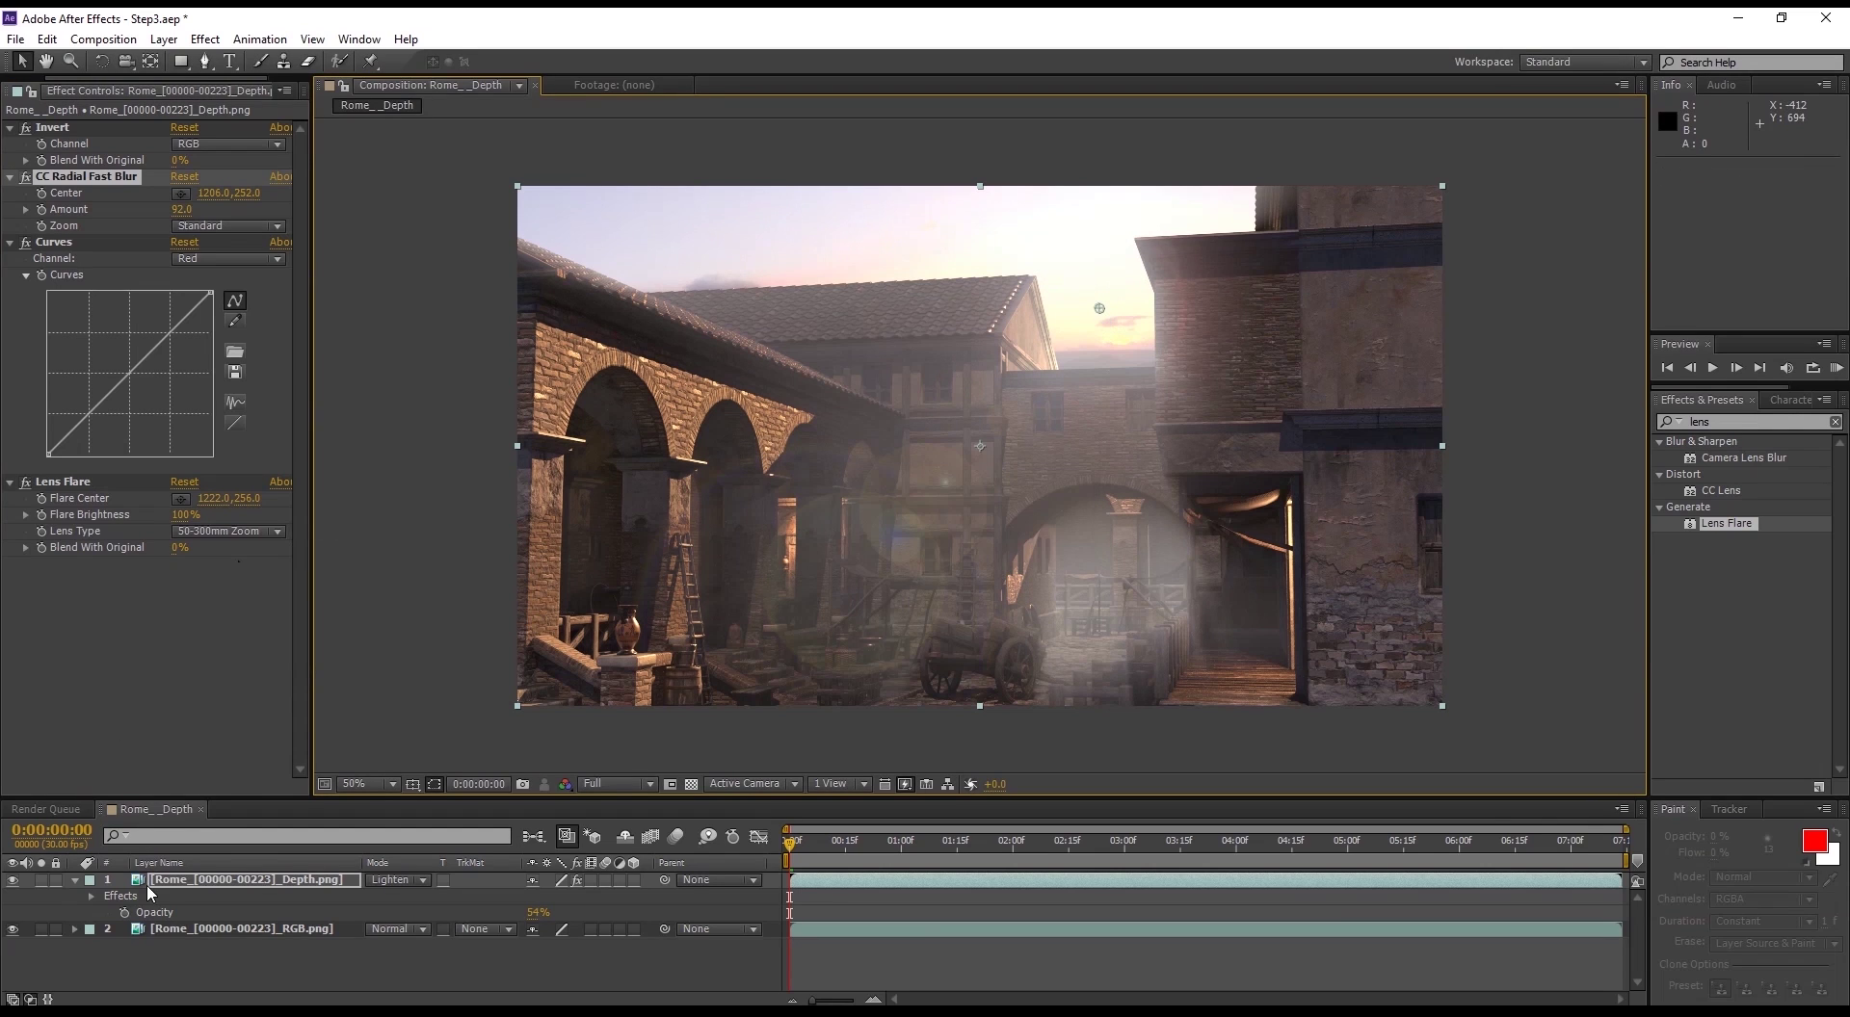
Step: Link the Lens Flare's Flare Center to the CC Radial Fast Blur's Center on the Depth layer with an expression
left_click(90, 897)
left_click(128, 962)
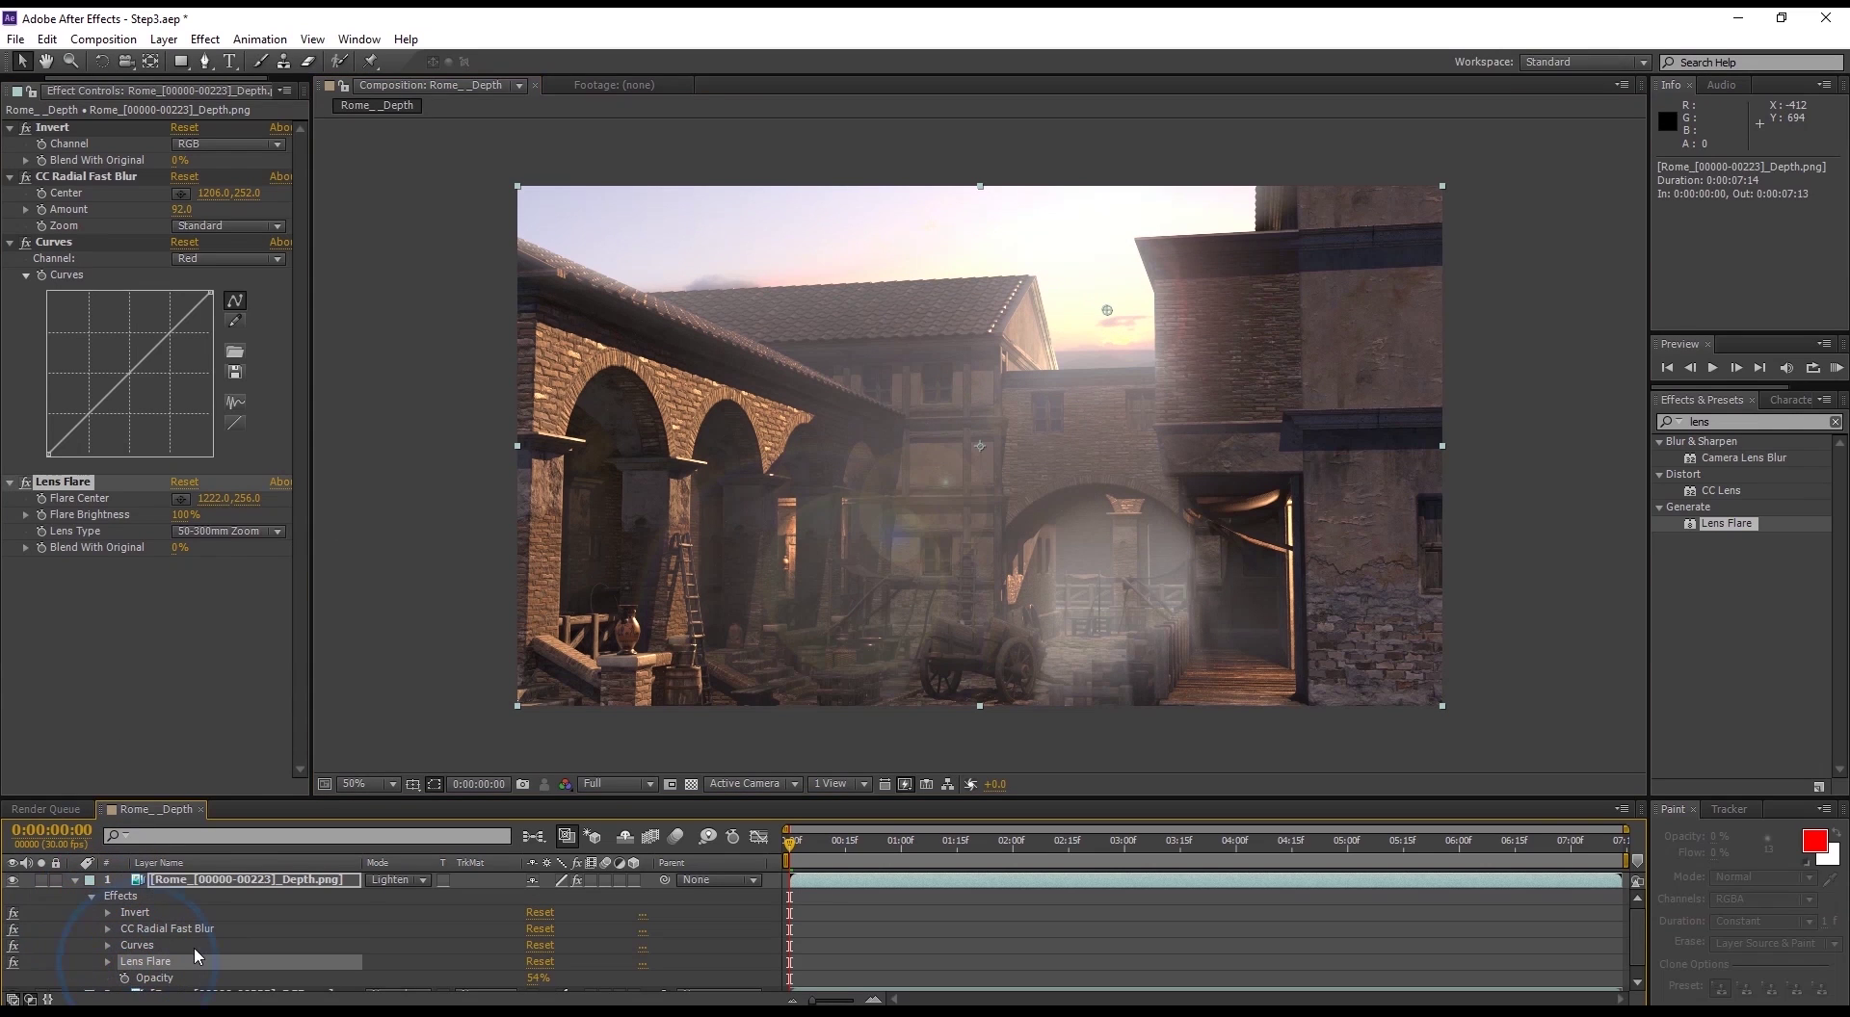
scroll(194, 946, "down", 1)
left_click(108, 949)
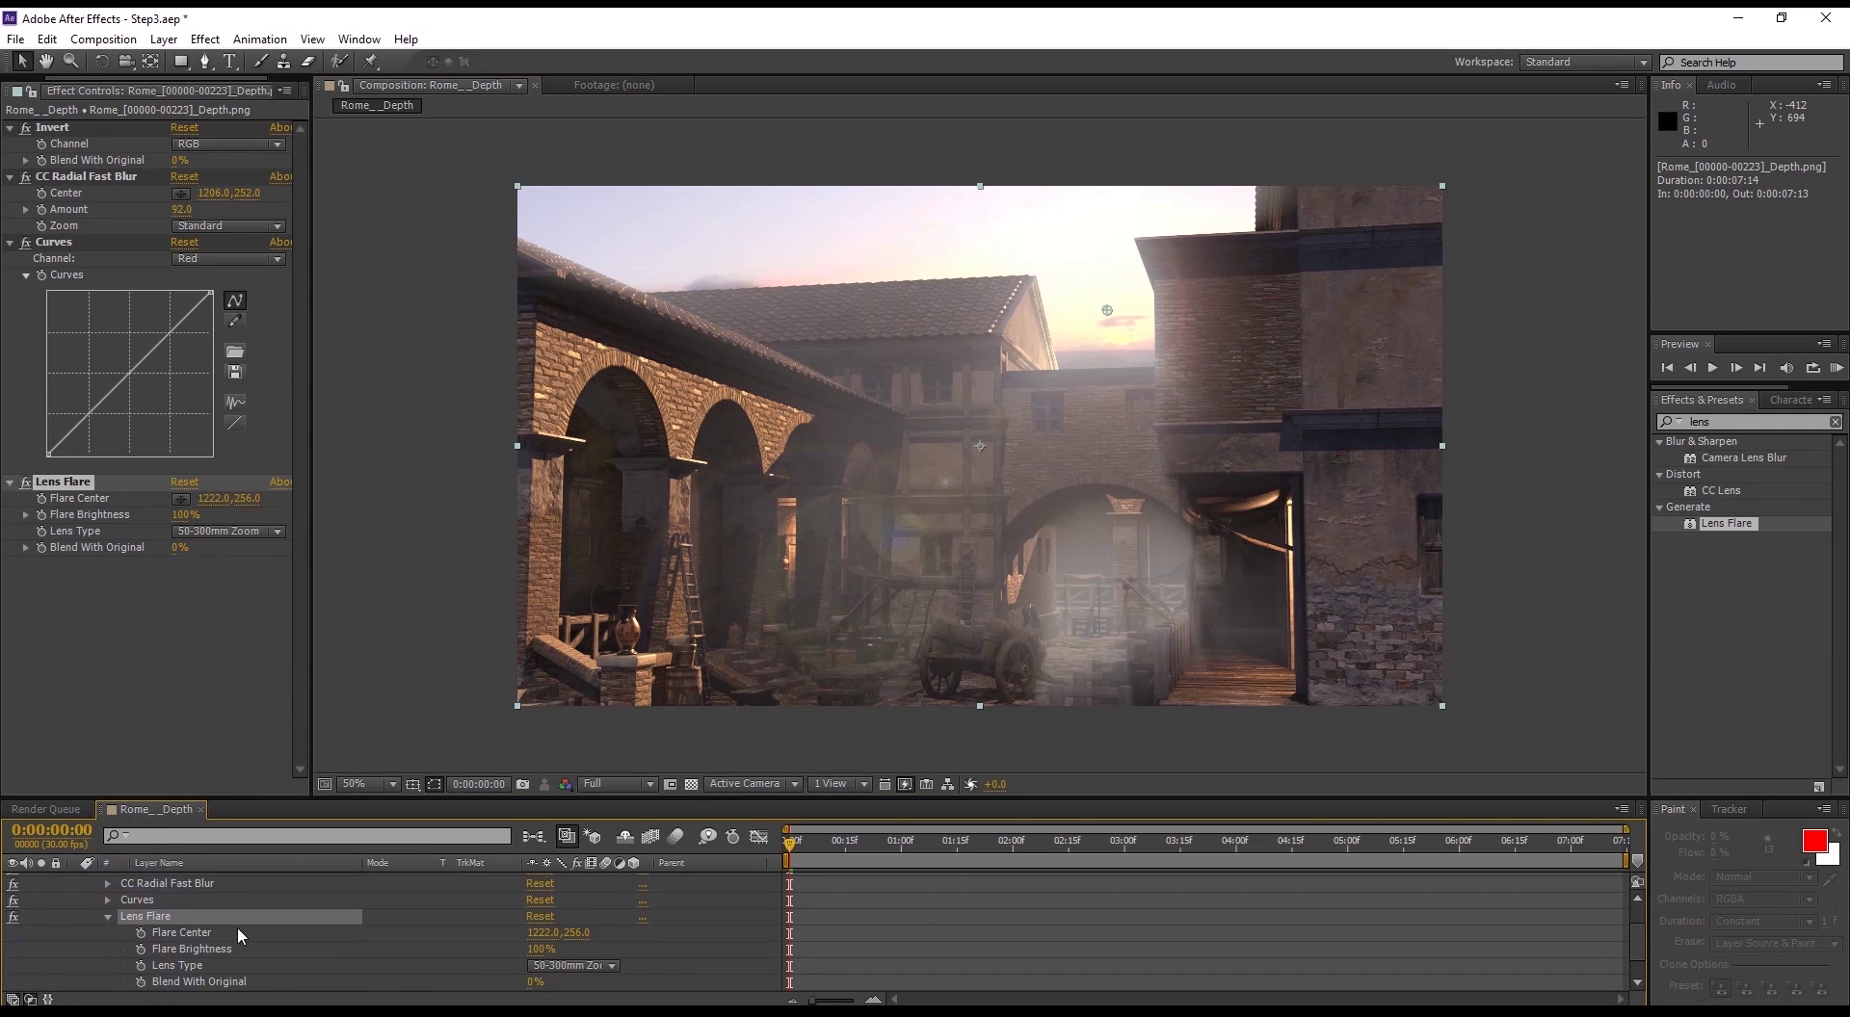
scroll(238, 927, "down", 2)
left_click(188, 904)
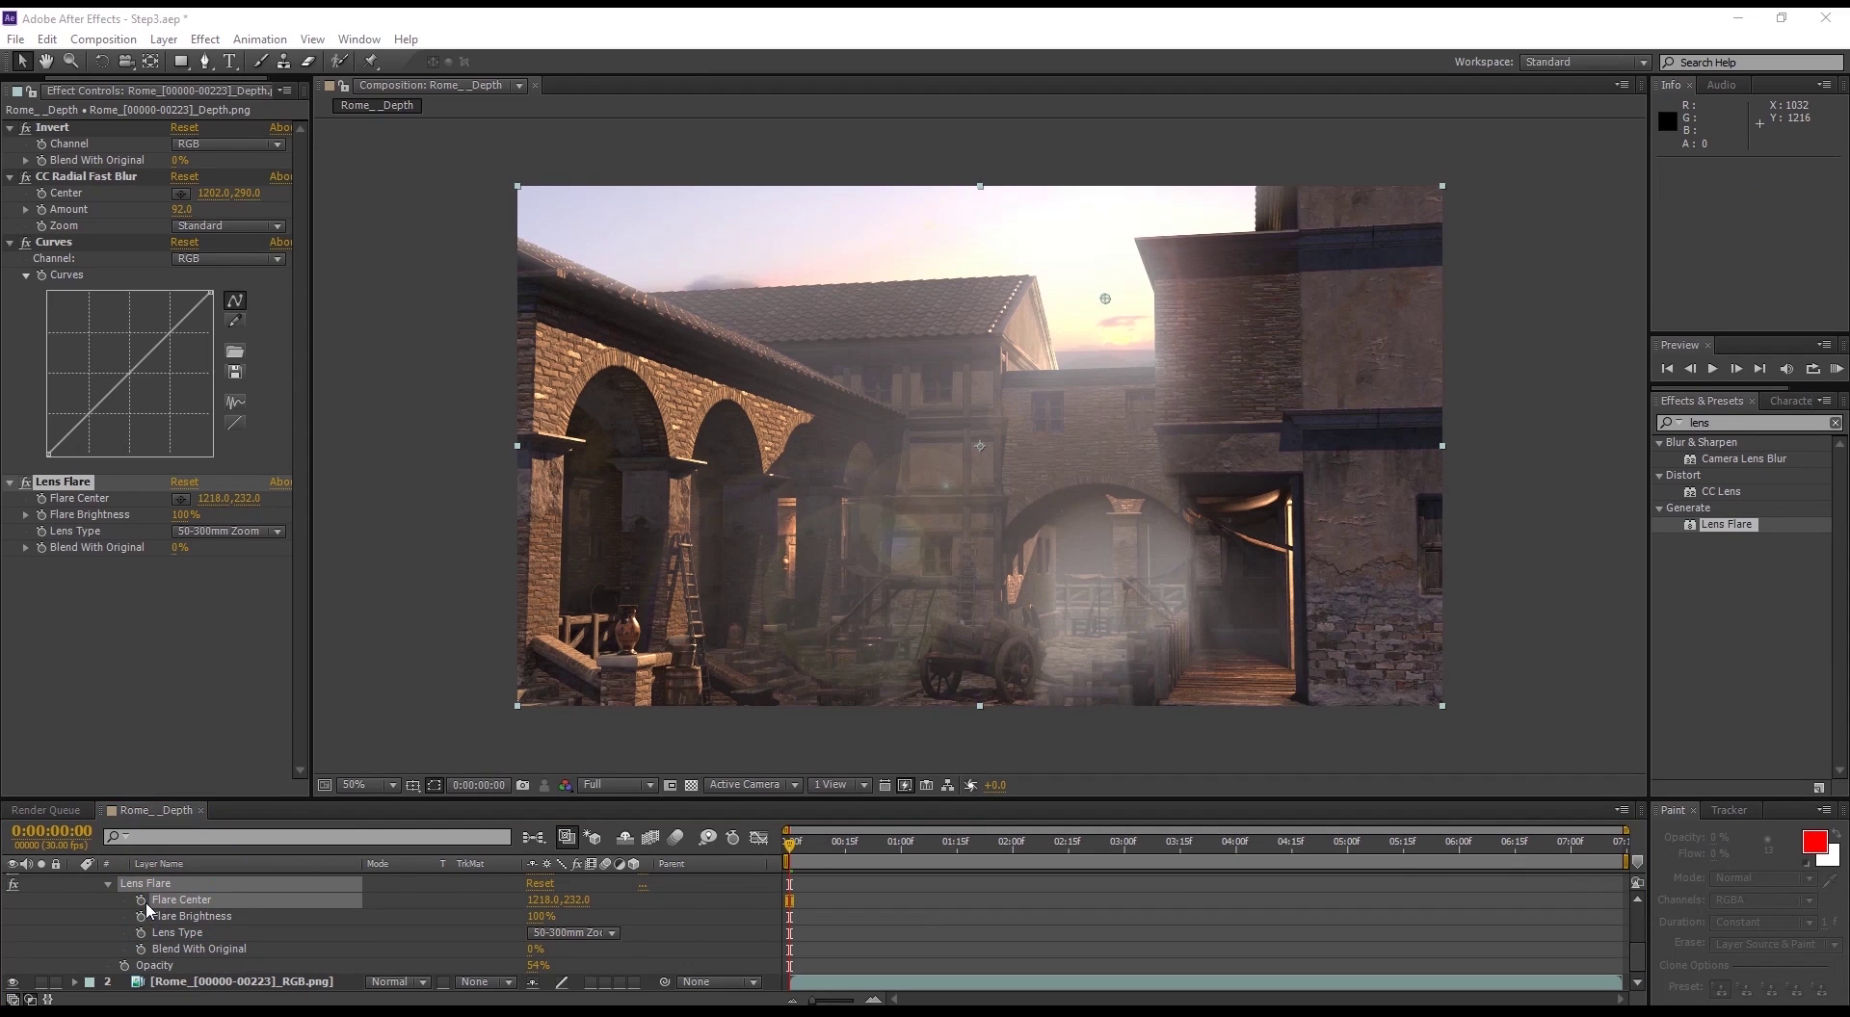
left_click(141, 900, "alt")
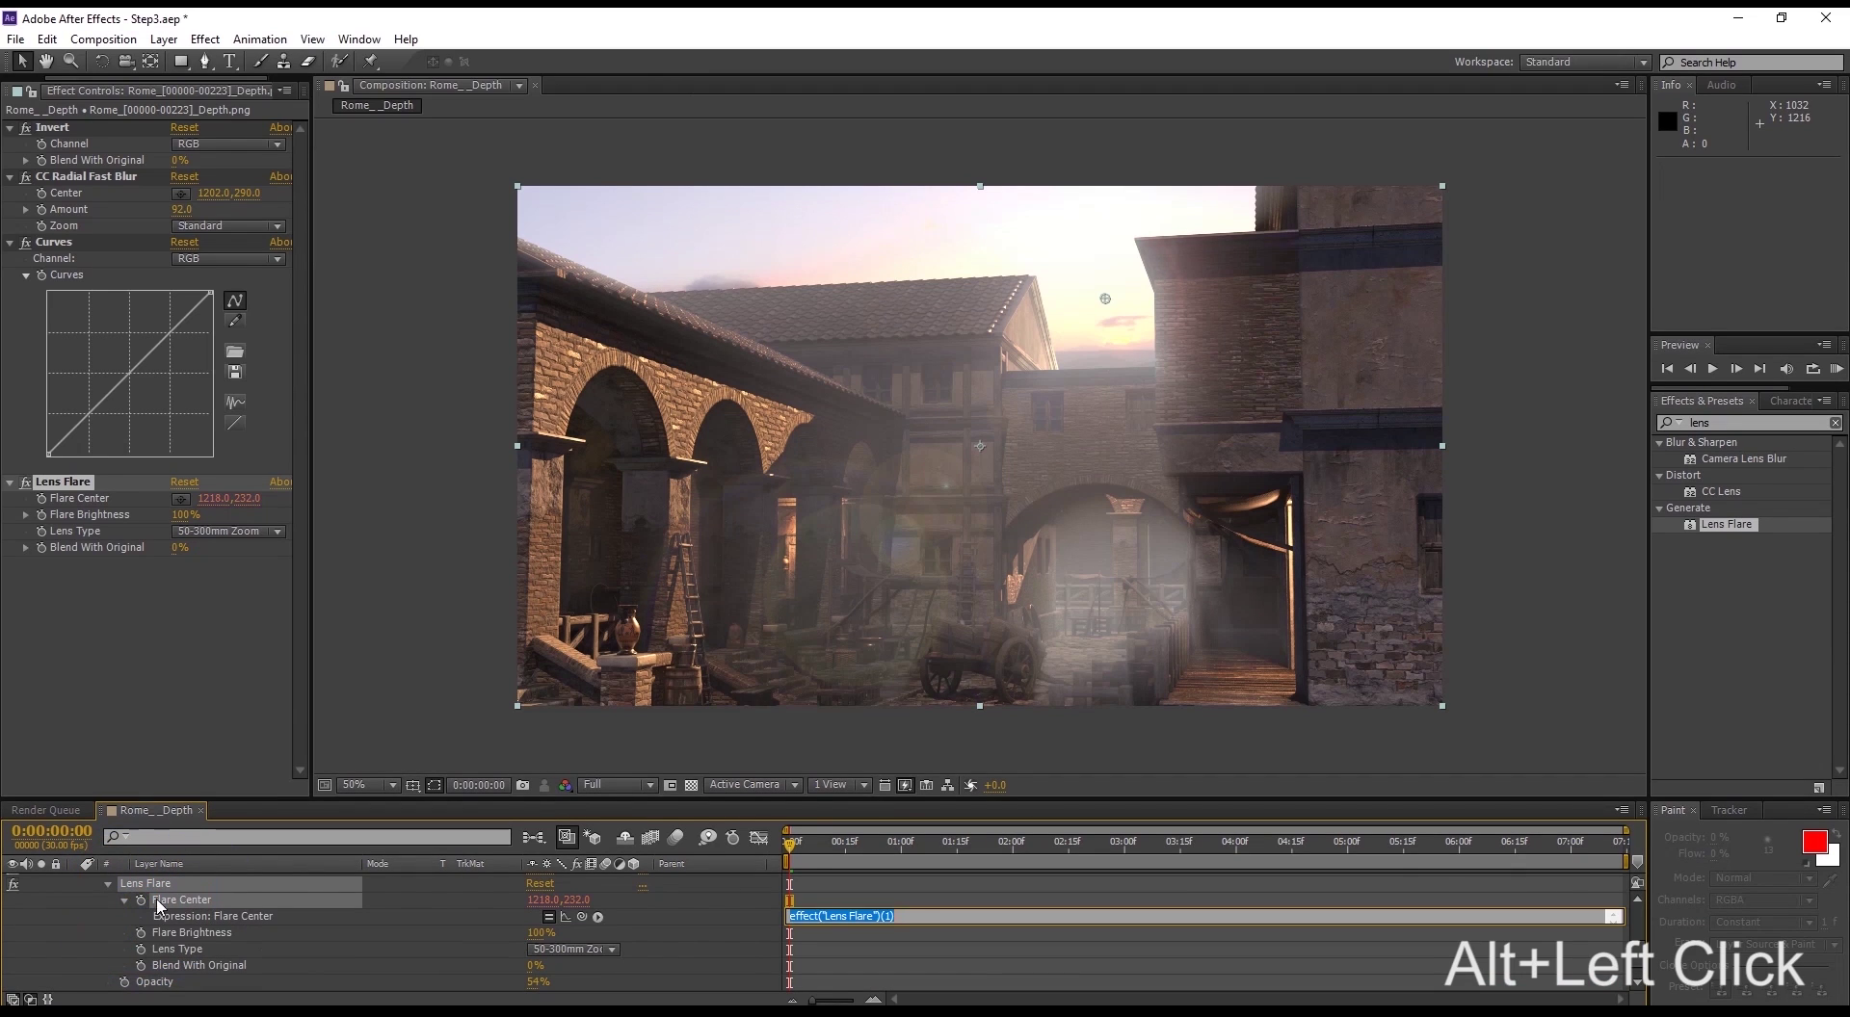
left_click_drag(584, 913, 65, 197)
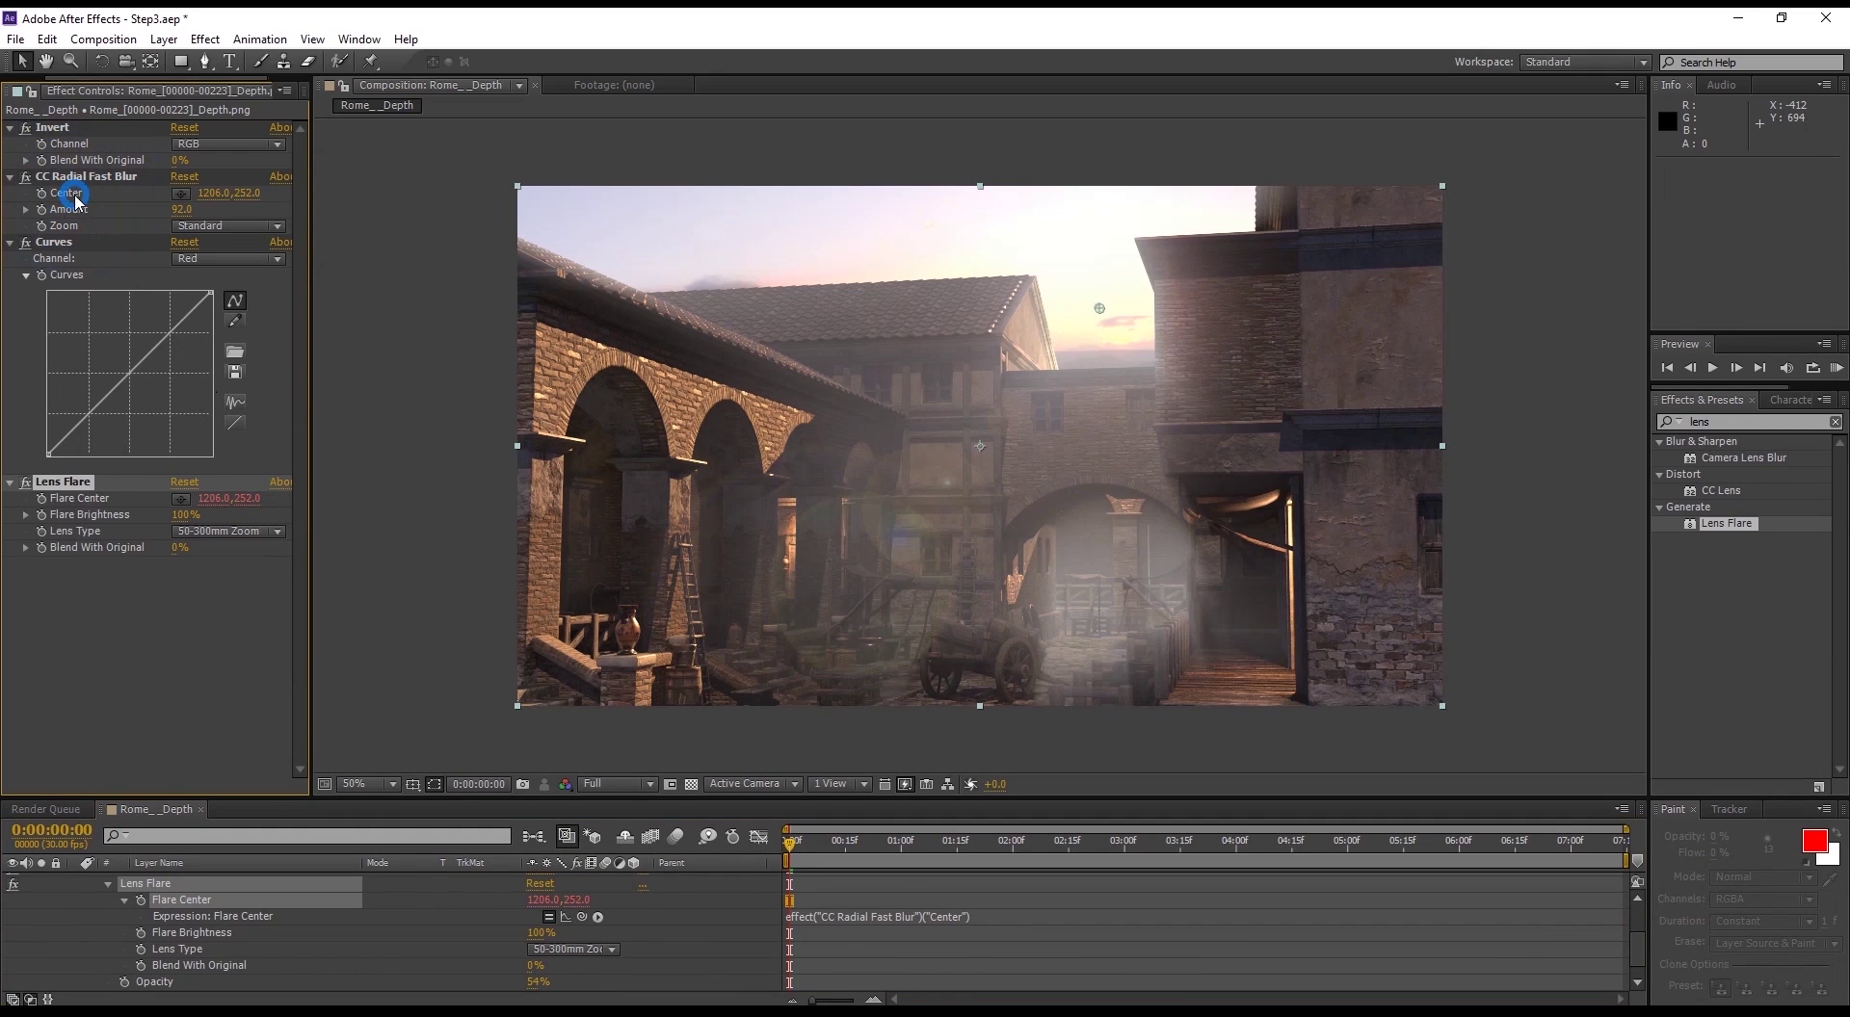
left_click(75, 195)
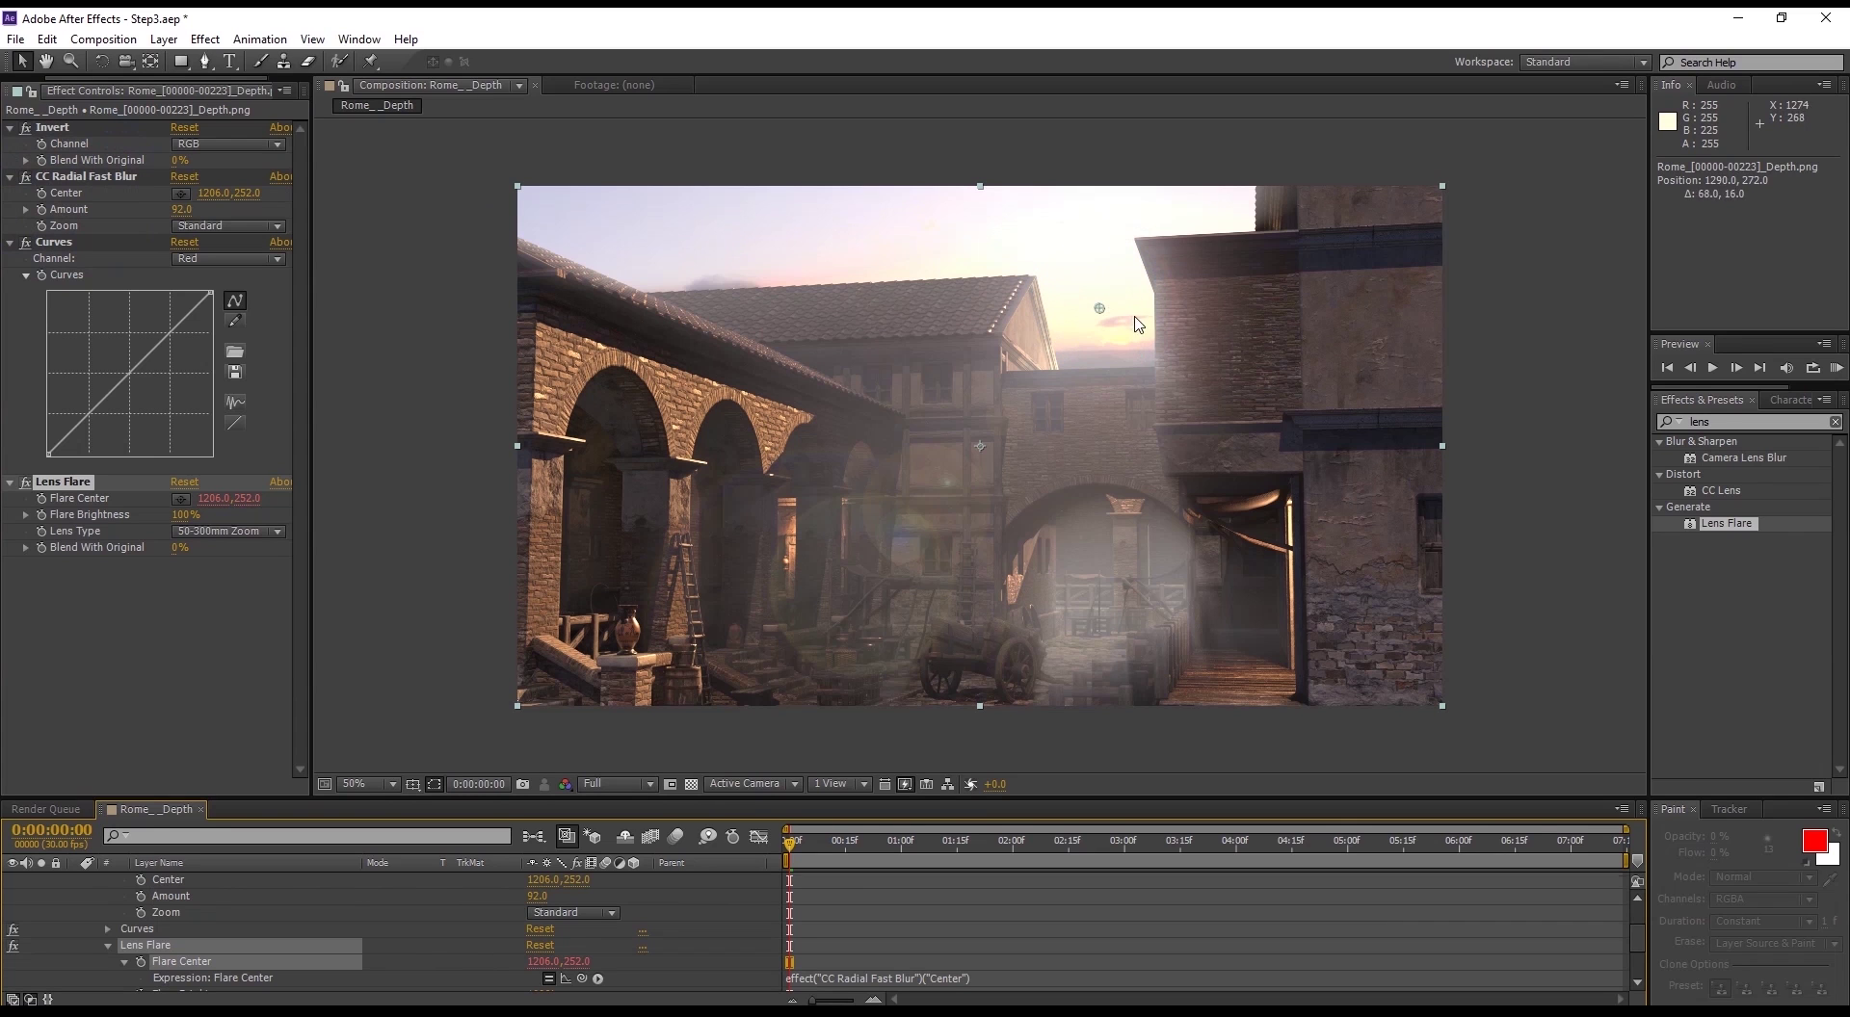
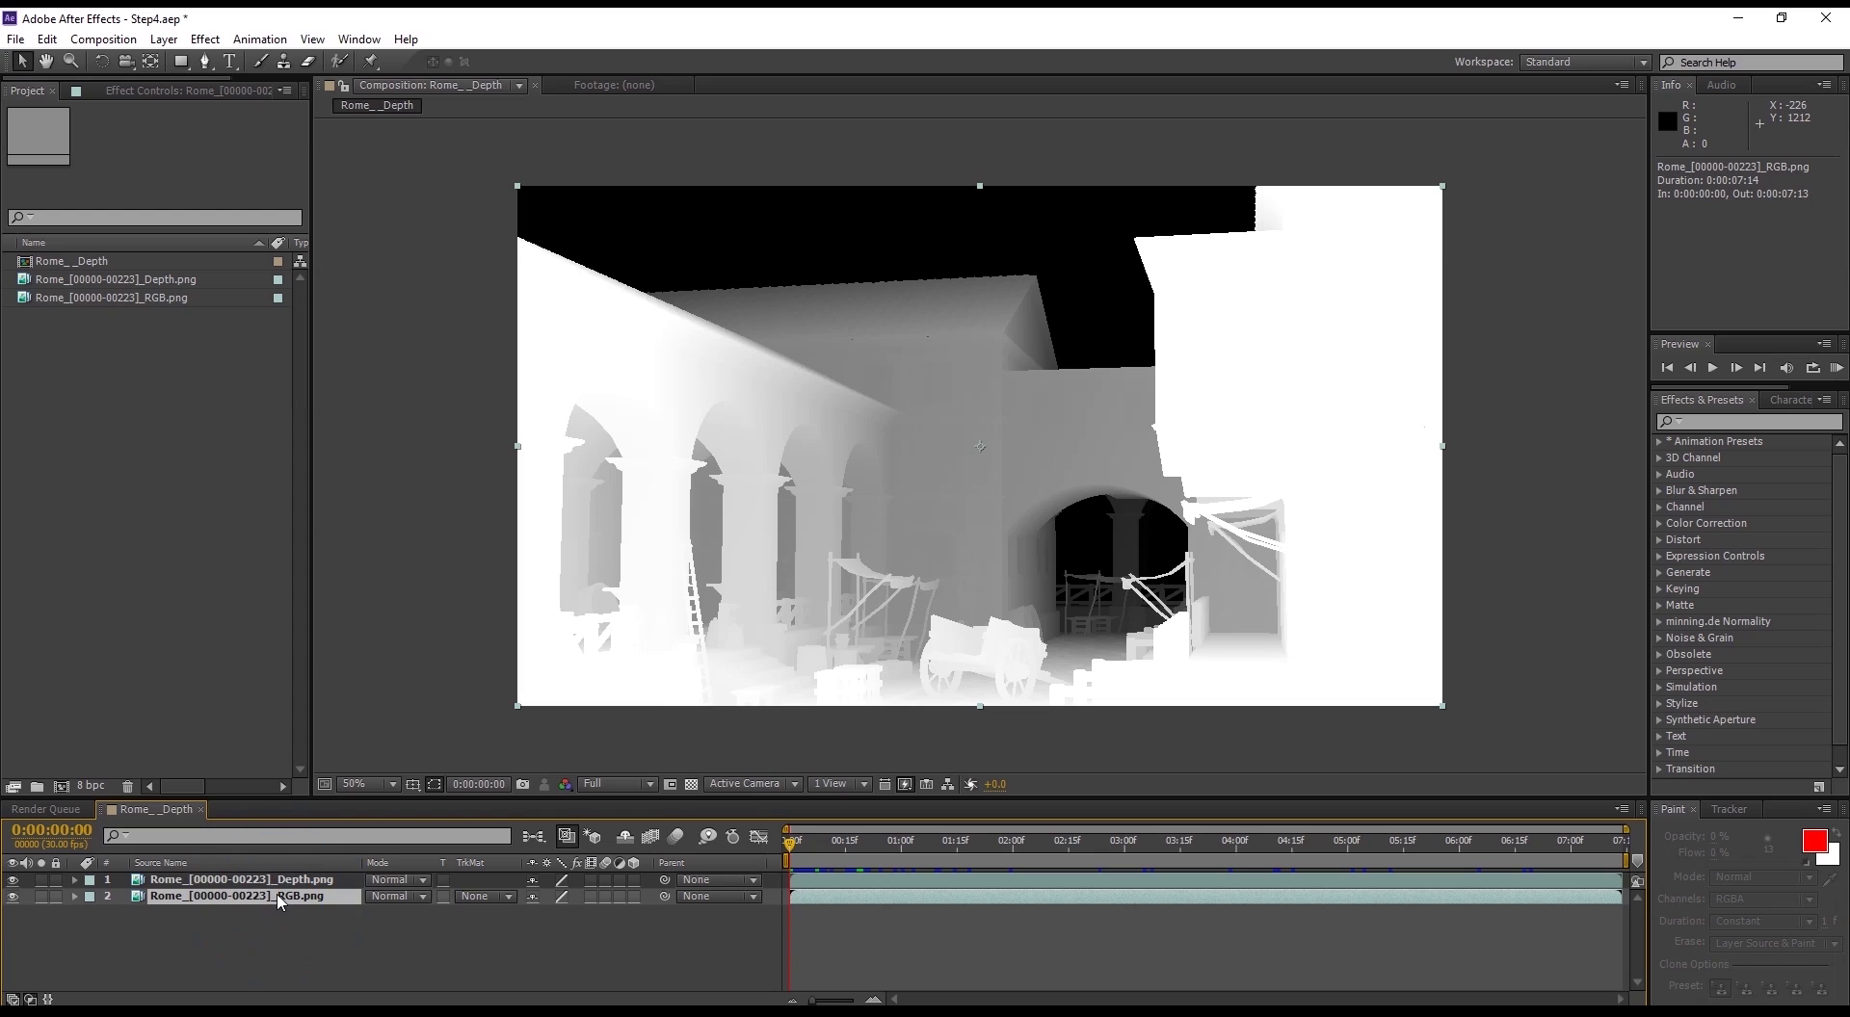
Step: Duplicate the RGB layer and set the upper copy's track matte to Luma Matte using the Depth layer
key("ctrl+d")
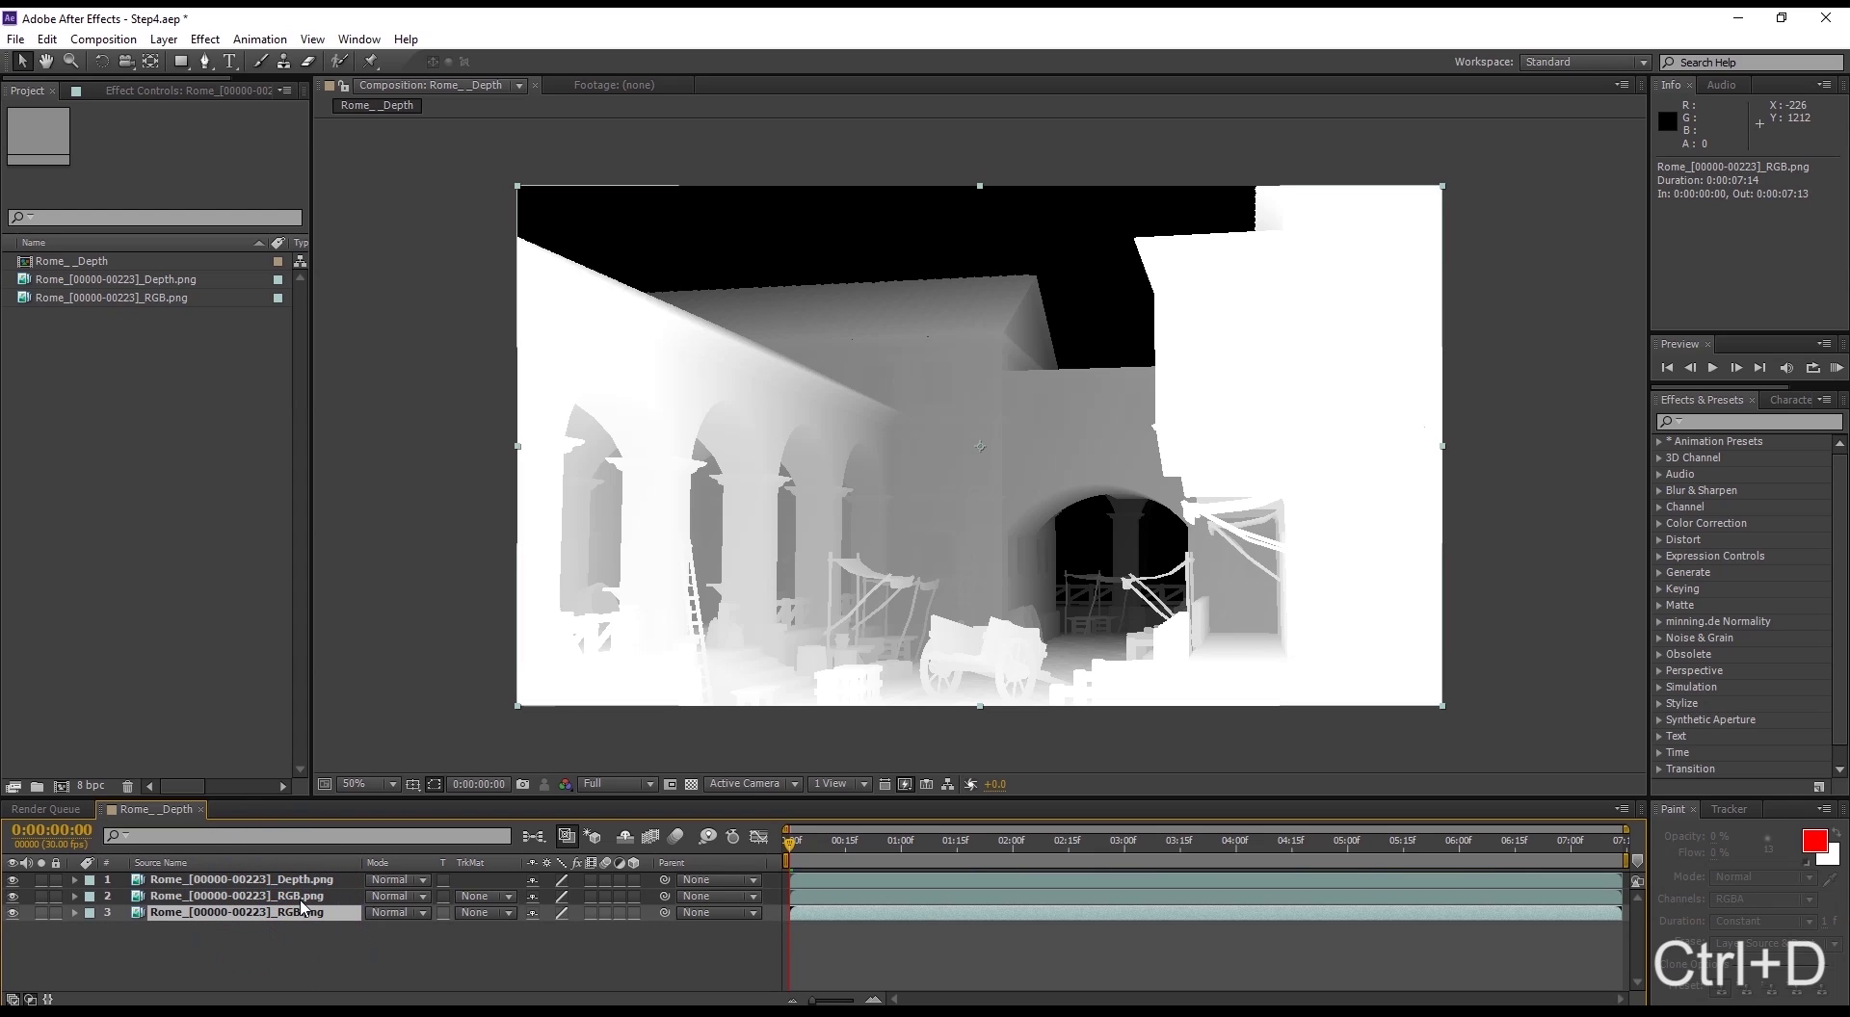
left_click(487, 896)
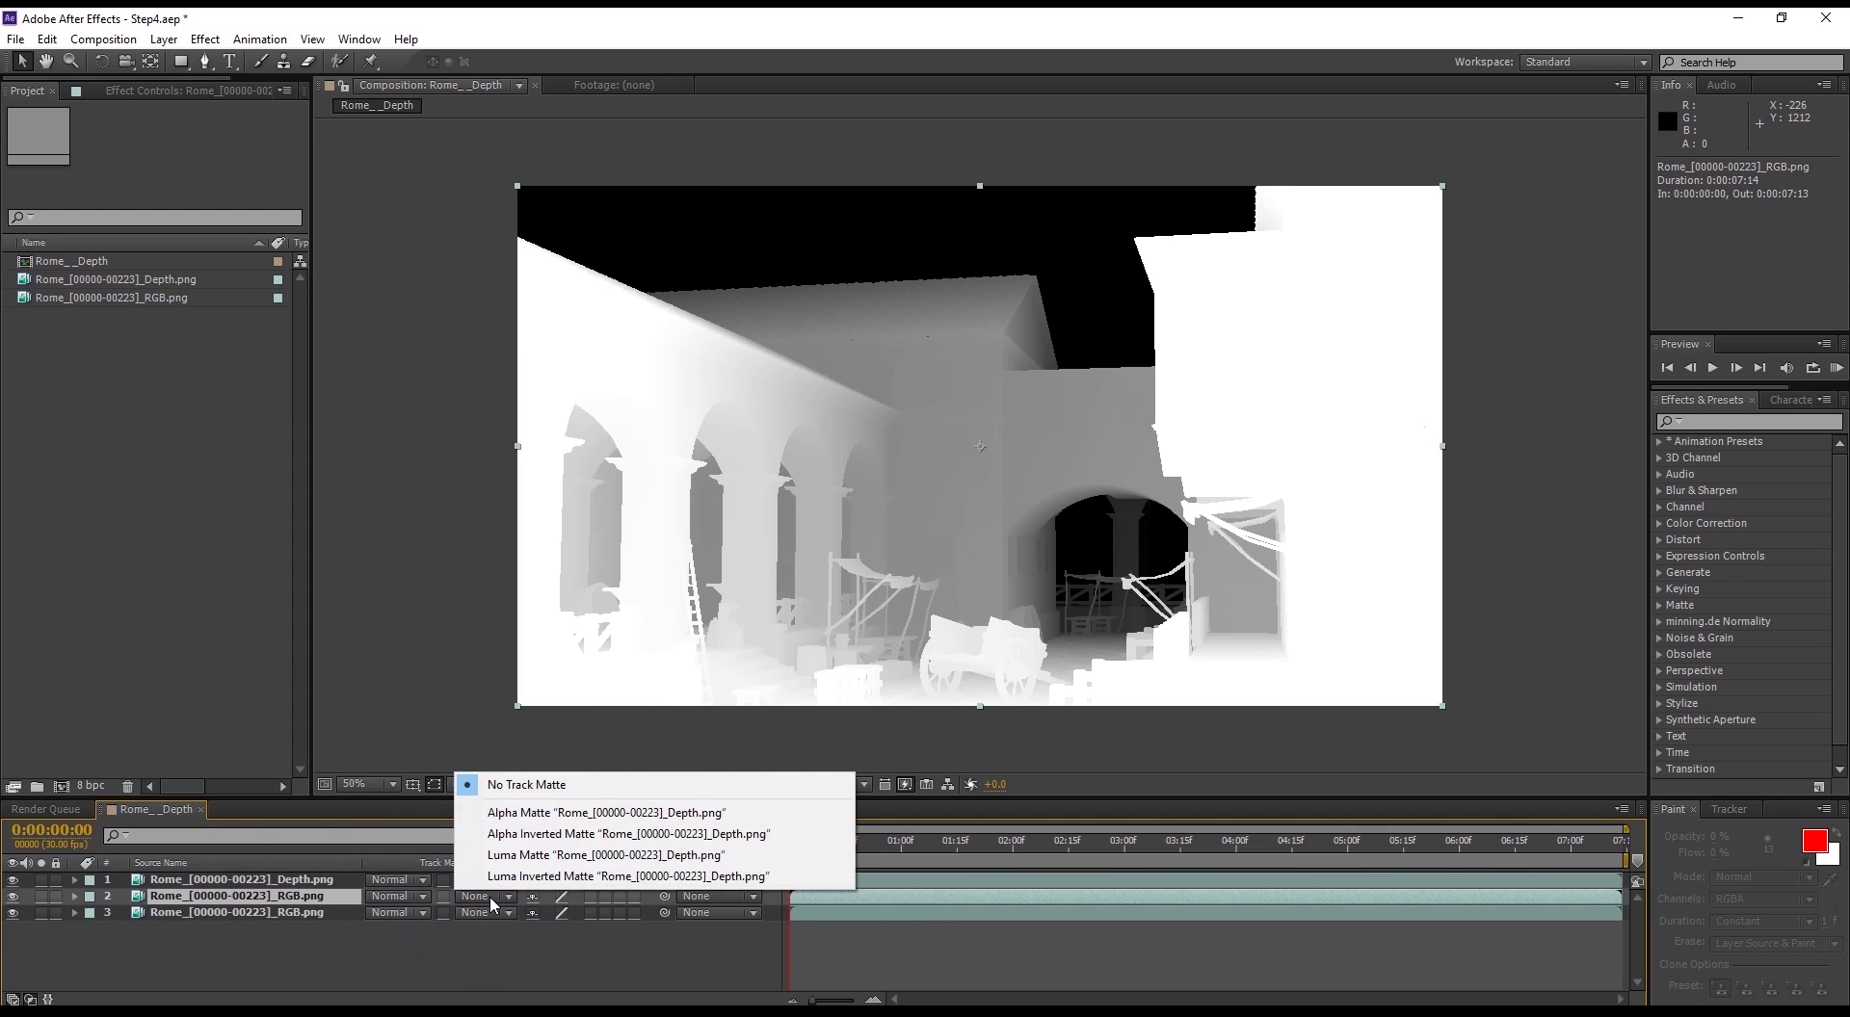
left_click(551, 856)
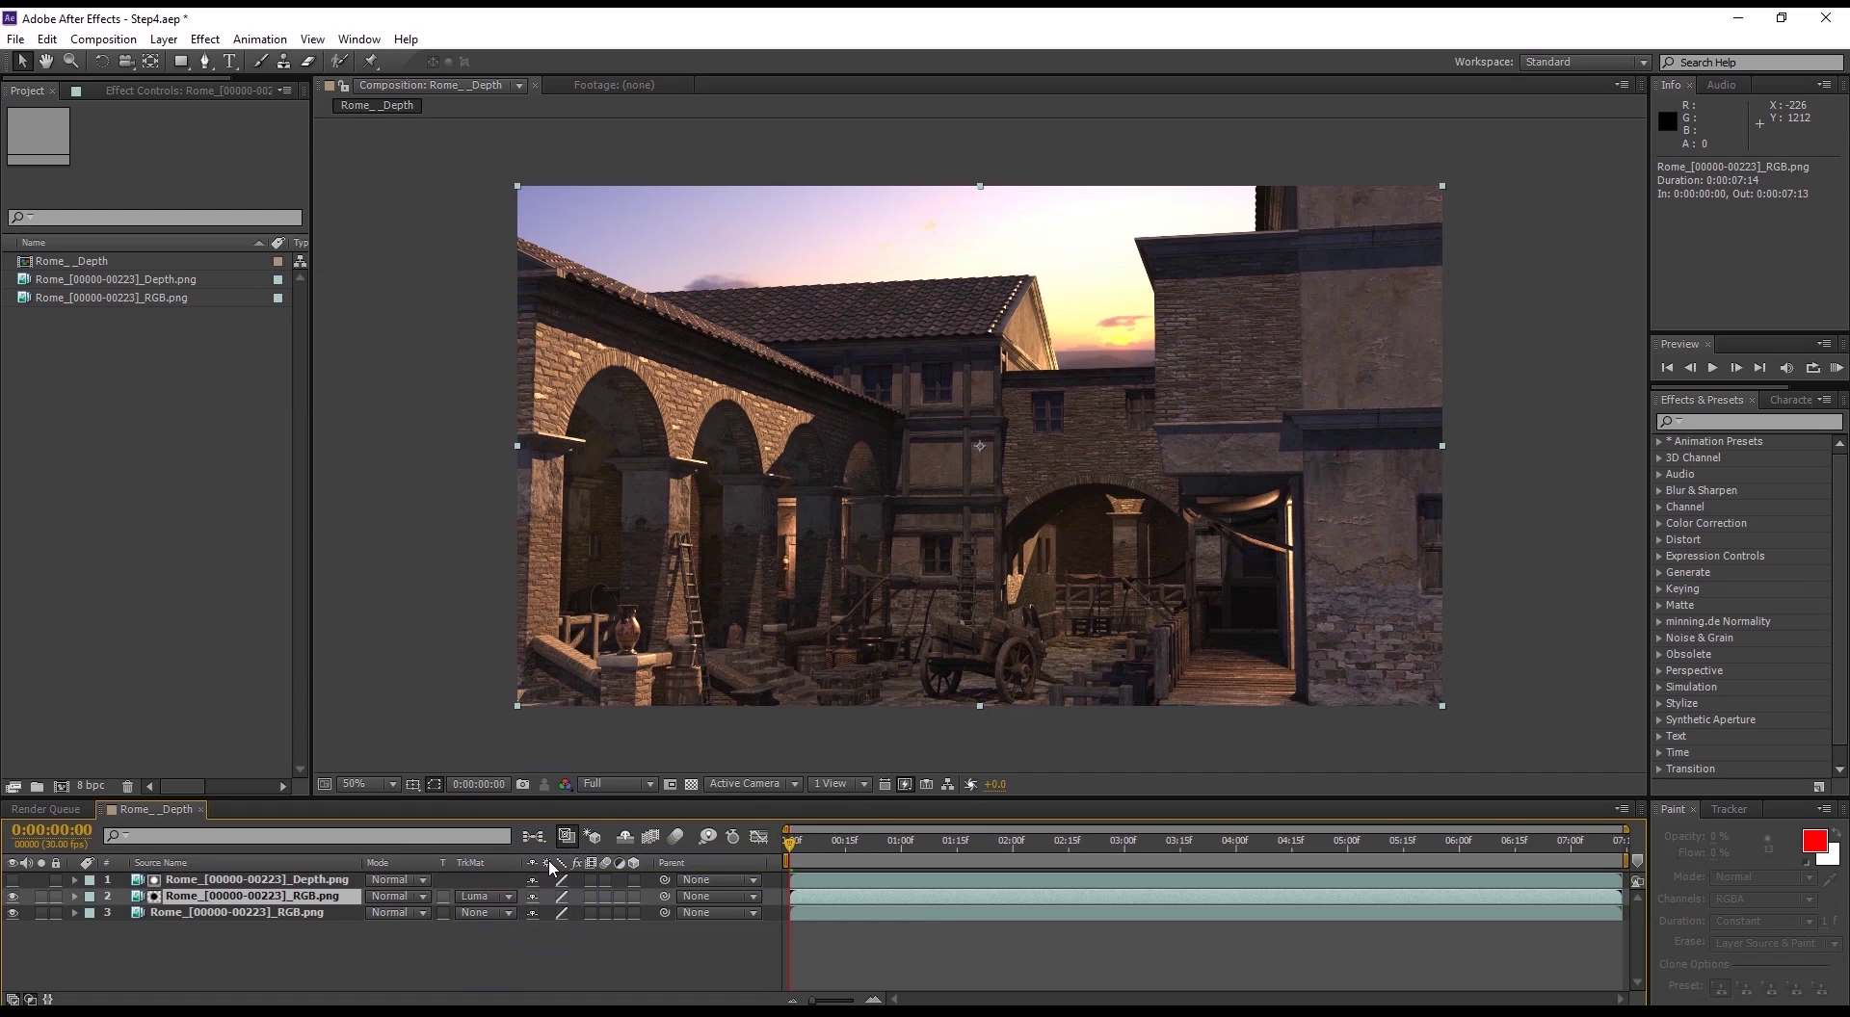
Step: Apply the Fractal Noise effect to the lowest RGB layer
left_click(1755, 425)
type("fractal")
left_click_drag(1760, 485, 313, 920)
left_click(318, 916)
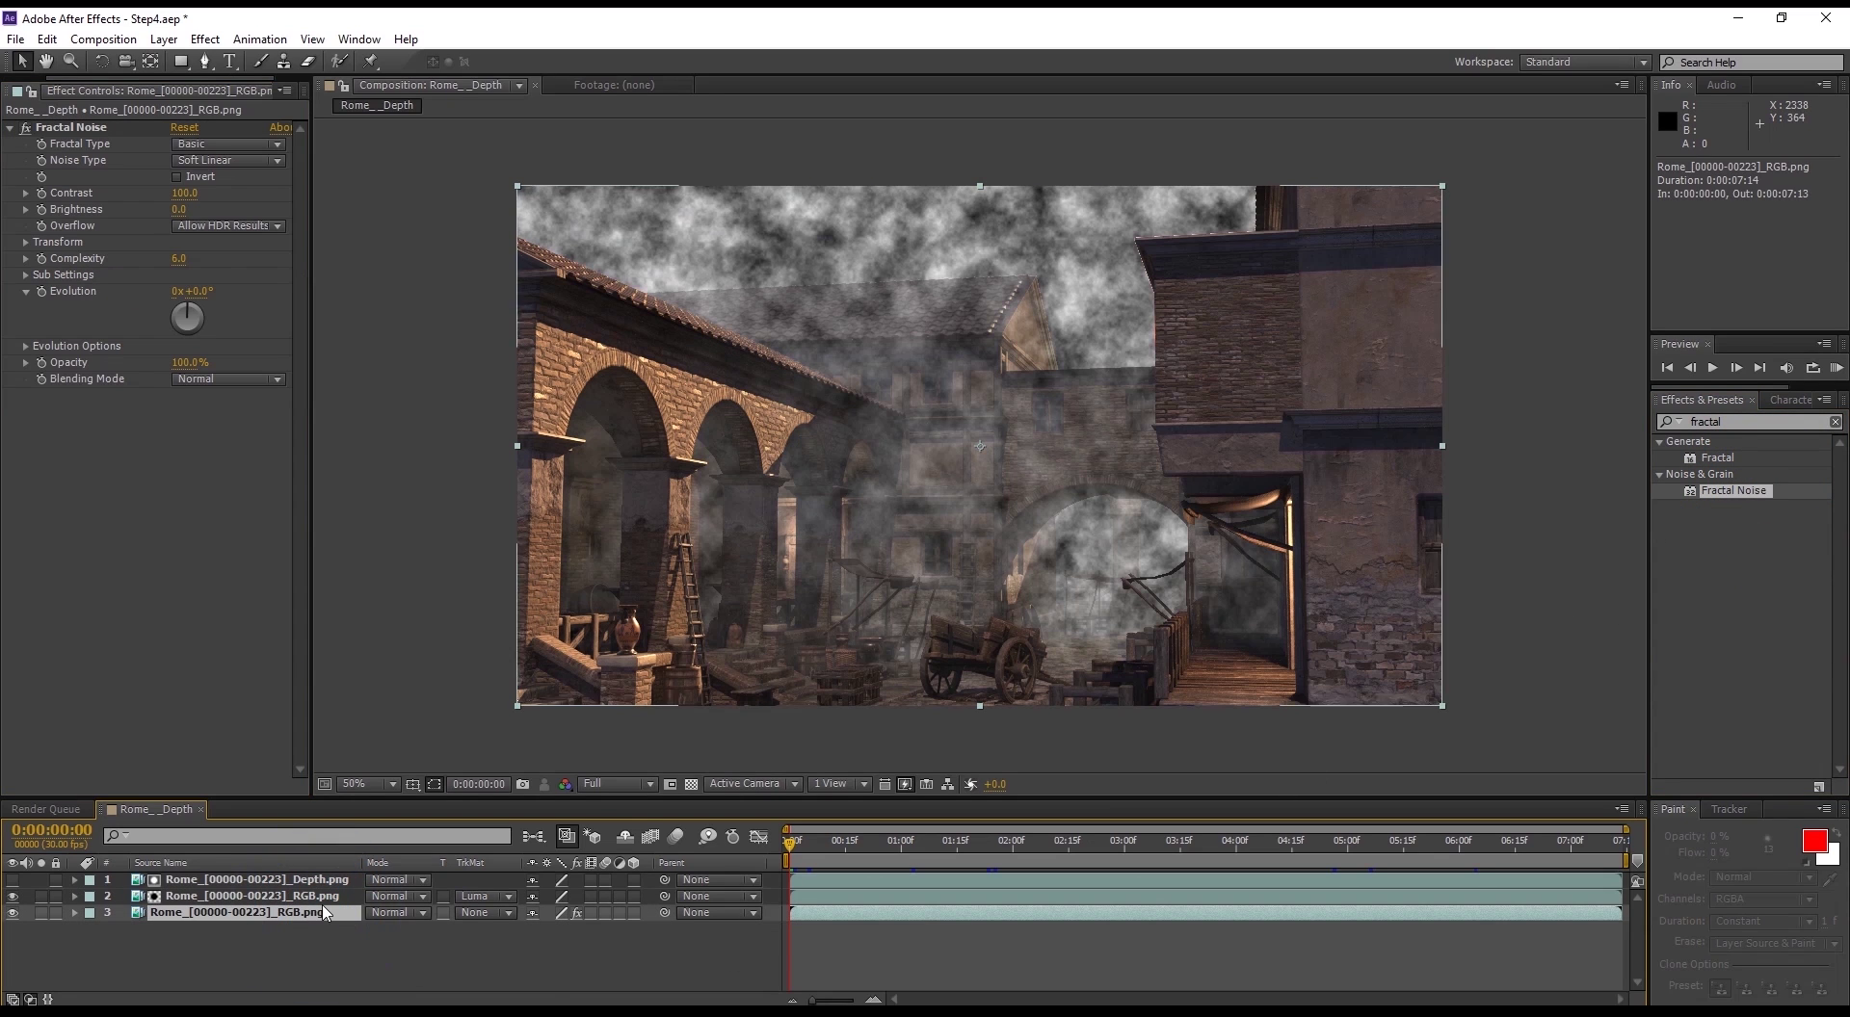
Step: Set the Fractal Noise to the Dynamic fractal type with a scale of 1716 and an opacity of 90%
left_click(250, 144)
left_click(258, 256)
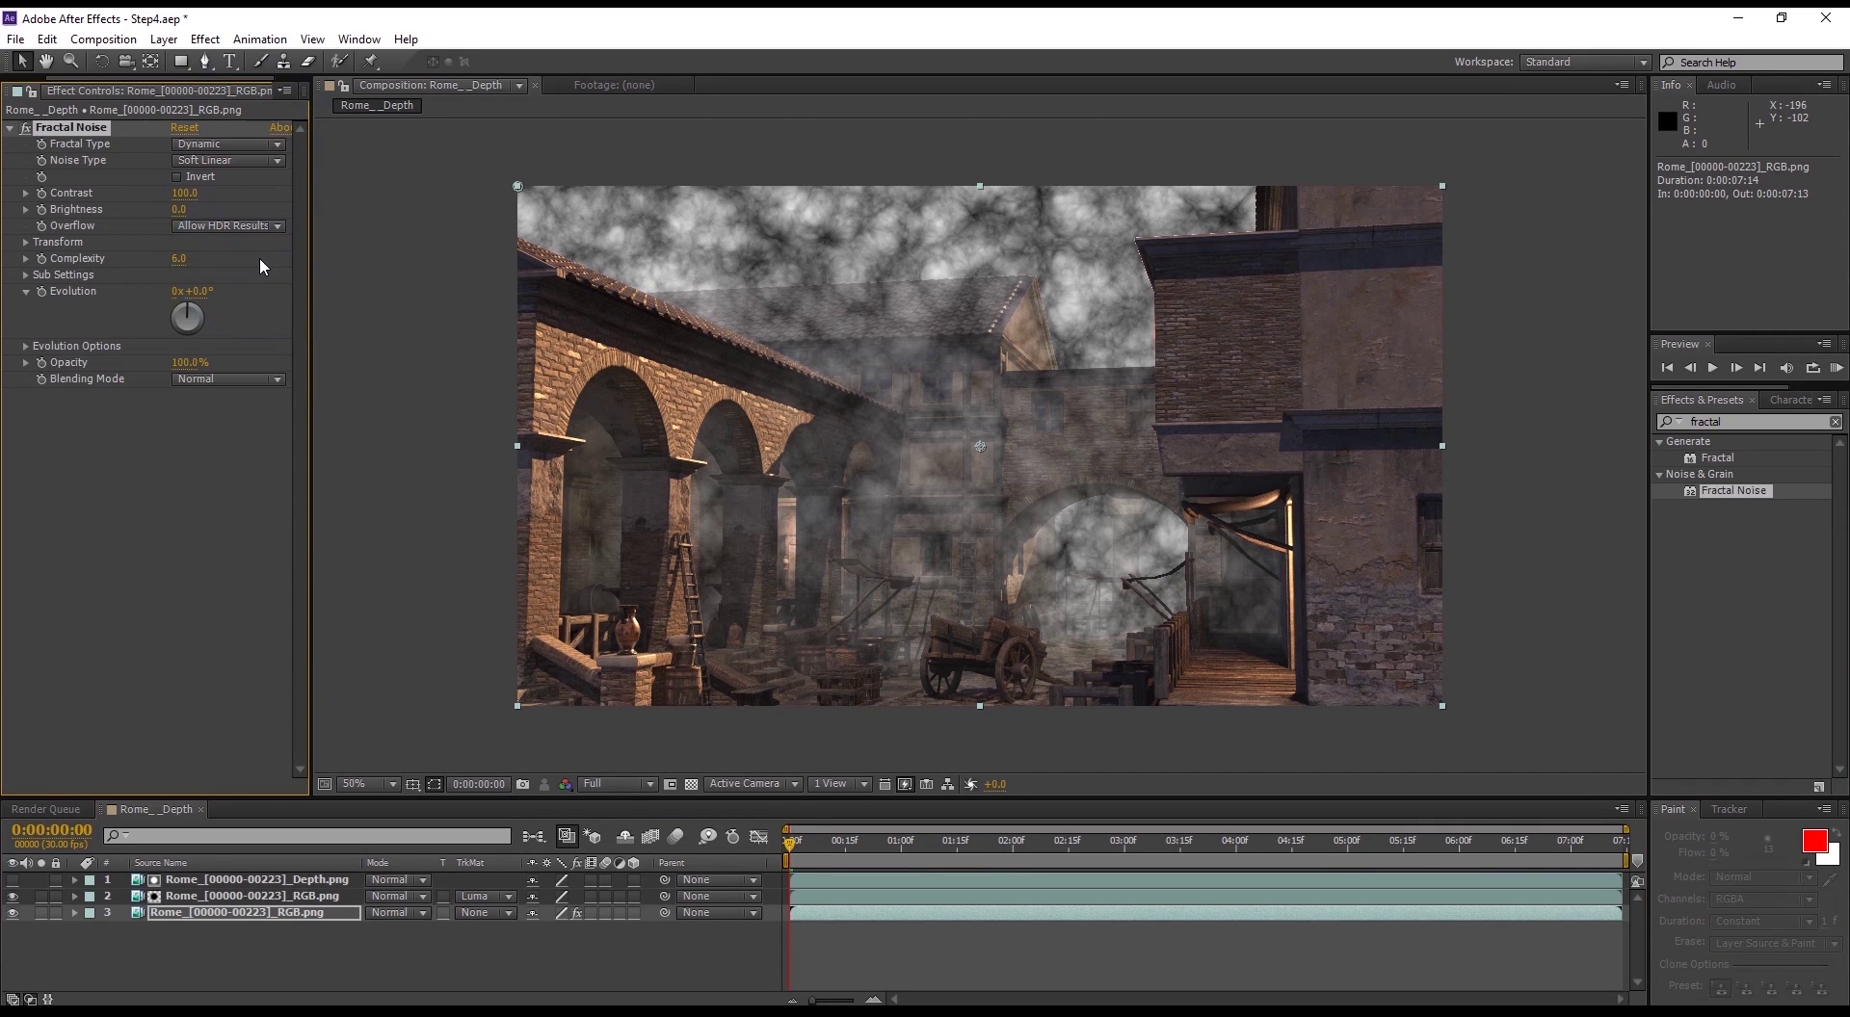
left_click(26, 243)
left_click_drag(189, 297, 1760, 310)
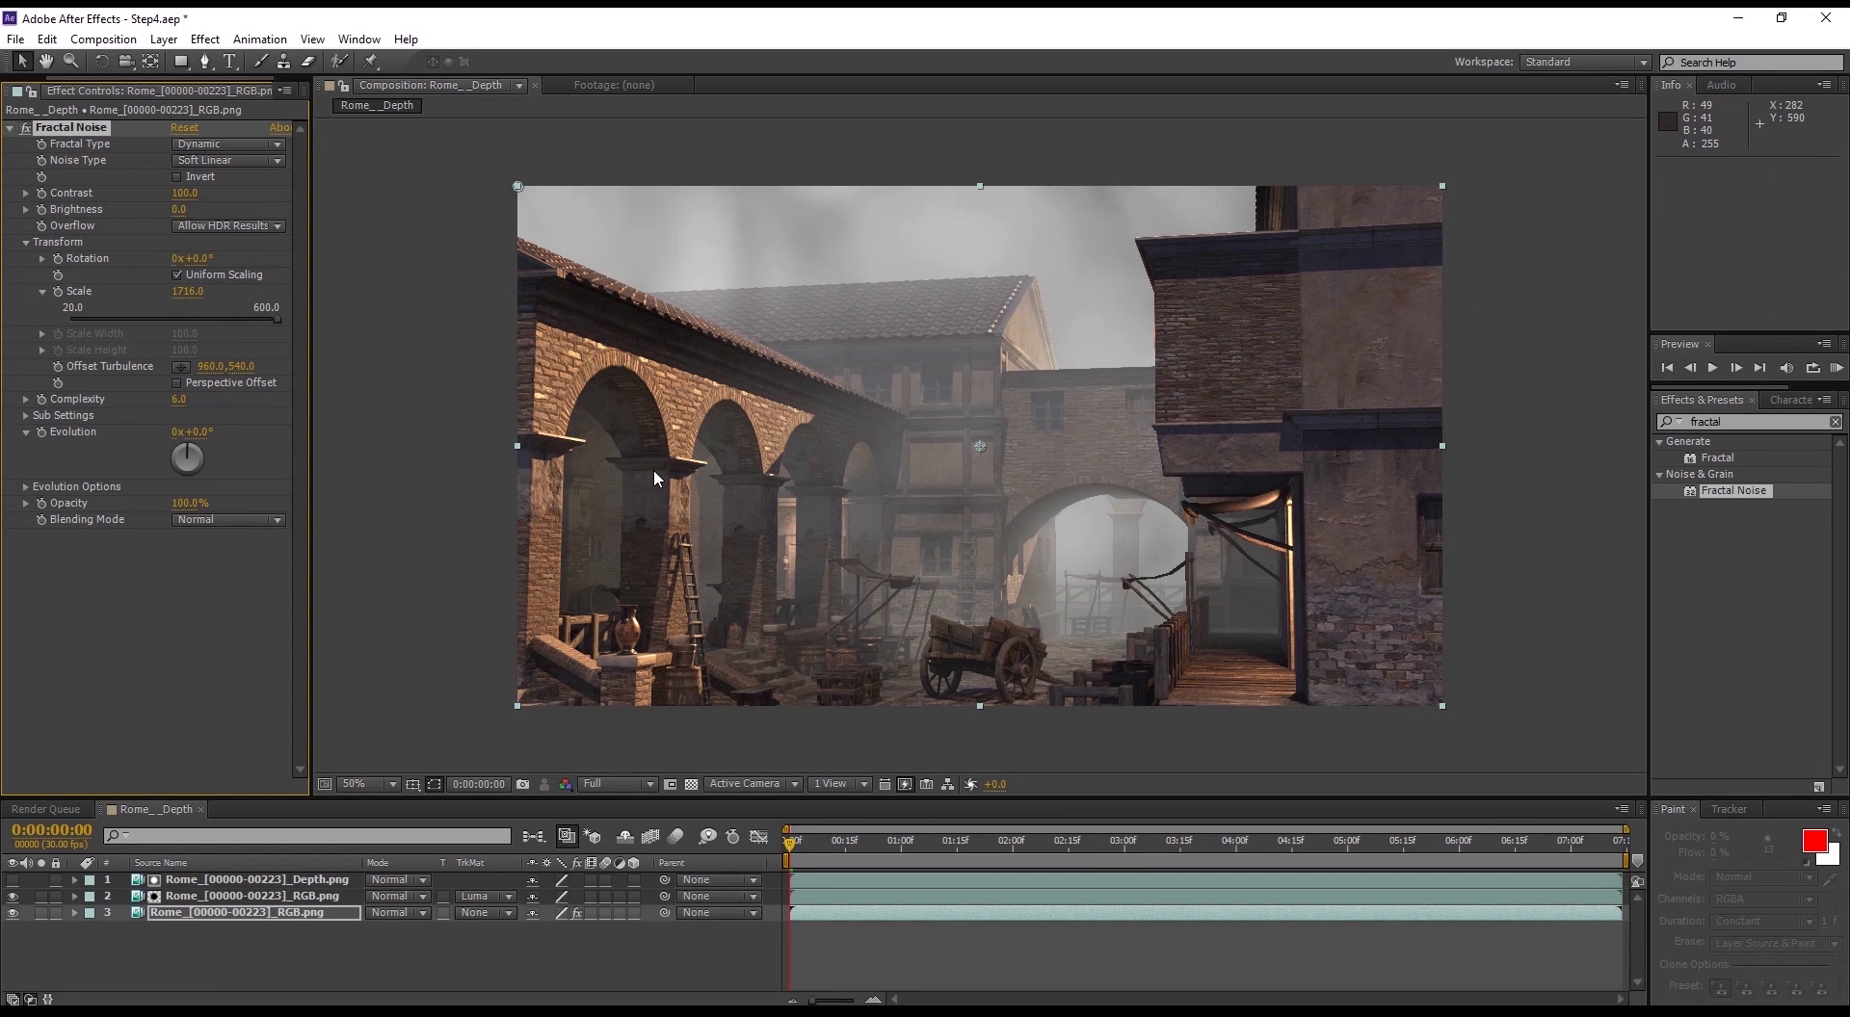
left_click_drag(194, 507, 192, 503)
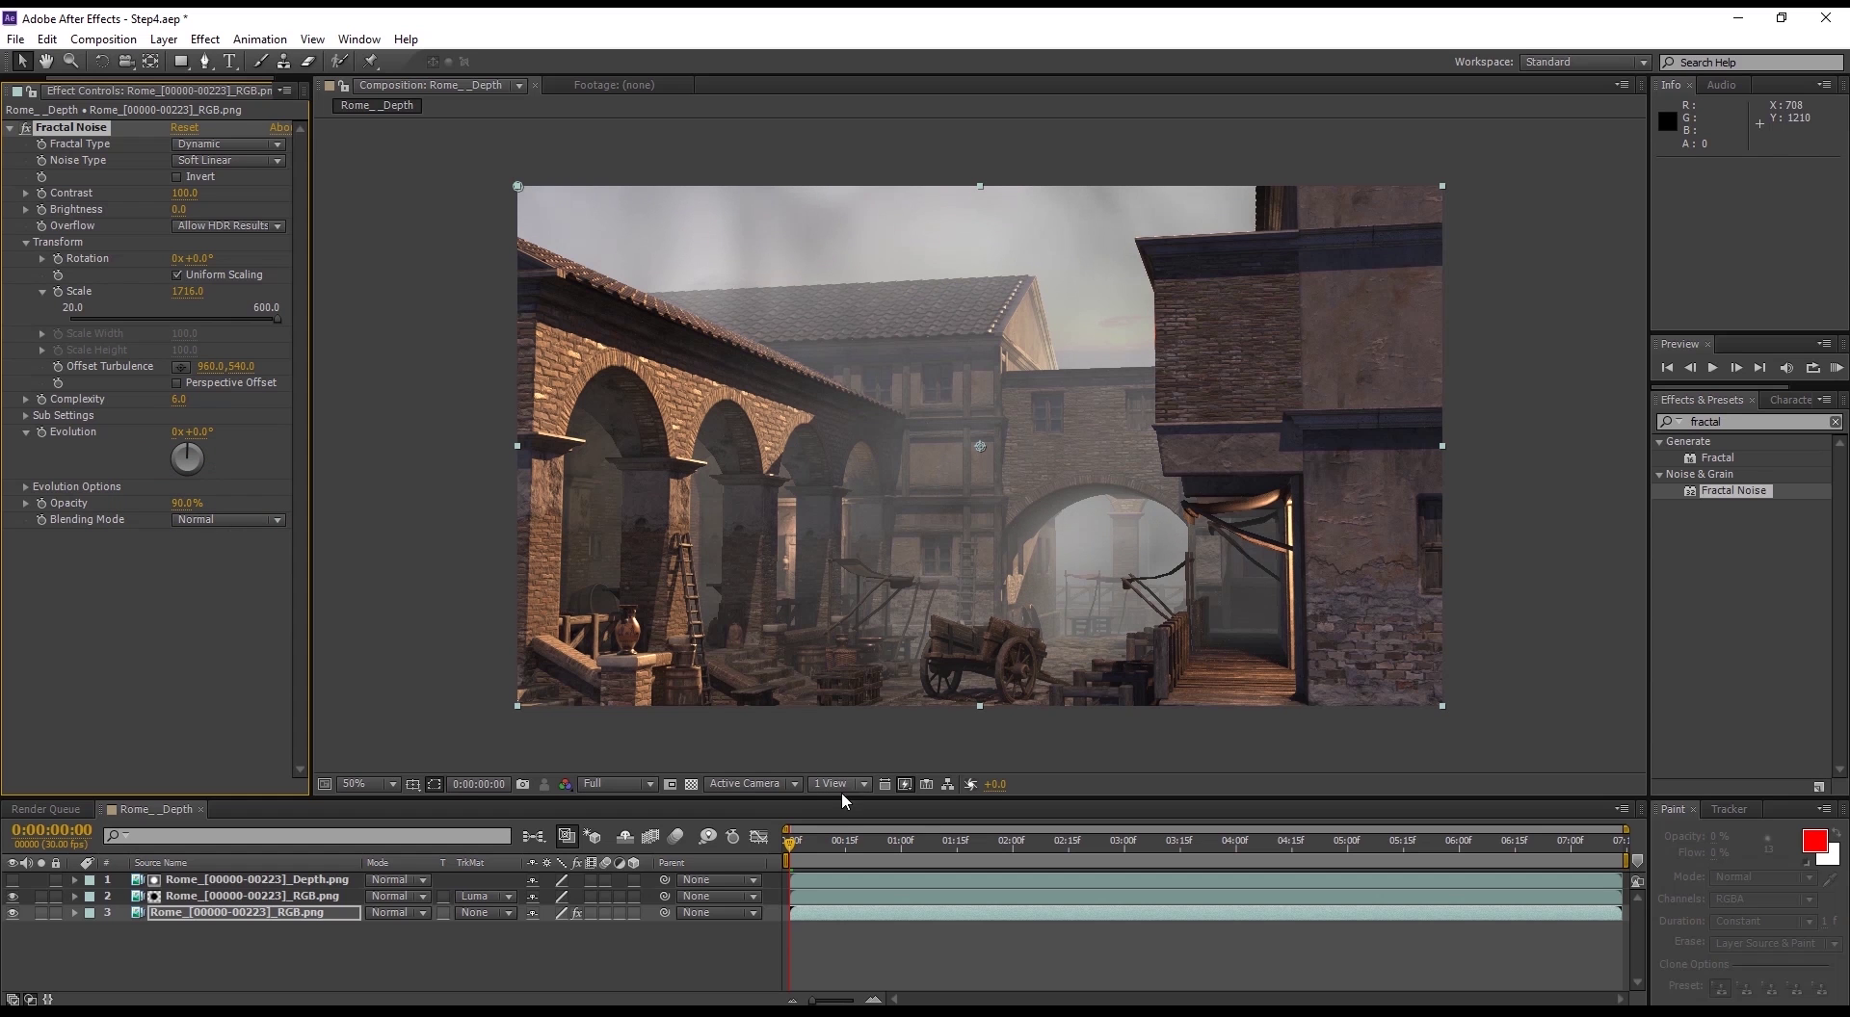
Step: Animate the Fractal Noise's Offset Turbulence from 960, 540 at the first frame to 1411, 540 at 0:00:07:13 and preview the drifting fog
left_click_drag(834, 843, 496, 830)
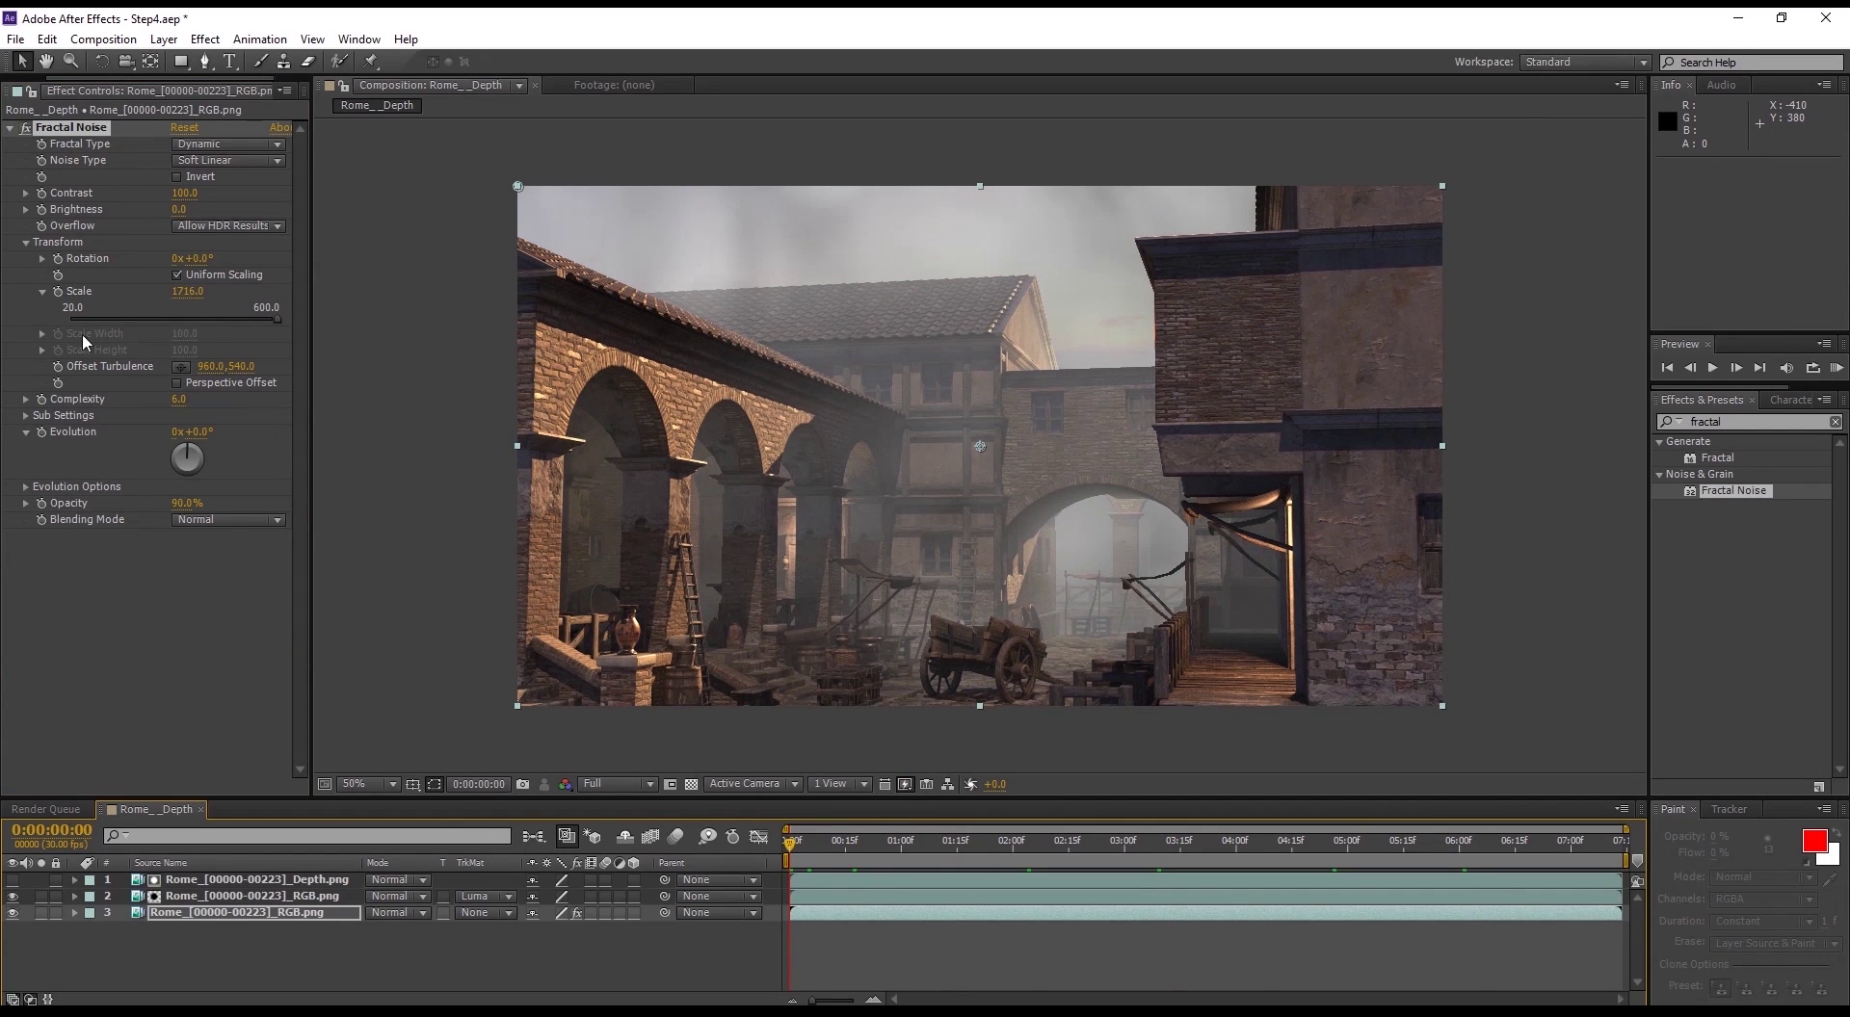
left_click(58, 243)
left_click(57, 367)
left_click_drag(792, 843, 1619, 846)
left_click_drag(217, 367, 495, 363)
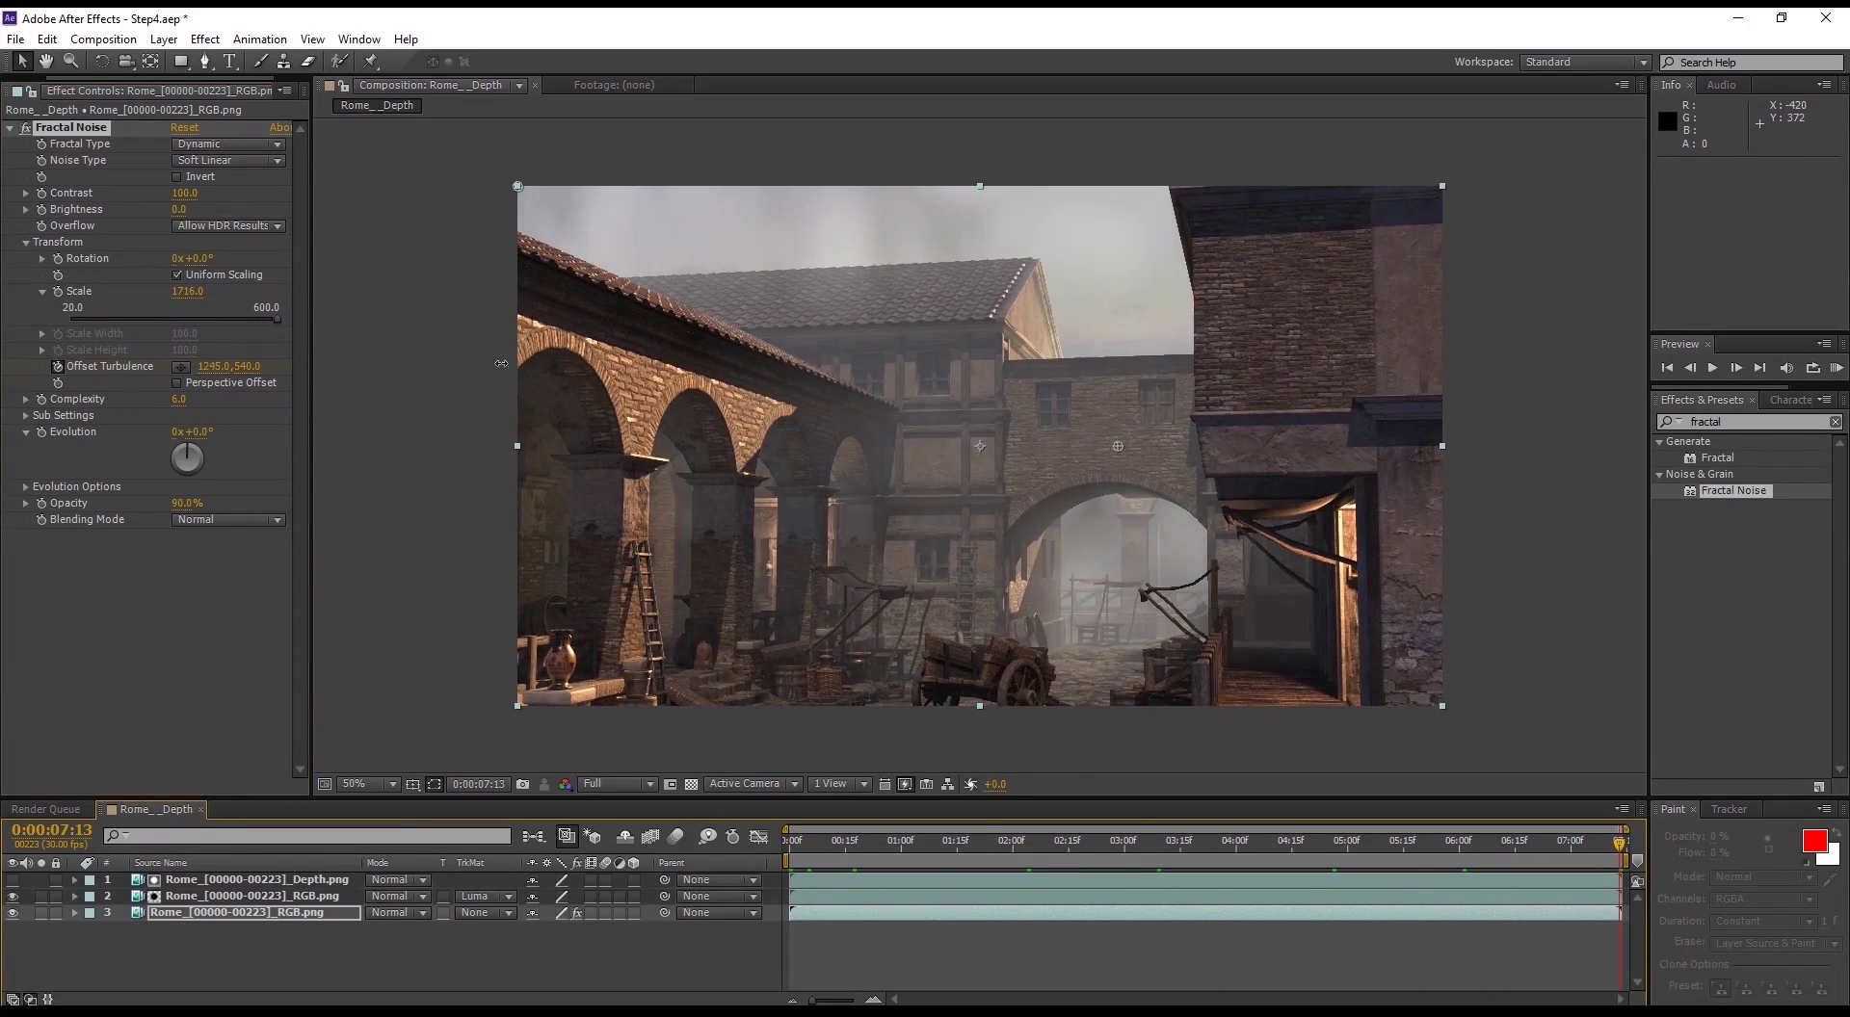
left_click(792, 843)
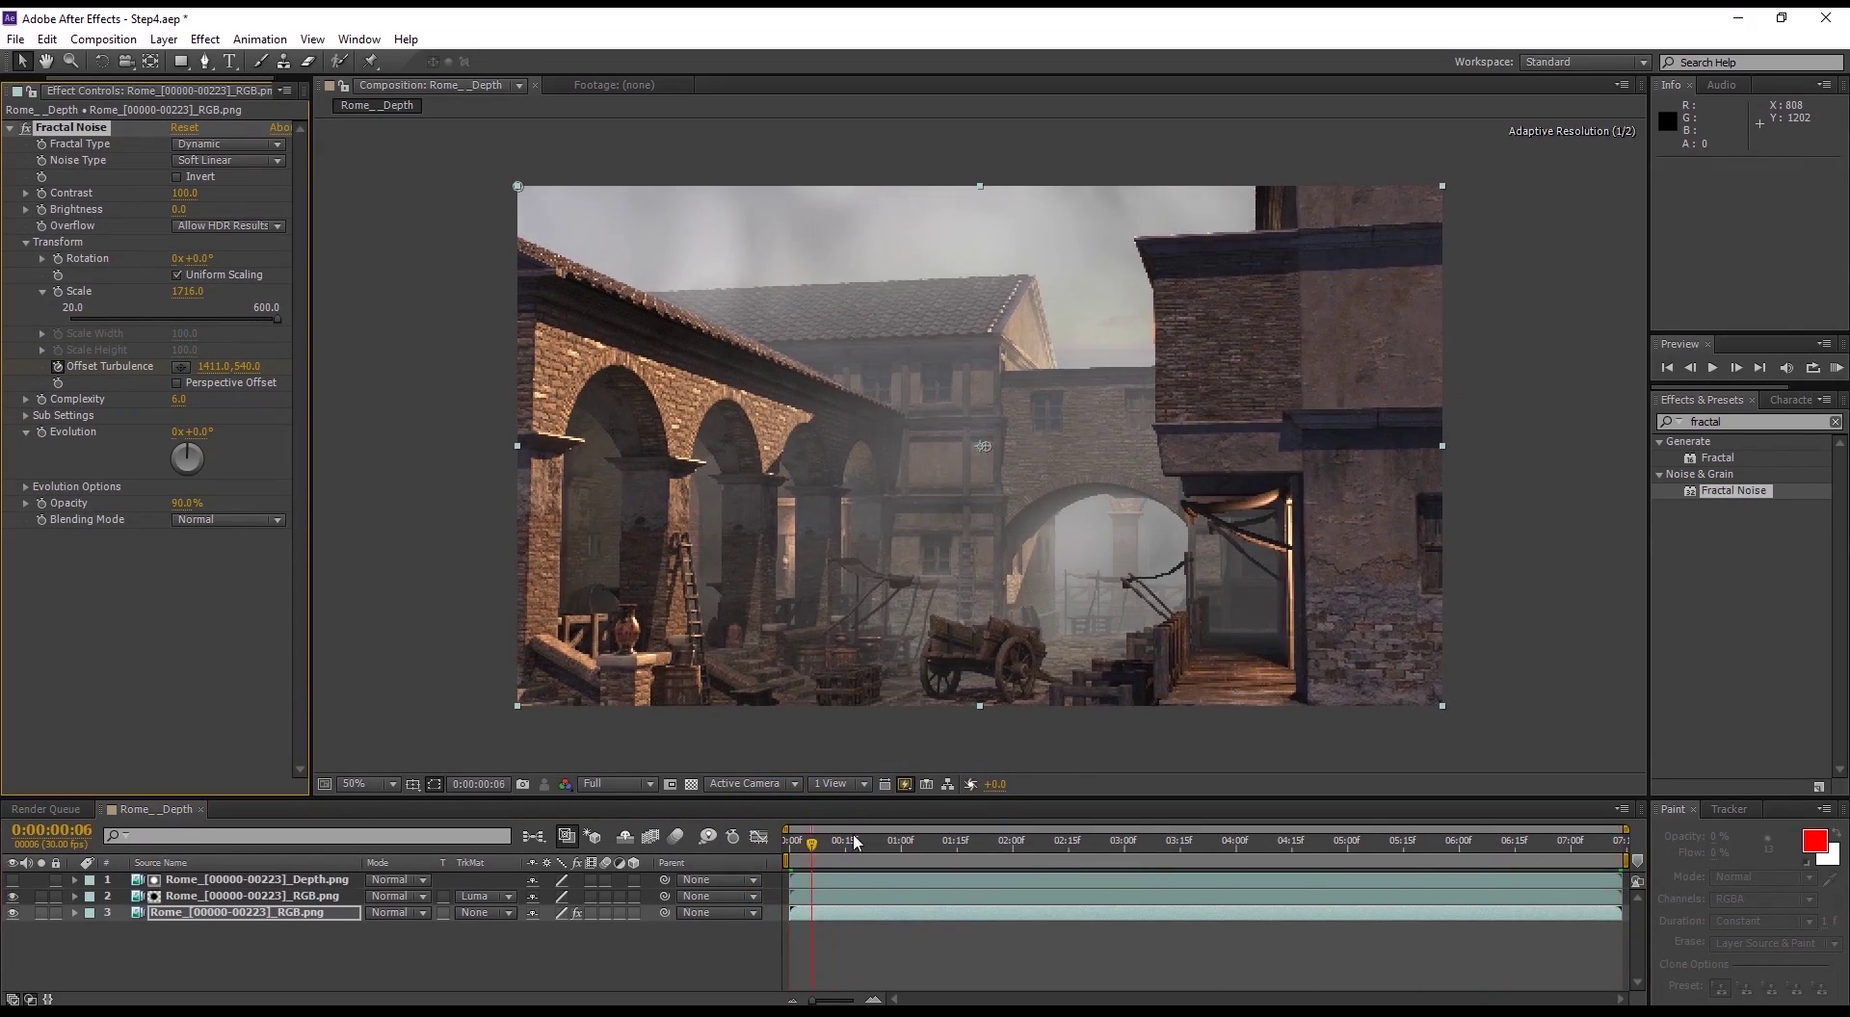
key("space")
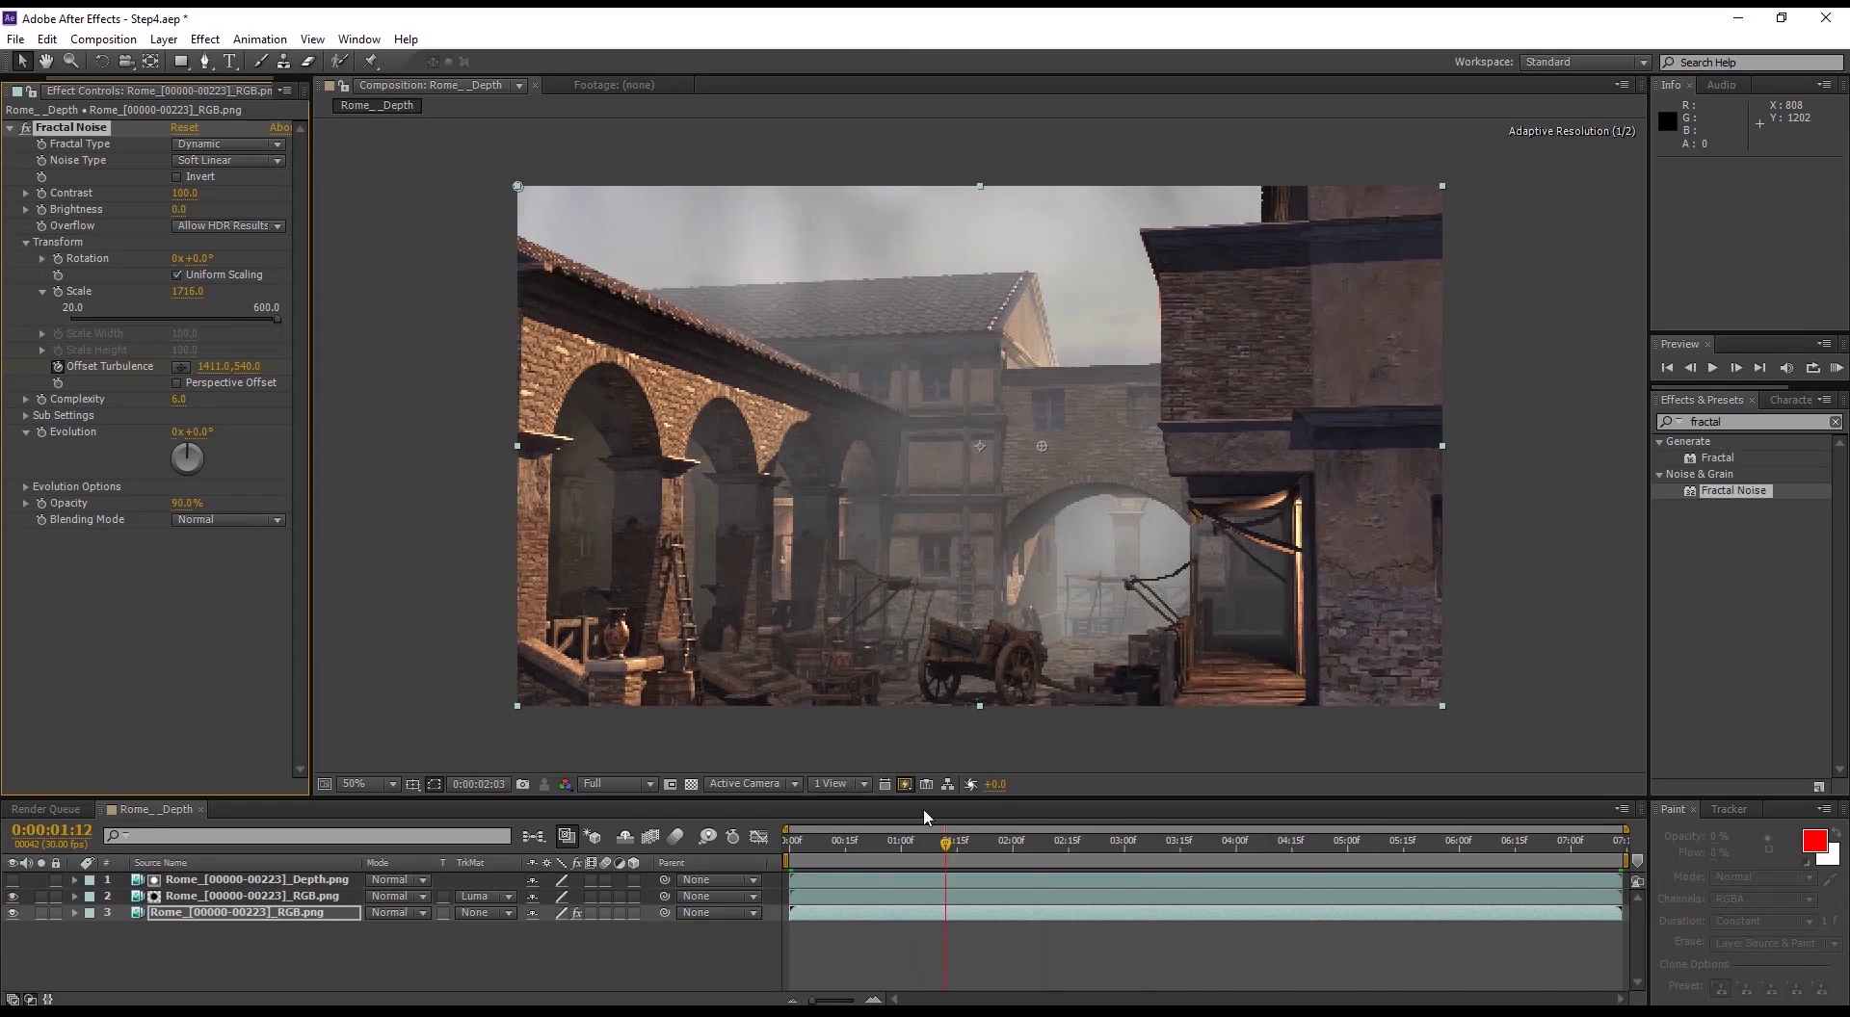
left_click(946, 817)
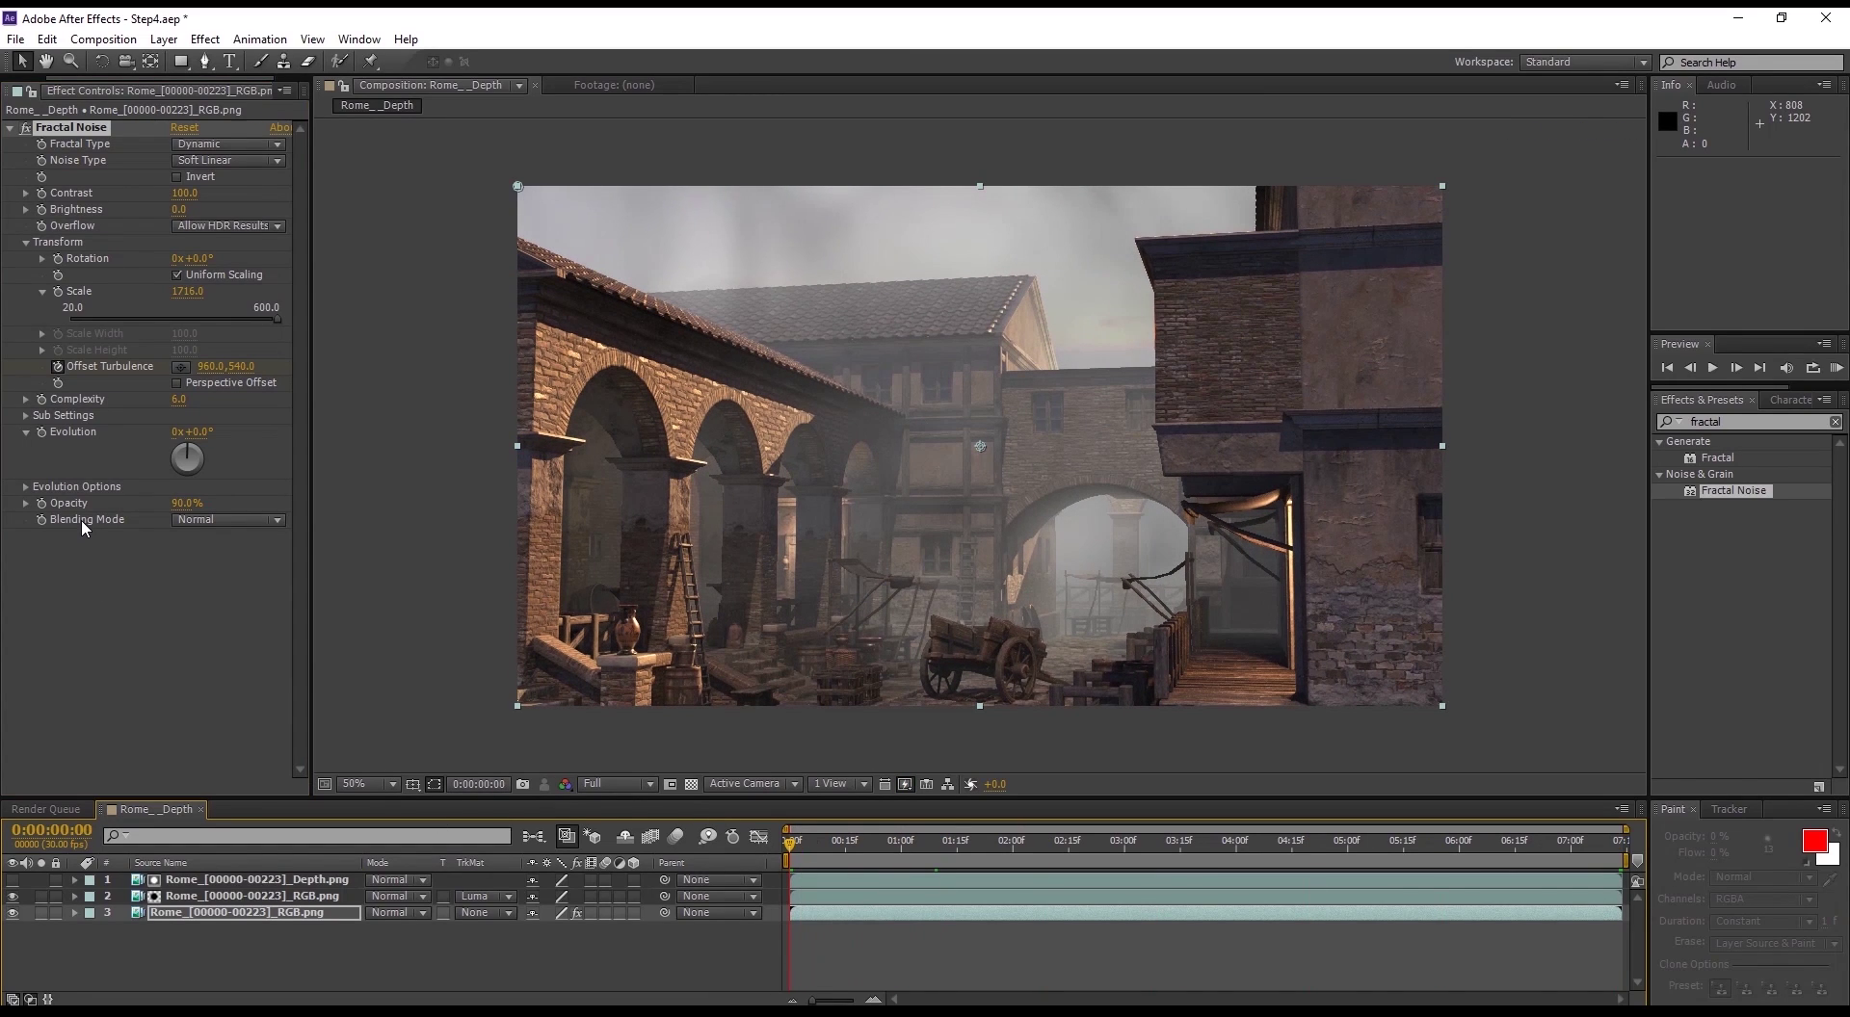
Step: Keyframe the Fractal Noise's Evolution from 0° at the first frame to a higher value at 0:00:07:13 and scrub through the animation
left_click(78, 431)
left_click(42, 432)
left_click_drag(790, 843, 1718, 848)
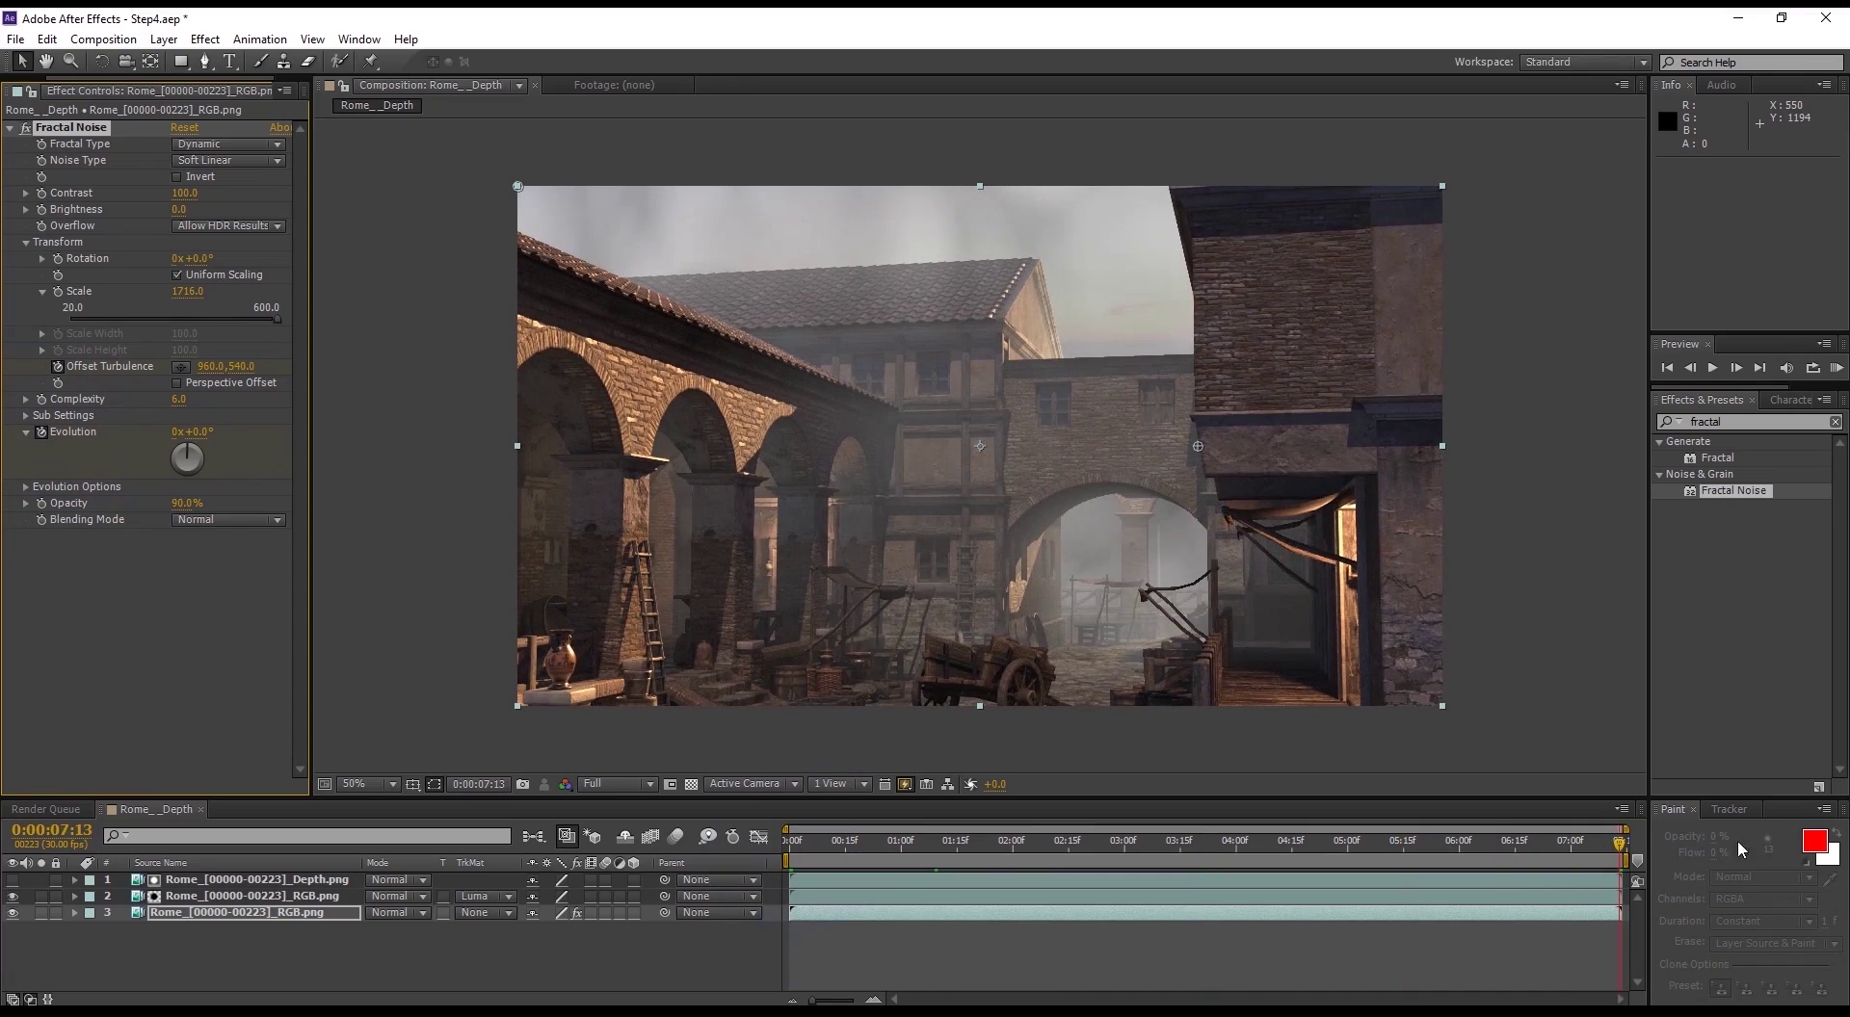
left_click_drag(203, 436, 445, 440)
left_click(814, 844)
left_click_drag(812, 848, 1383, 826)
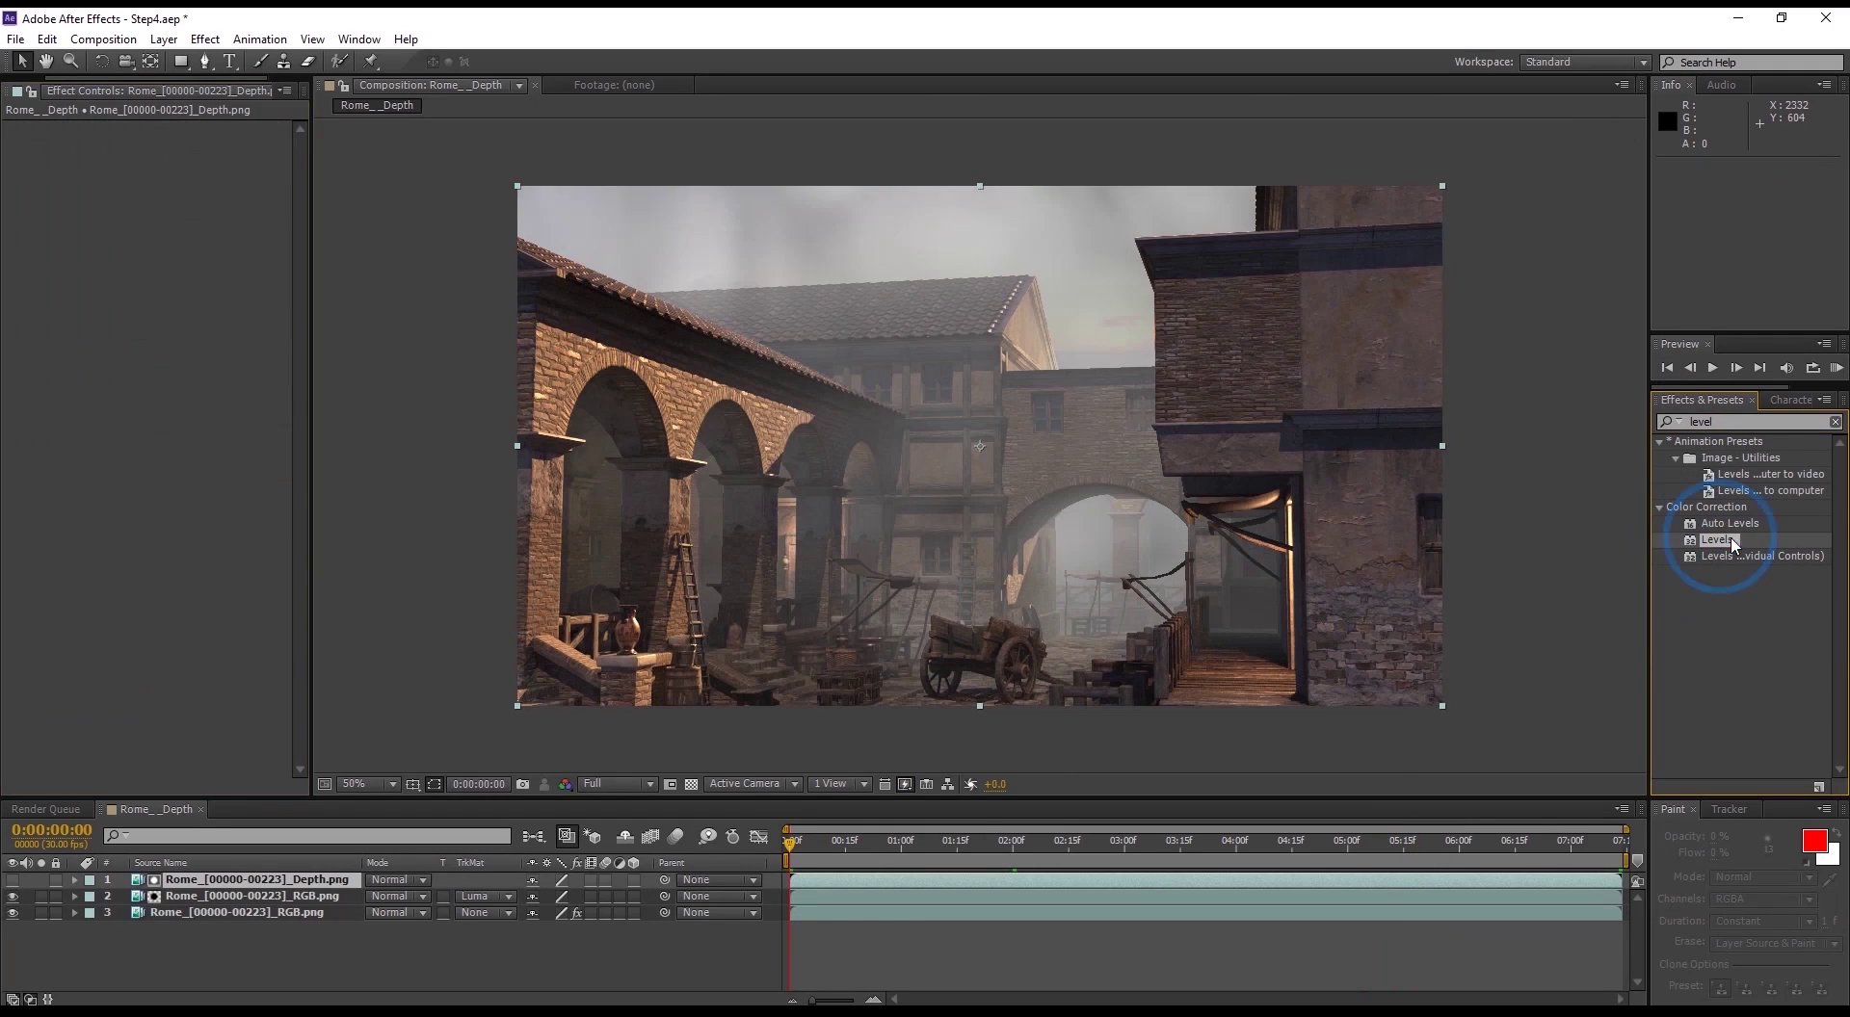
Step: Apply the Levels effect to the Depth layer and vary the fog's density with Input Black, raising it to 216 and lowering it again
left_click_drag(1720, 540, 199, 455)
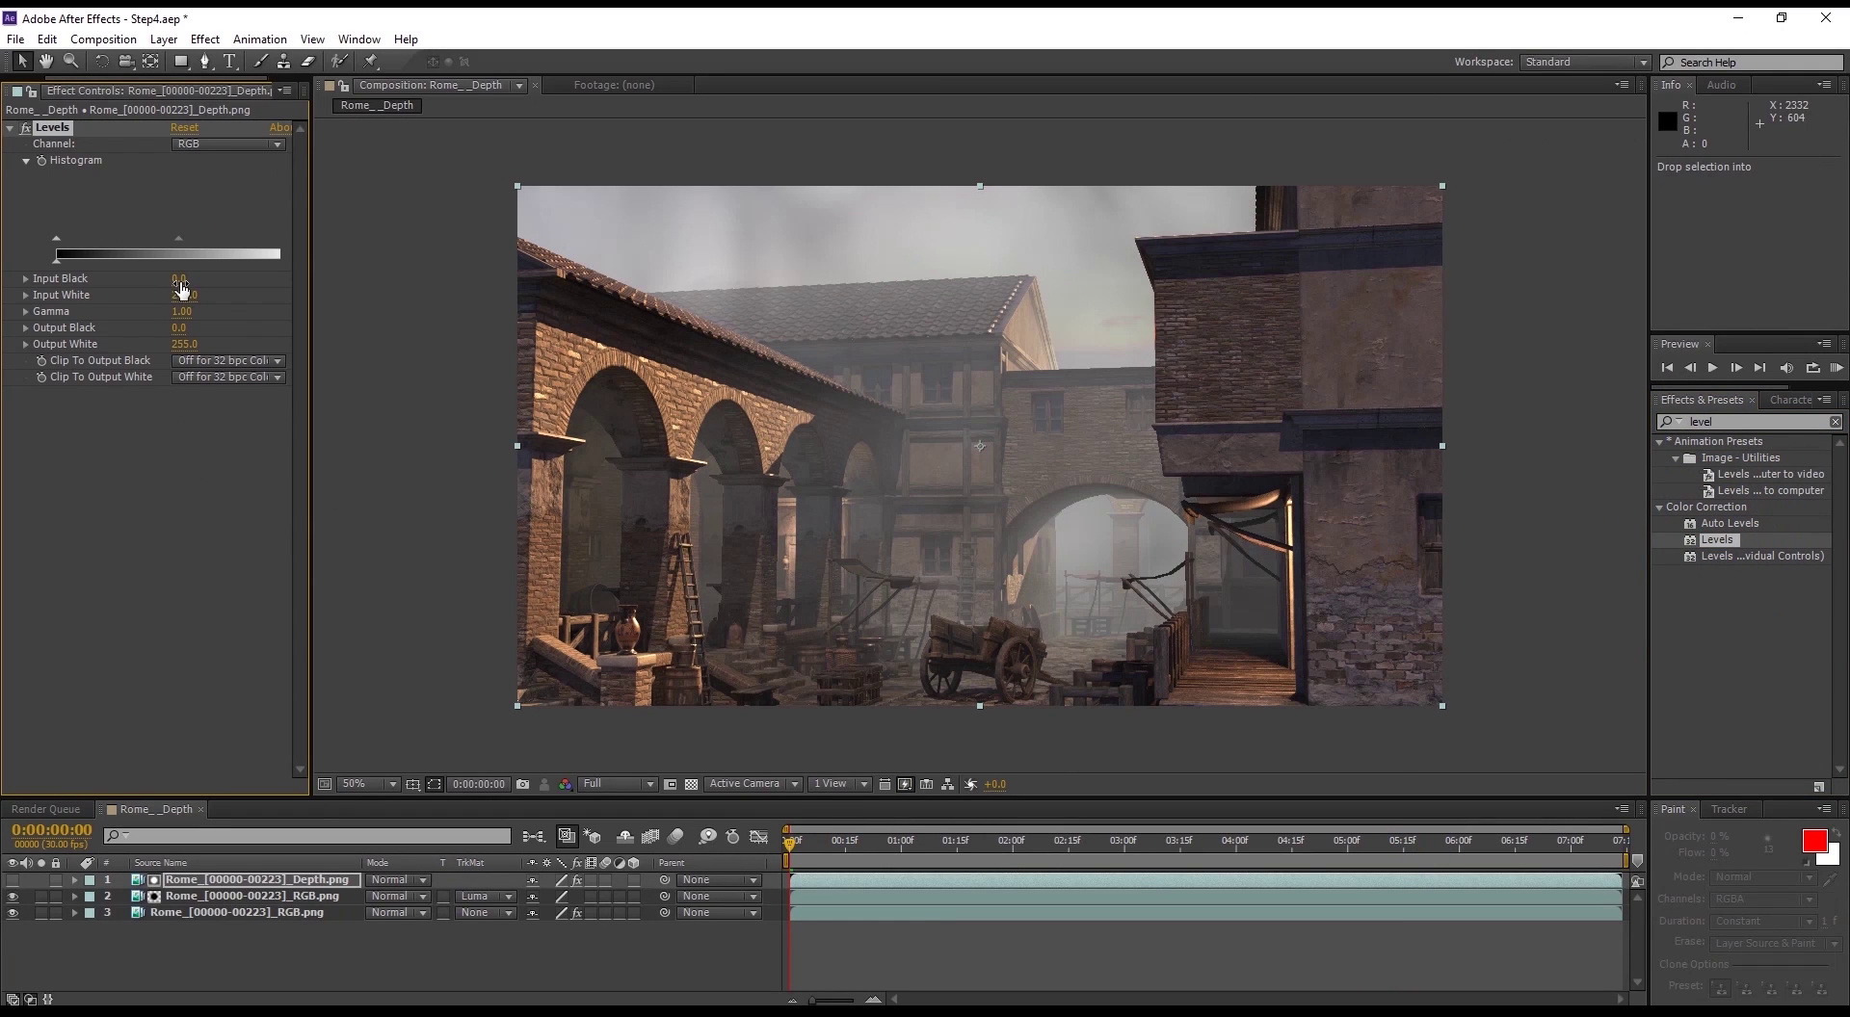
left_click_drag(180, 279, 875, 759)
left_click_drag(872, 840, 518, 795)
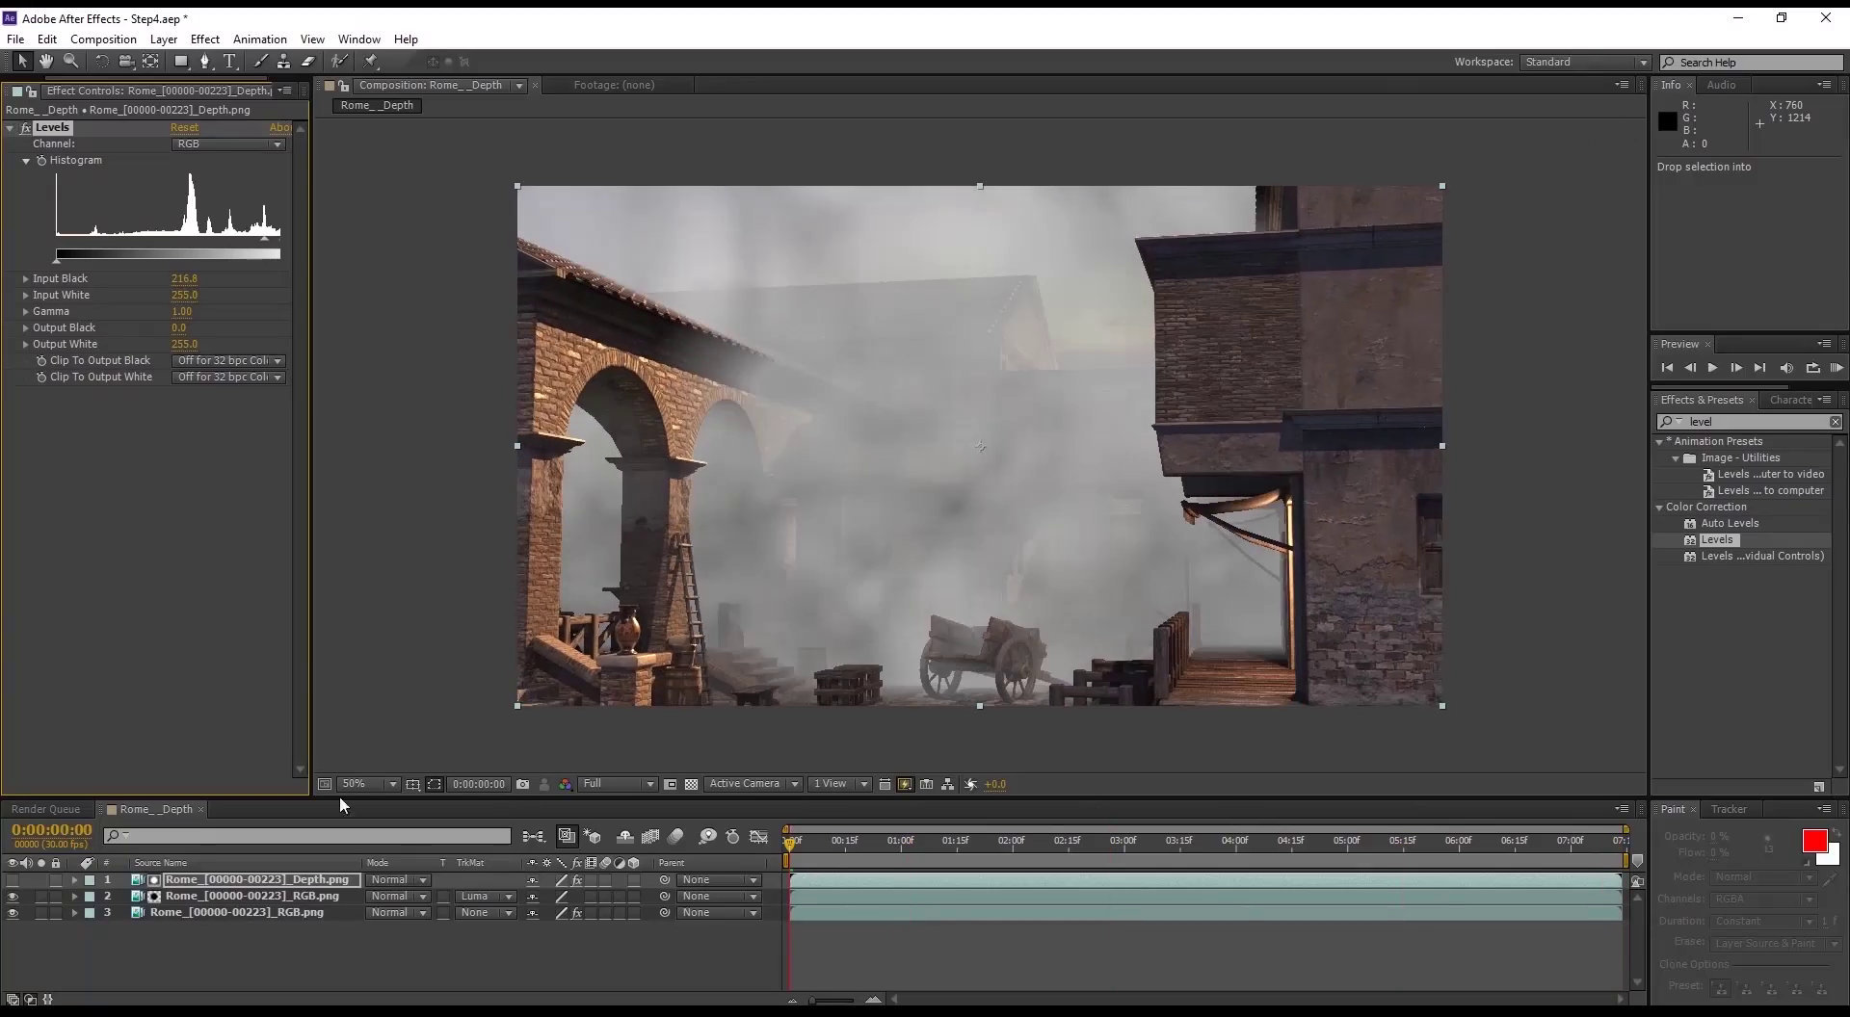
left_click_drag(183, 280, 101, 306)
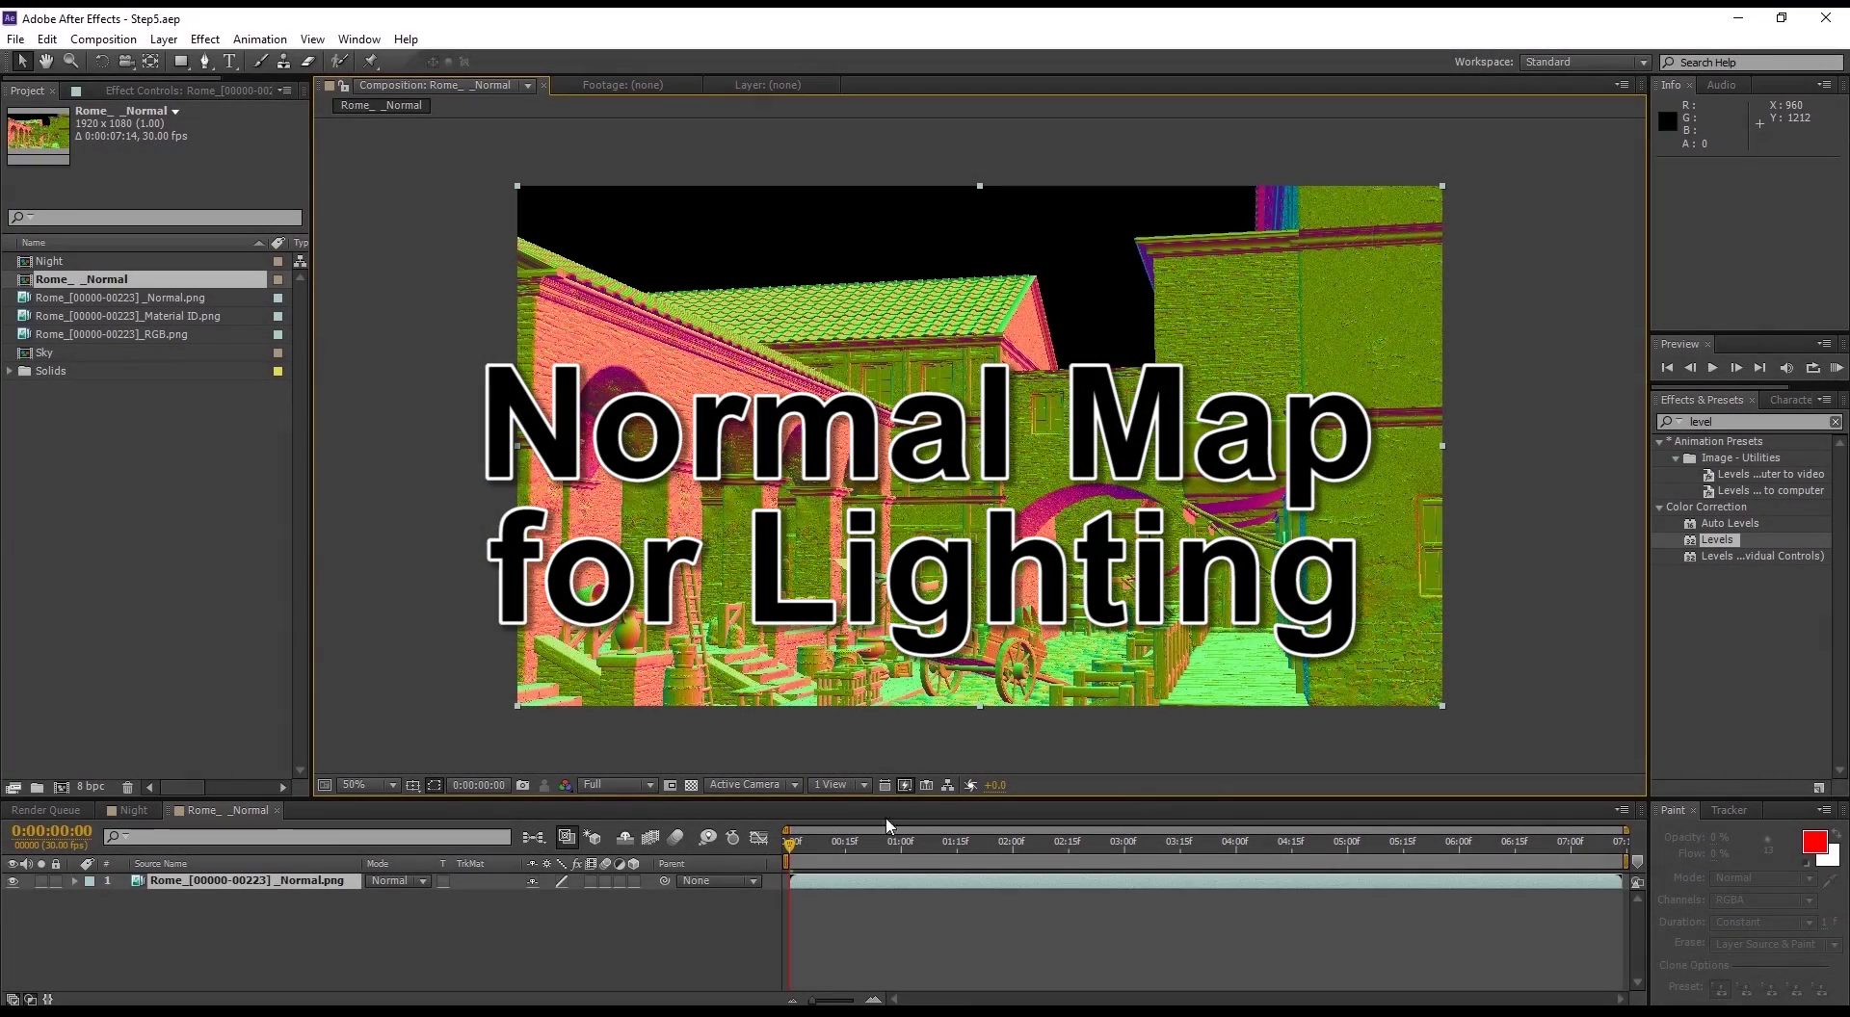
Step: Preview the Normal pass composition and find the Normality plug-in for After Effects on the 3dcg.net page in the browser
left_click_drag(788, 848, 647, 838)
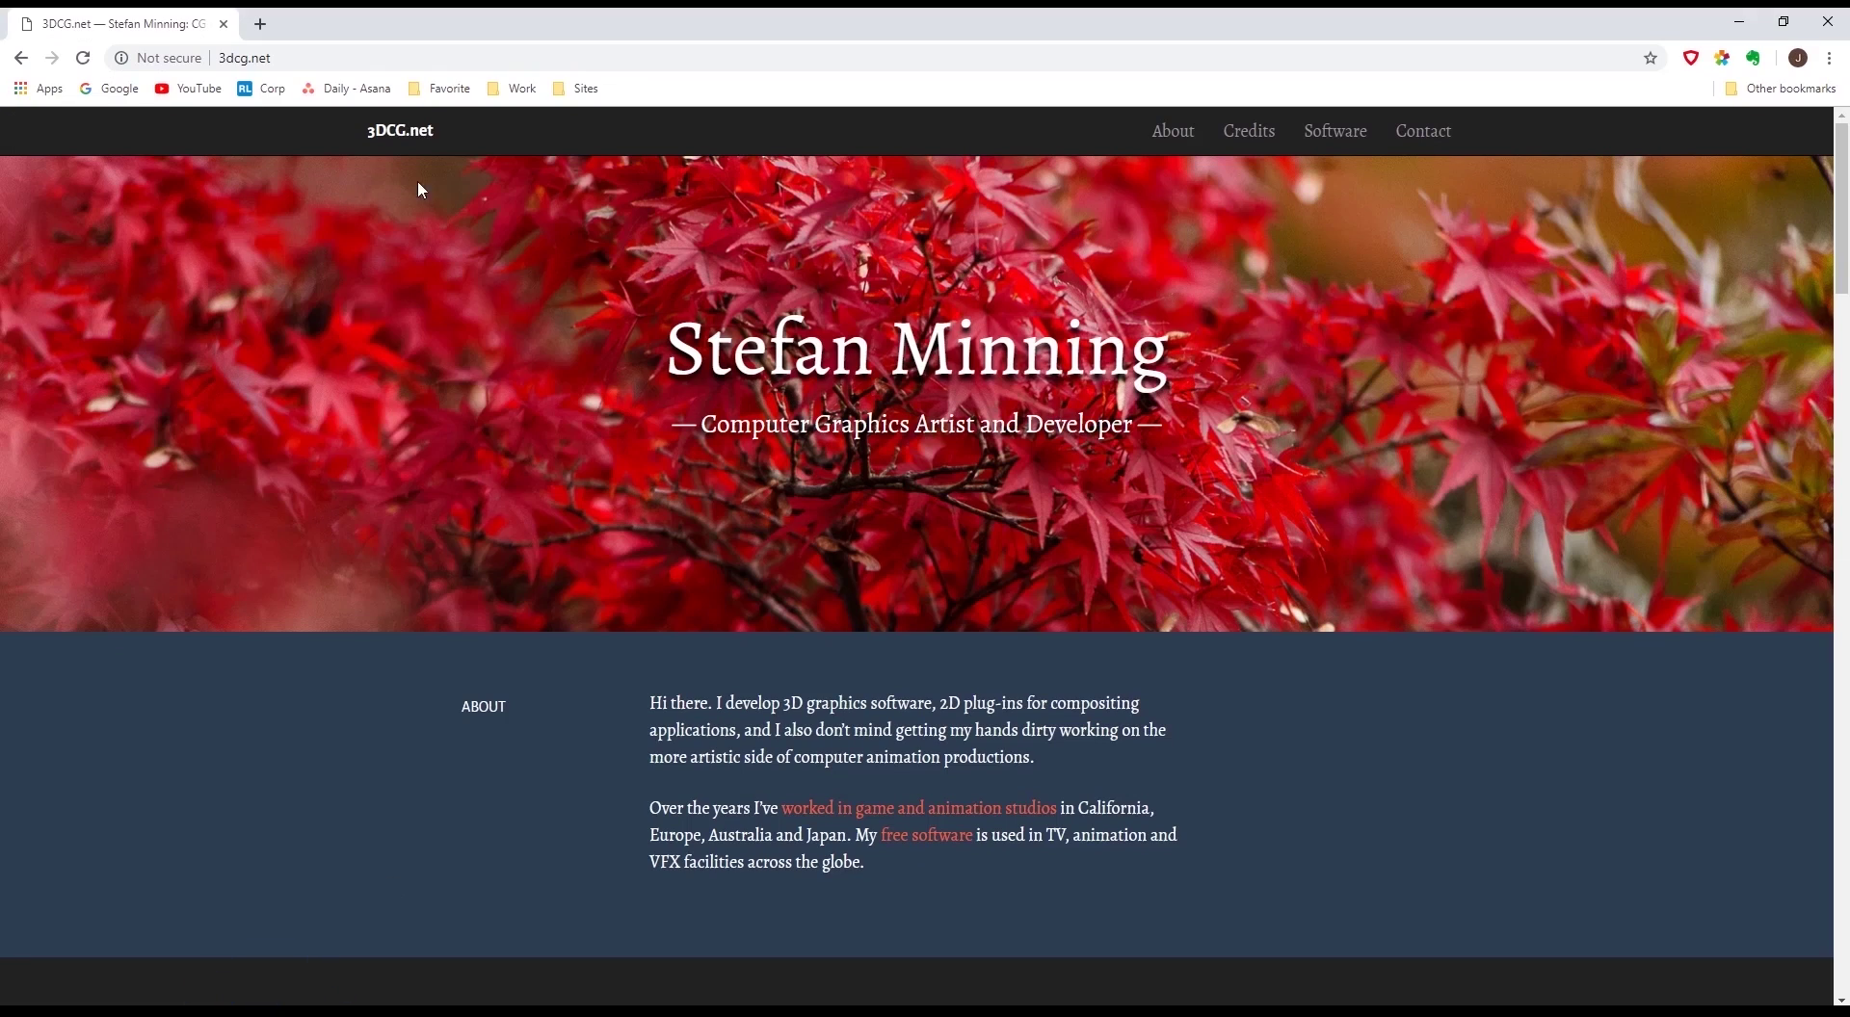
left_click_drag(1842, 207, 1840, 841)
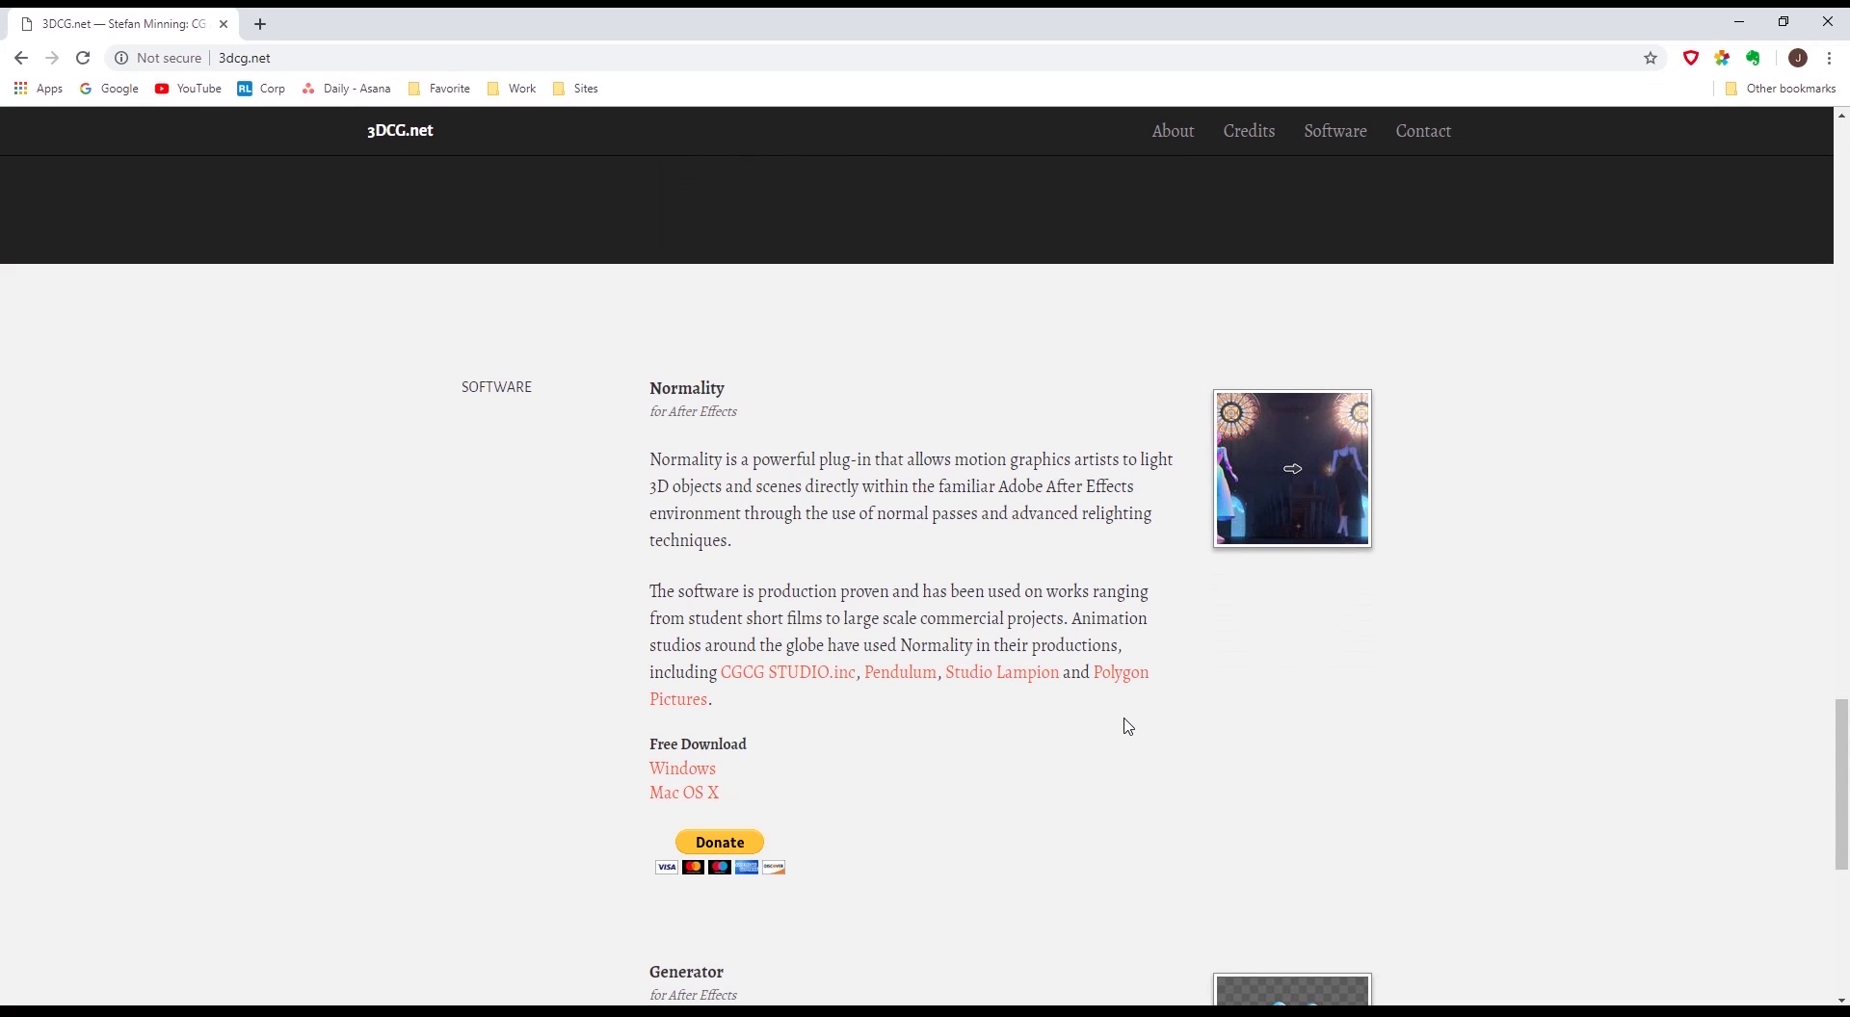
left_click(276, 880)
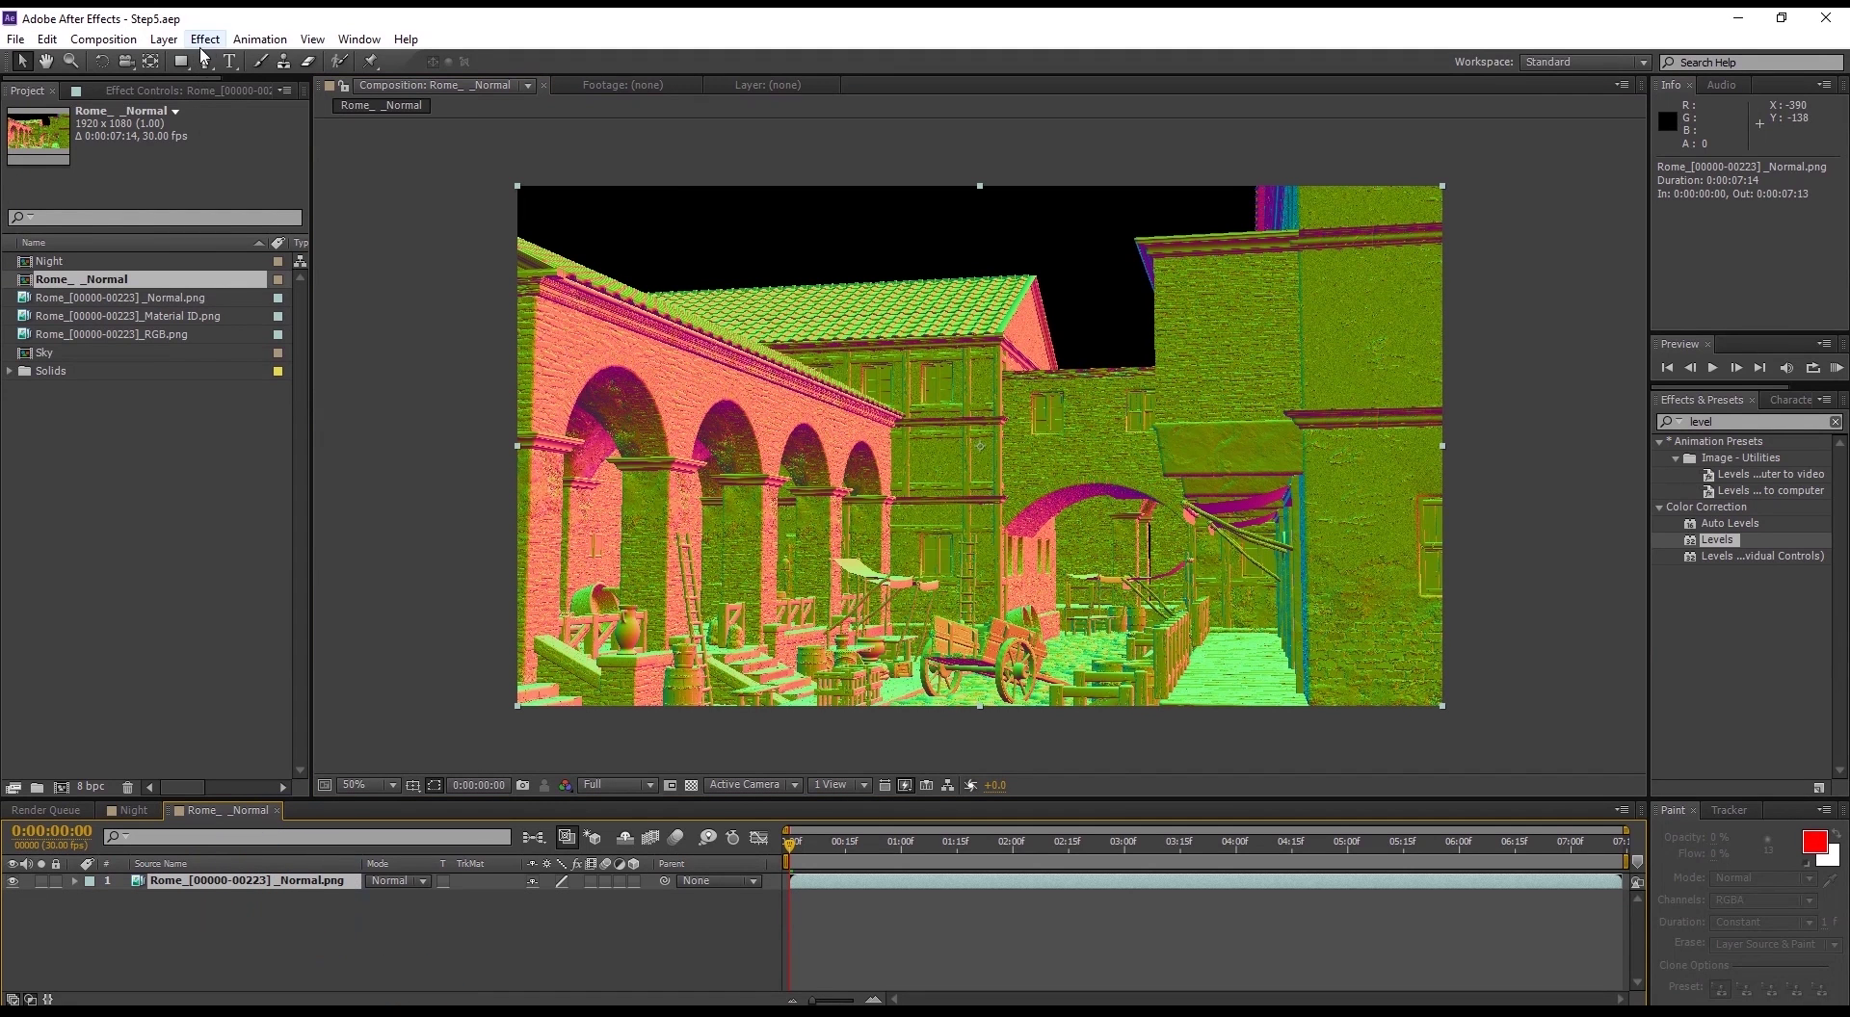
left_click(204, 38)
mouse_move(280, 344)
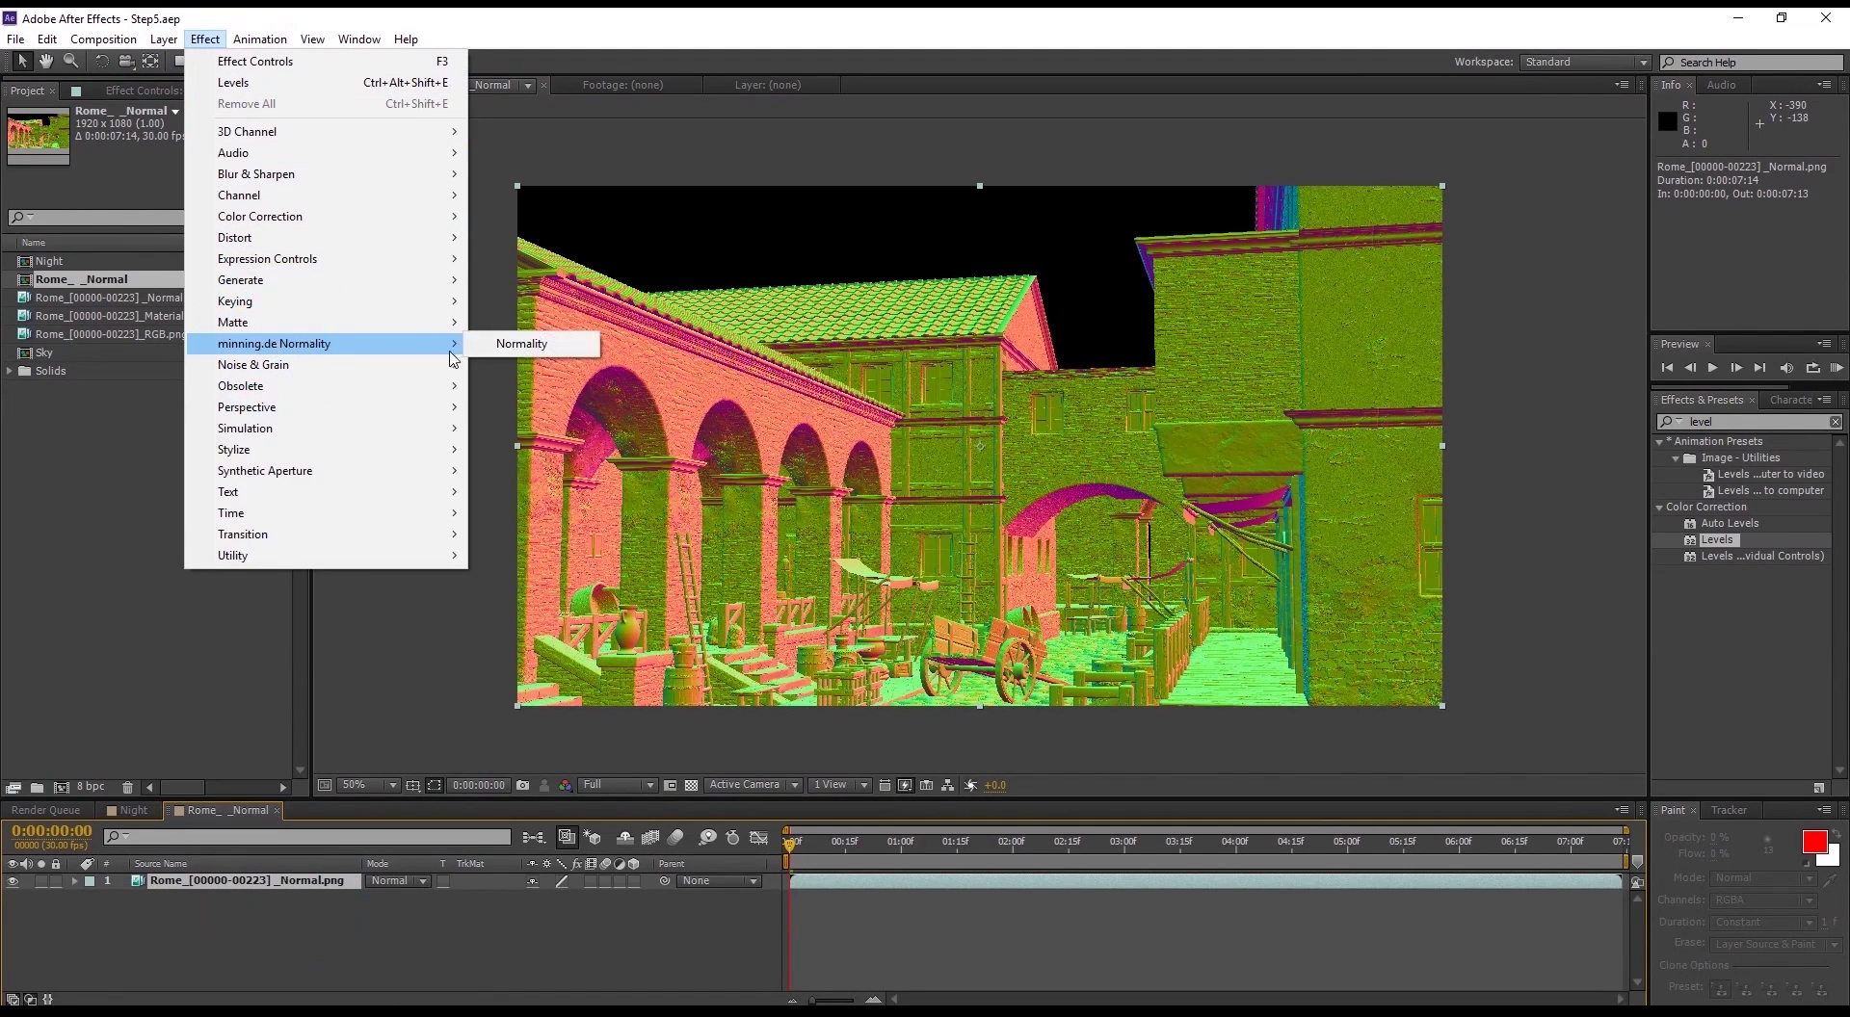
left_click(563, 345)
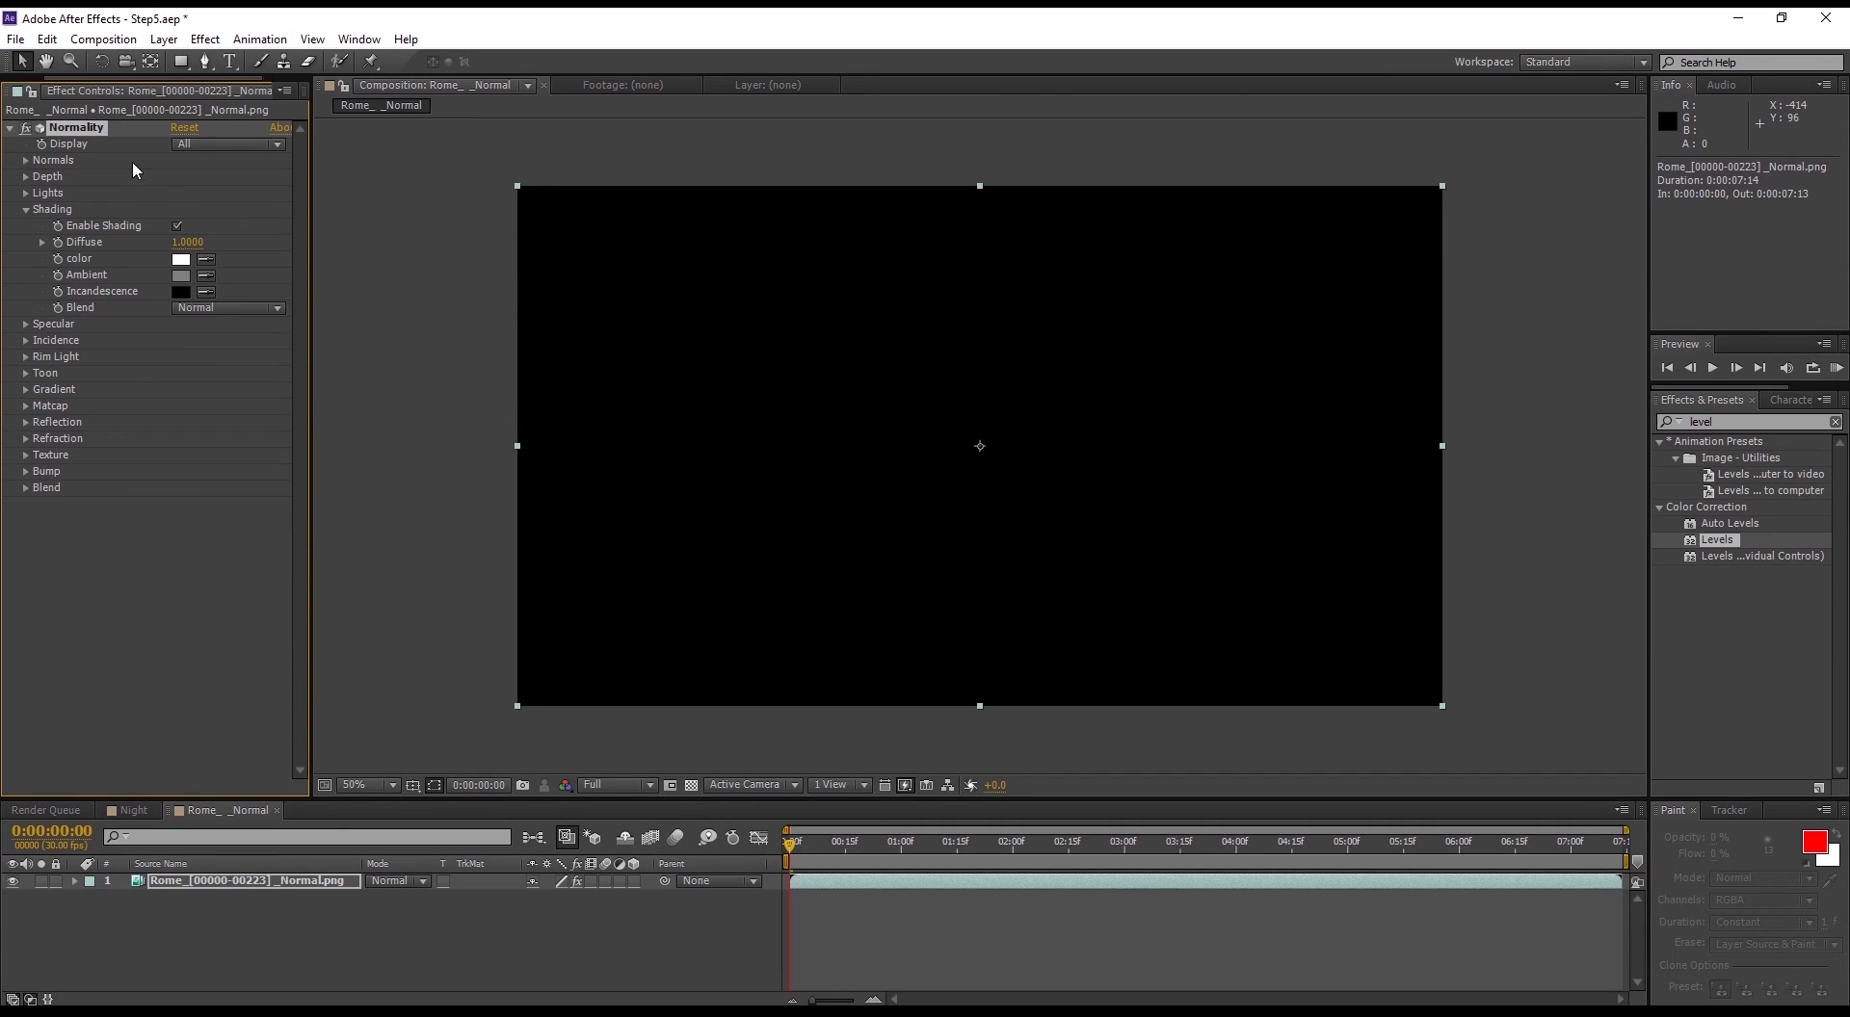
left_click(26, 160)
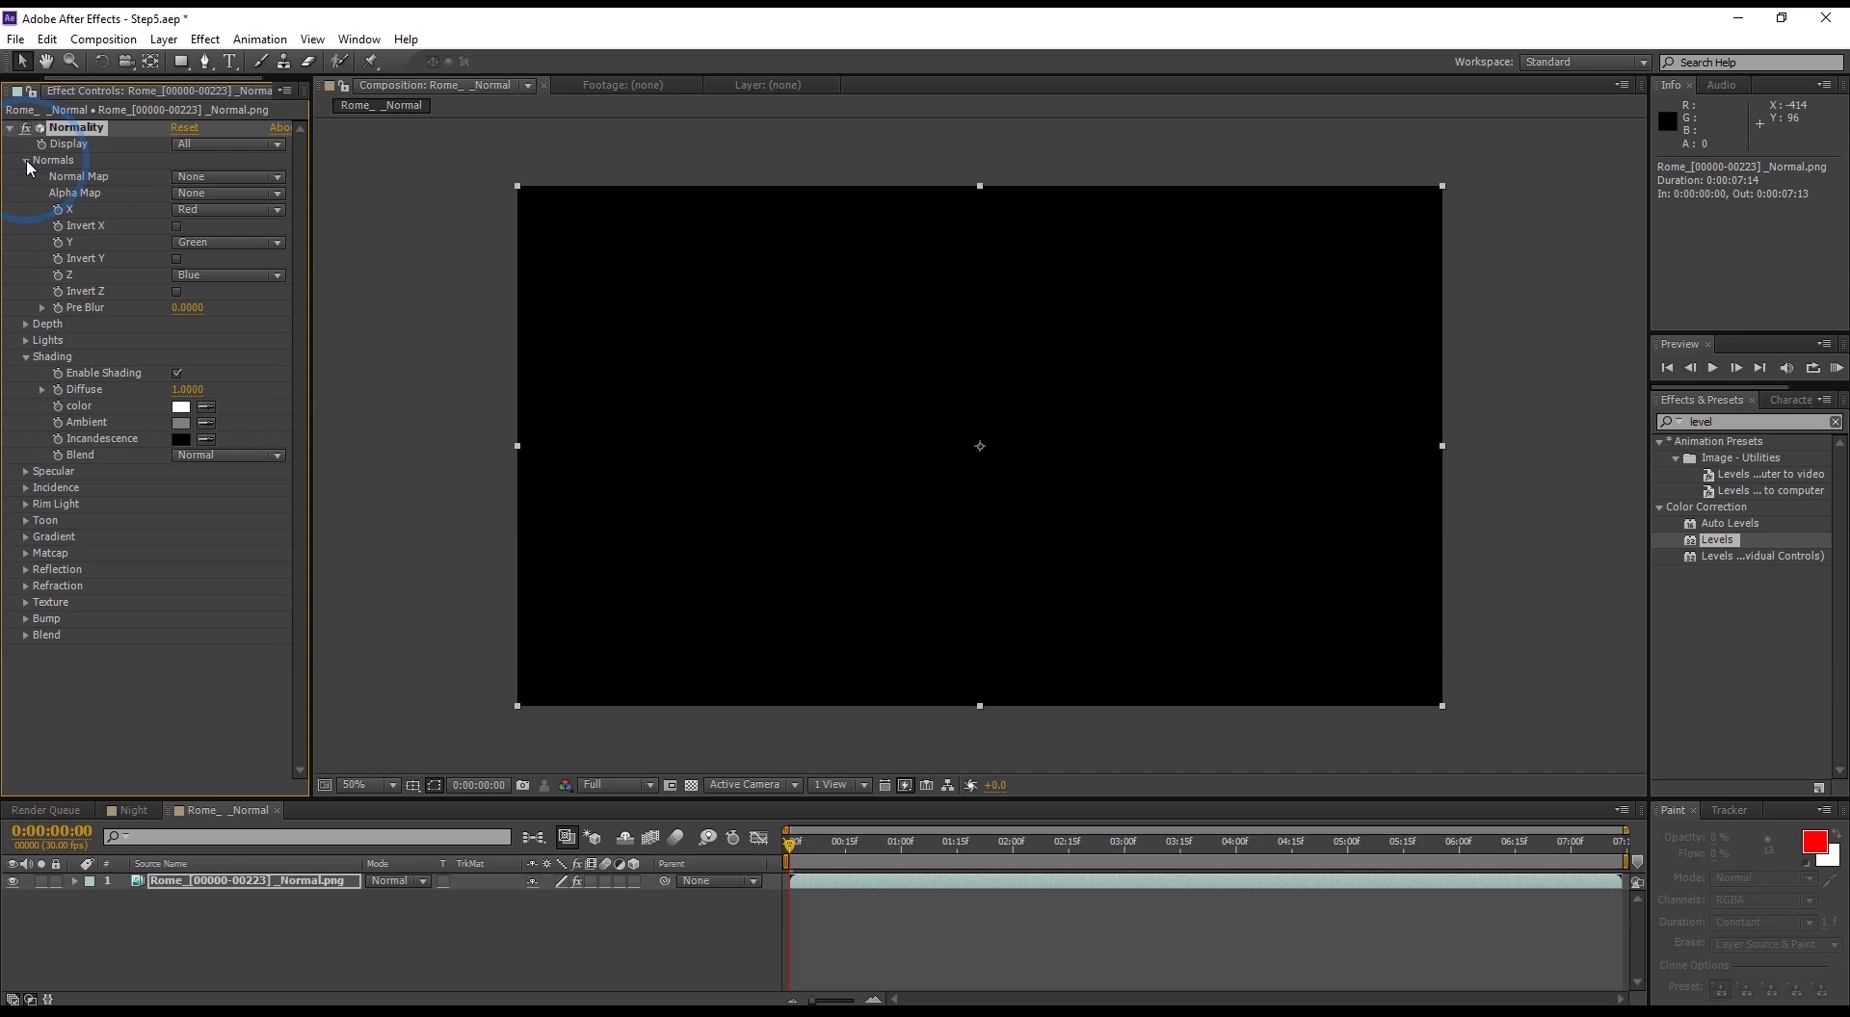
left_click(216, 176)
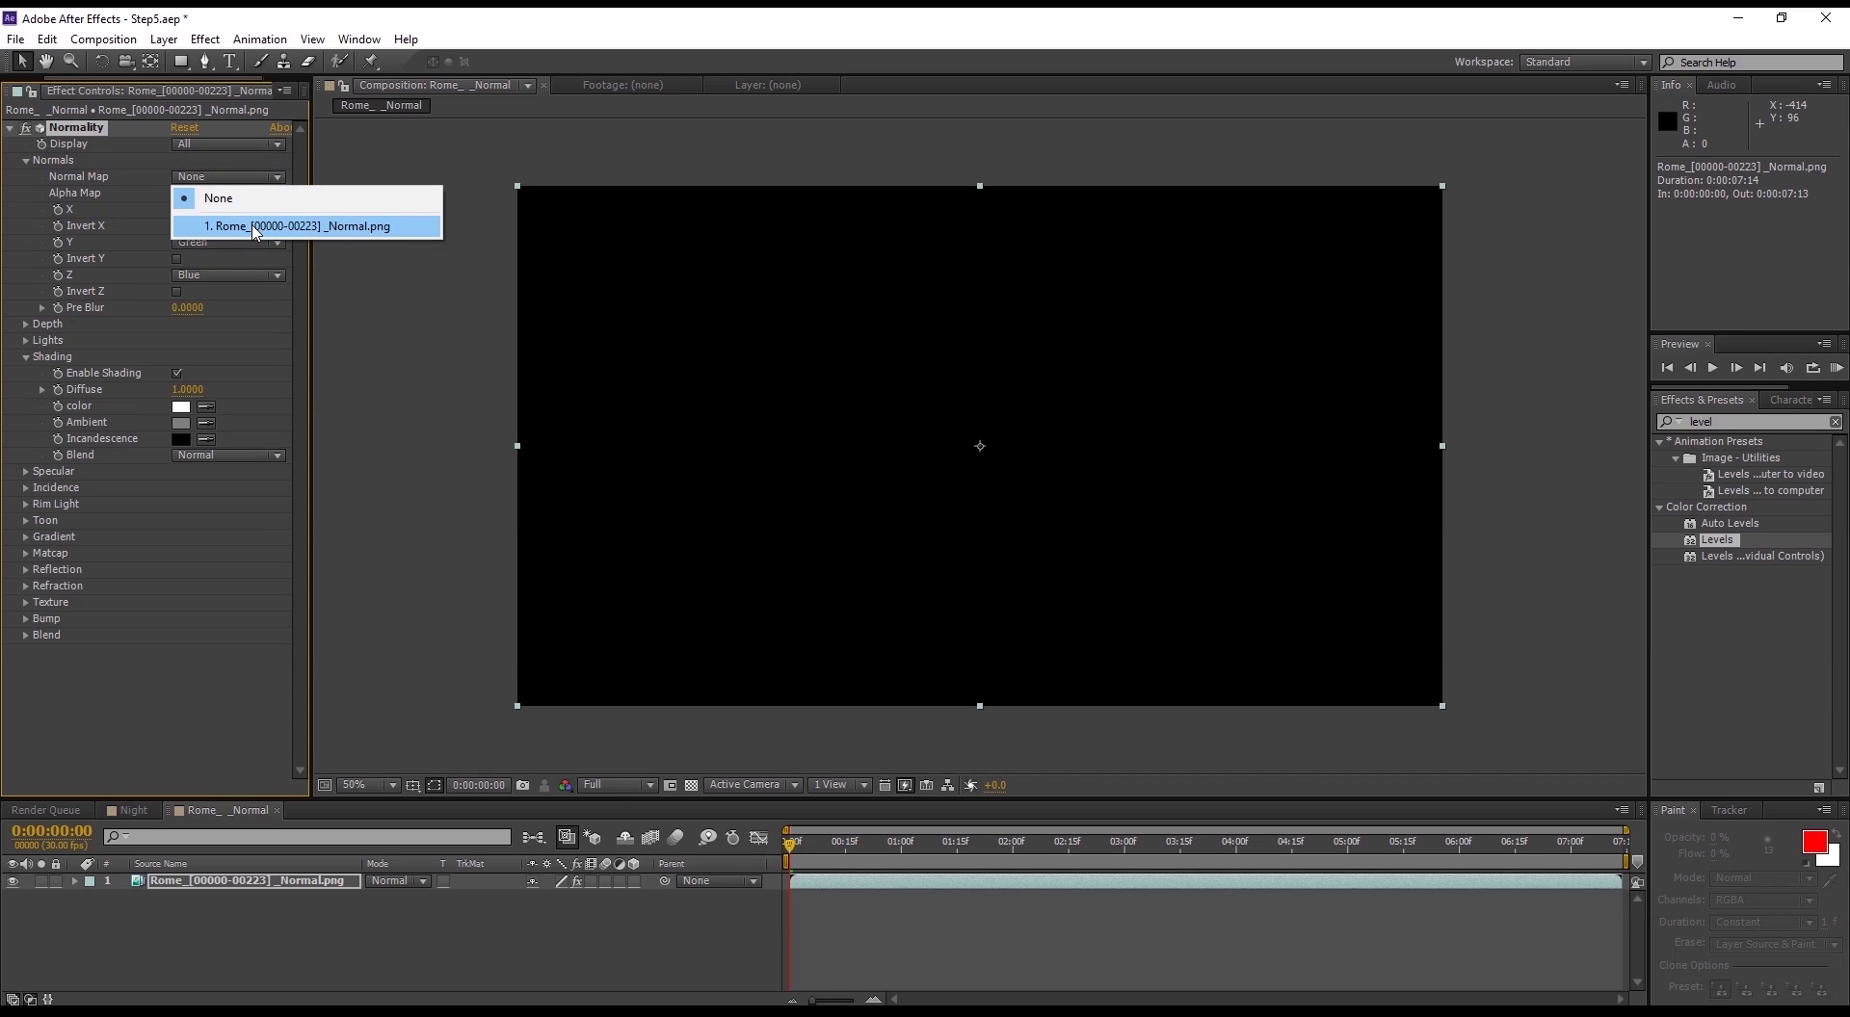
left_click(252, 225)
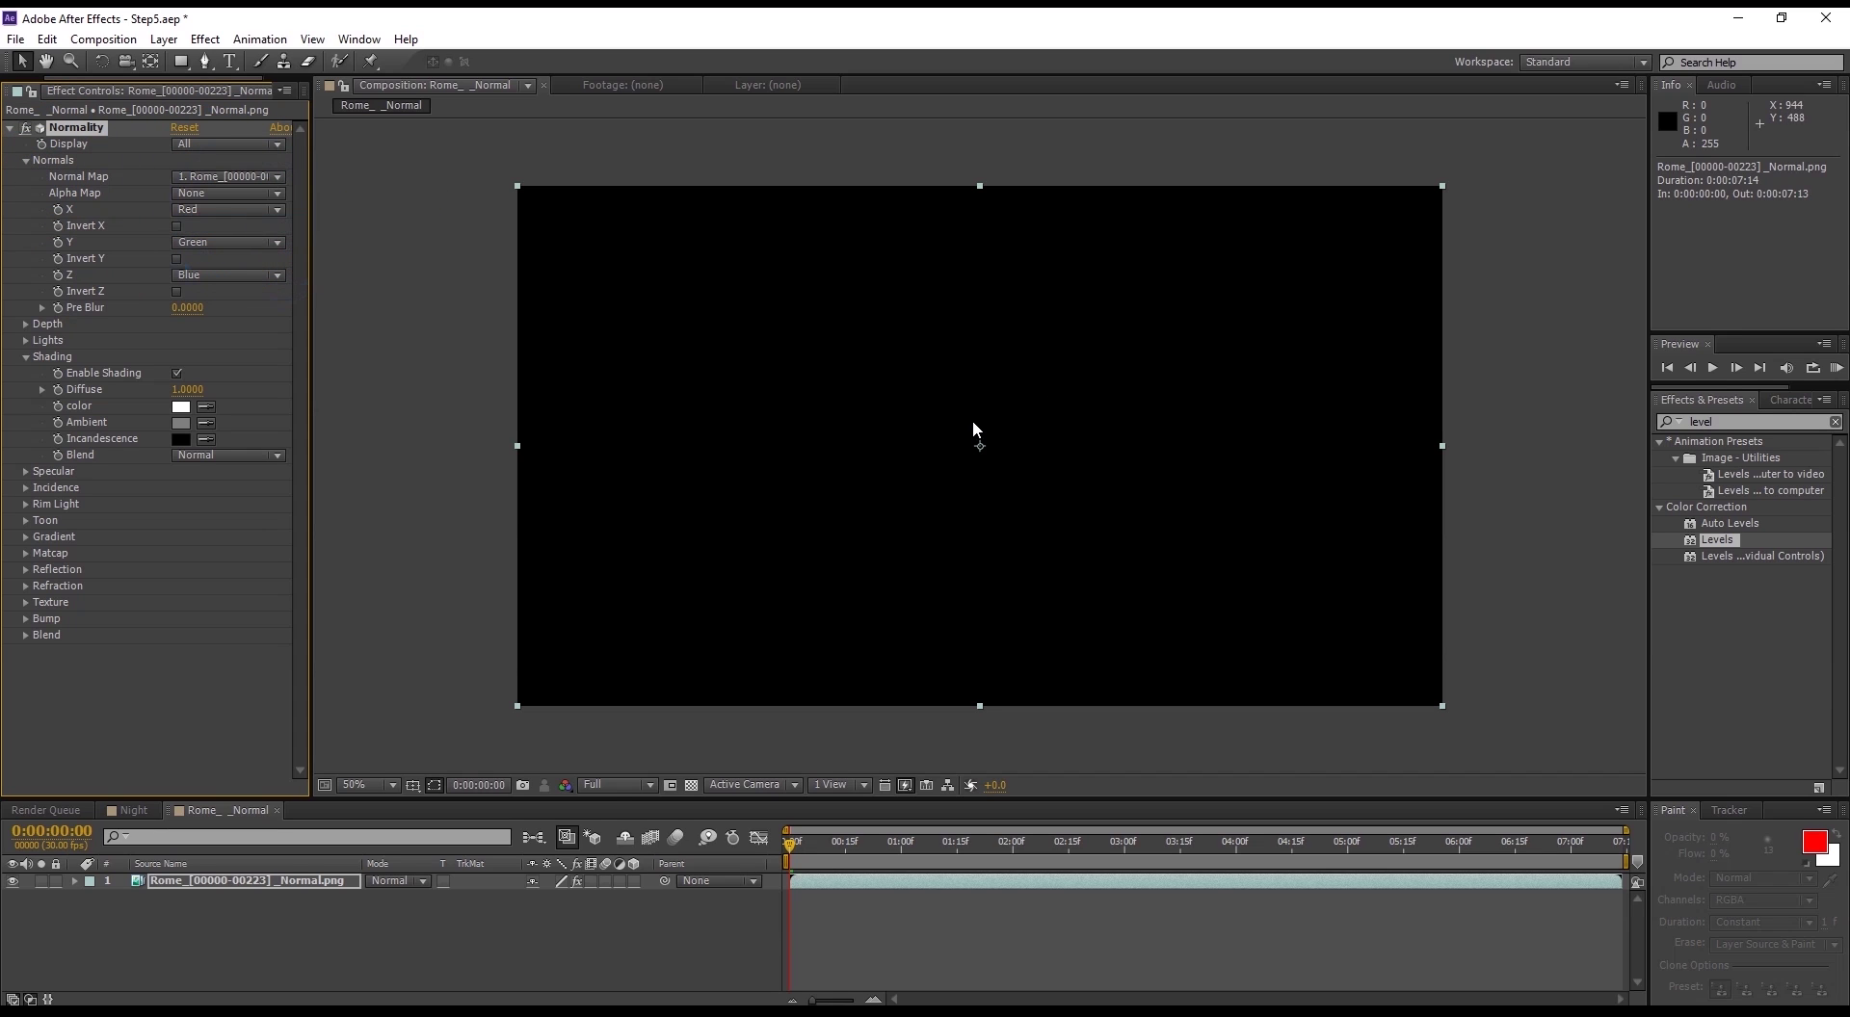
Step: Add a Point light with no falloff to the Normal composition and move it around to relight the buildings
right_click(370, 910)
left_click(440, 708)
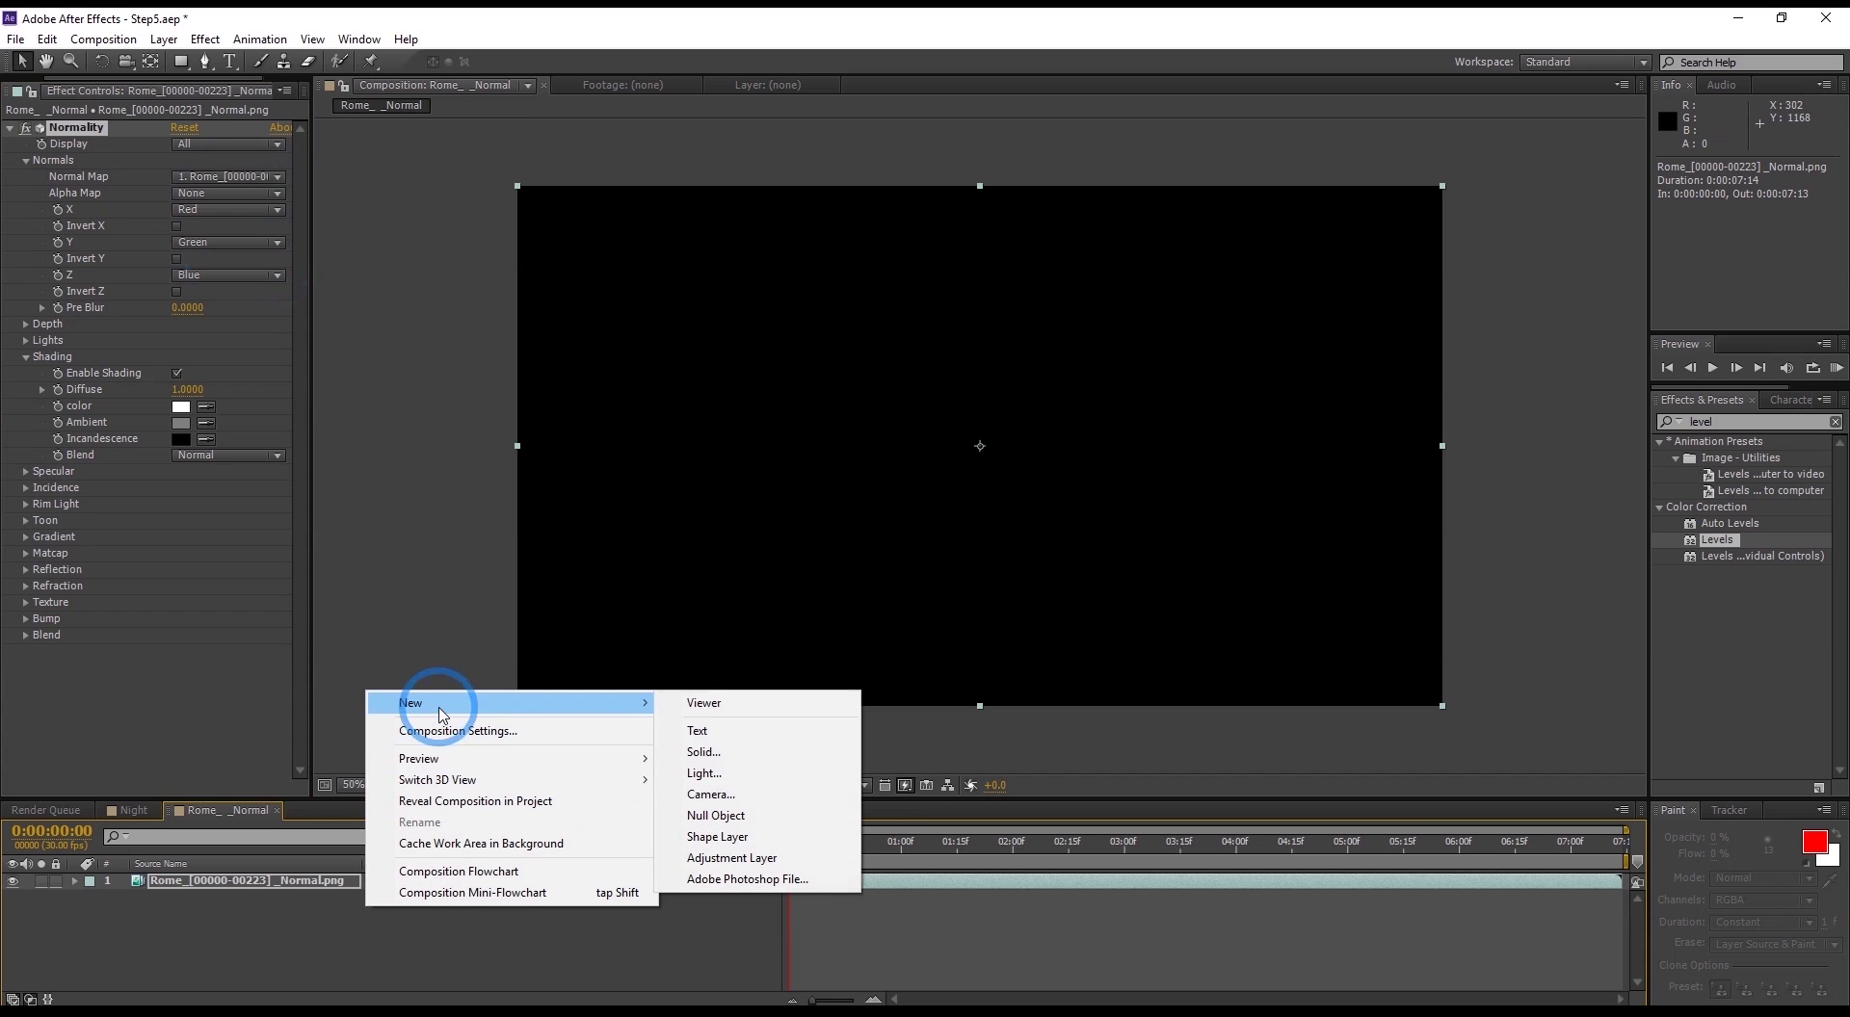
left_click(761, 774)
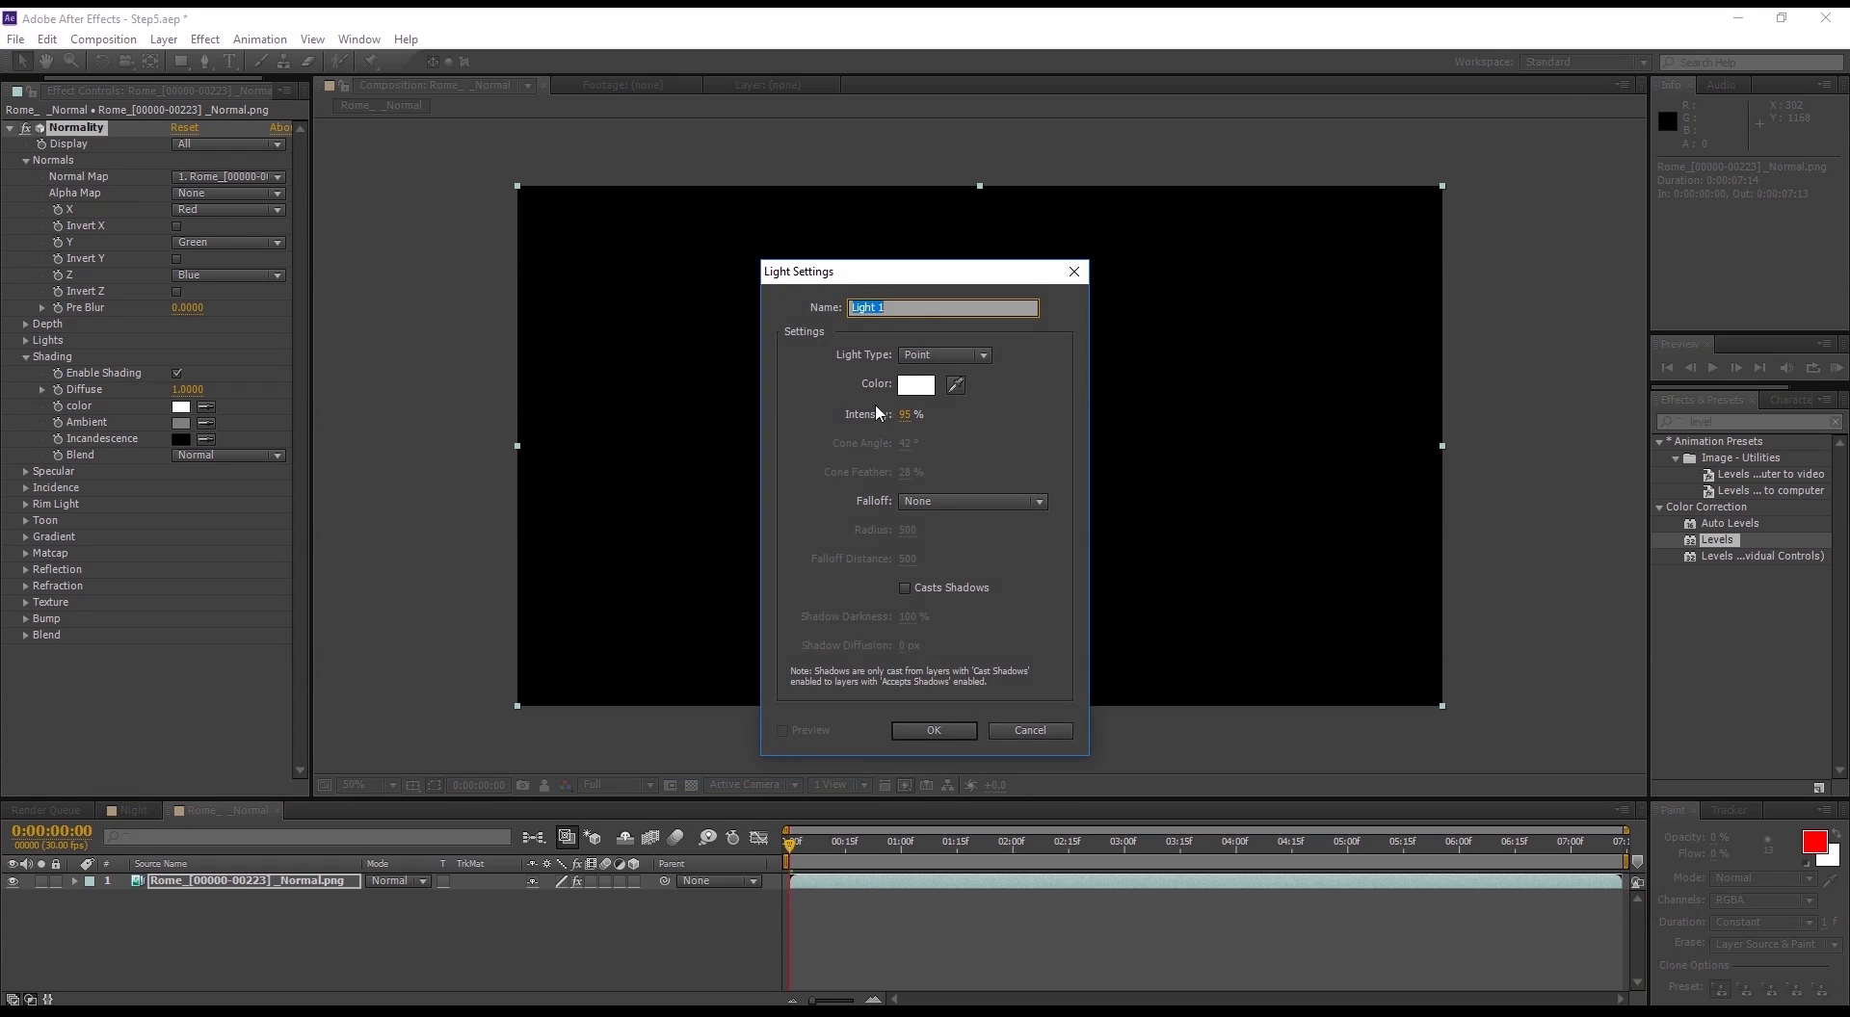
left_click(935, 730)
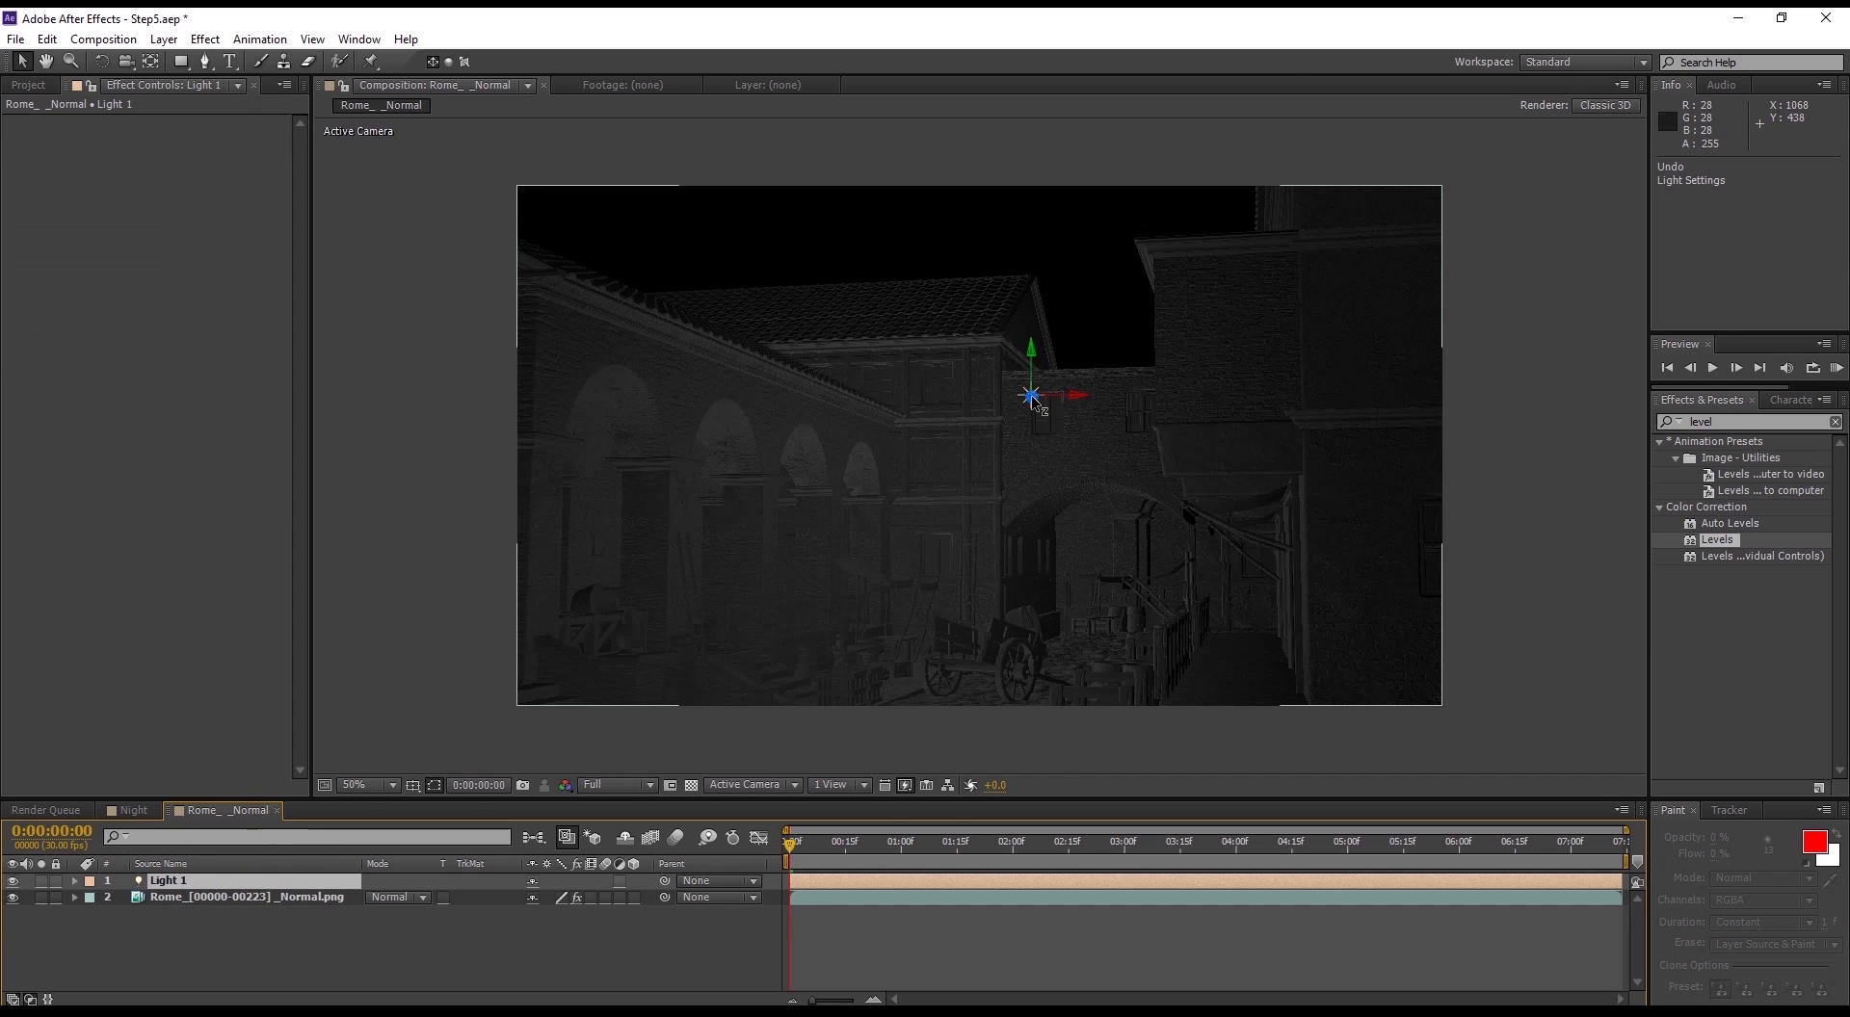
left_click_drag(1031, 354, 1204, 559)
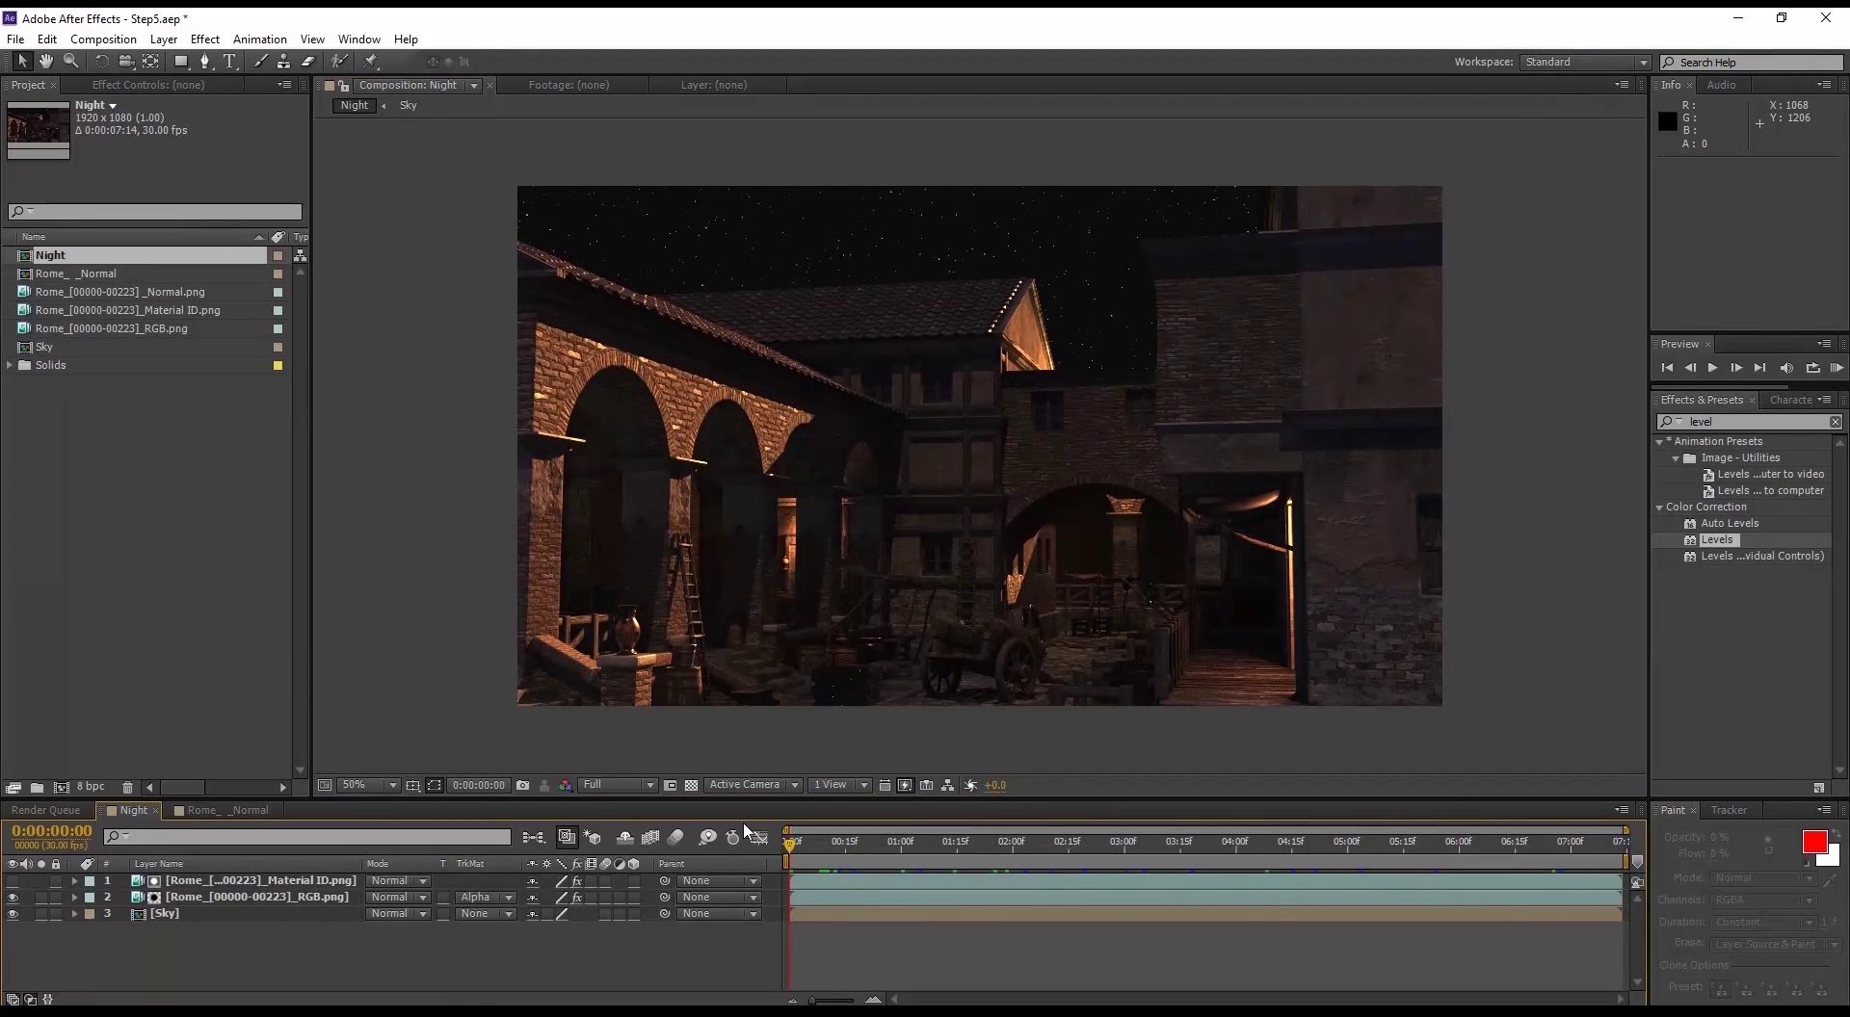
Step: Compare the Night composition with its Material ID layer shown and hidden
left_click(285, 878)
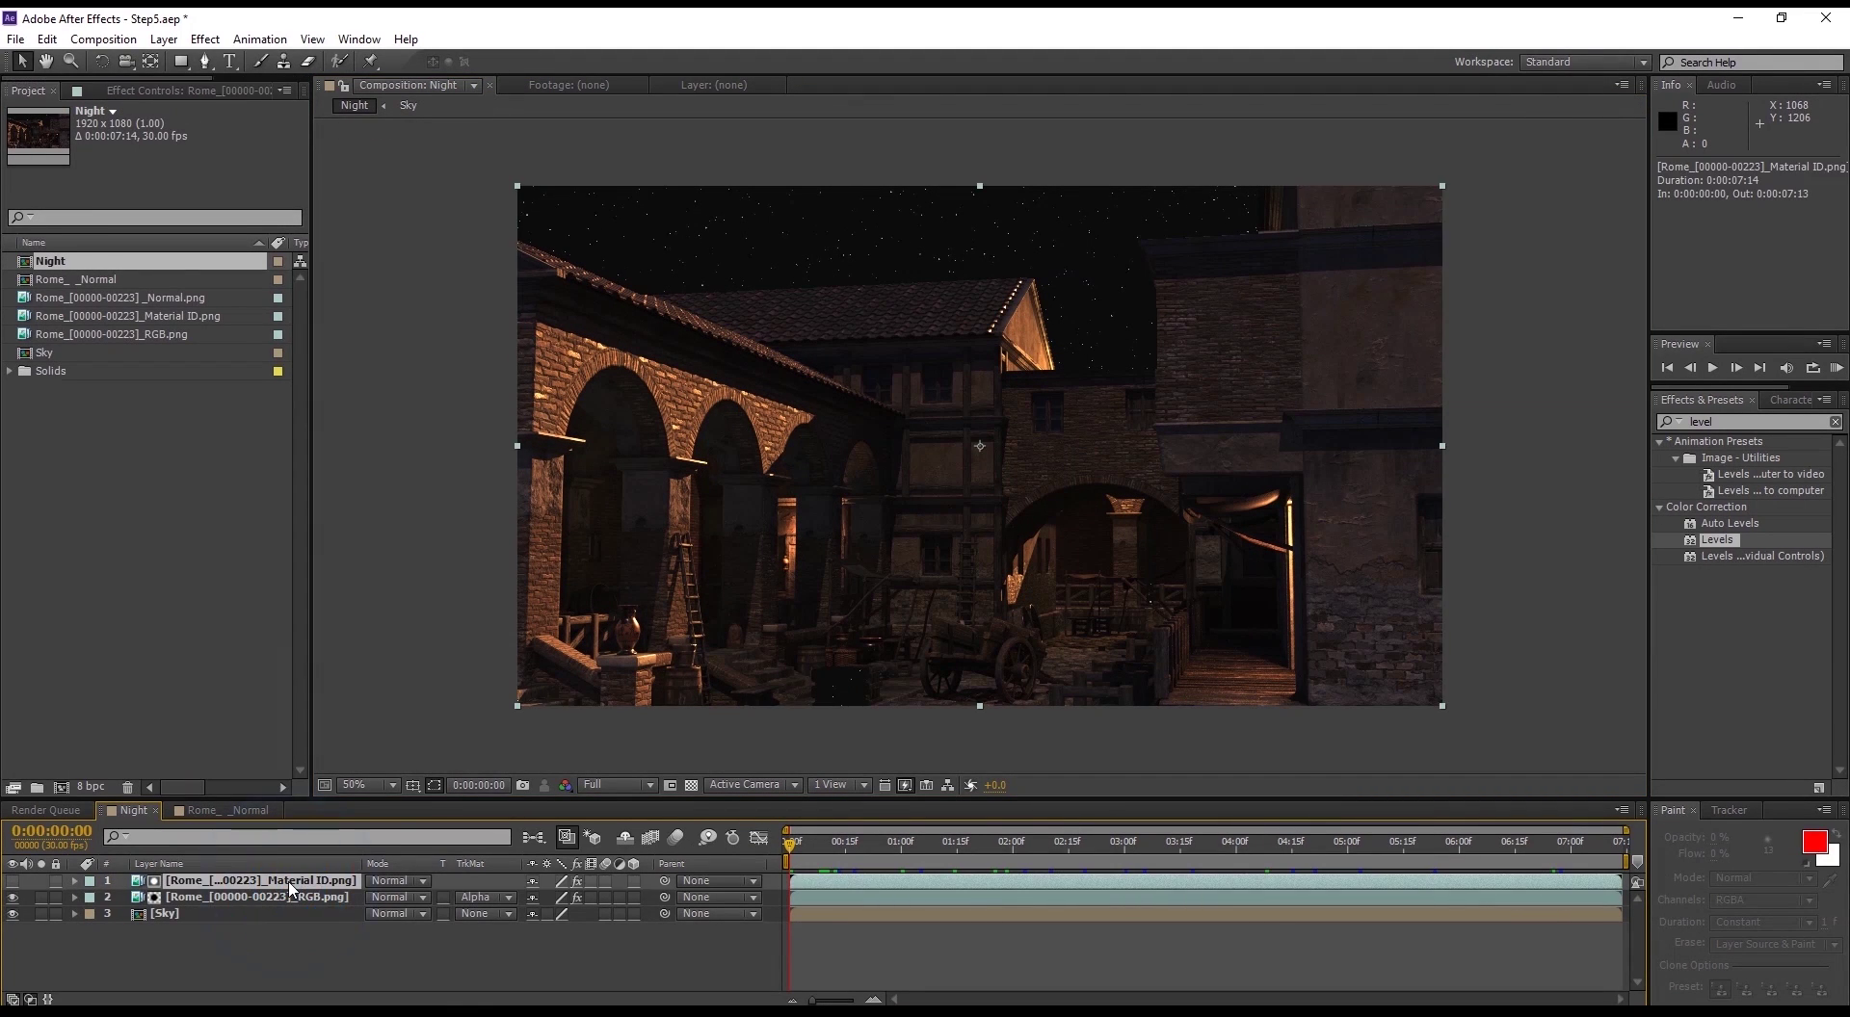
left_click(13, 881)
left_click(14, 880)
left_click(13, 881)
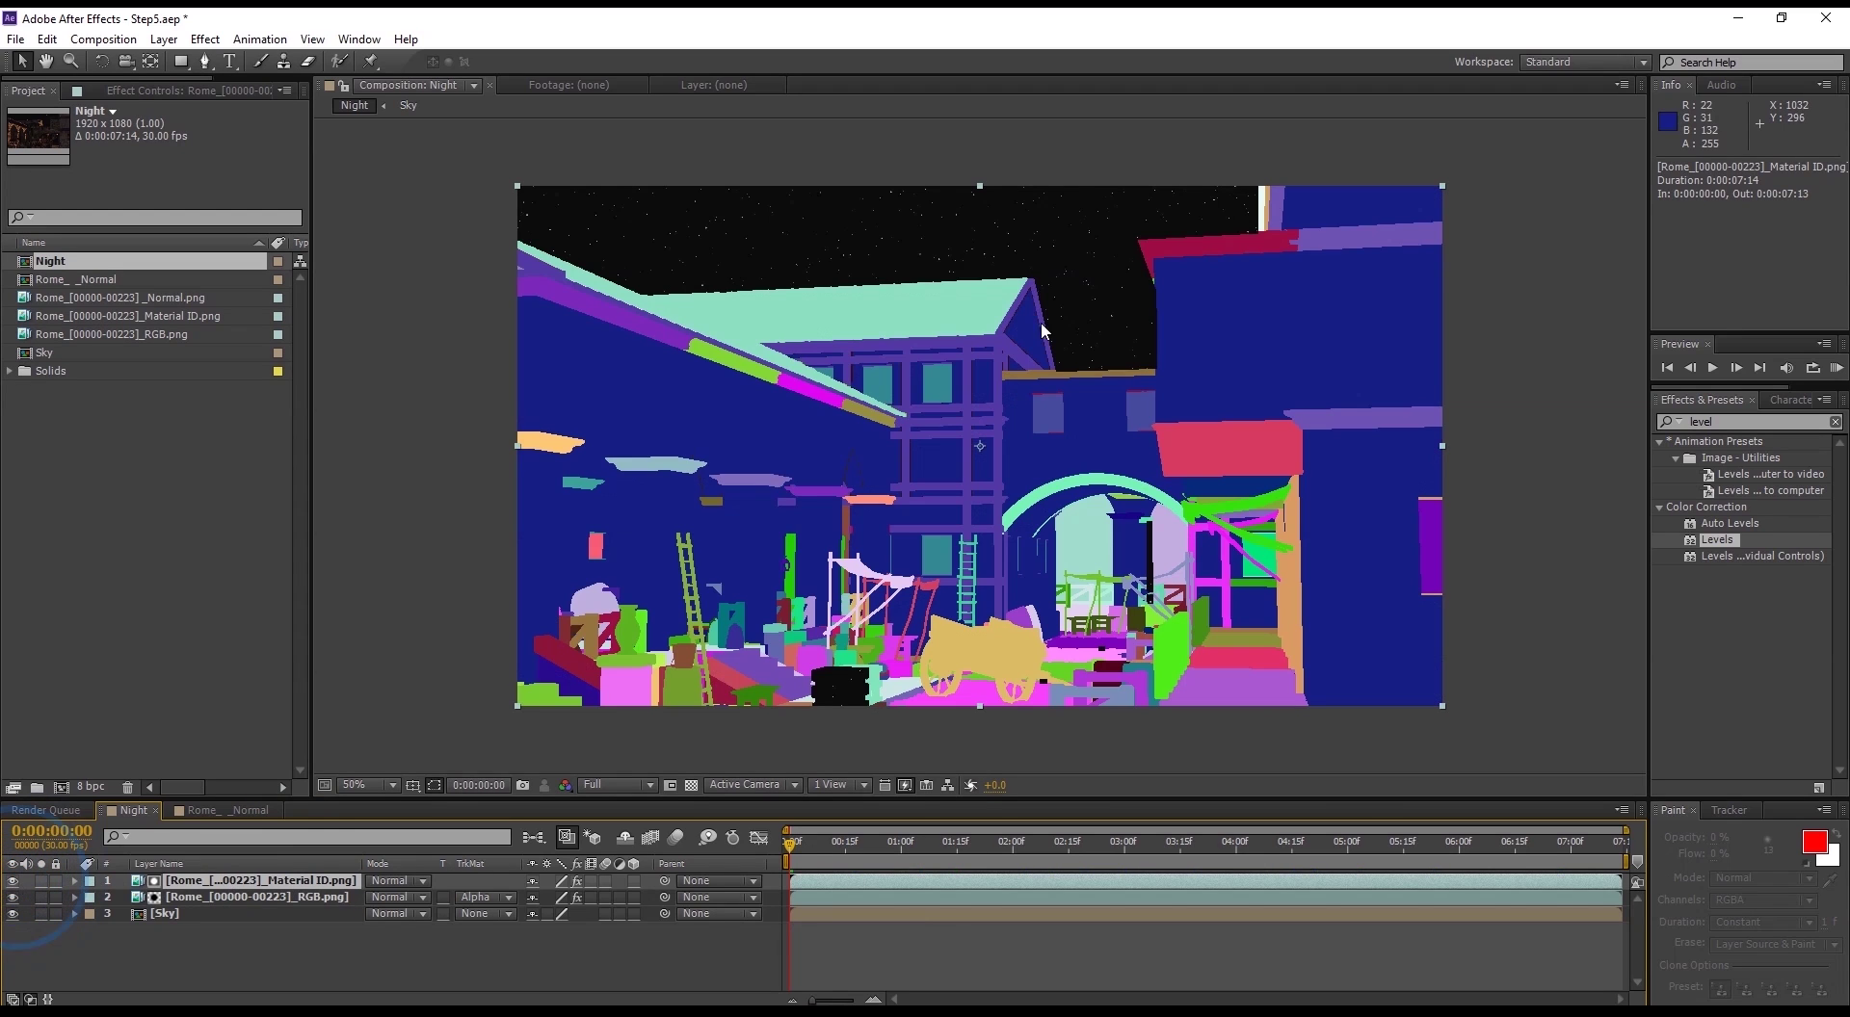
left_click(14, 881)
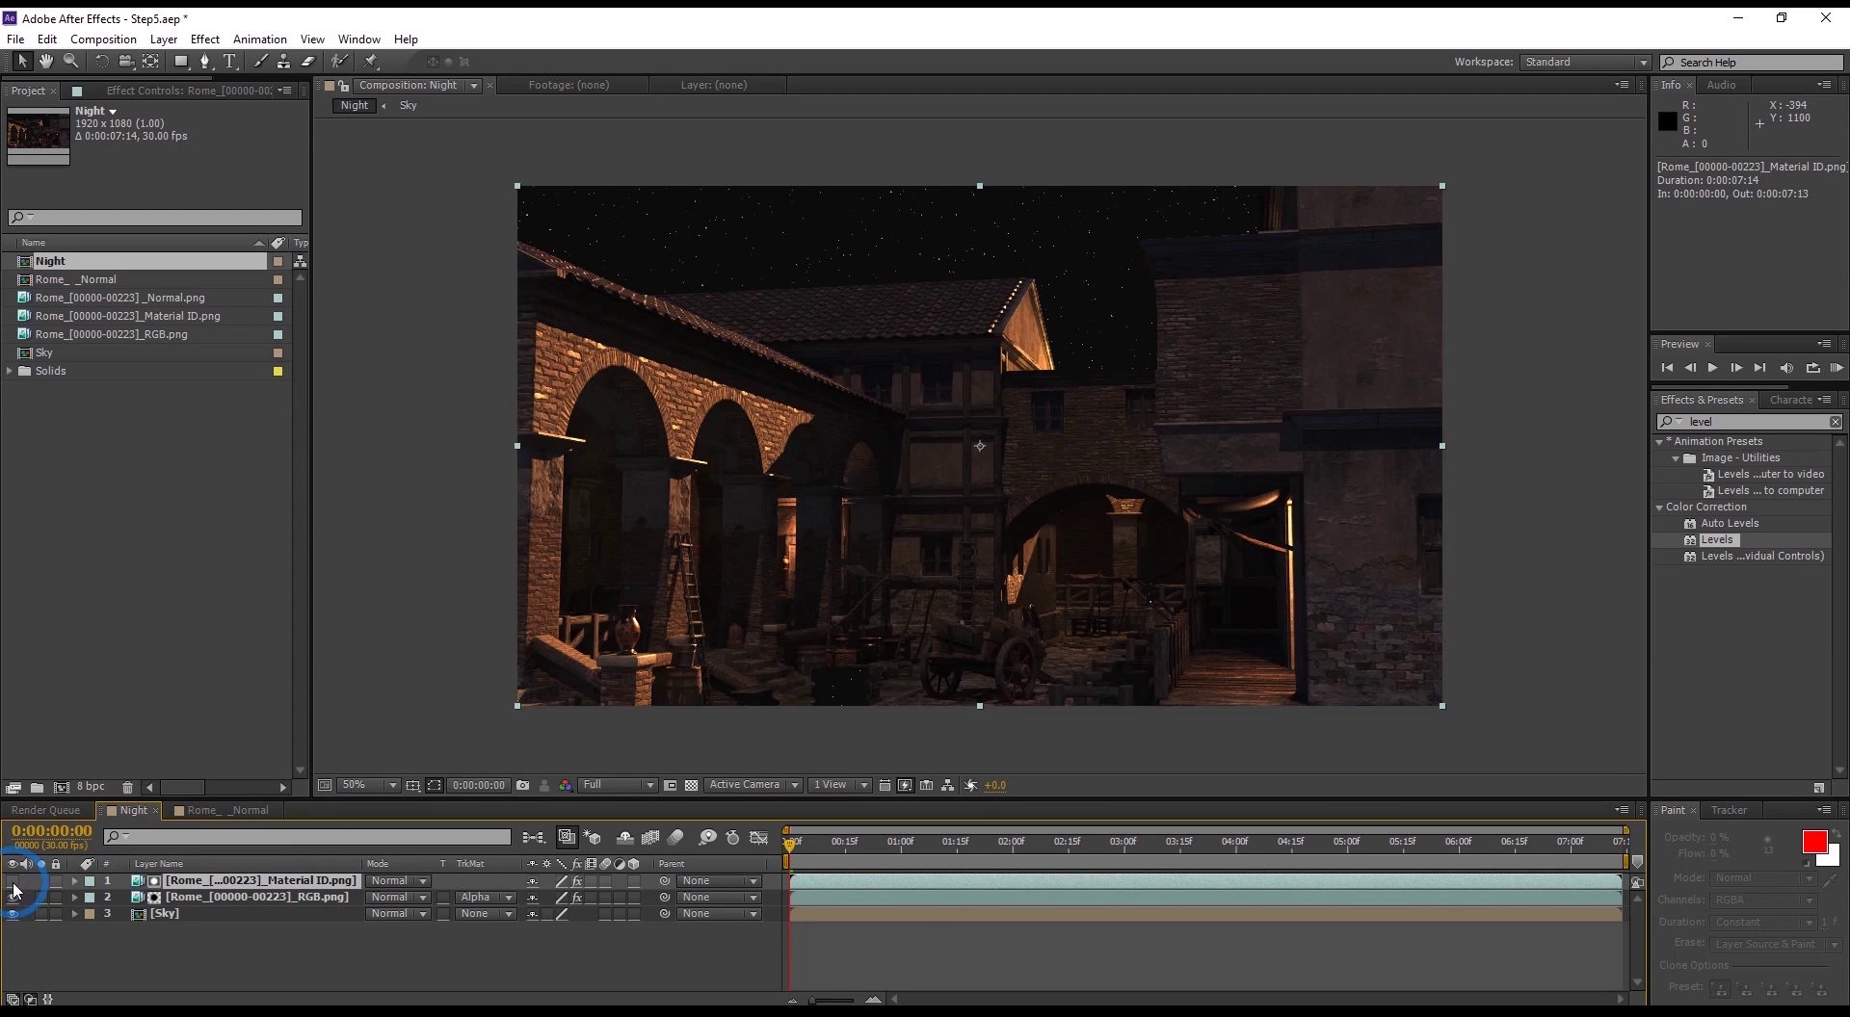
key("ctrl+z")
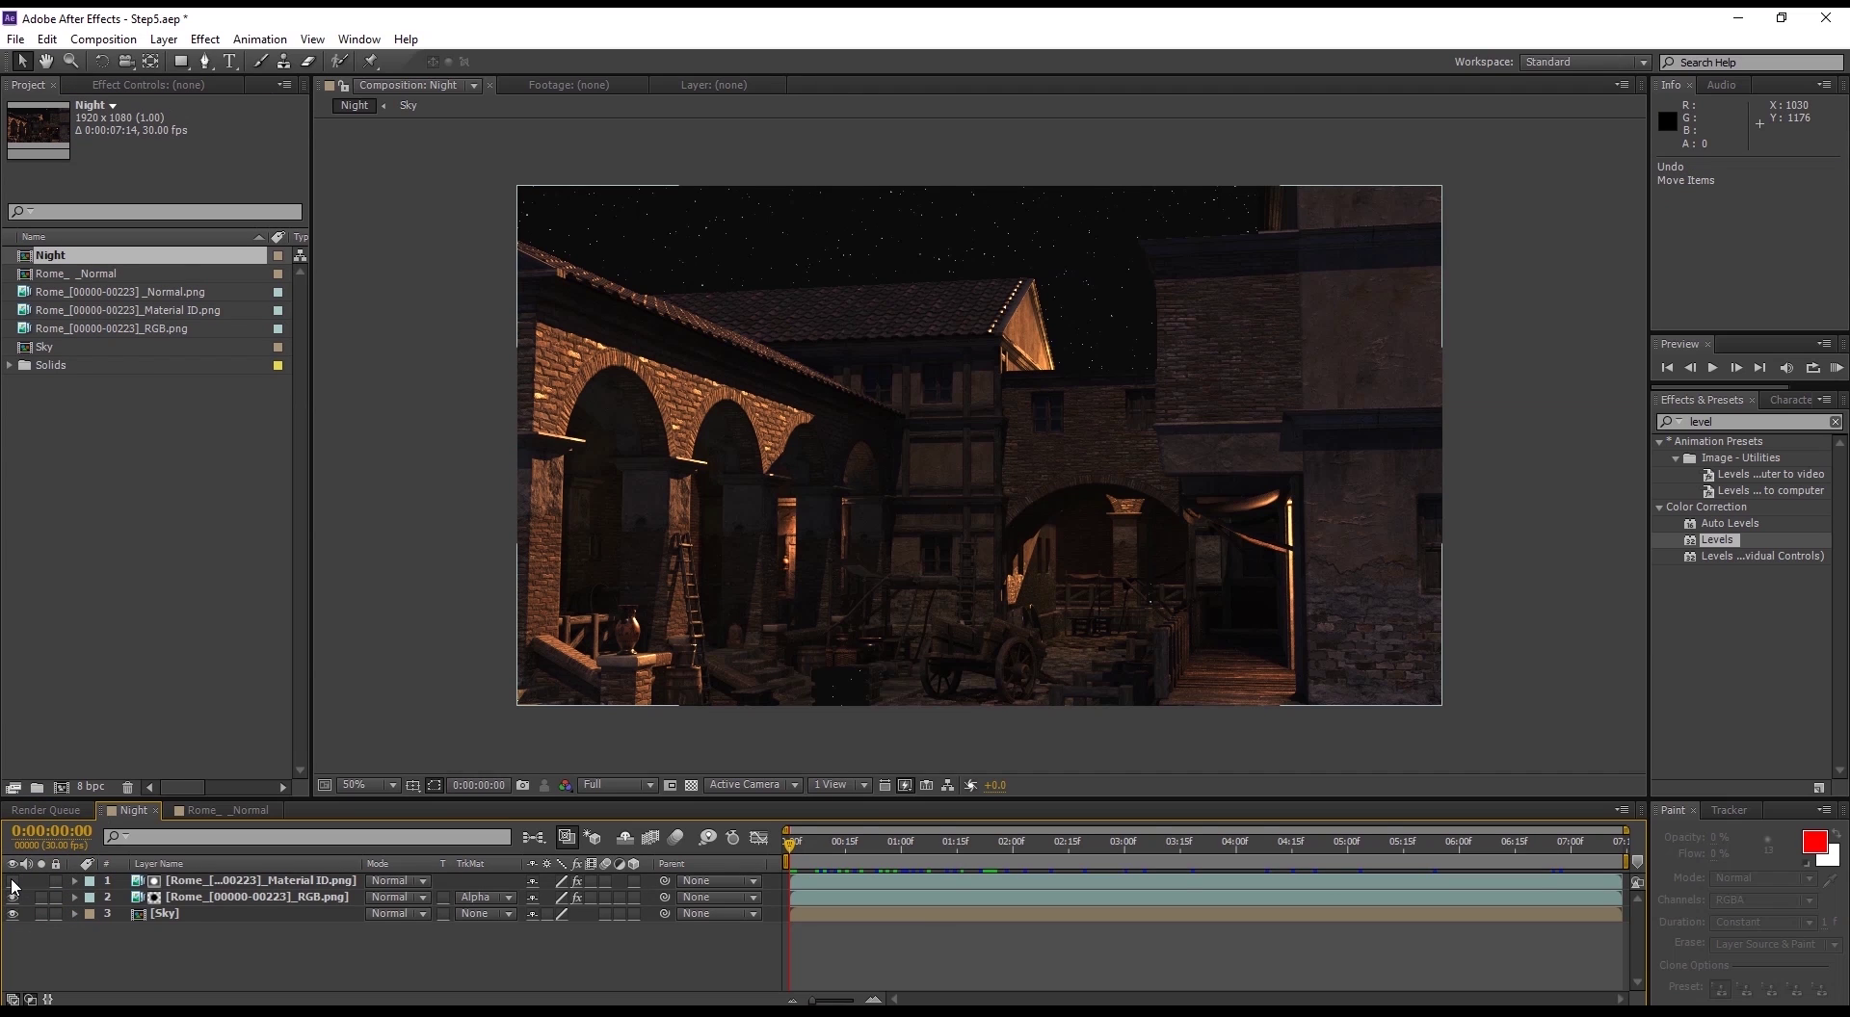
left_click(150, 291)
left_click_drag(176, 298, 444, 887)
mouse_move(797, 853)
left_mouse_down()
mouse_move(1054, 844)
mouse_move(790, 844)
left_mouse_up()
left_click(214, 40)
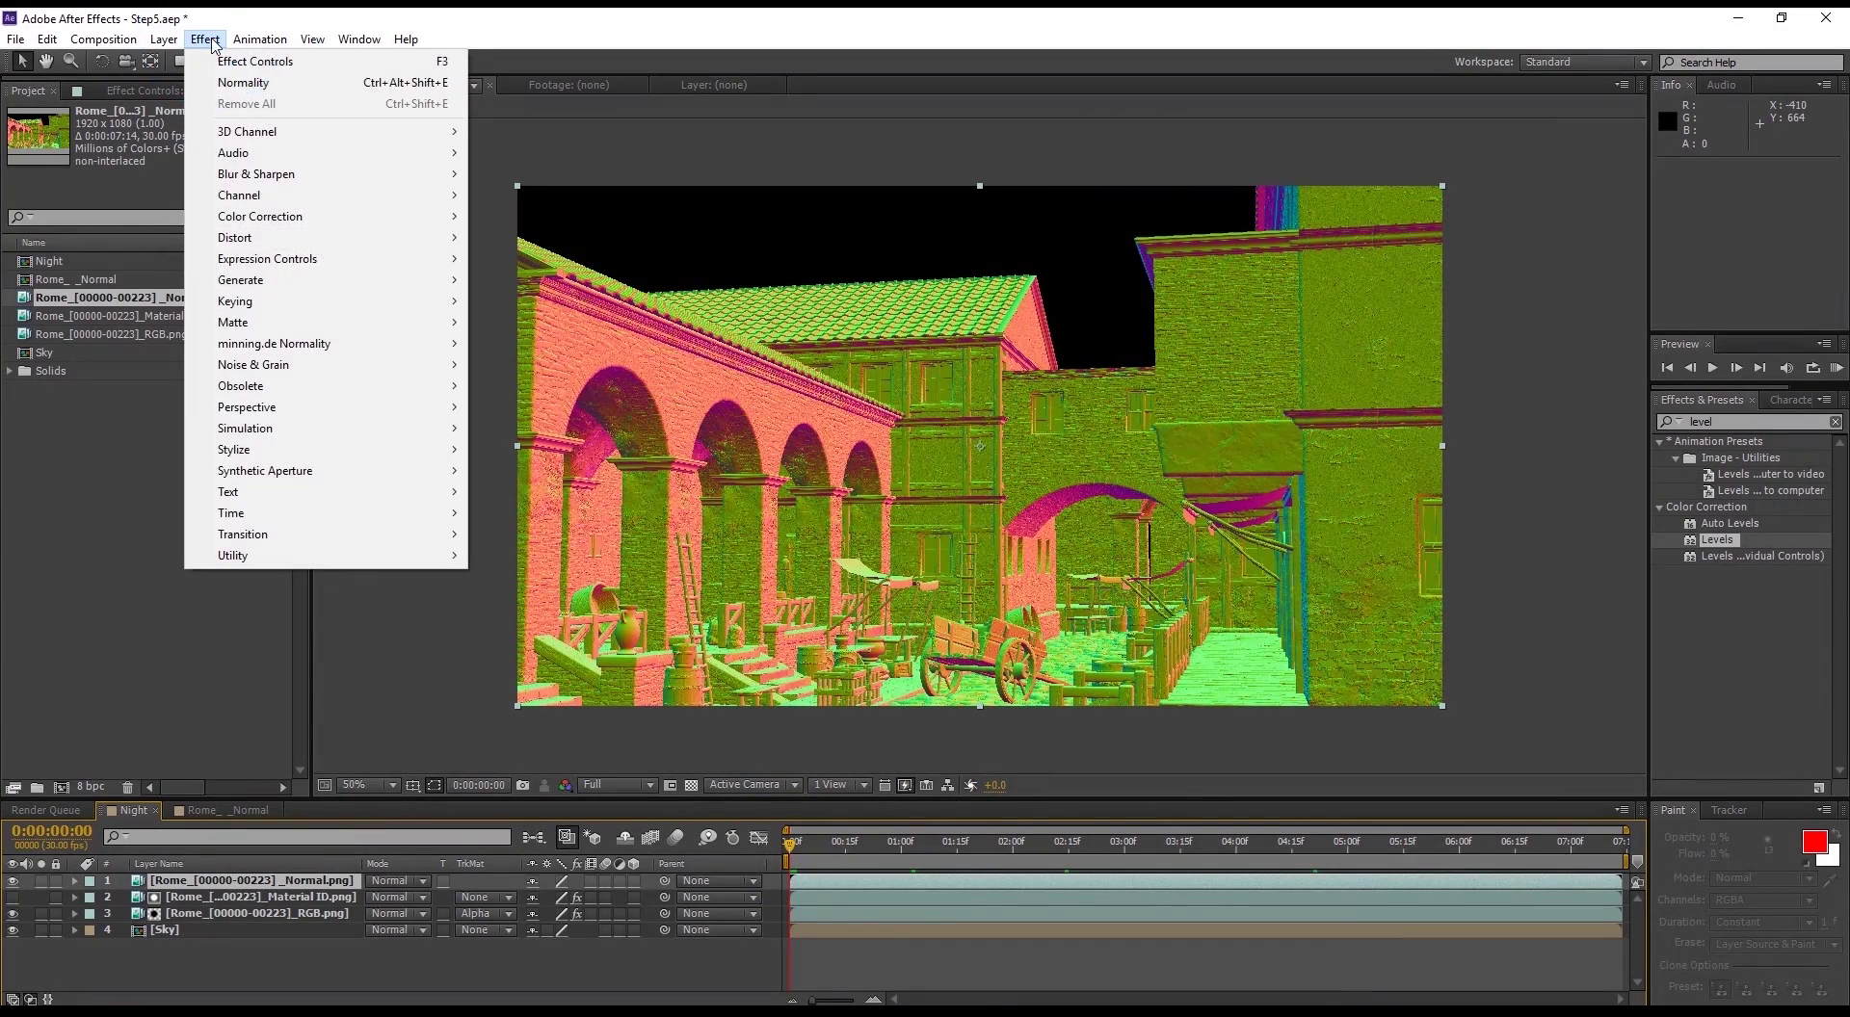
left_click(268, 345)
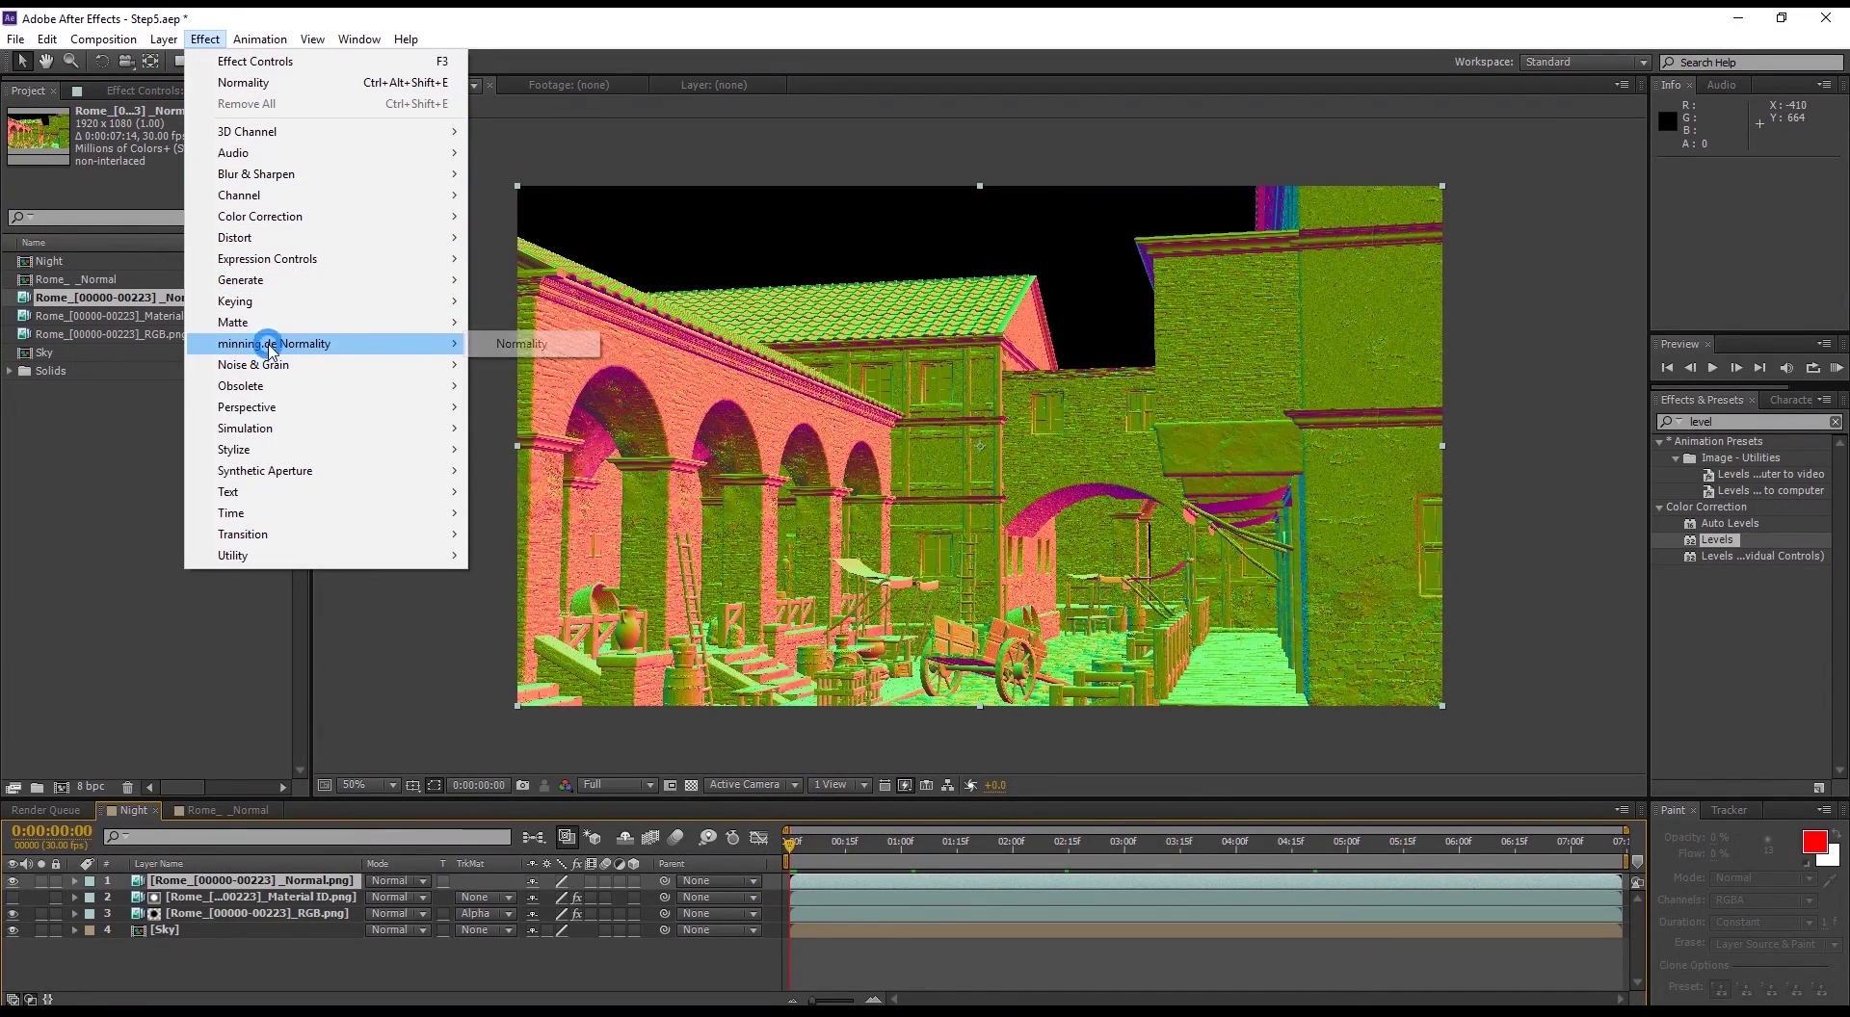
left_click(520, 345)
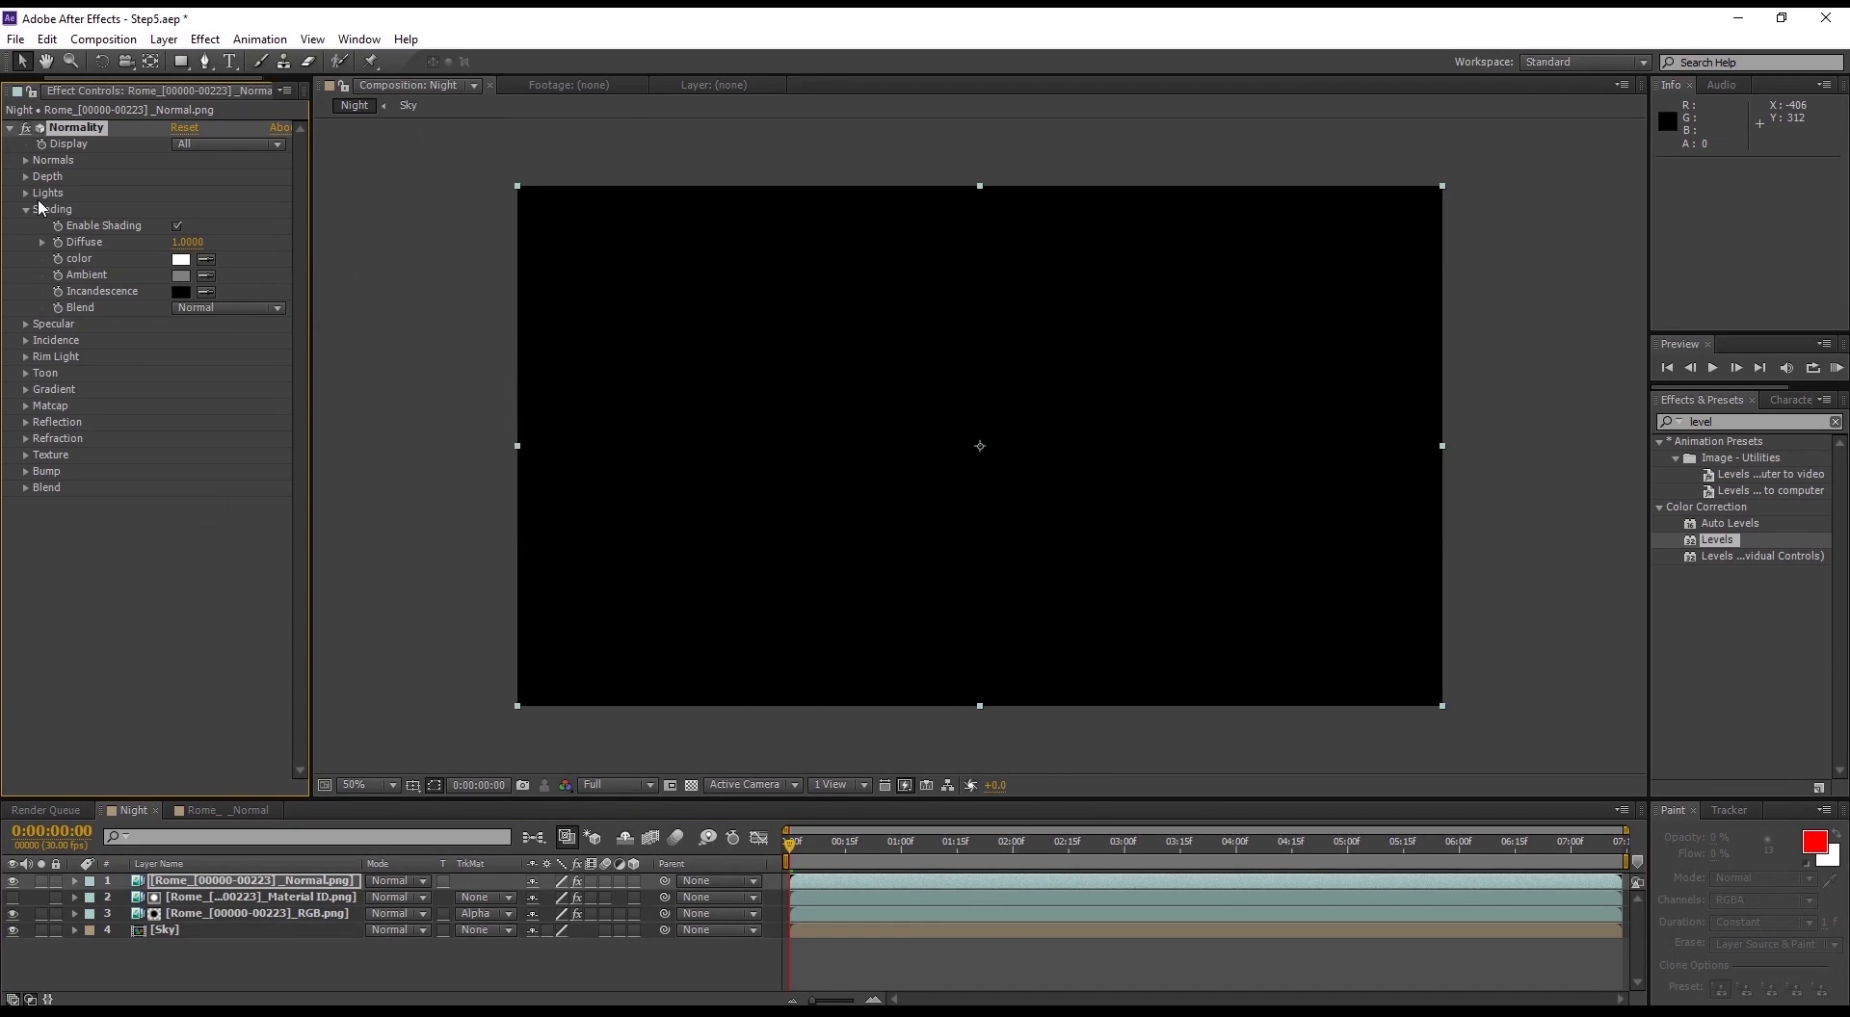
left_click(26, 161)
left_click(231, 177)
left_click(249, 227)
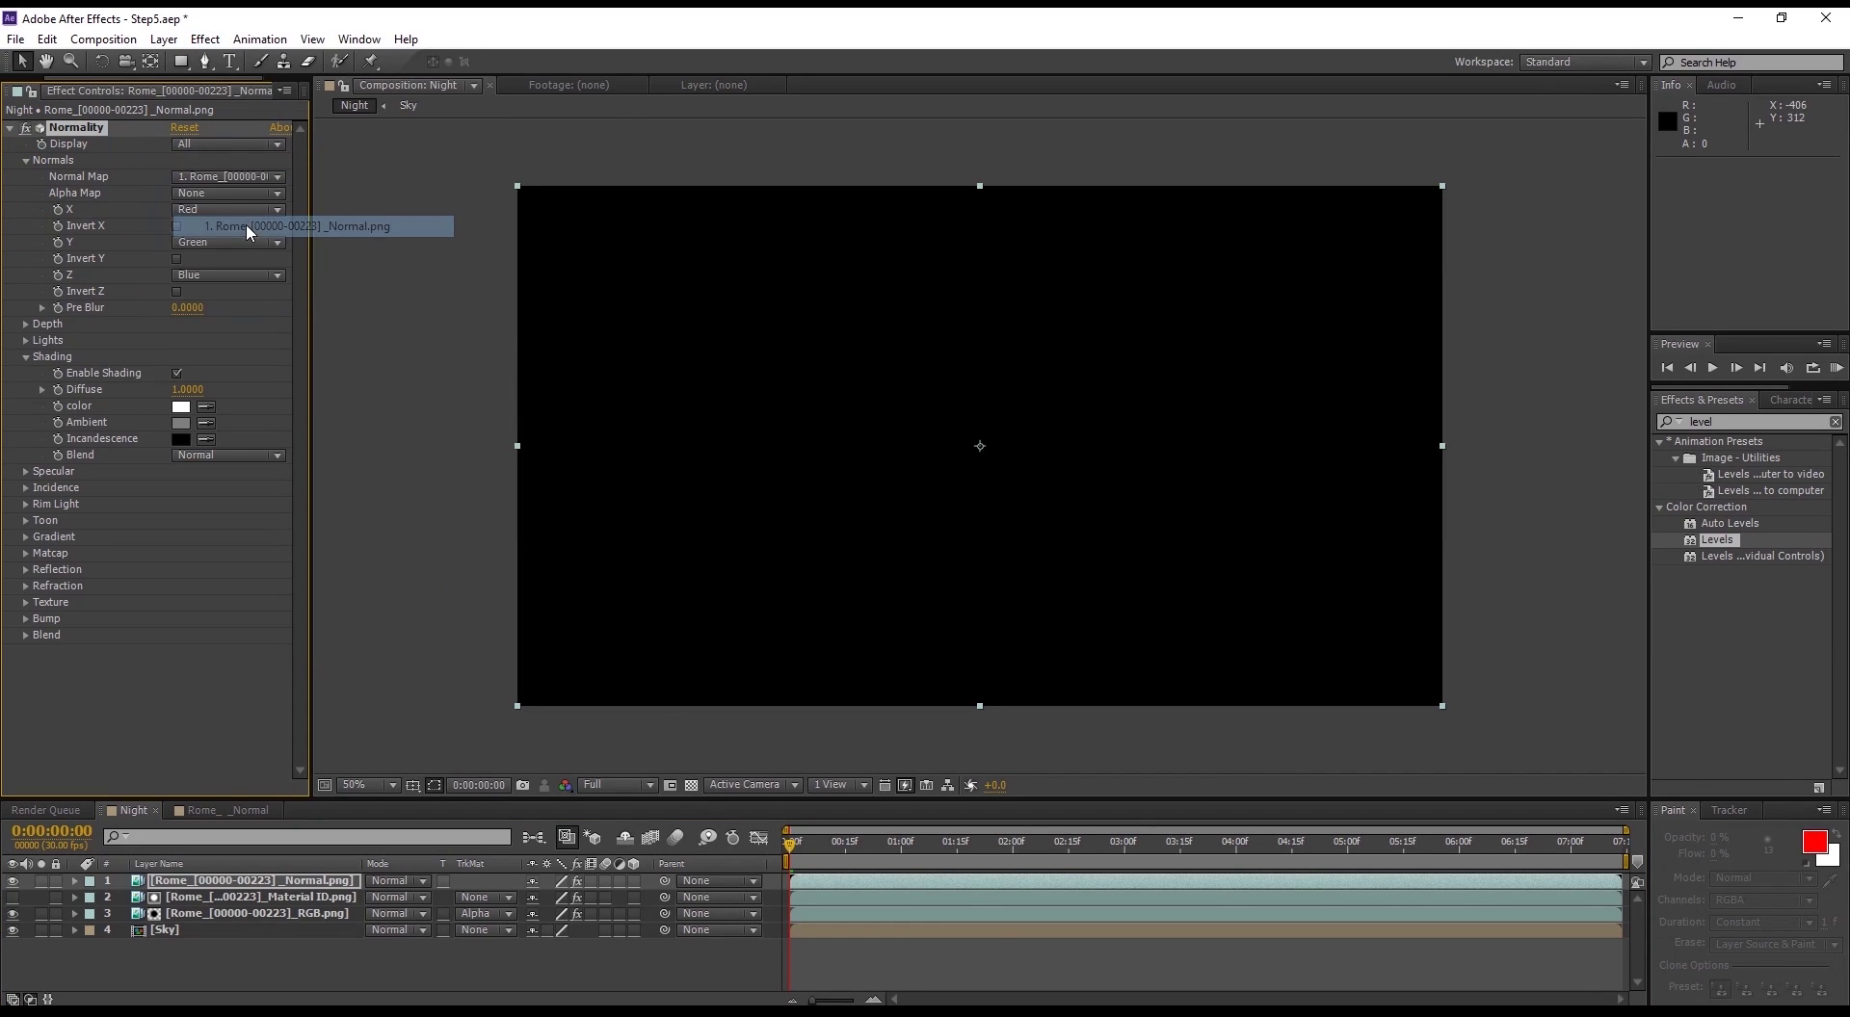
Step: Create a Point light in the Night composition with the orange color FB5E00
right_click(330, 952)
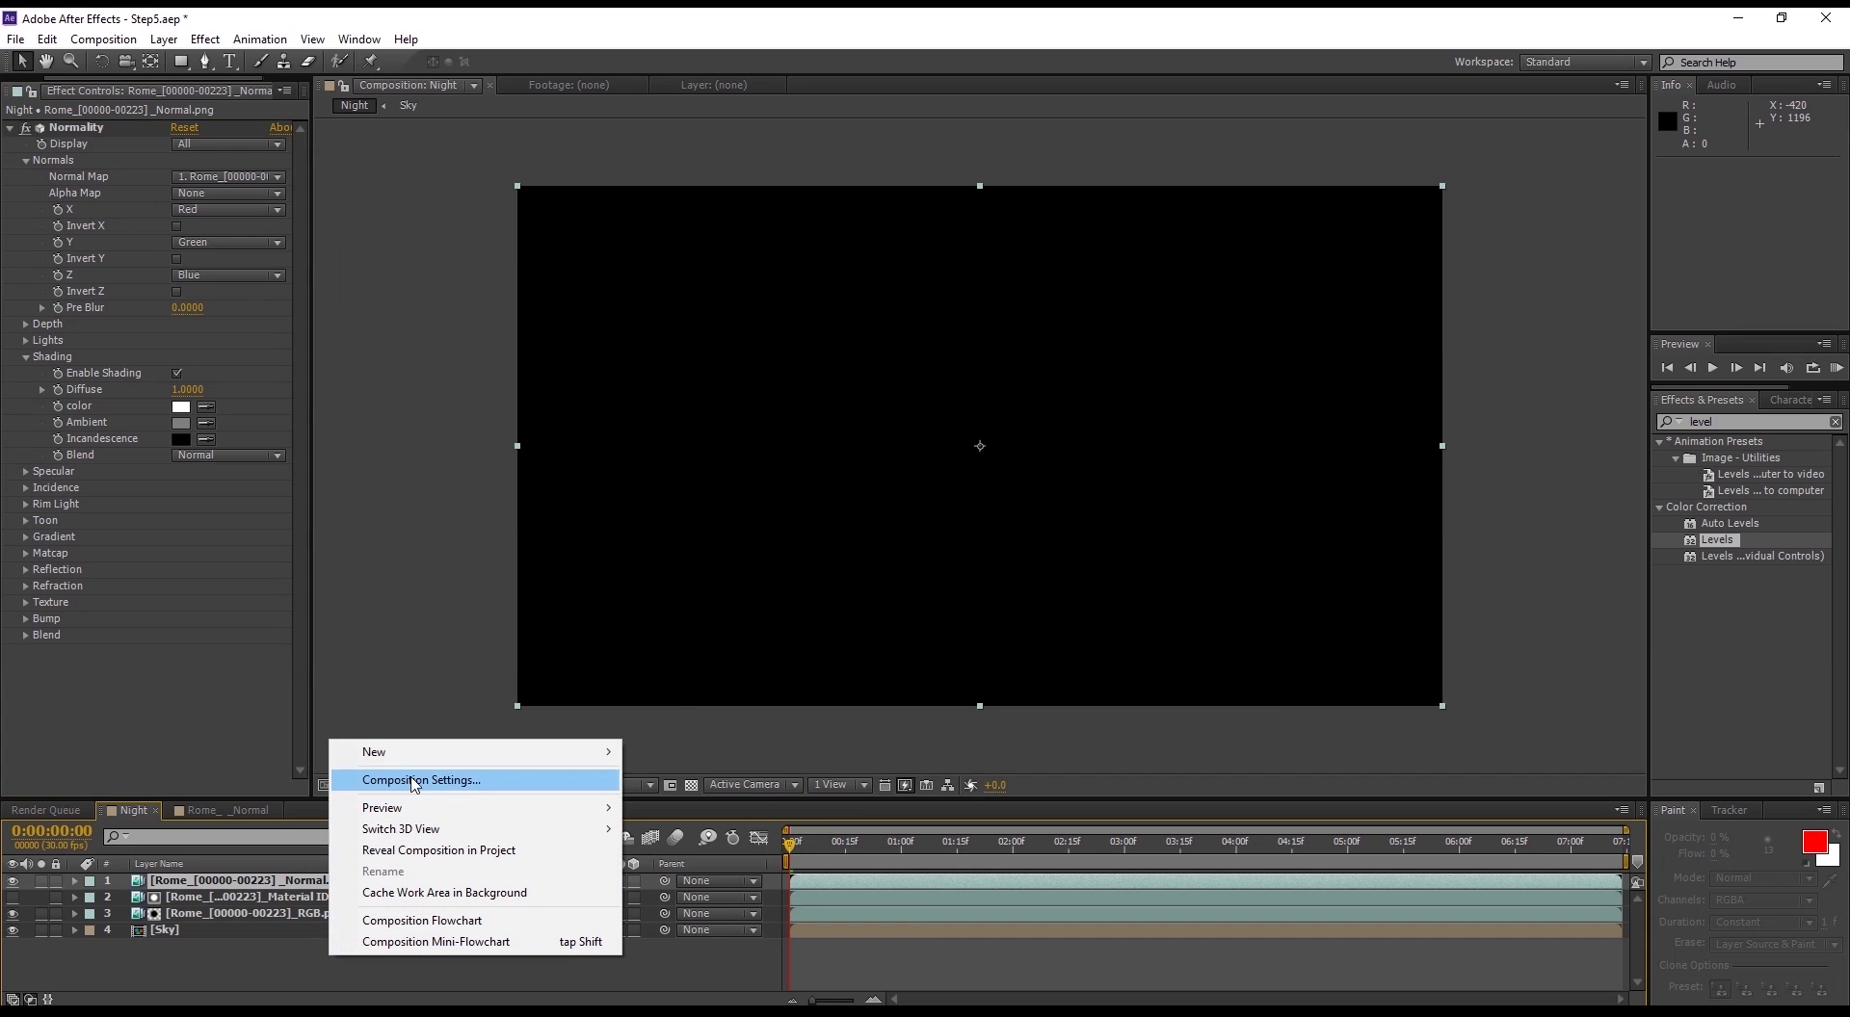
mouse_move(409, 753)
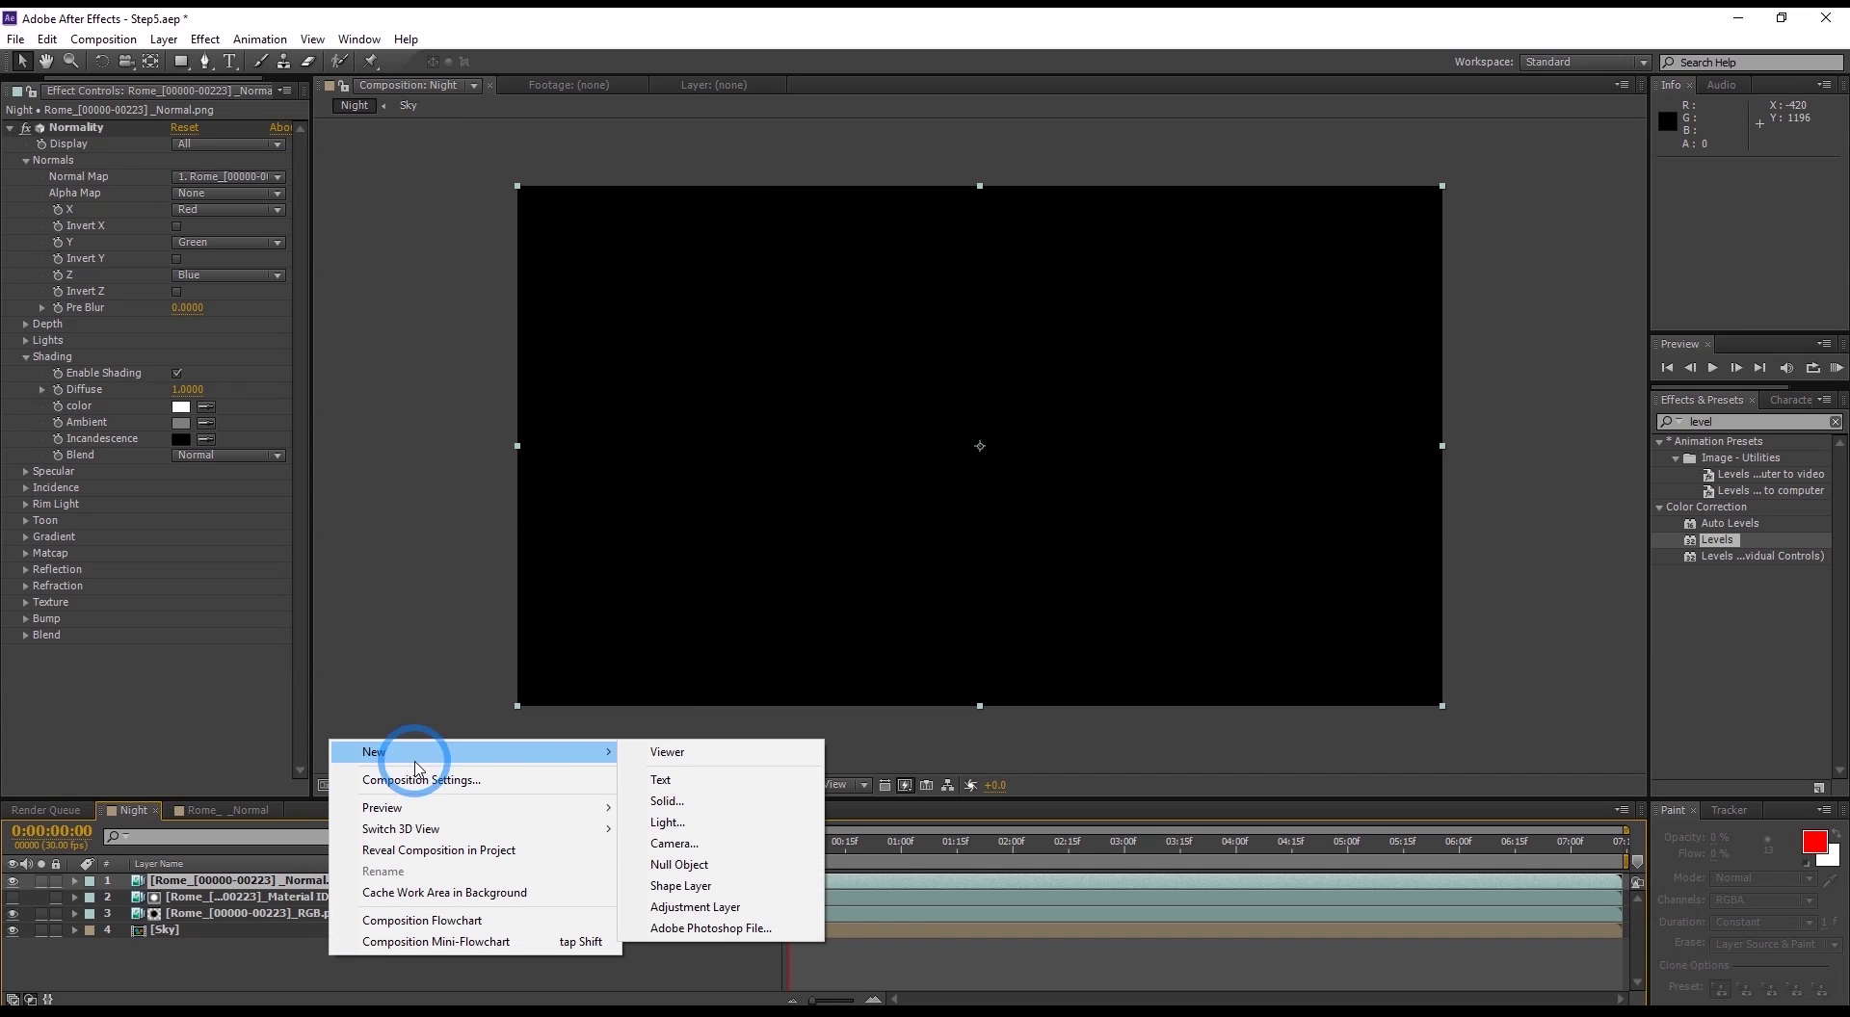
left_click(665, 822)
left_click(1195, 387)
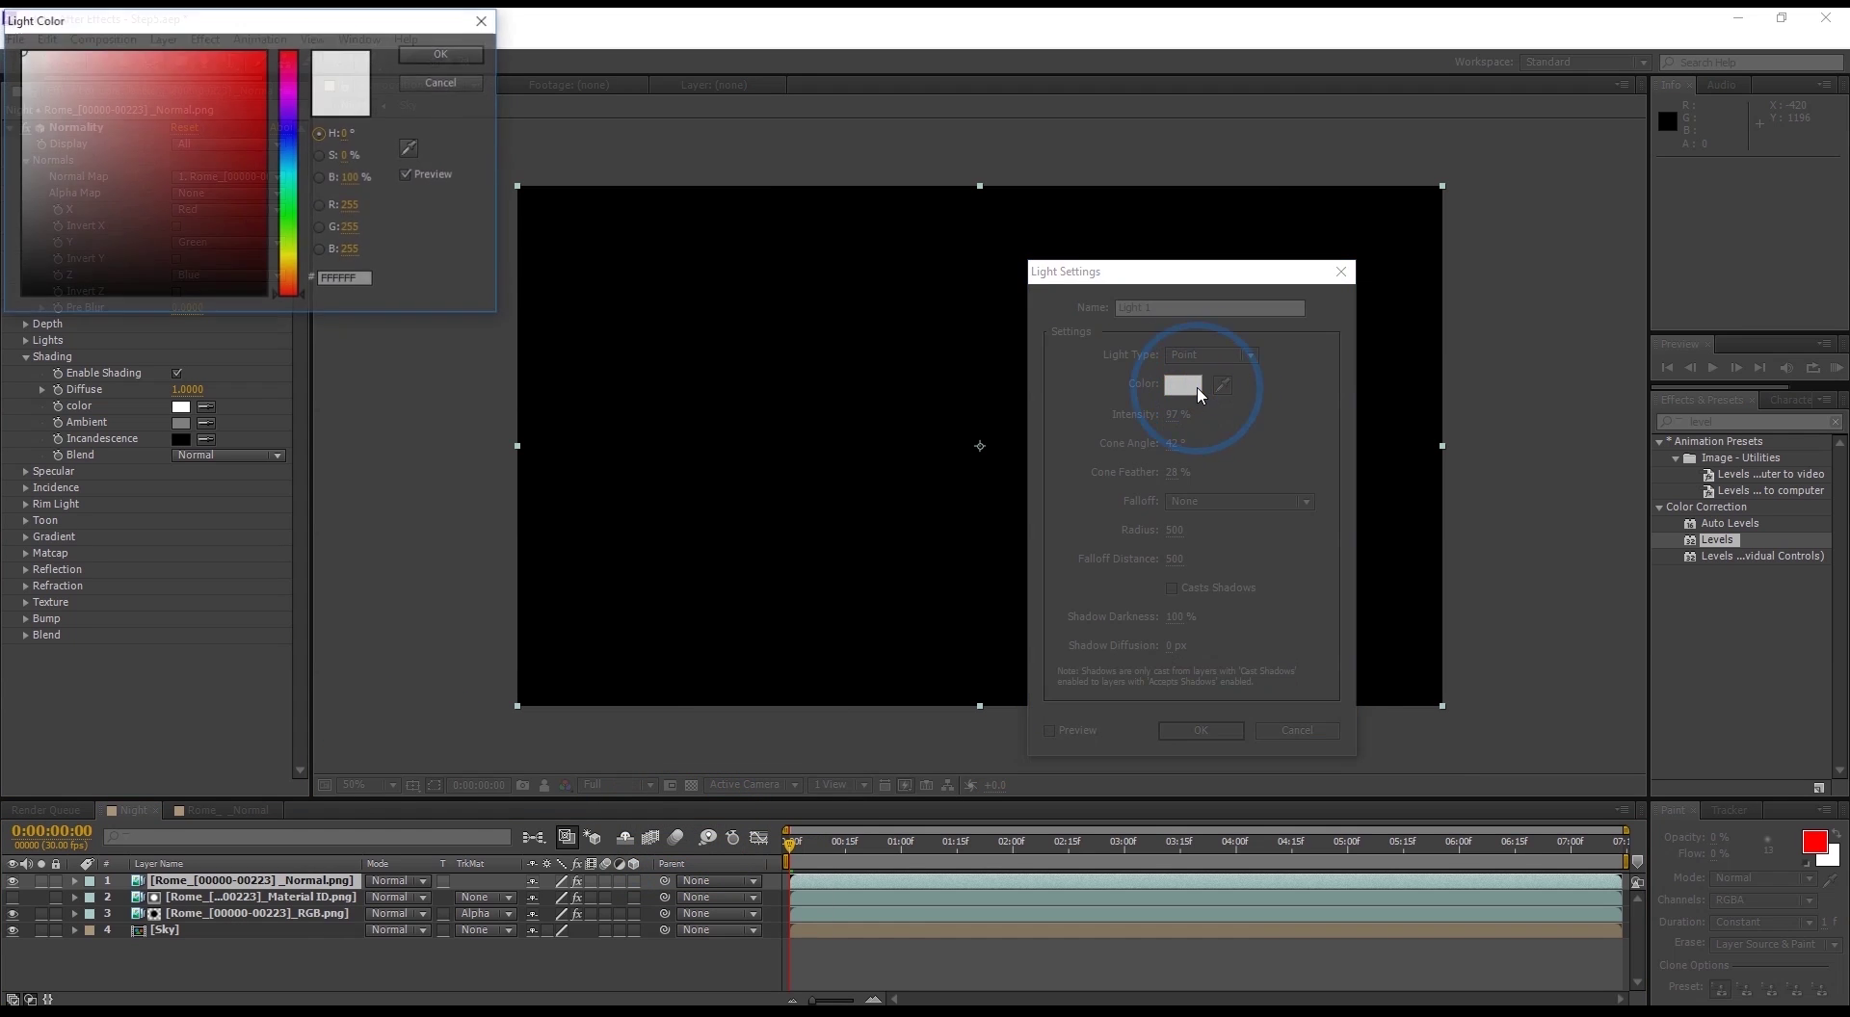
left_click_drag(292, 234, 290, 279)
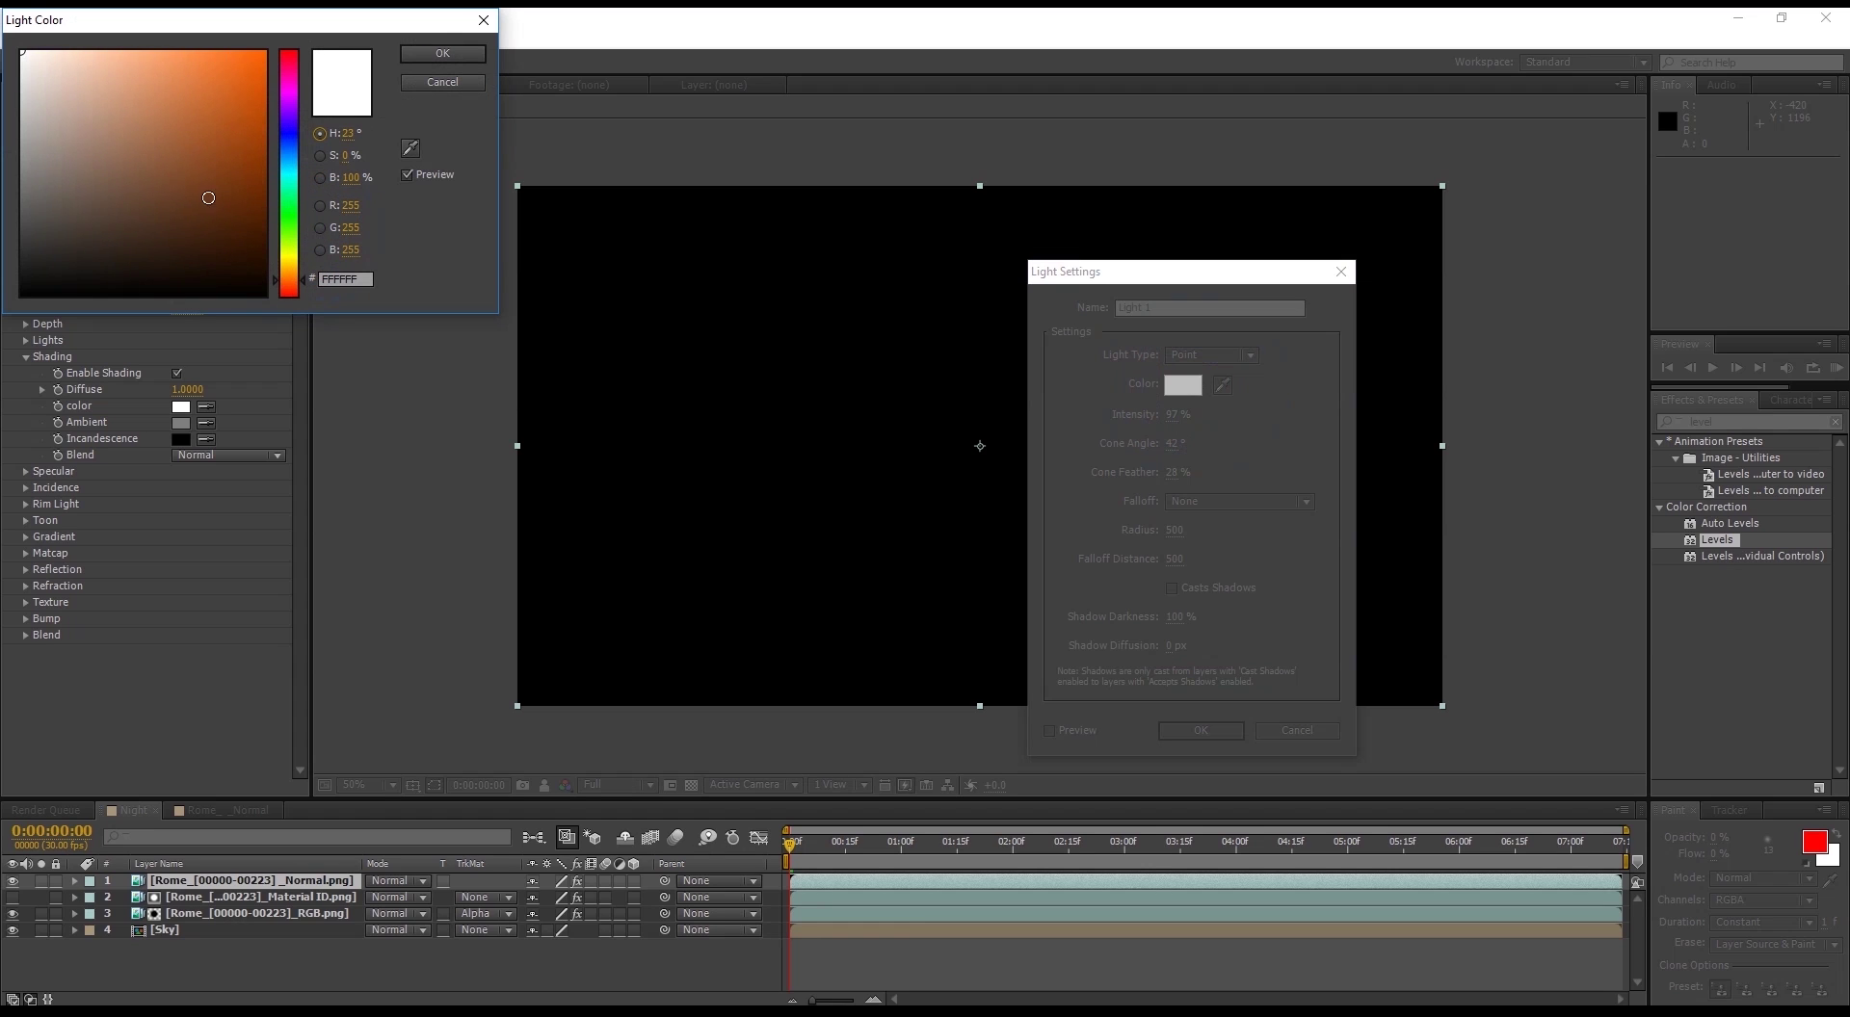
left_click_drag(219, 213, 270, 54)
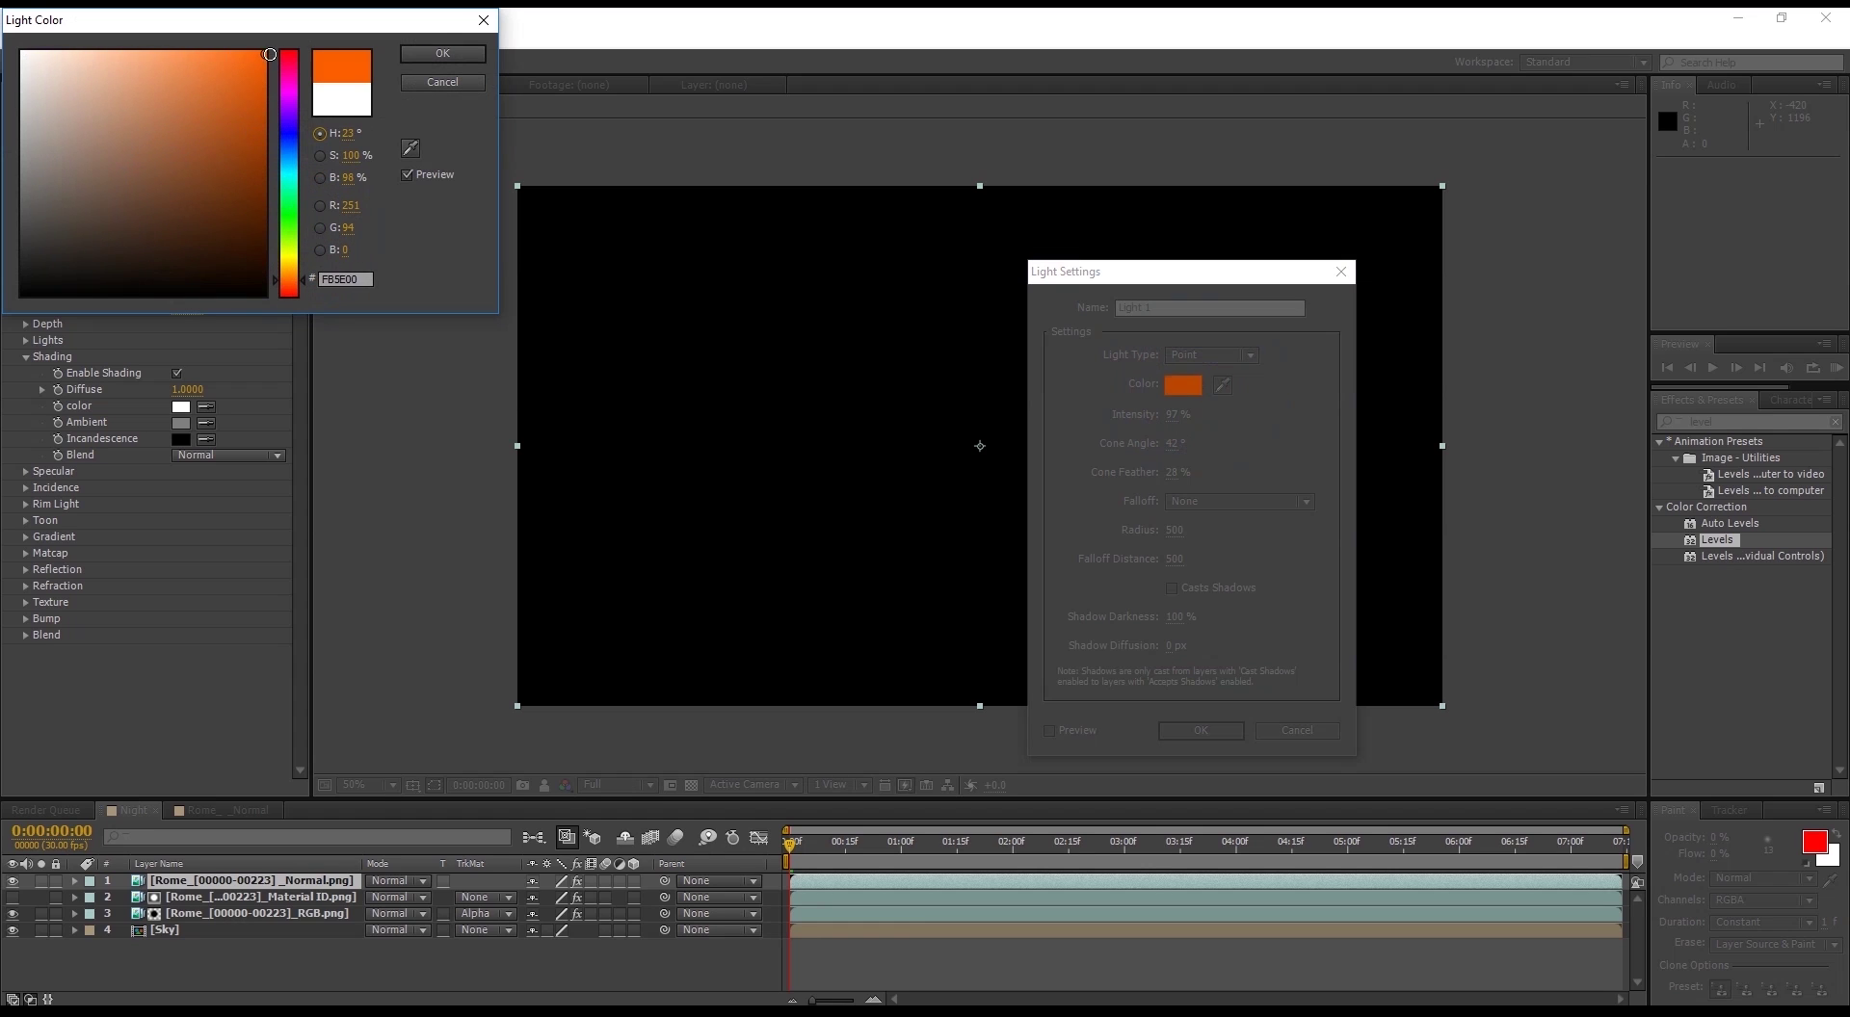
left_click(428, 53)
left_click(1204, 729)
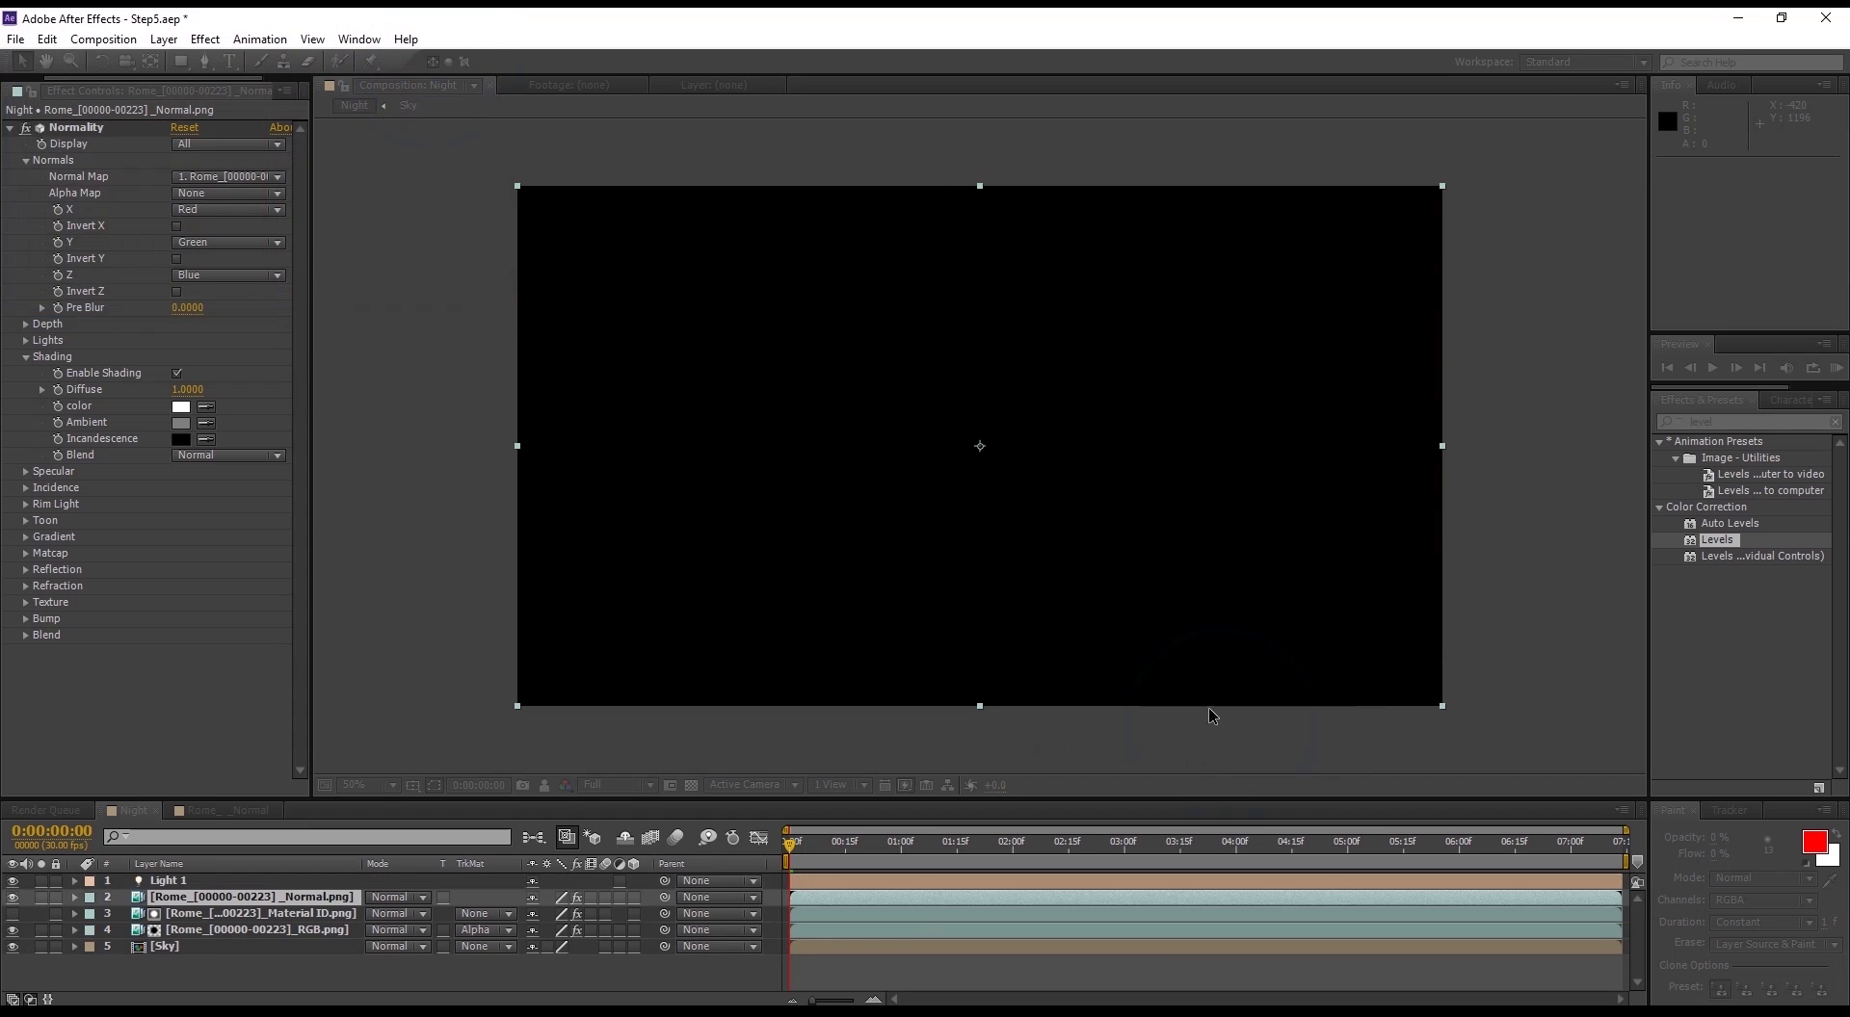
Step: Place the light beside the far arches at about 550, 792, 13.7 and set the Normal layer's blending mode to Add
left_click_drag(1029, 353, 896, 612)
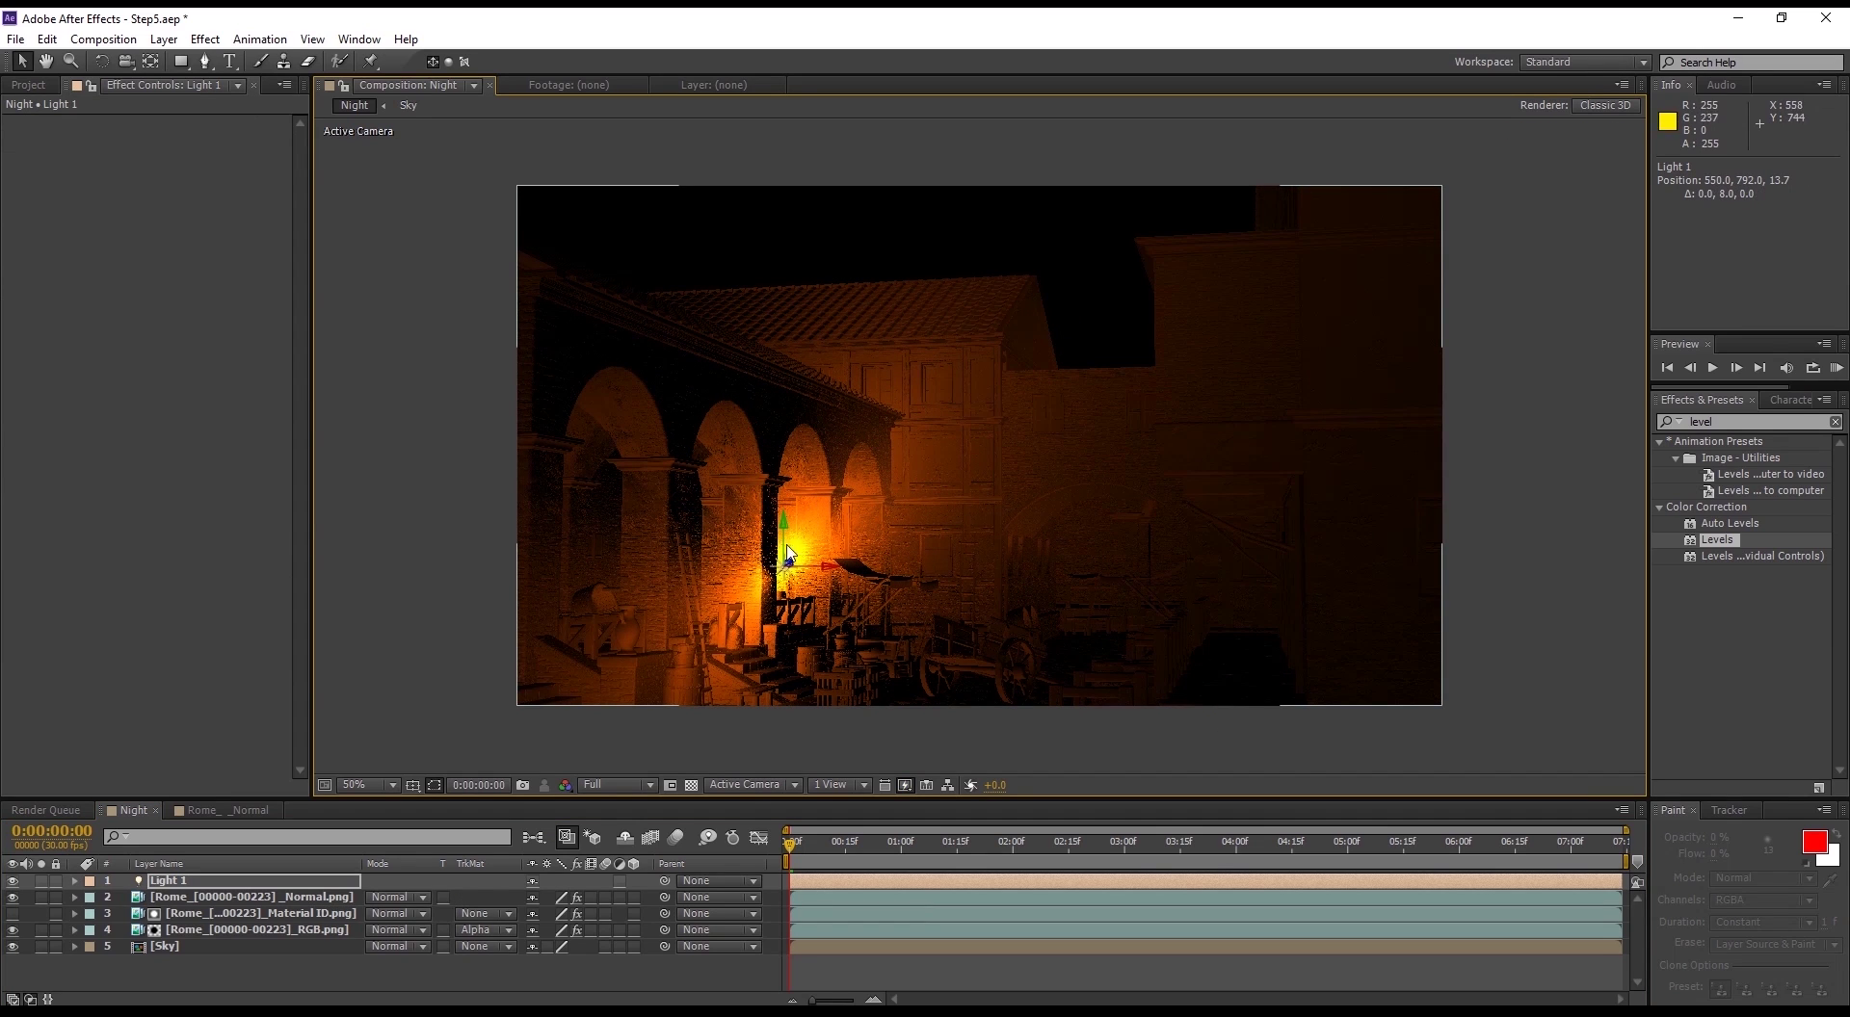
left_click(395, 897)
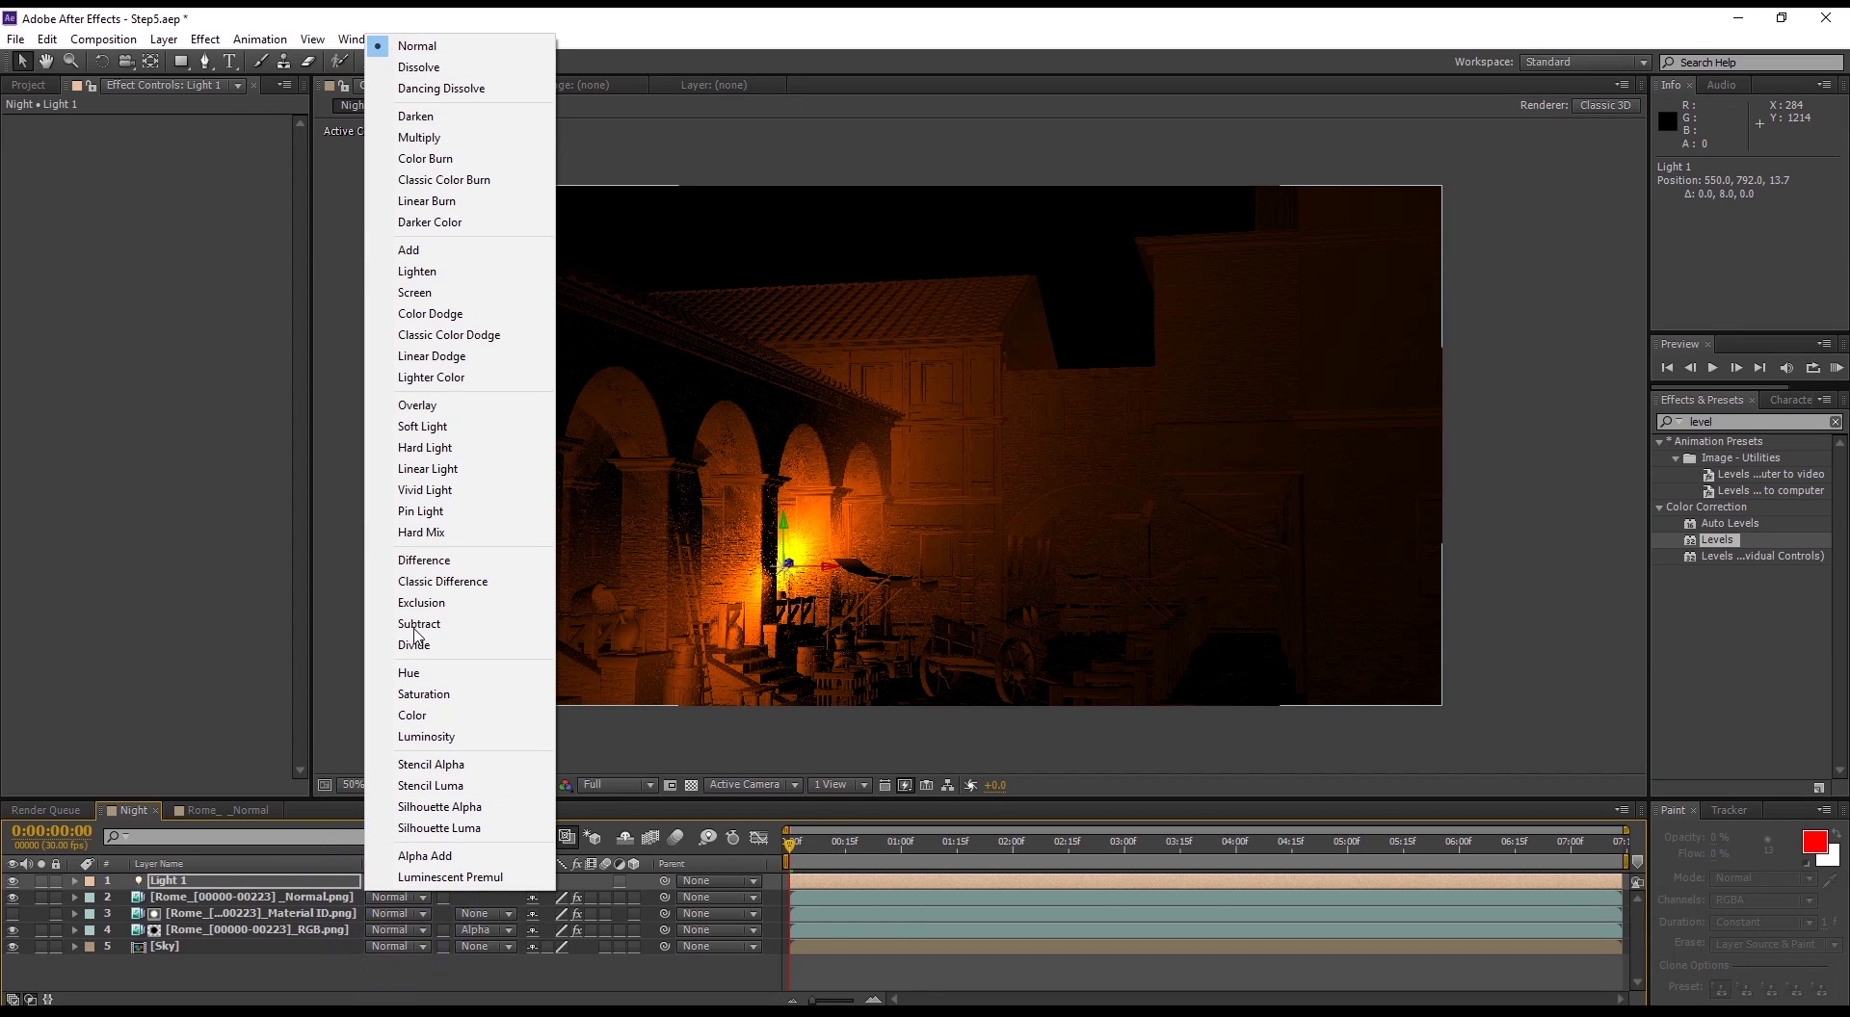
left_click(424, 249)
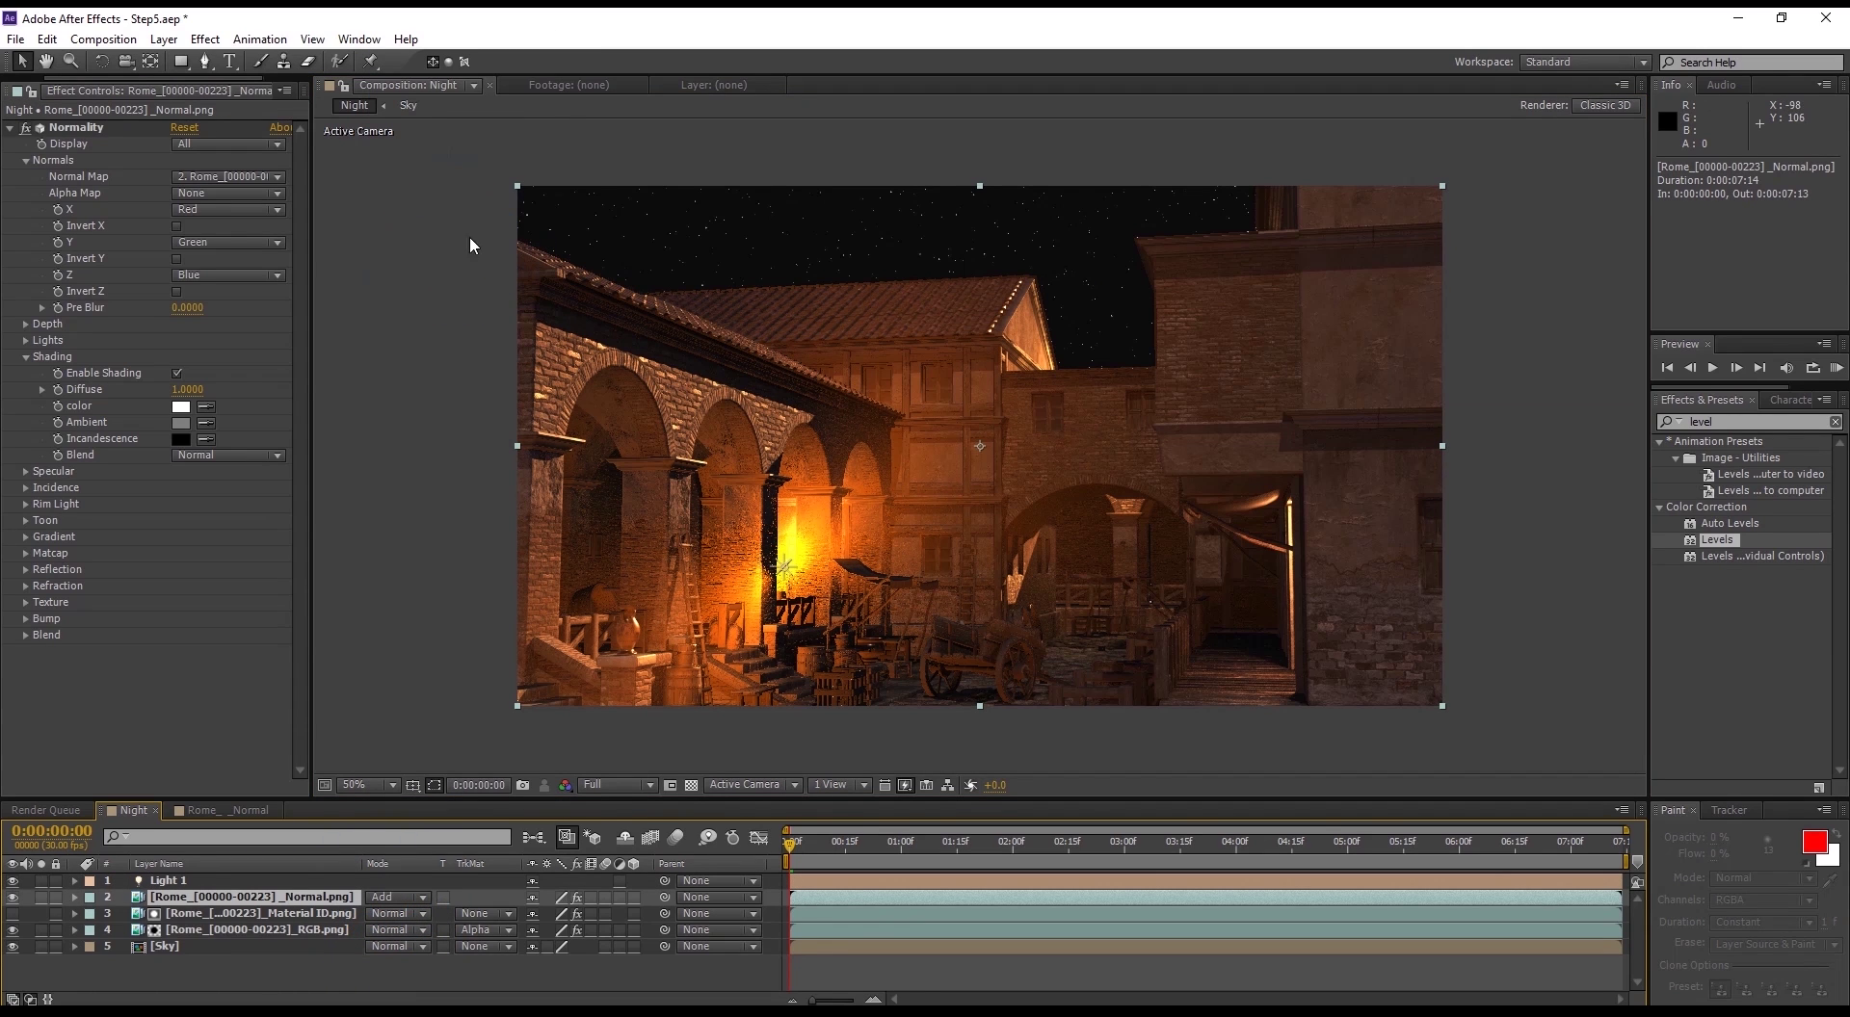
Step: Lower the orange light's intensity to 17% in its Light Settings
double_click(169, 880)
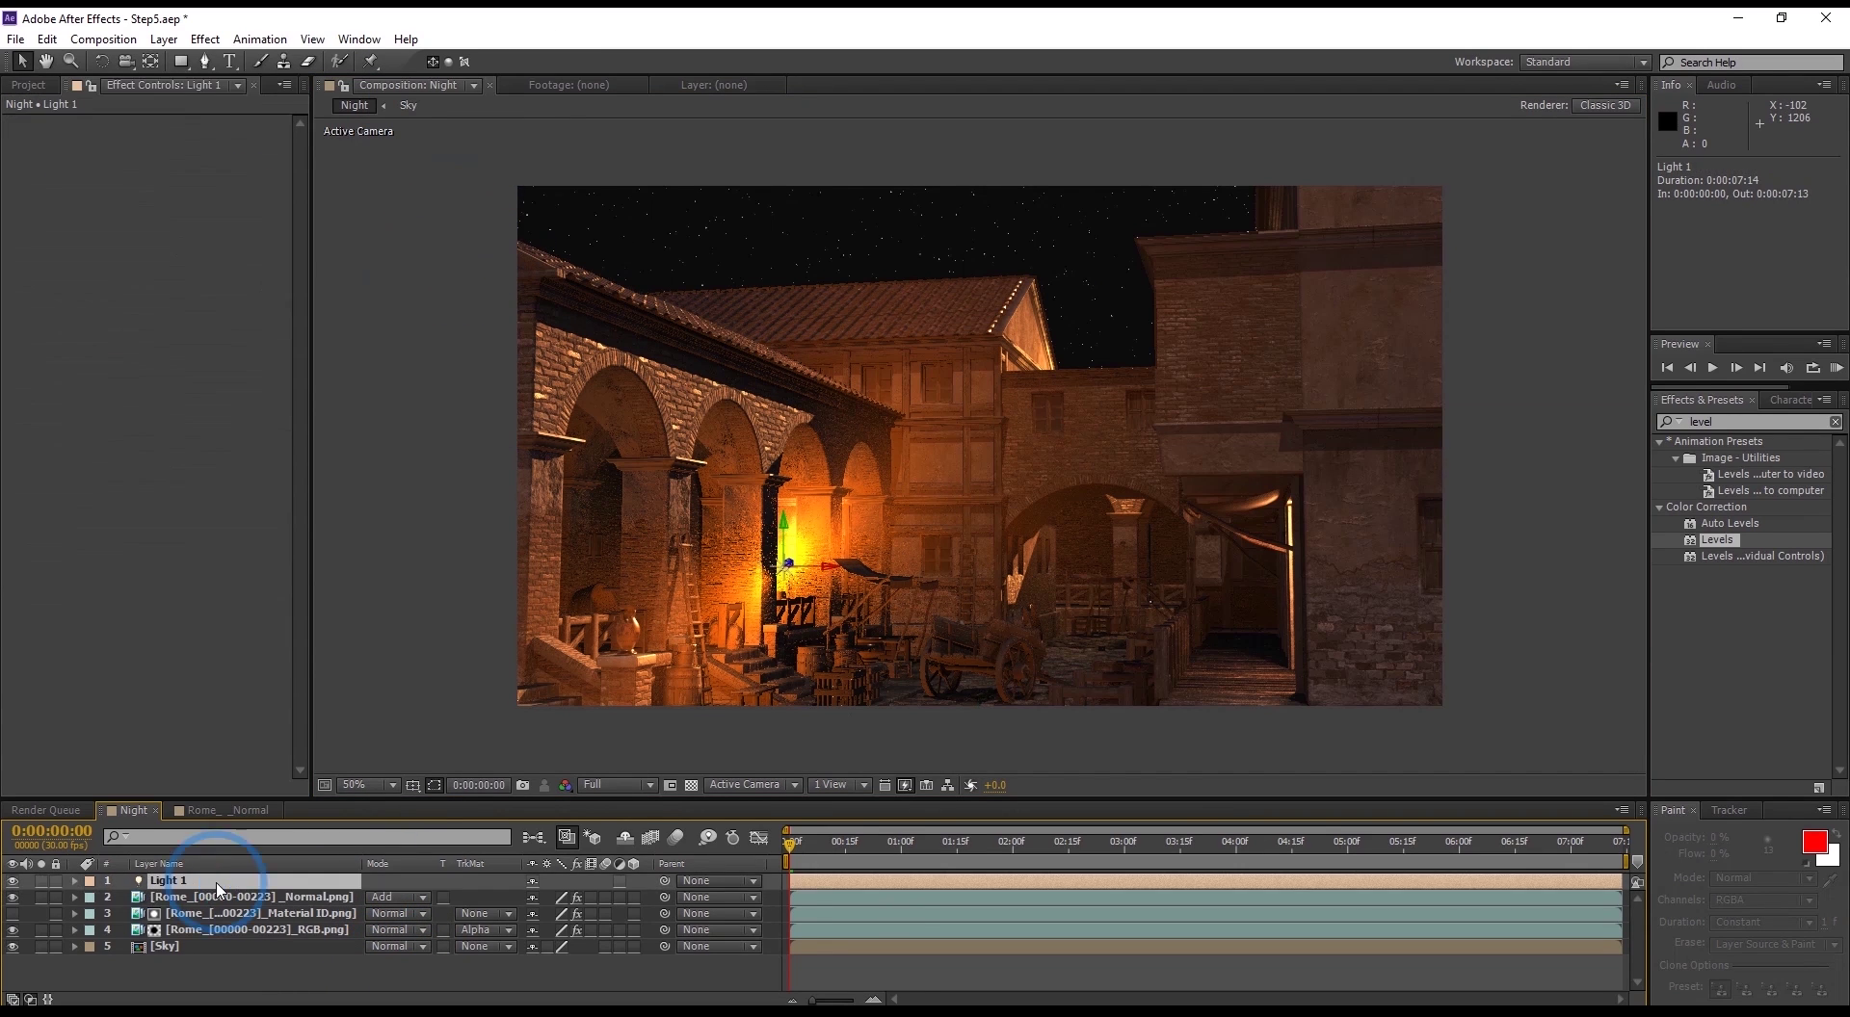
left_click(1171, 416)
left_click_drag(1172, 417, 1123, 440)
left_click_drag(1217, 296, 1624, 268)
left_click(1608, 708)
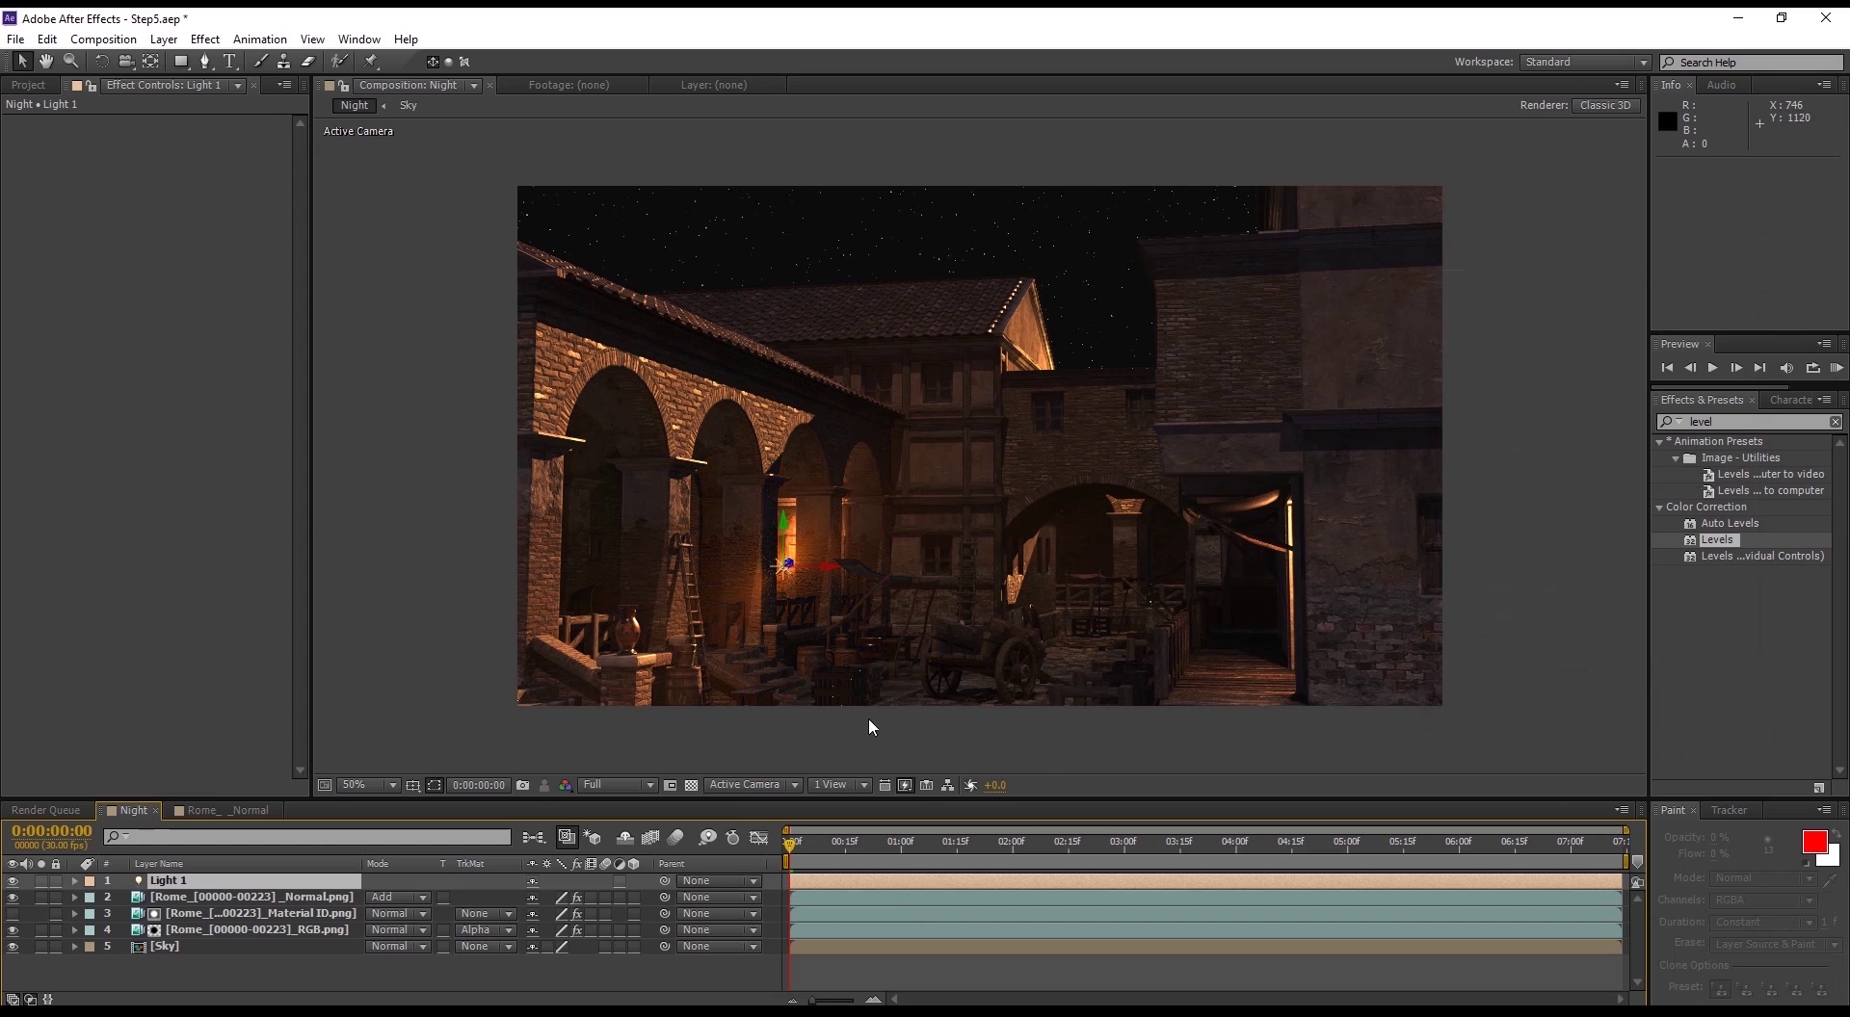
Step: Add the expression wiggle(5,5) to the orange light's Intensity property
left_click(154, 864)
left_click(74, 880)
left_click(91, 913)
scroll(113, 910, "down", 2)
left_click(157, 898)
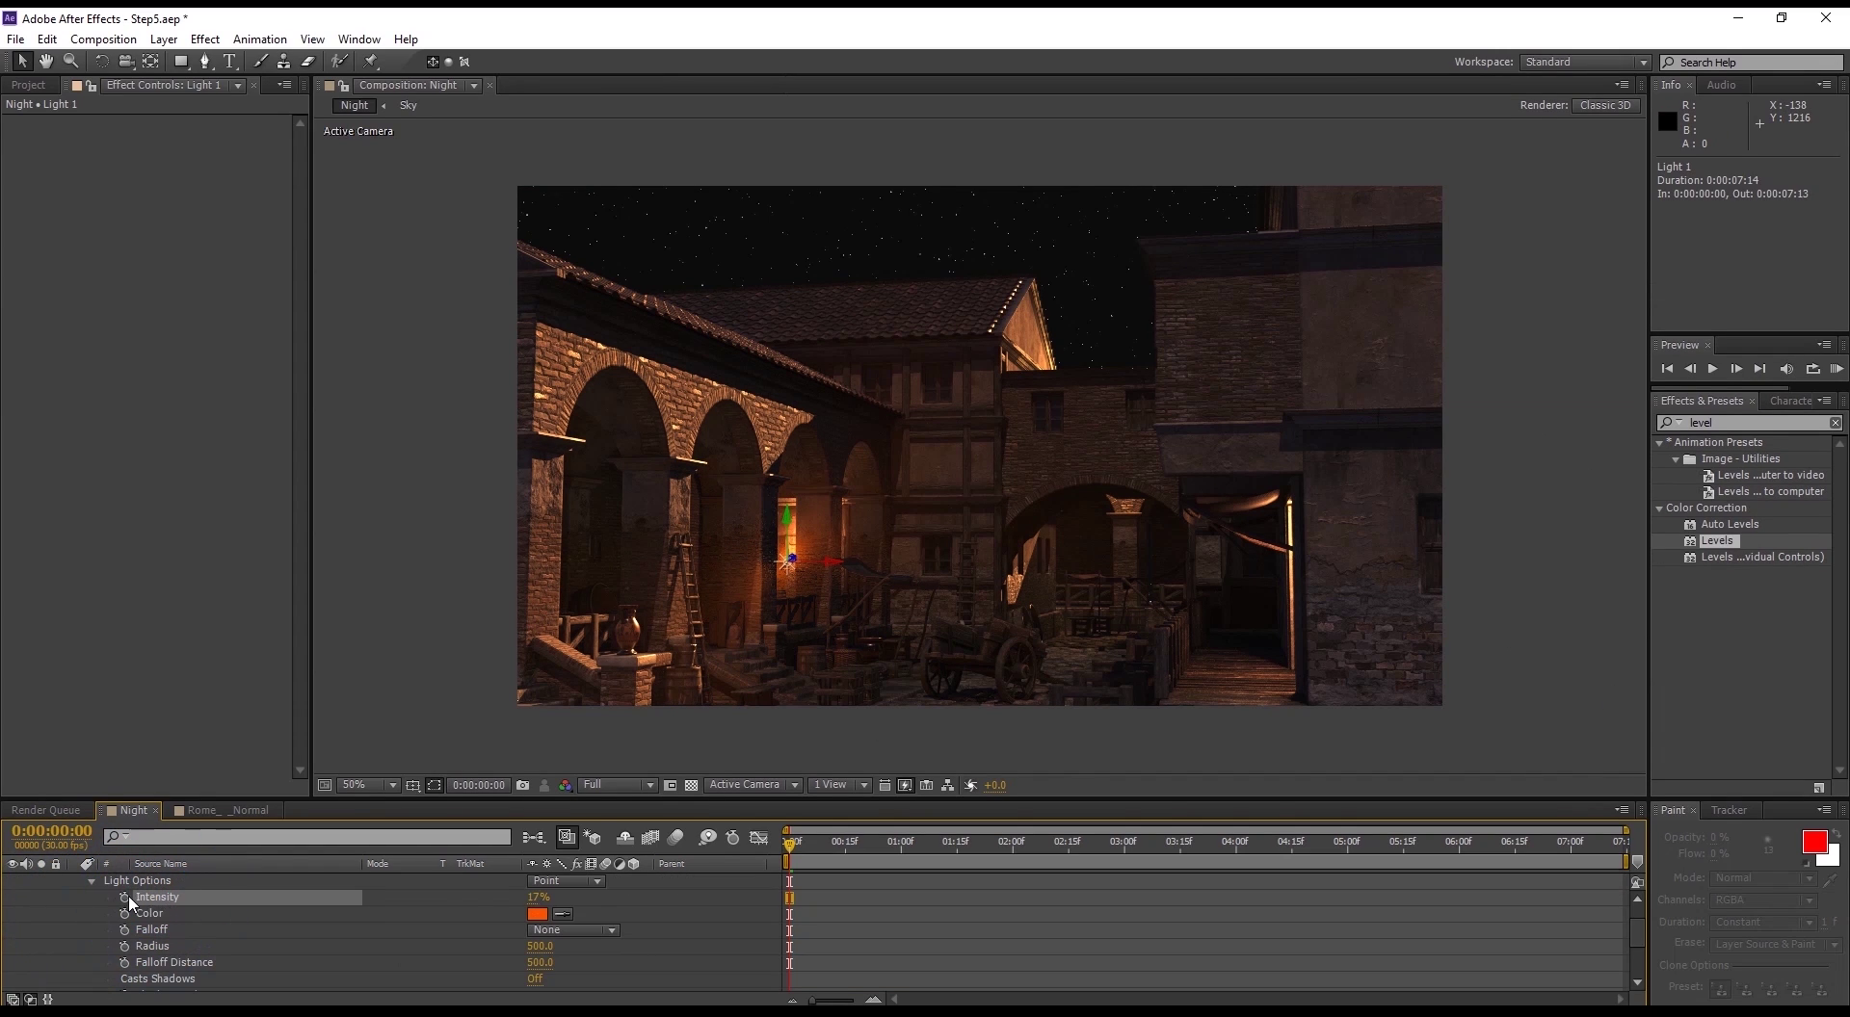
left_click(124, 897, "alt")
type("wiggle(5,5")
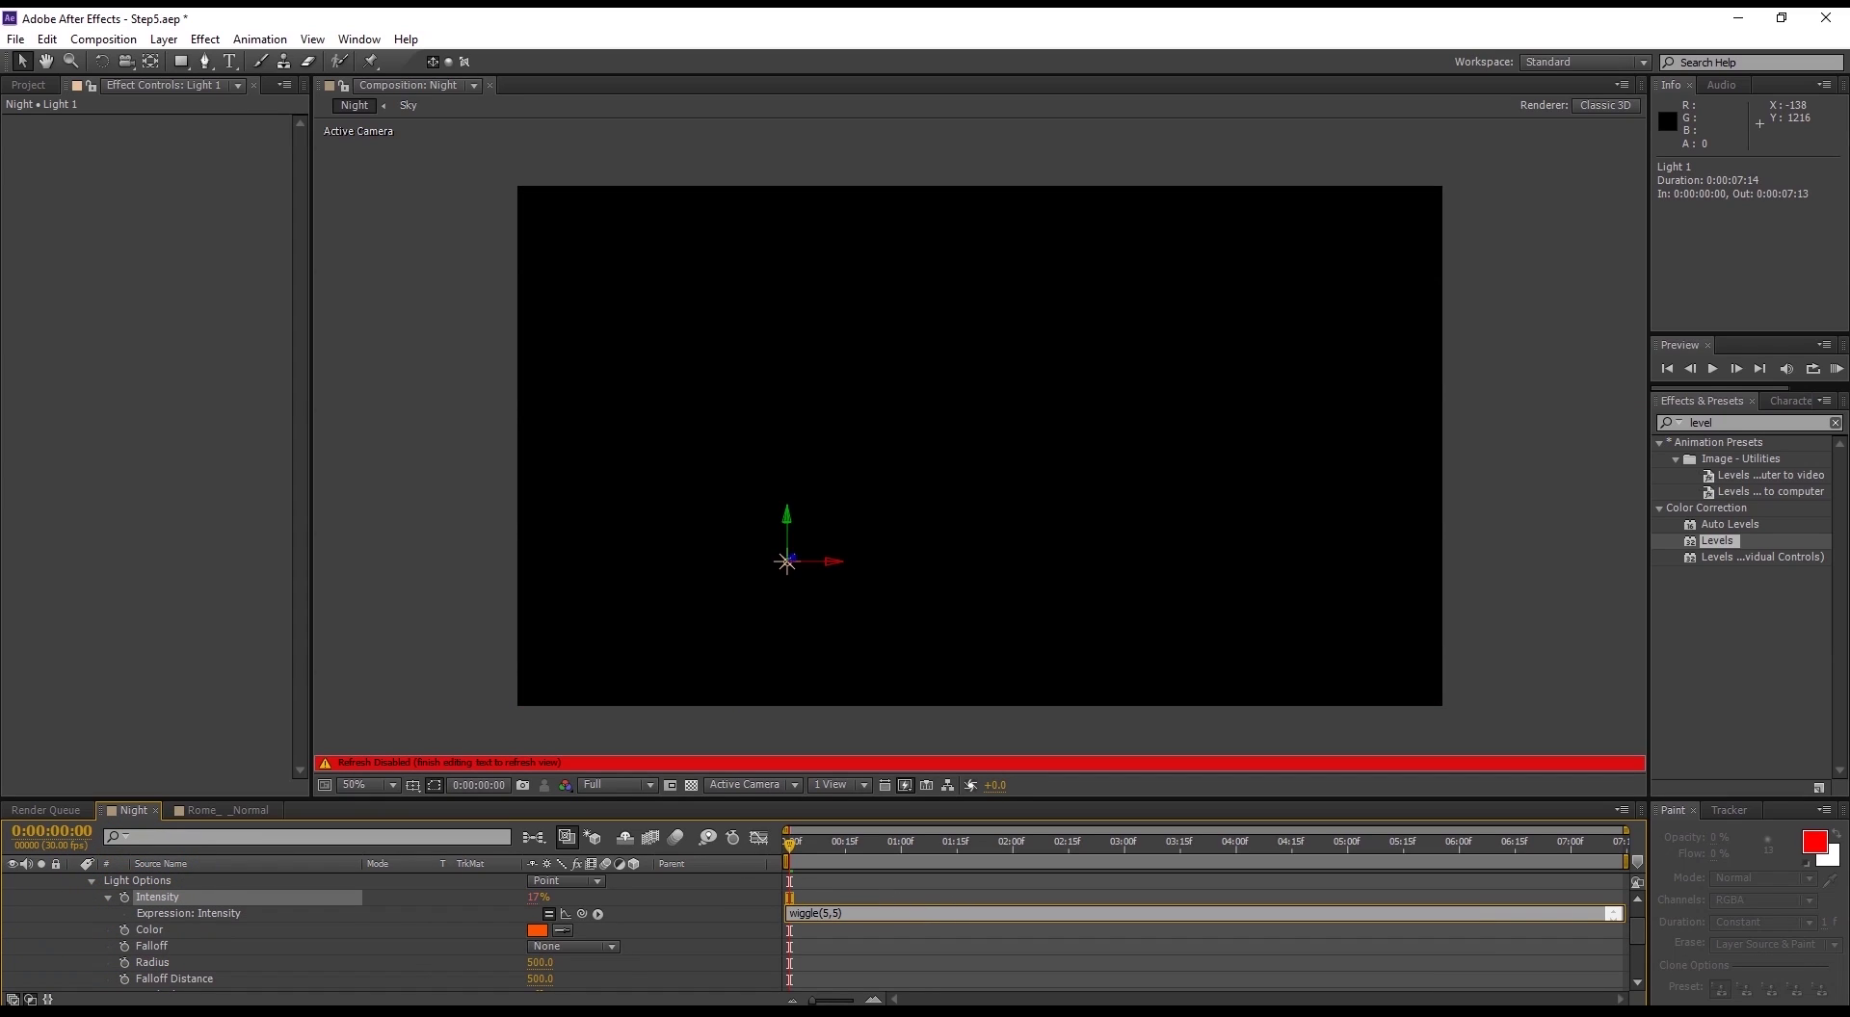
left_click(896, 893)
Step: Preview the flickering light in the Night composition from the first frame
left_click(792, 846)
key("space")
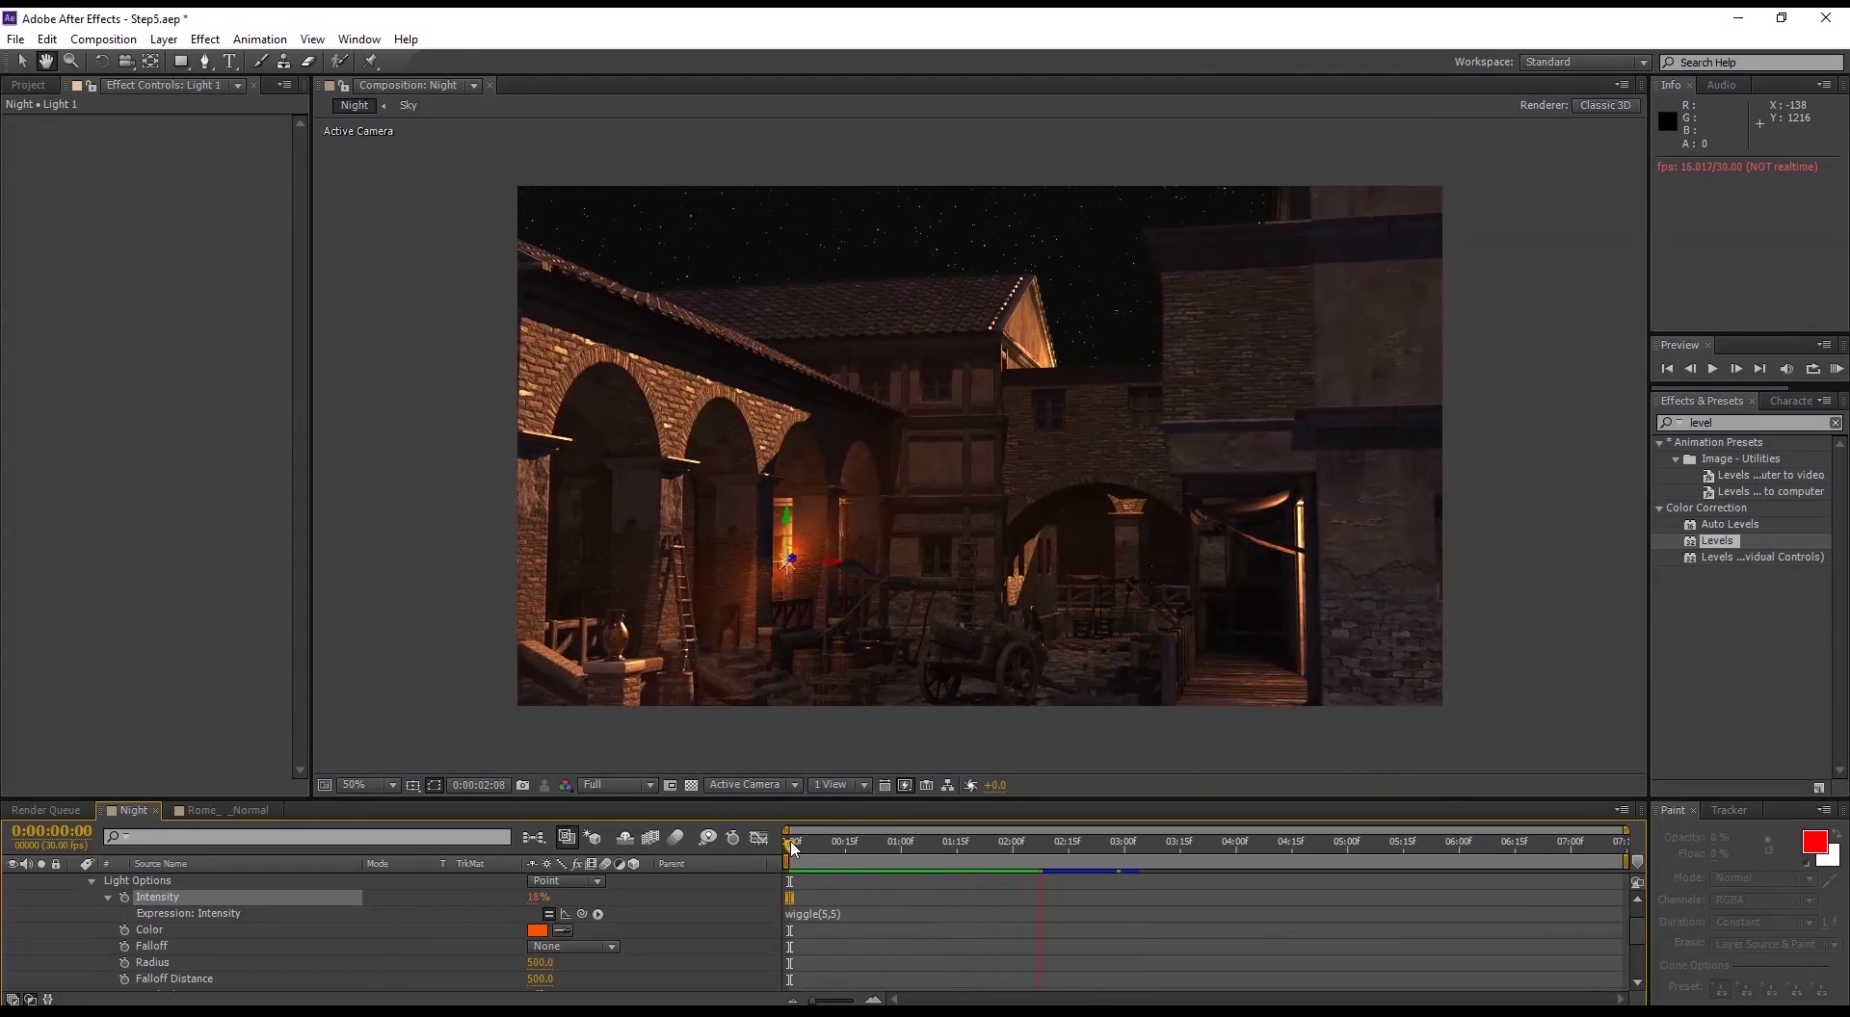
left_click(1037, 847)
mouse_move(794, 852)
left_mouse_down()
mouse_move(1132, 834)
mouse_move(805, 853)
left_mouse_up()
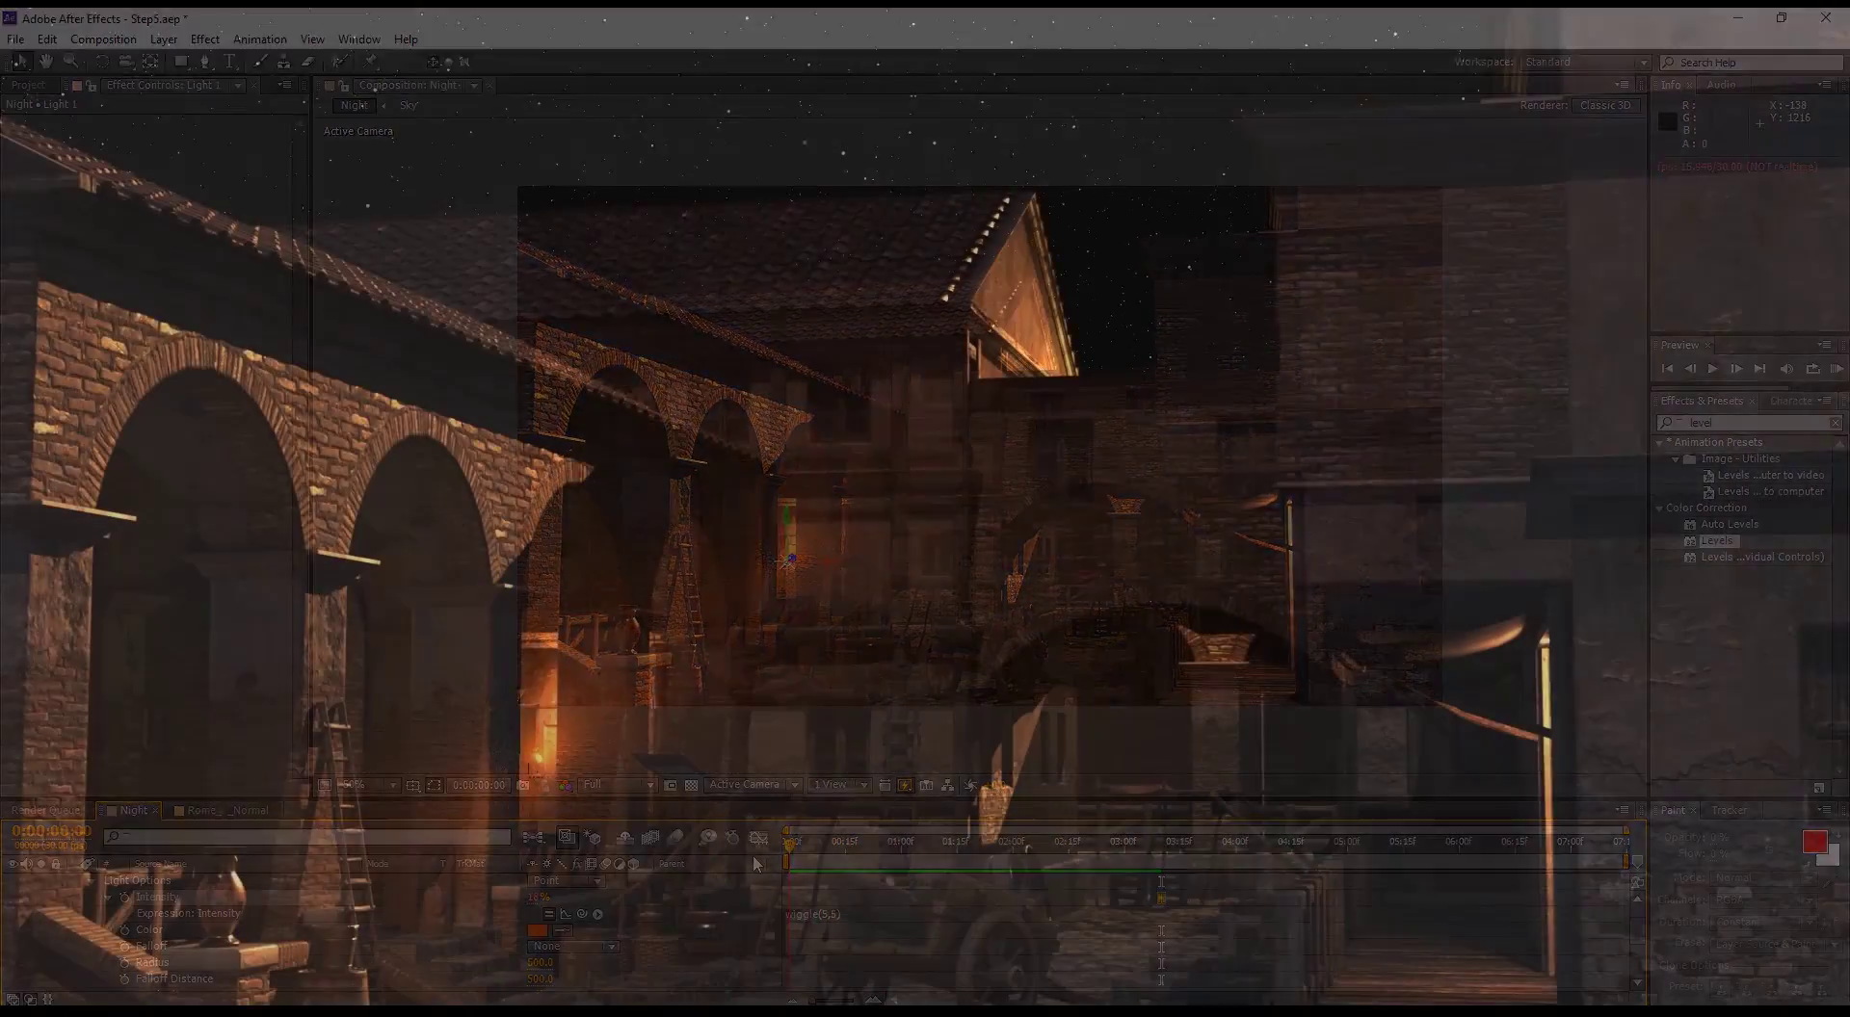